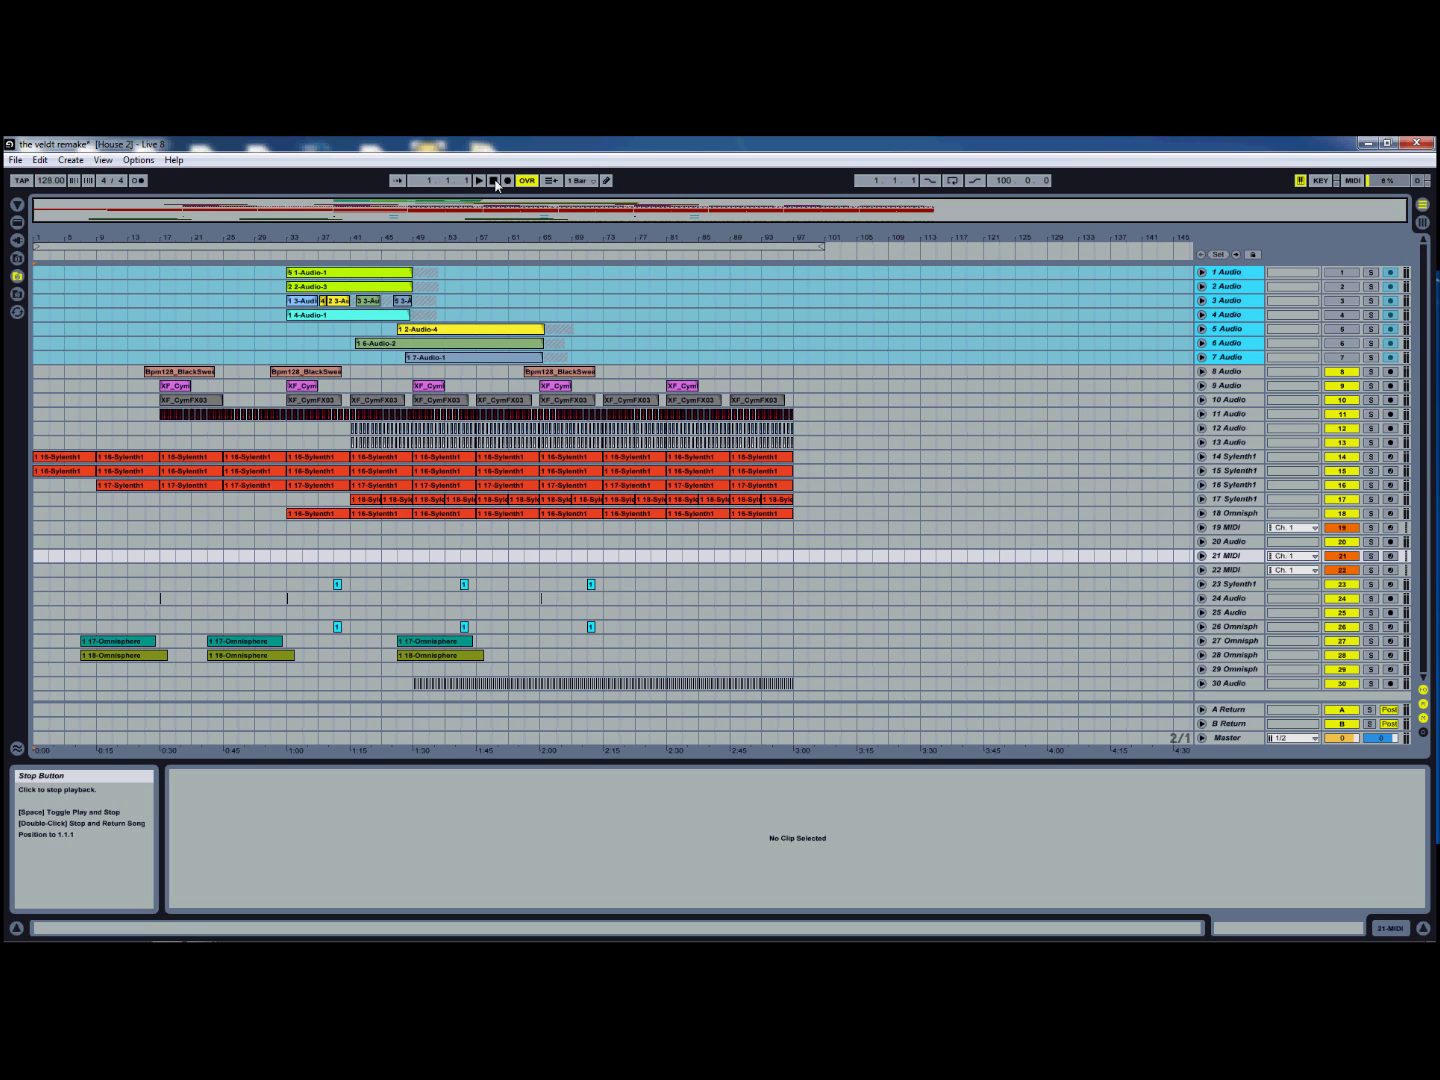
Step: Stop playback, then solo and unfold the 14 Sylenth1 track in the arrangement
{"action": "left_click", "coordinate": [497, 184]}
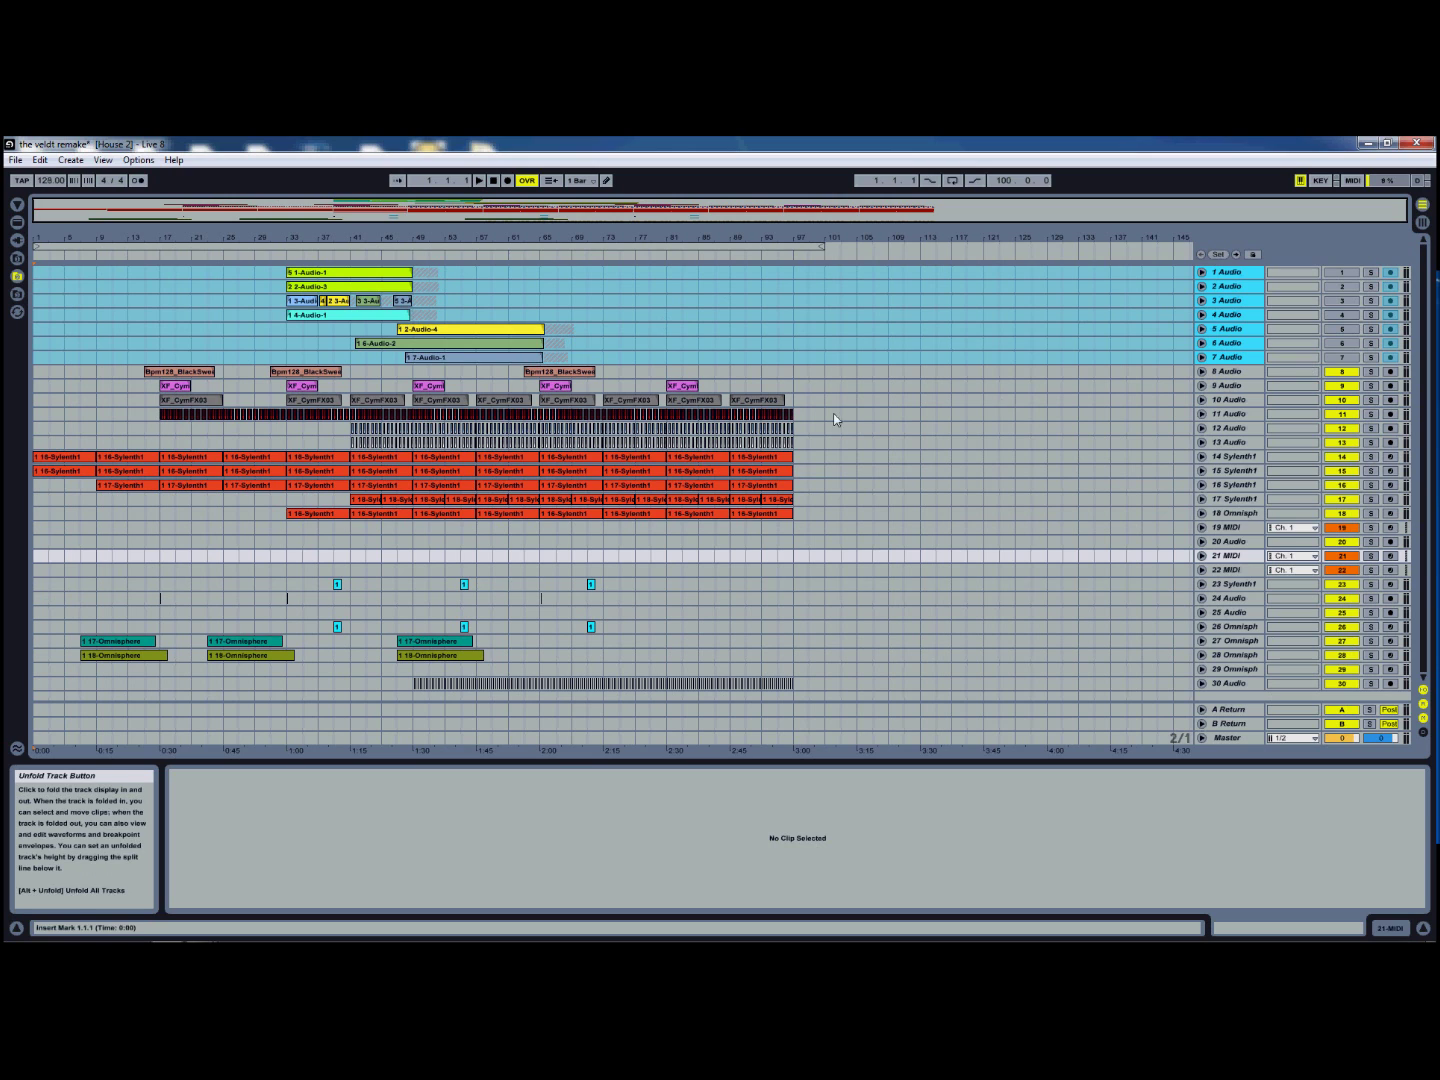
{"action": "left_click", "coordinate": [1240, 456]}
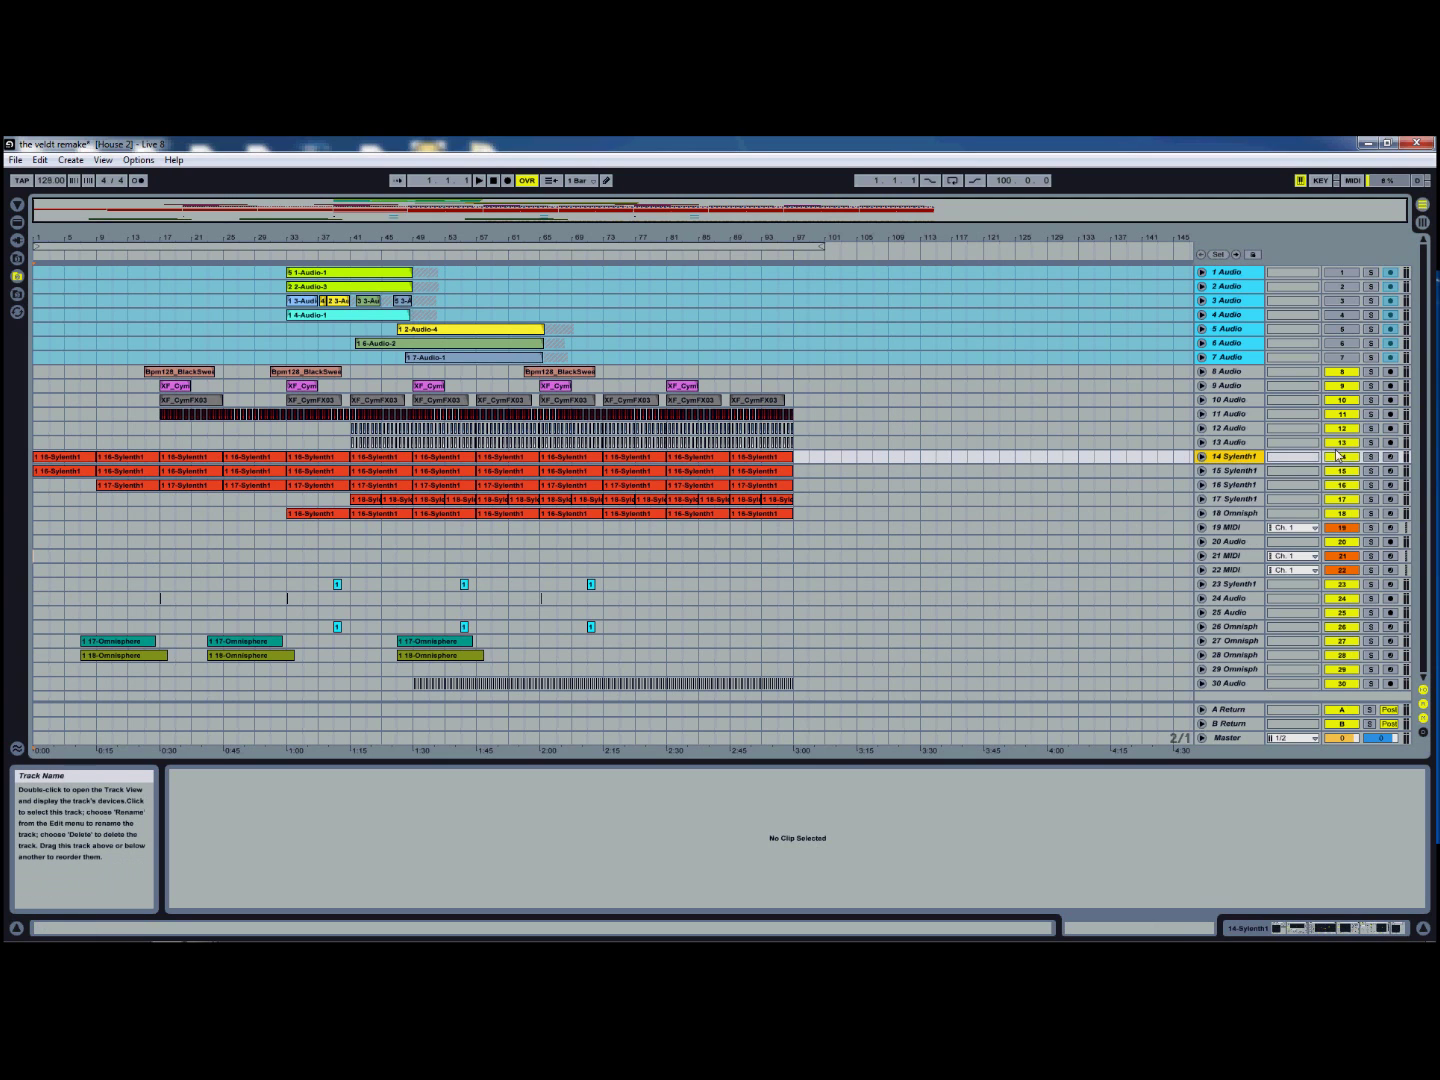
{"action": "left_click", "coordinate": [1202, 456]}
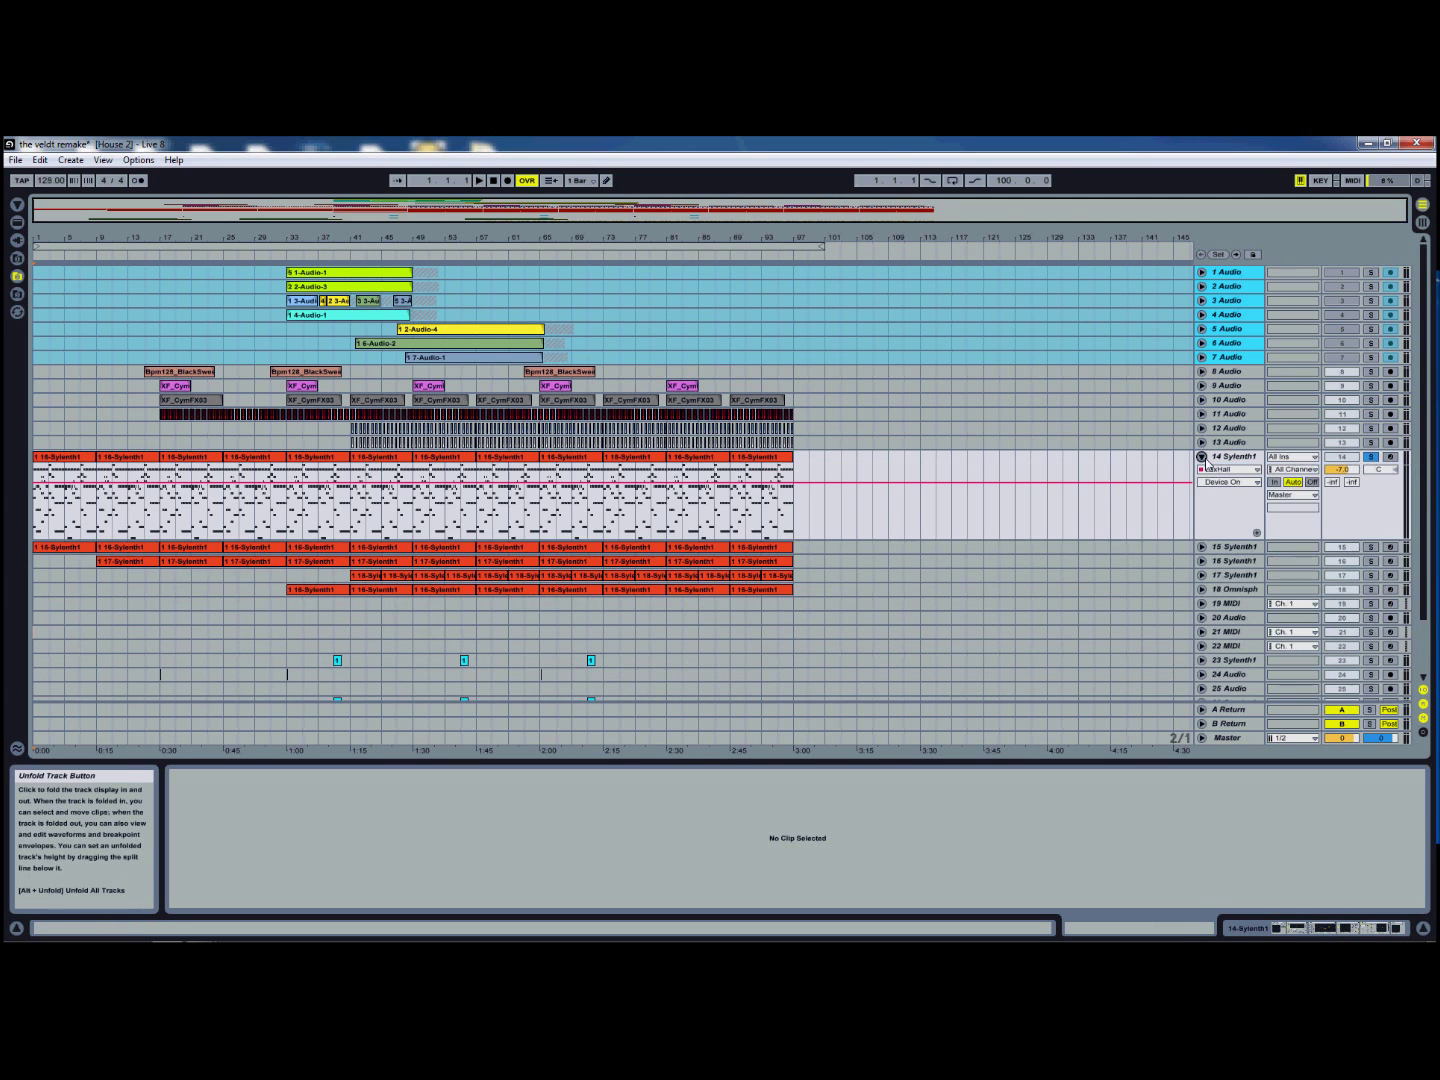
{"action": "scroll", "coordinate": [875, 472], "scroll_direction": "down", "scroll_amount": 2}
{"action": "left_click_drag", "start_coordinate": [547, 208], "coordinate": [554, 214]}
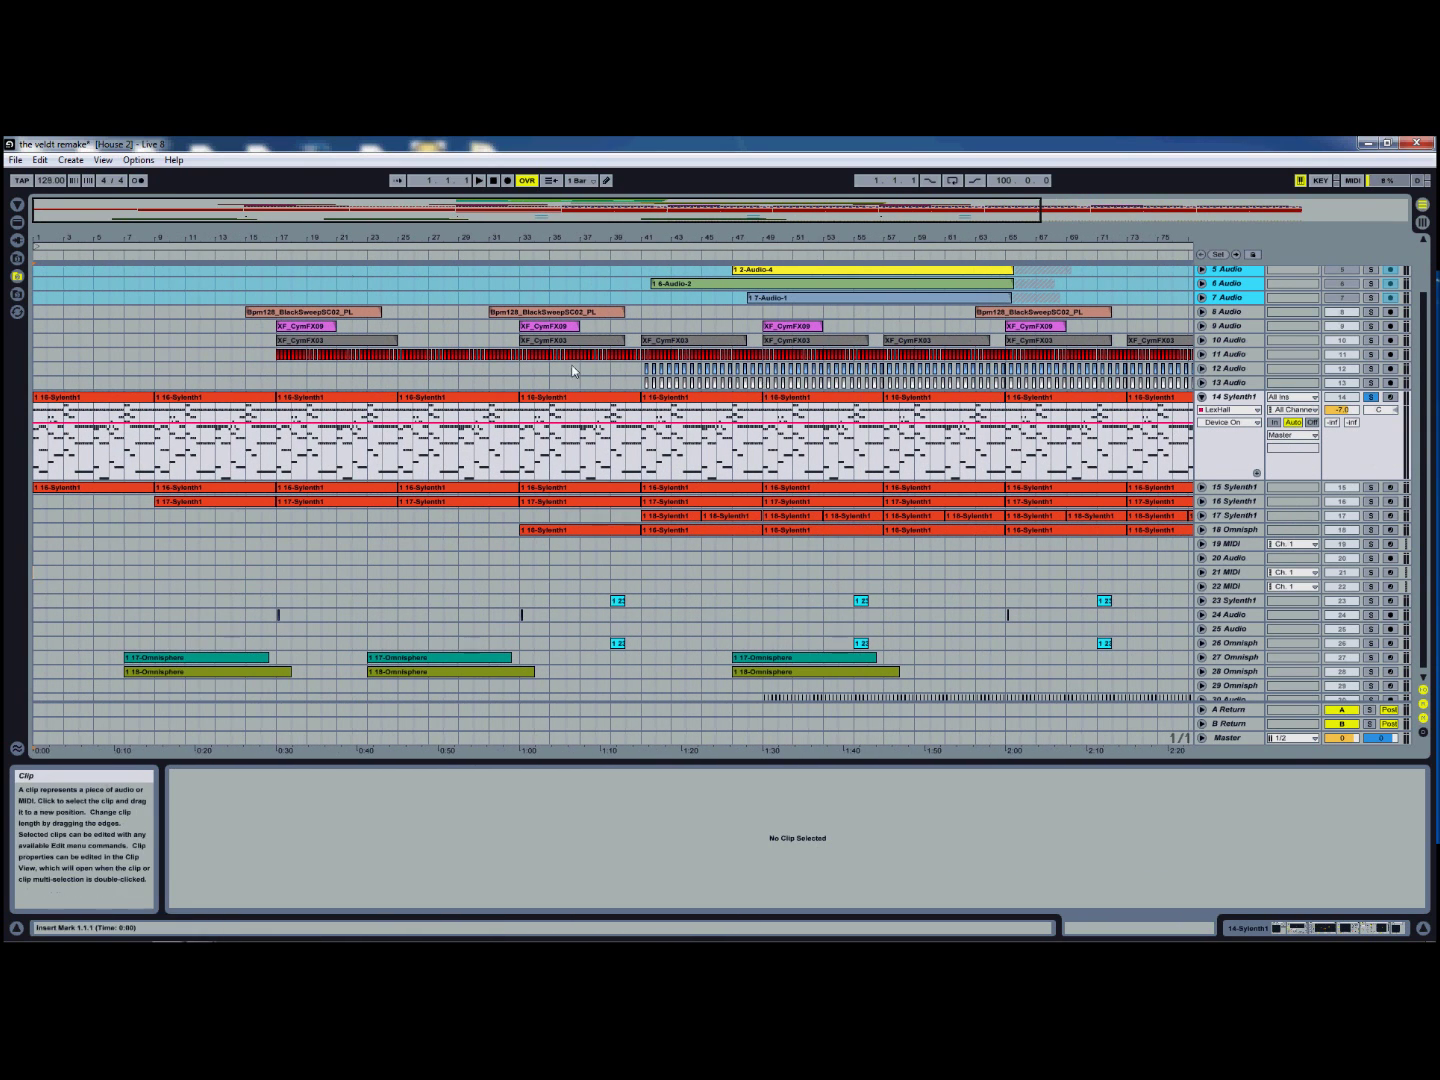
Step: Play the soloed Sylenth1 track from the beginning for about eight bars and stop it
{"action": "left_click", "coordinate": [480, 181]}
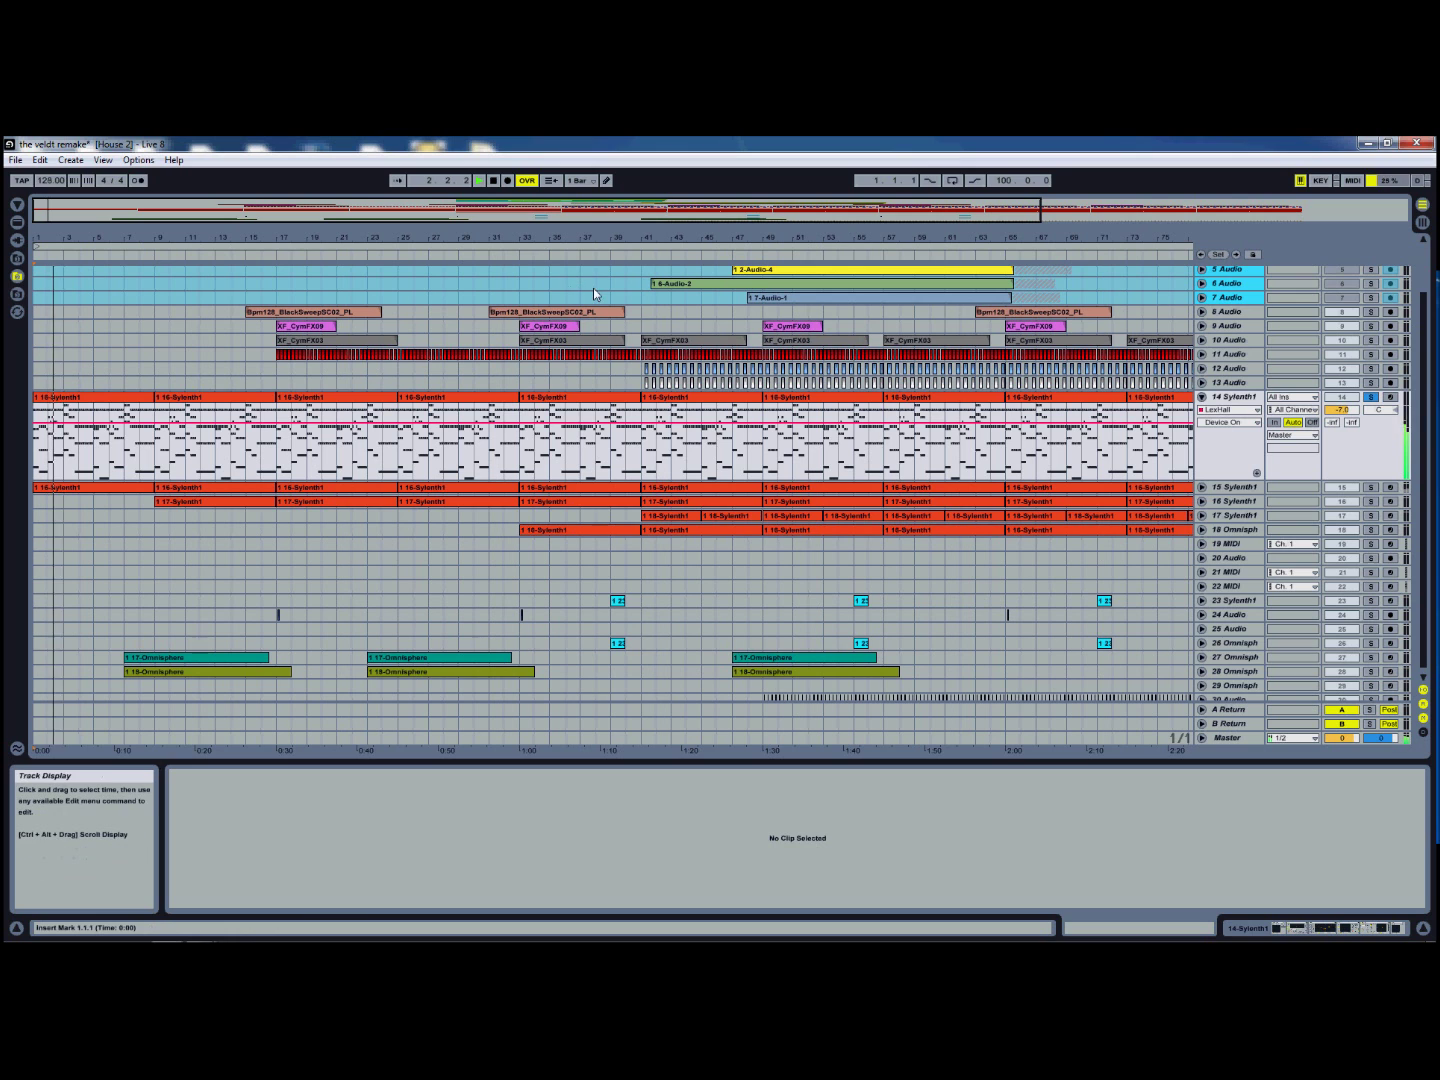
{"action": "left_click_drag", "start_coordinate": [536, 214], "coordinate": [538, 212]}
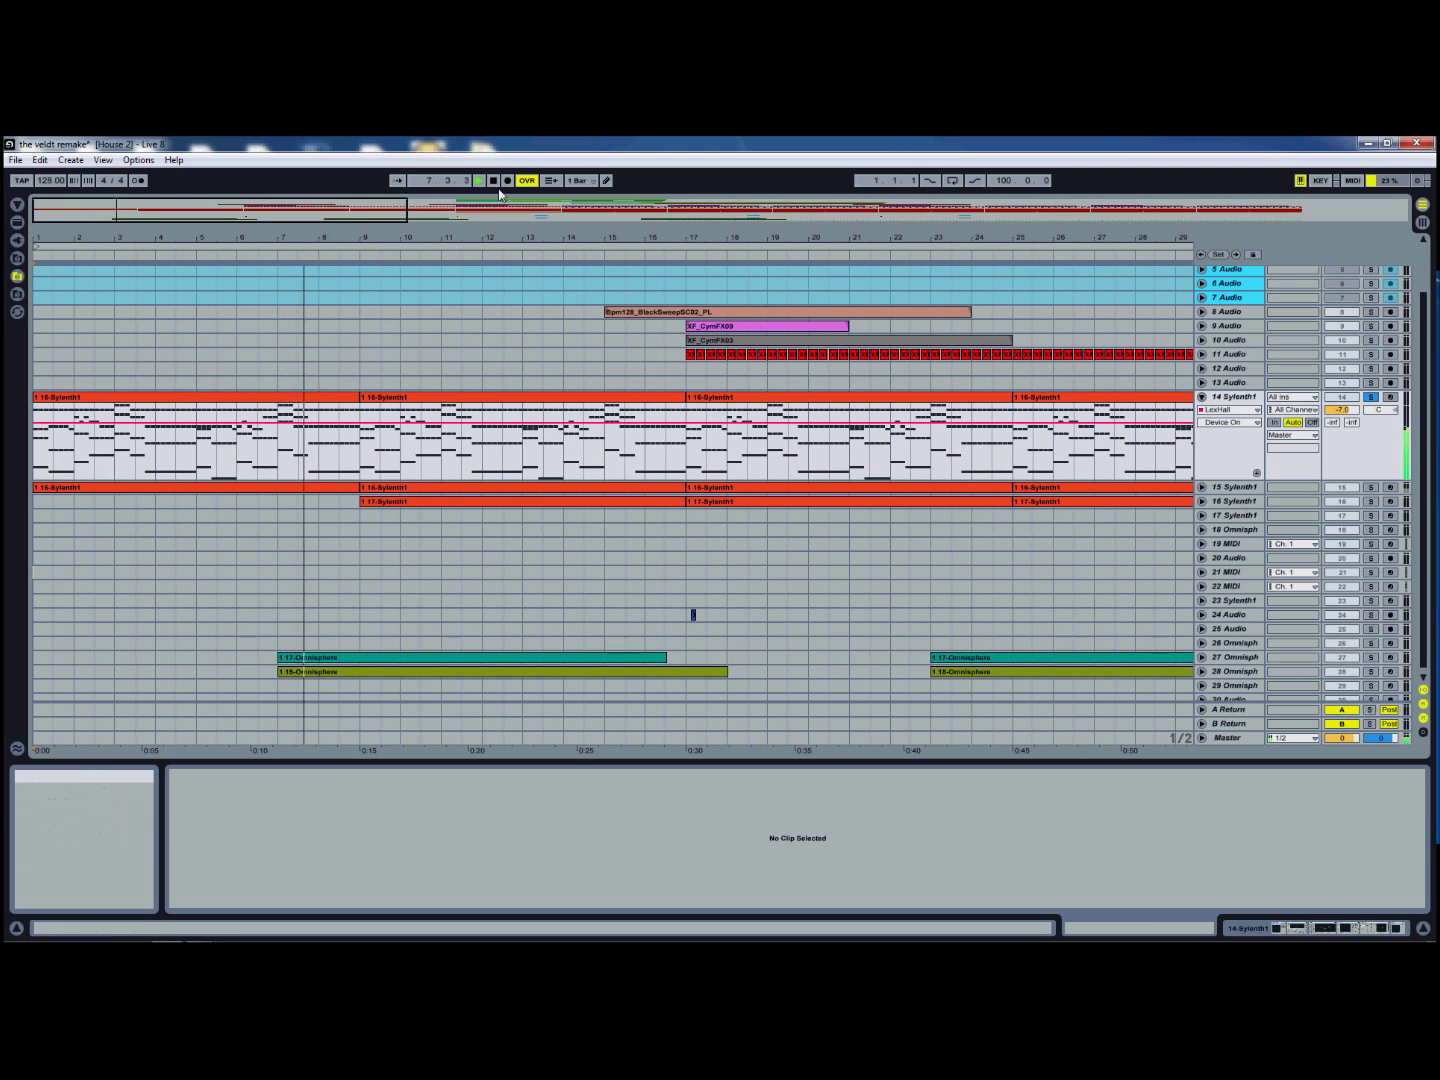
{"action": "left_click_drag", "start_coordinate": [336, 219], "coordinate": [761, 266]}
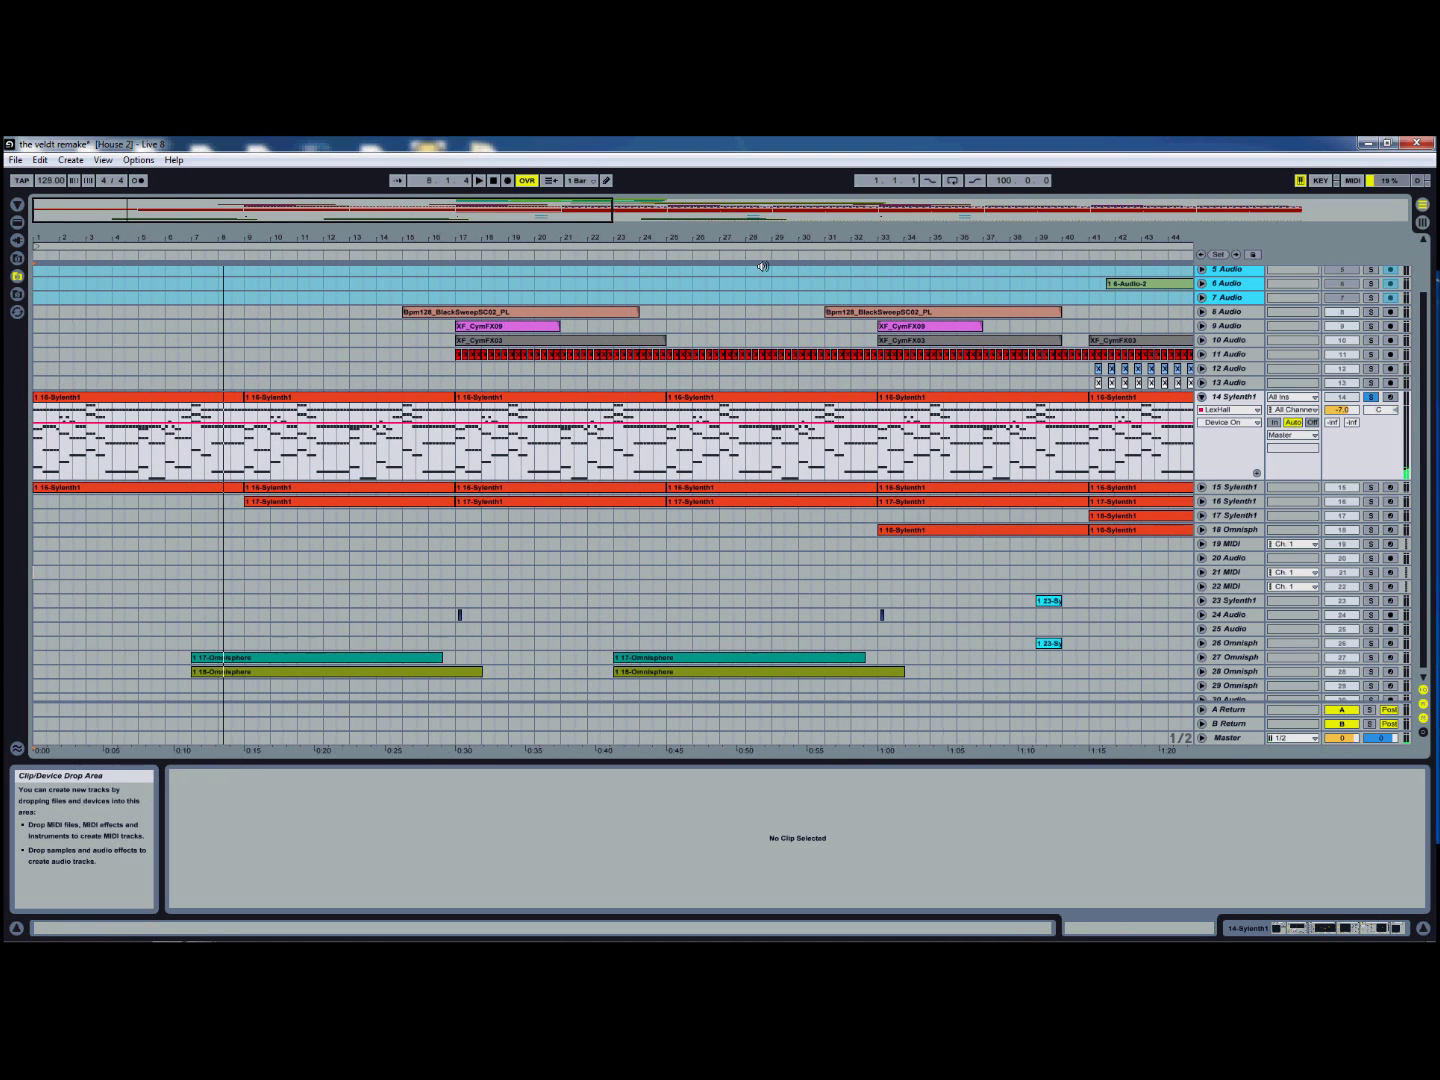
Step: Examine the MIDI notes of the first clip on the 14 Sylenth1 track in an enlarged note editor, then hide the editor
{"action": "left_click", "coordinate": [165, 410]}
{"action": "double_click", "coordinate": [192, 399]}
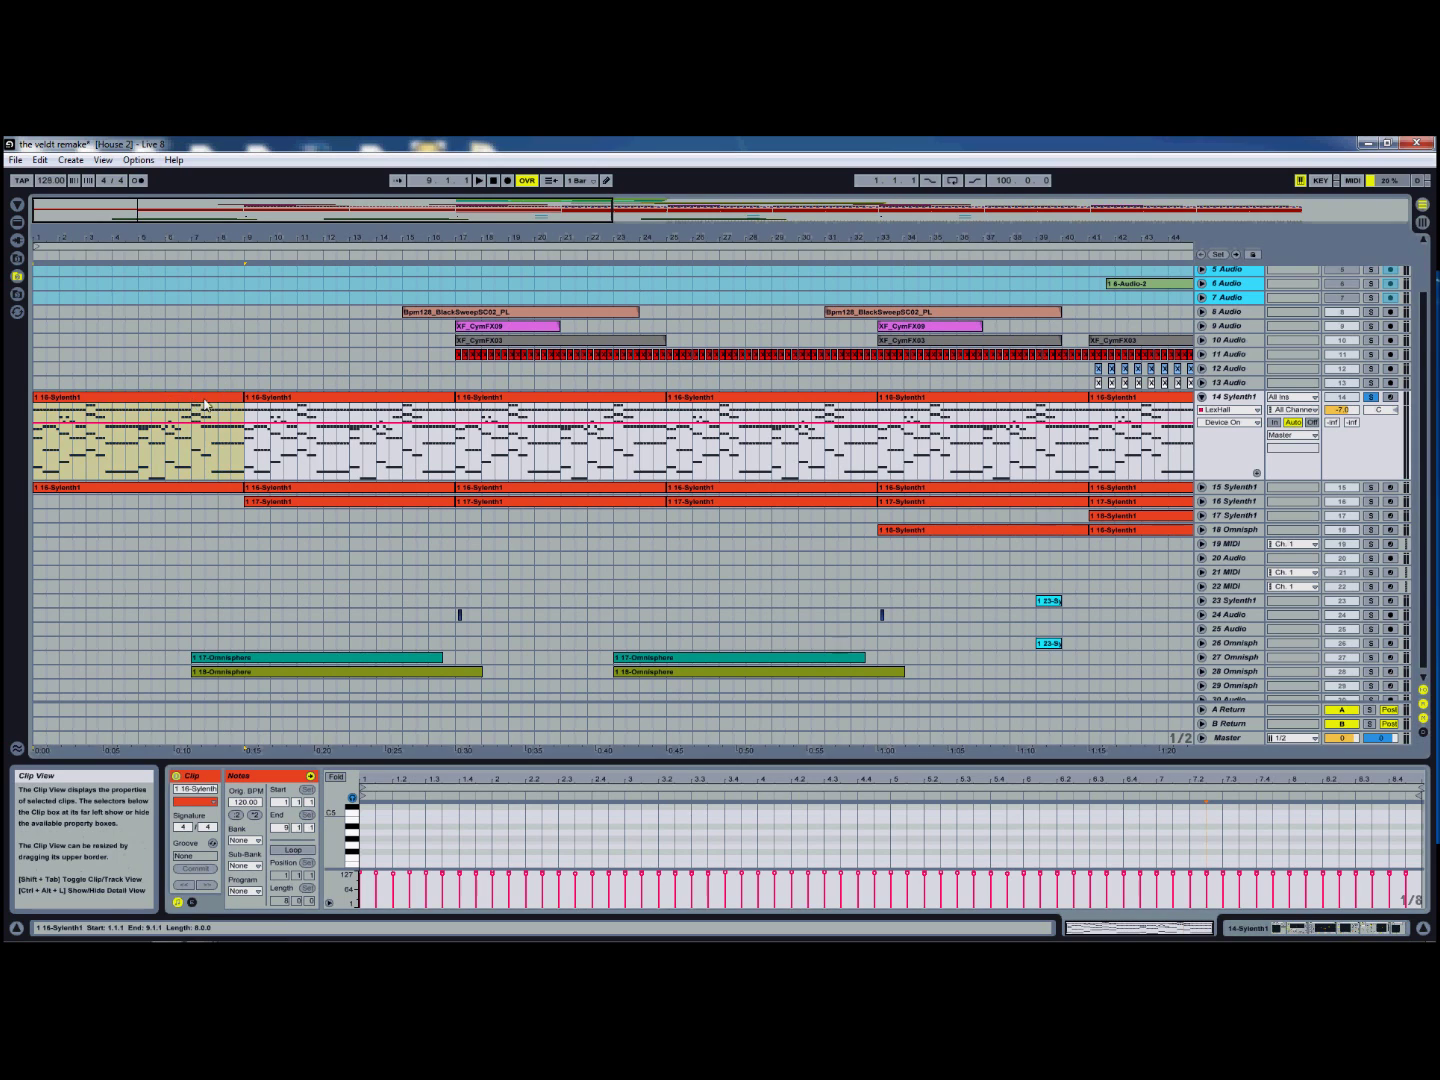
{"action": "left_click_drag", "start_coordinate": [709, 761], "coordinate": [708, 293]}
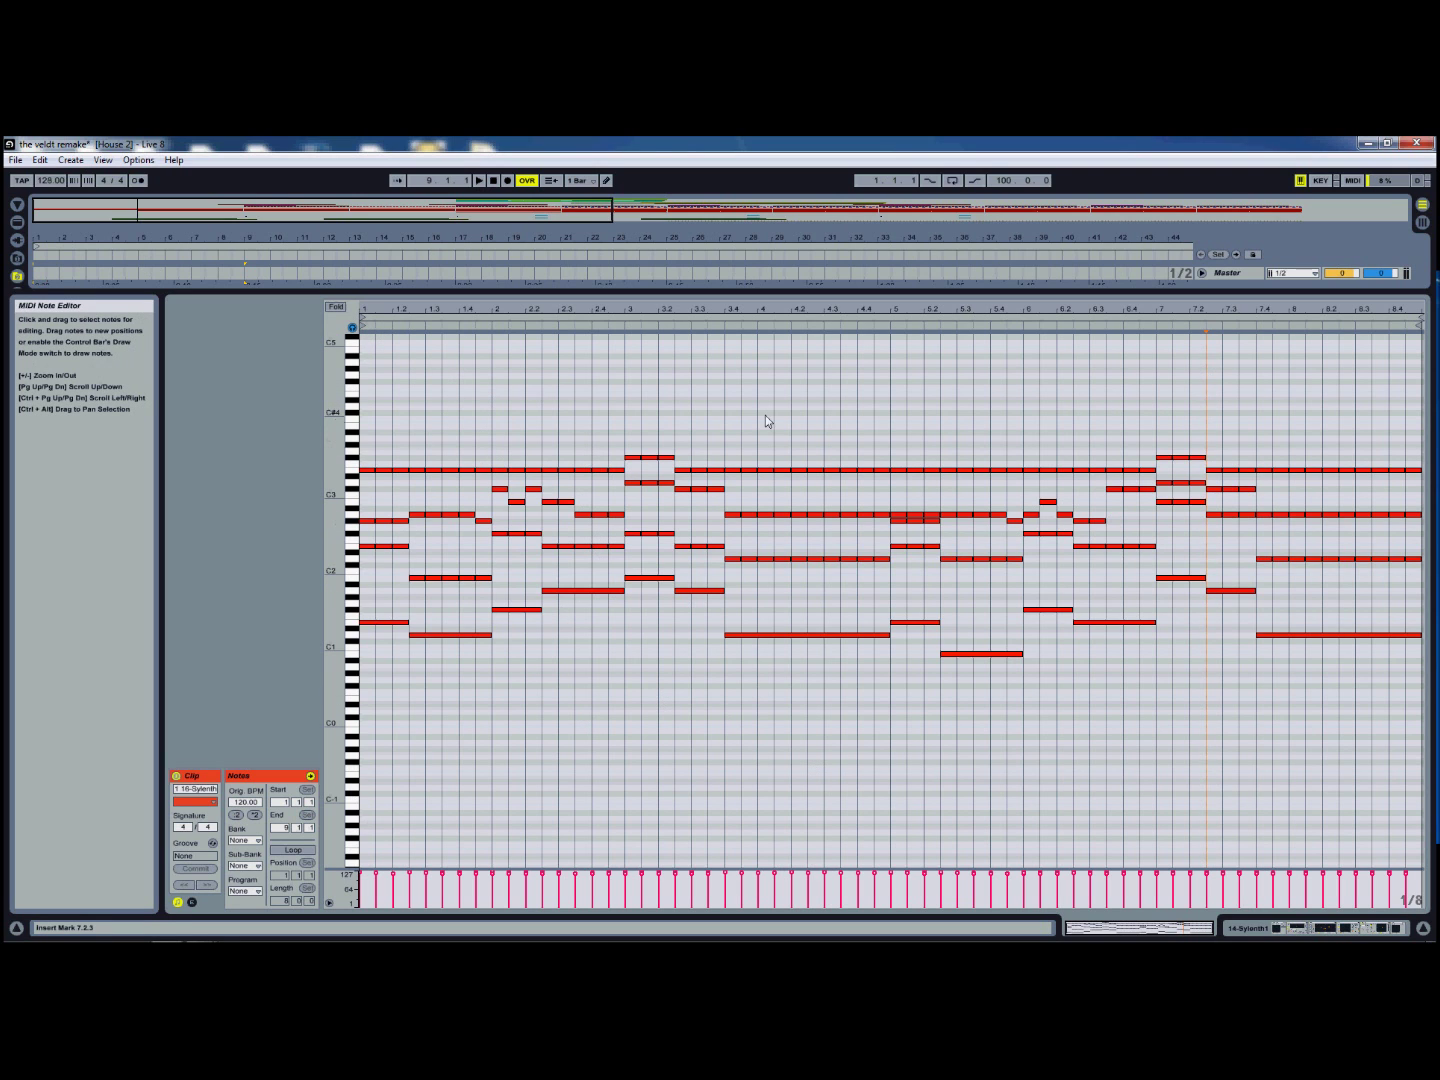
{"action": "left_click", "coordinate": [1424, 930]}
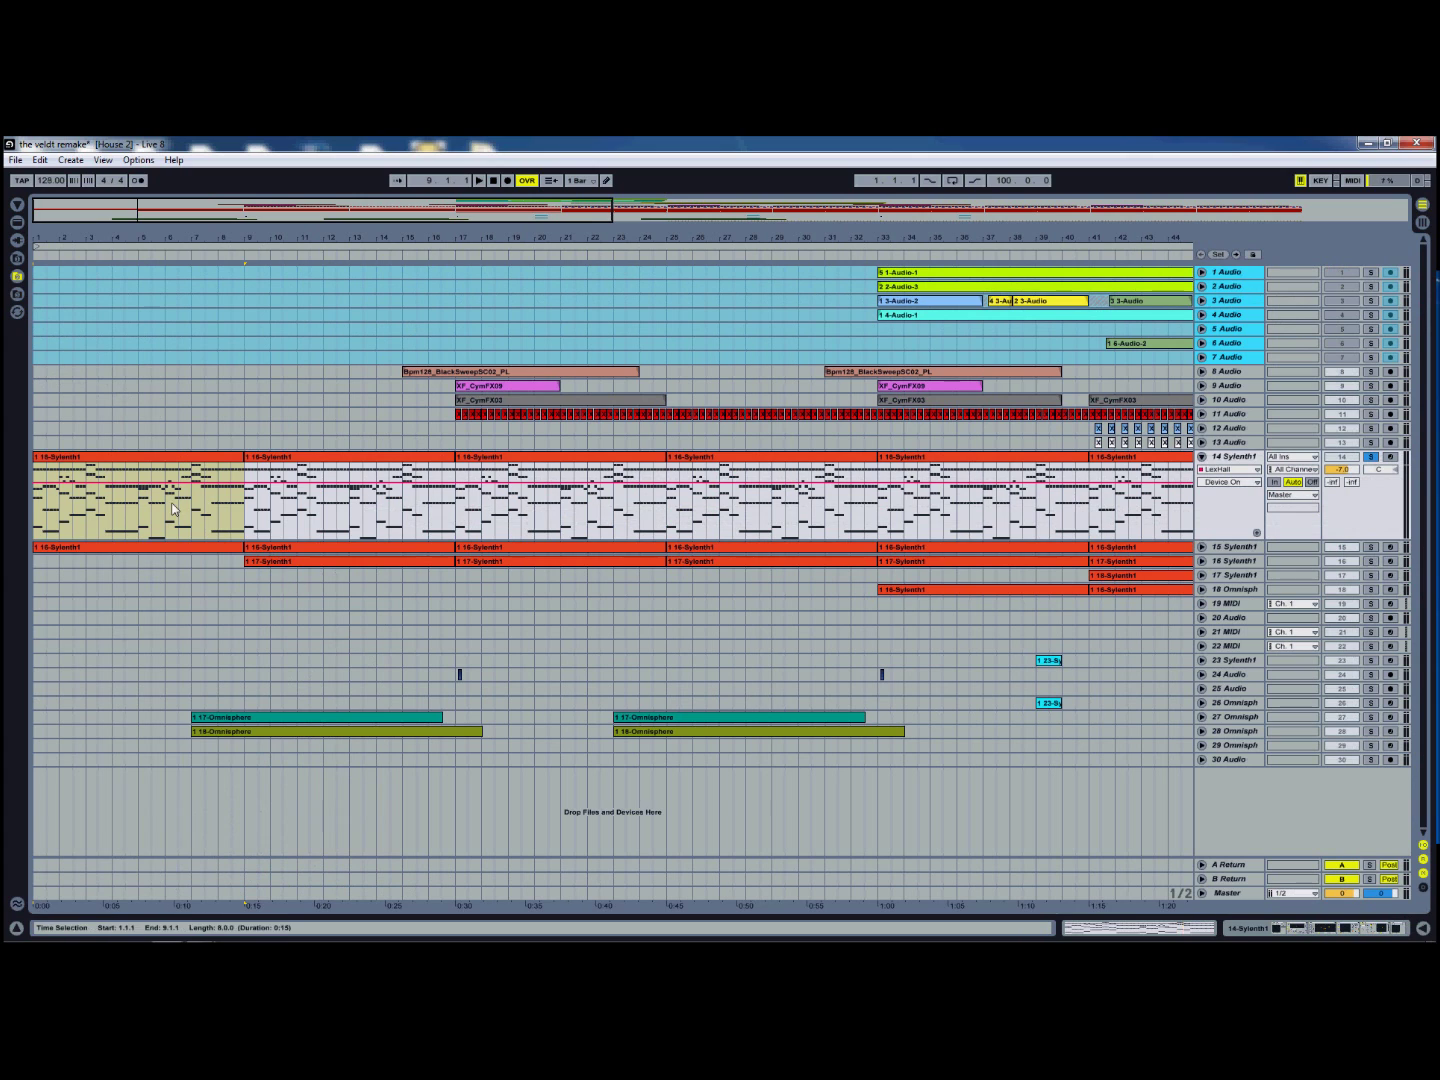
{"action": "left_click", "coordinate": [176, 461]}
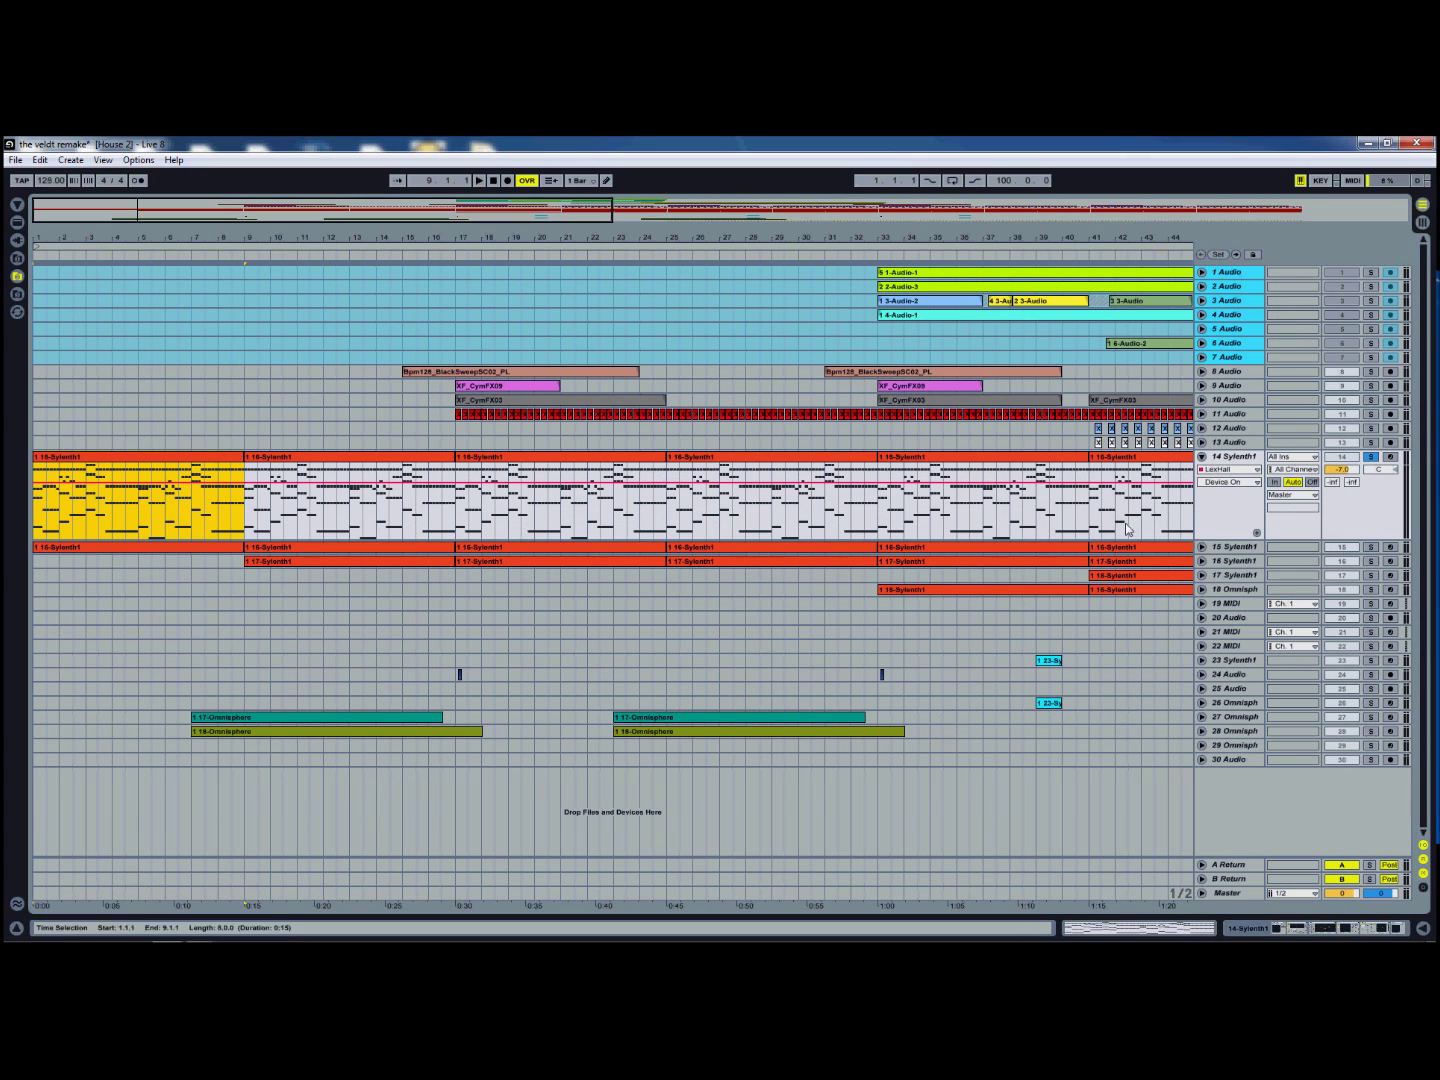
Step: Show the 14 Sylenth1 track's devices and deactivate LexHall, Generic Compressor, Phaser, EQ Eight and Saturator
{"action": "double_click", "coordinate": [1224, 461]}
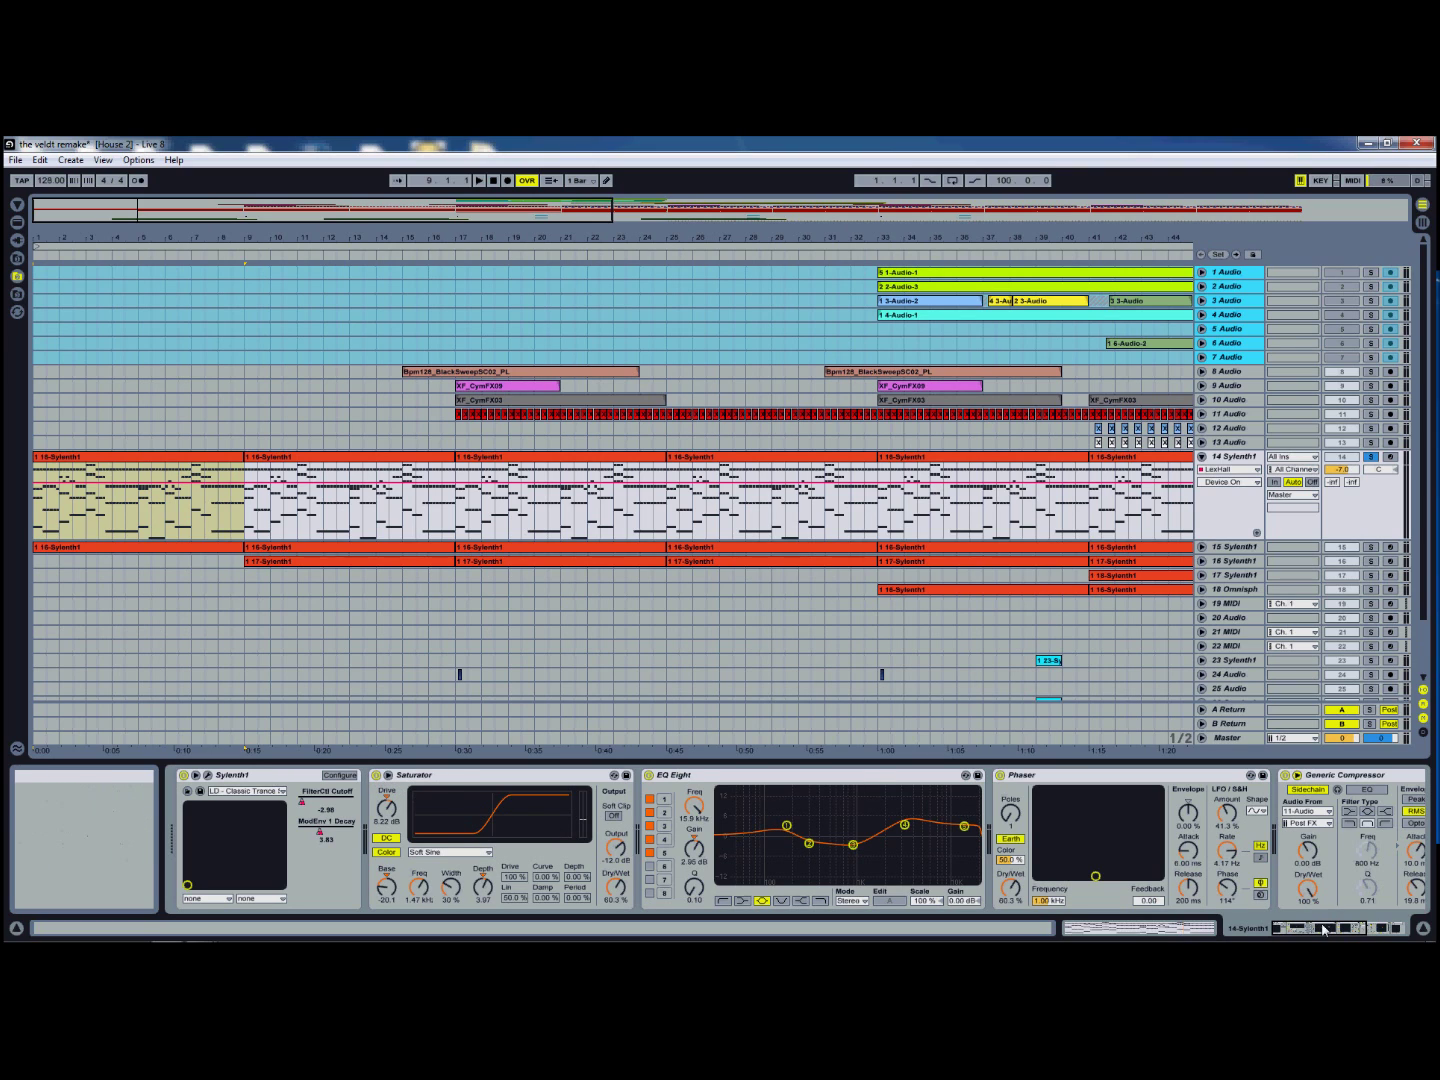
{"action": "left_click_drag", "start_coordinate": [1324, 928], "coordinate": [1381, 929]}
{"action": "left_click", "coordinate": [1165, 775]}
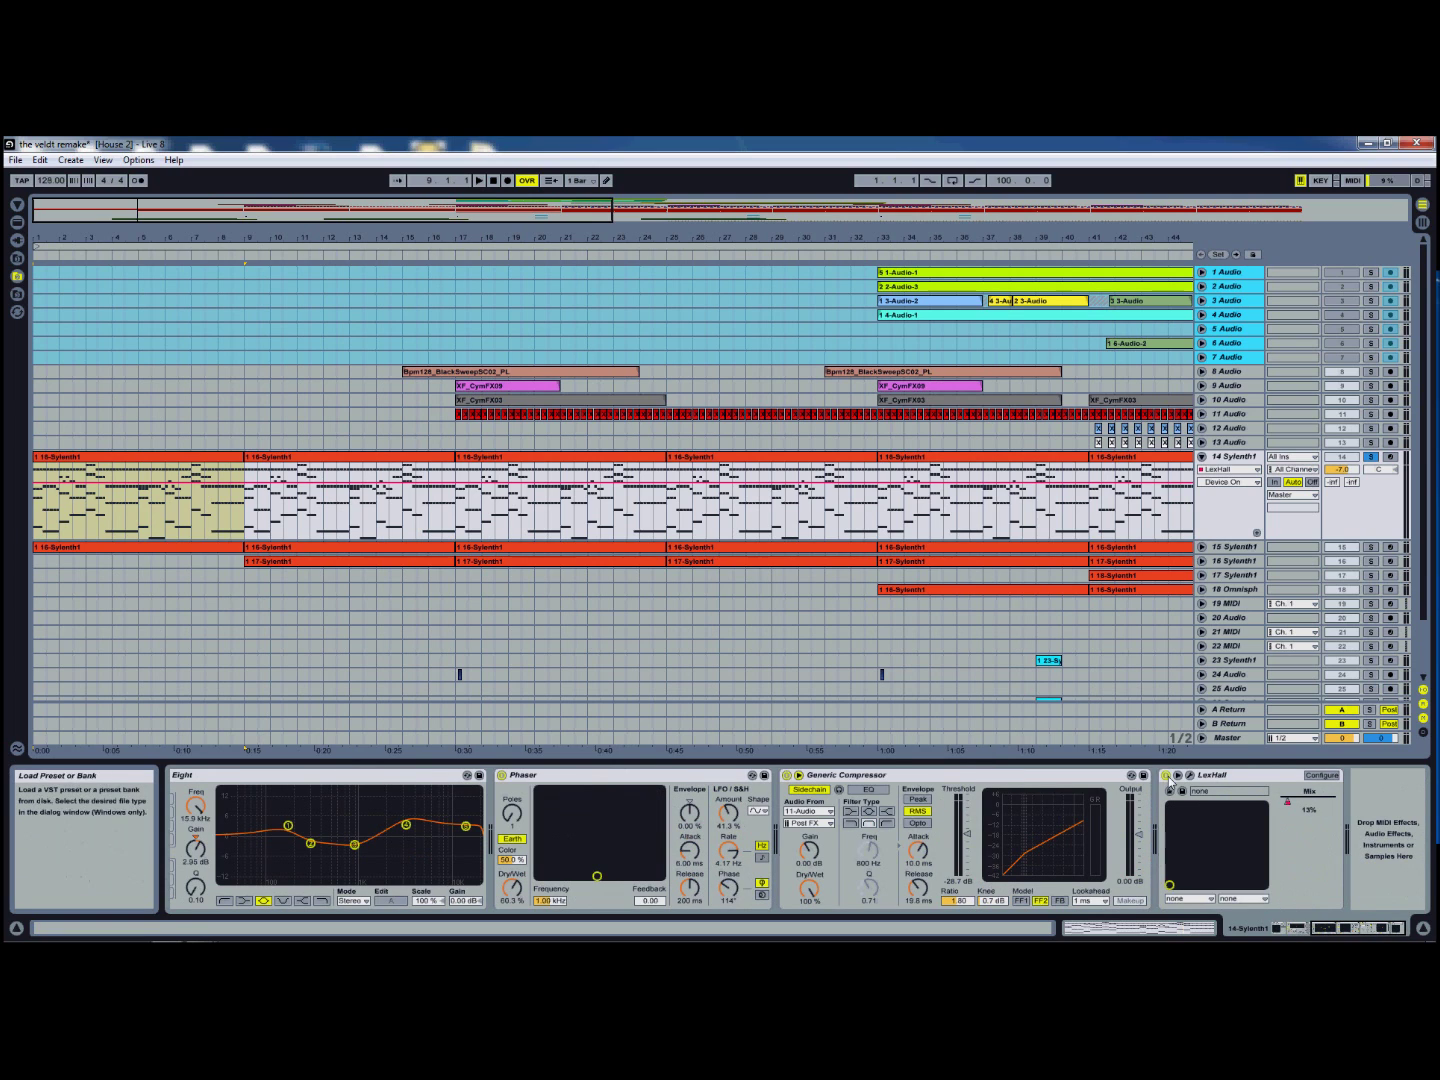
{"action": "left_click", "coordinate": [786, 775]}
{"action": "left_click", "coordinate": [503, 776]}
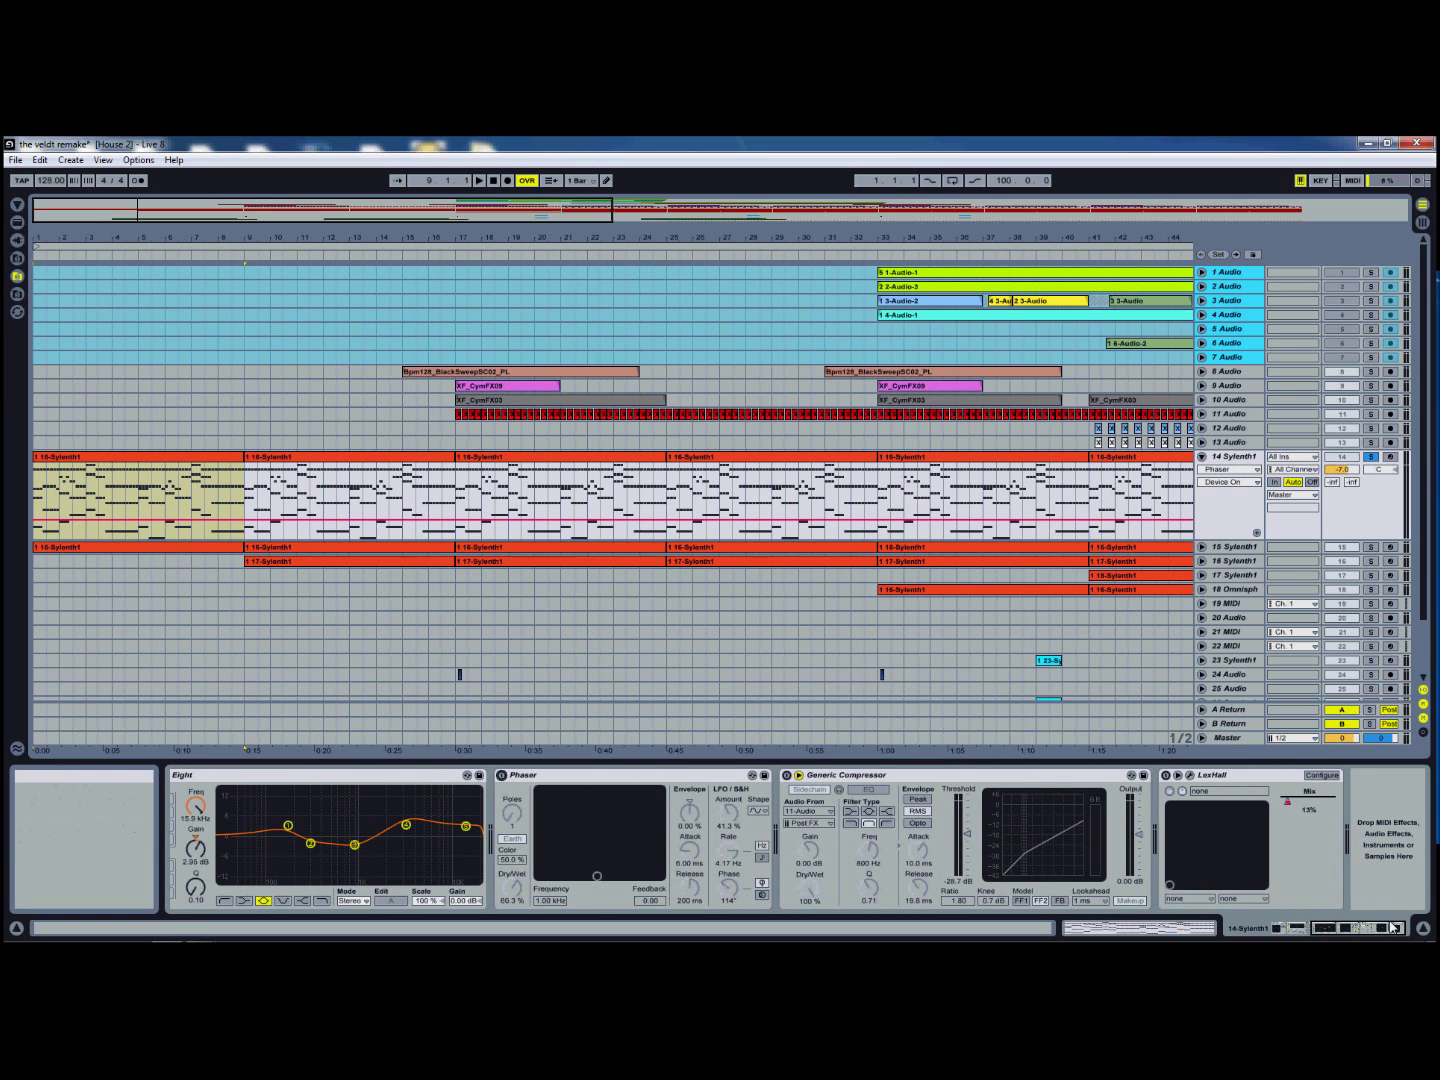
{"action": "left_click_drag", "start_coordinate": [1374, 929], "coordinate": [1246, 929]}
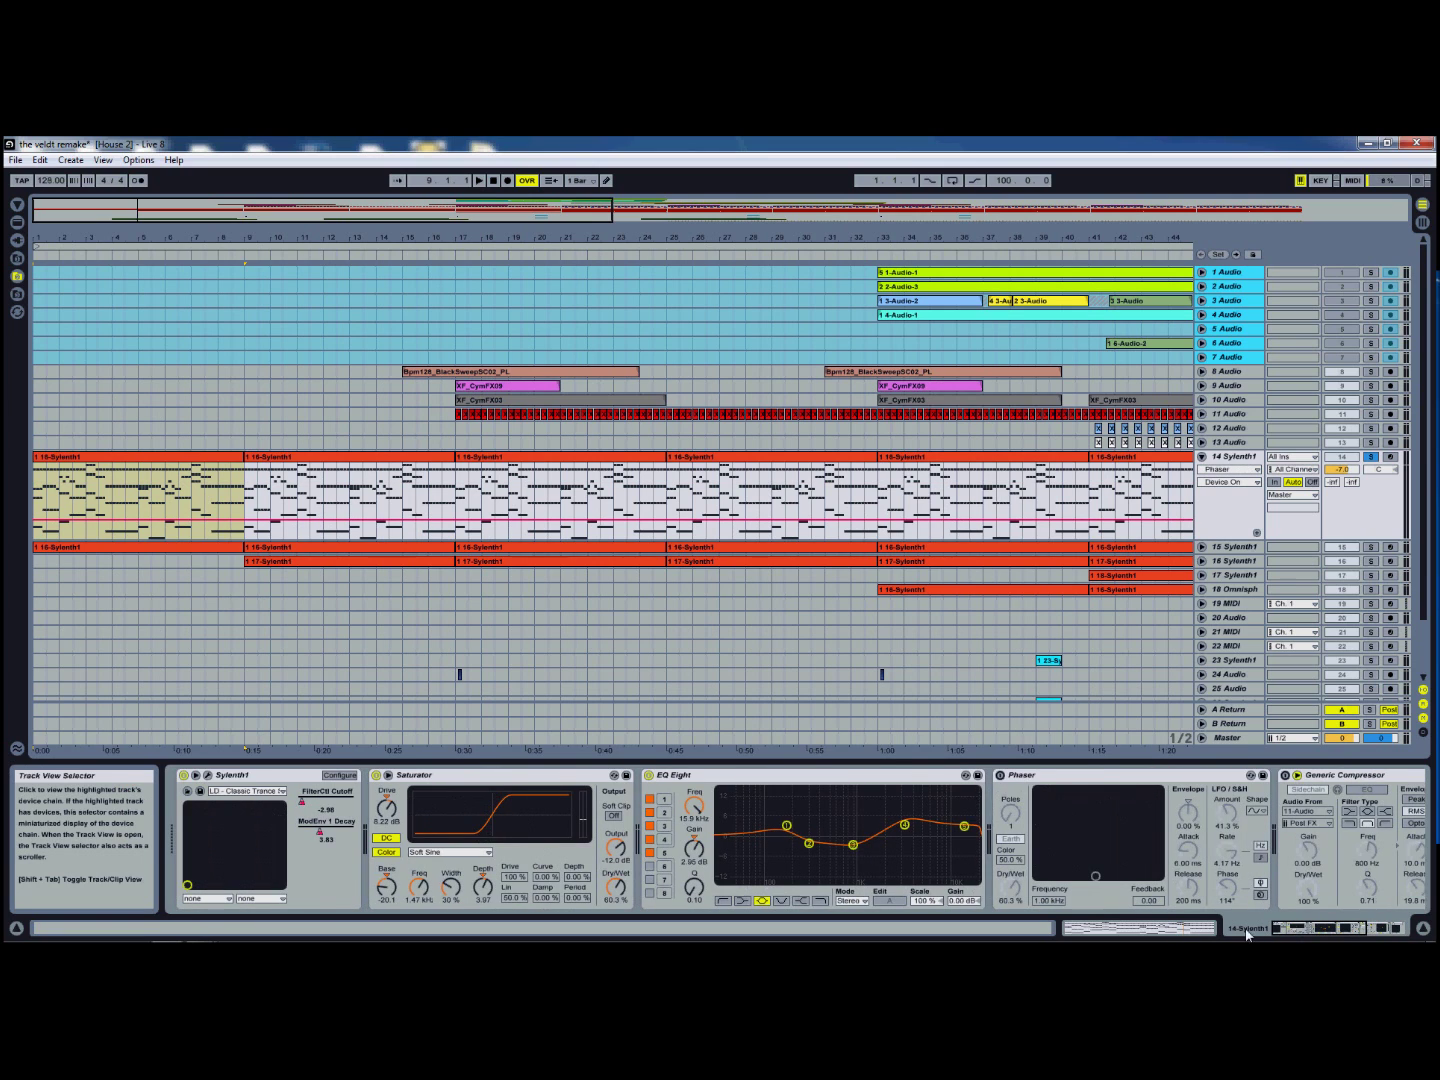
{"action": "left_click", "coordinate": [648, 775]}
{"action": "left_click", "coordinate": [379, 775]}
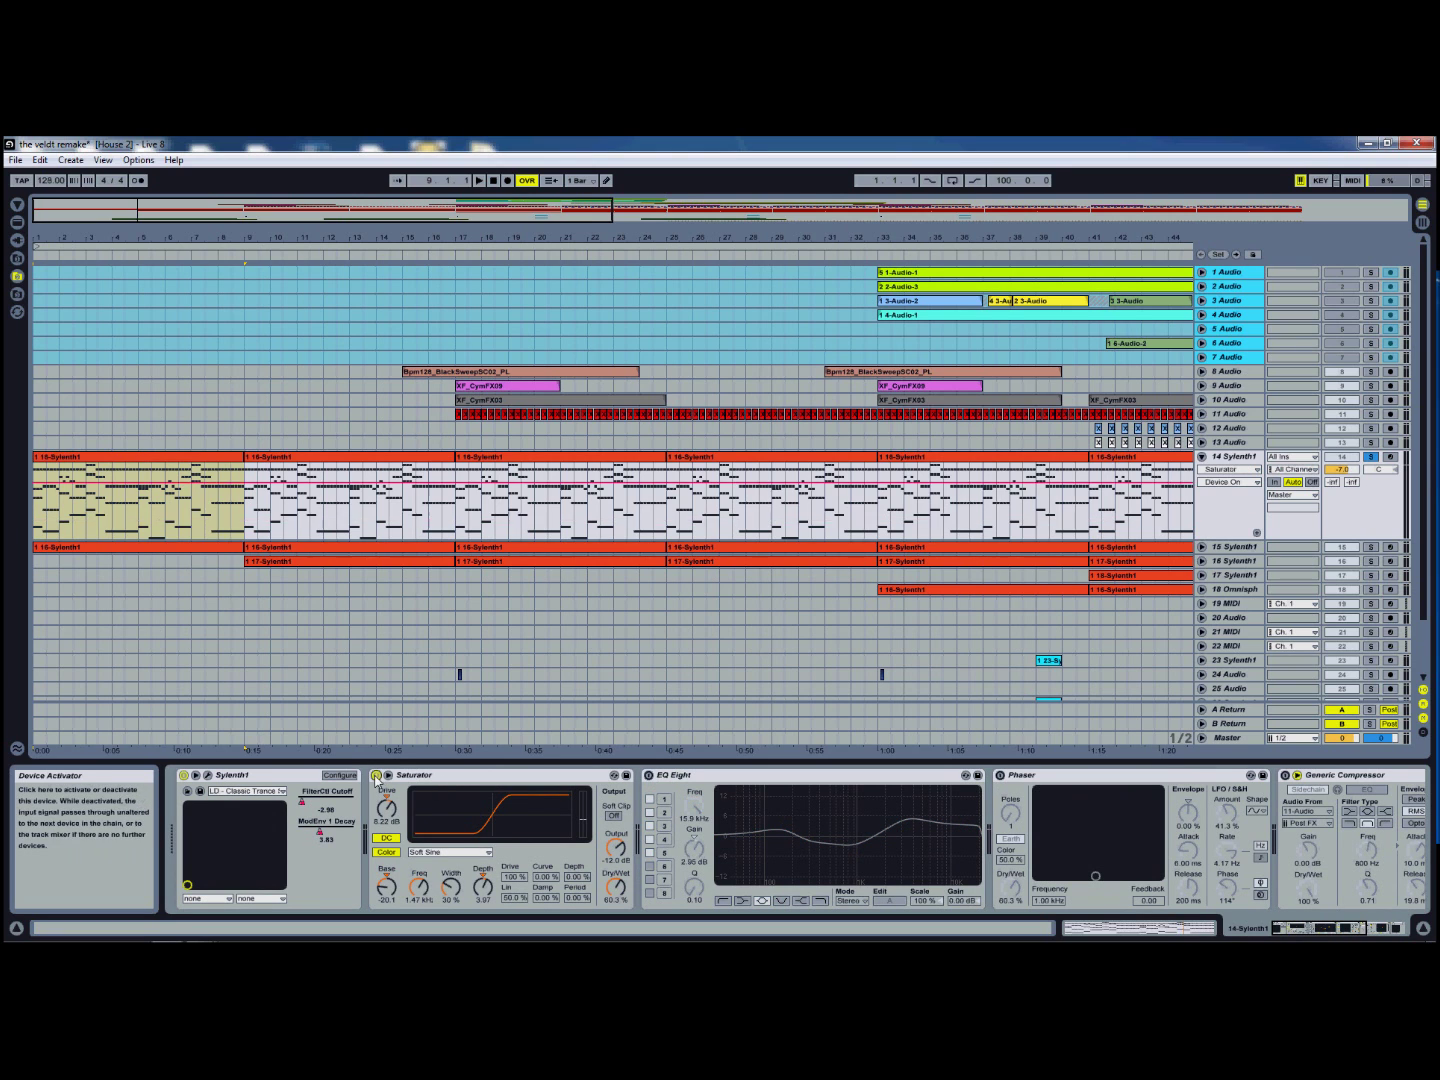
Step: Open the Sylenth1 plug-in window and place it over the middle of the arrangement
{"action": "left_click", "coordinate": [207, 777]}
{"action": "left_click", "coordinate": [207, 777]}
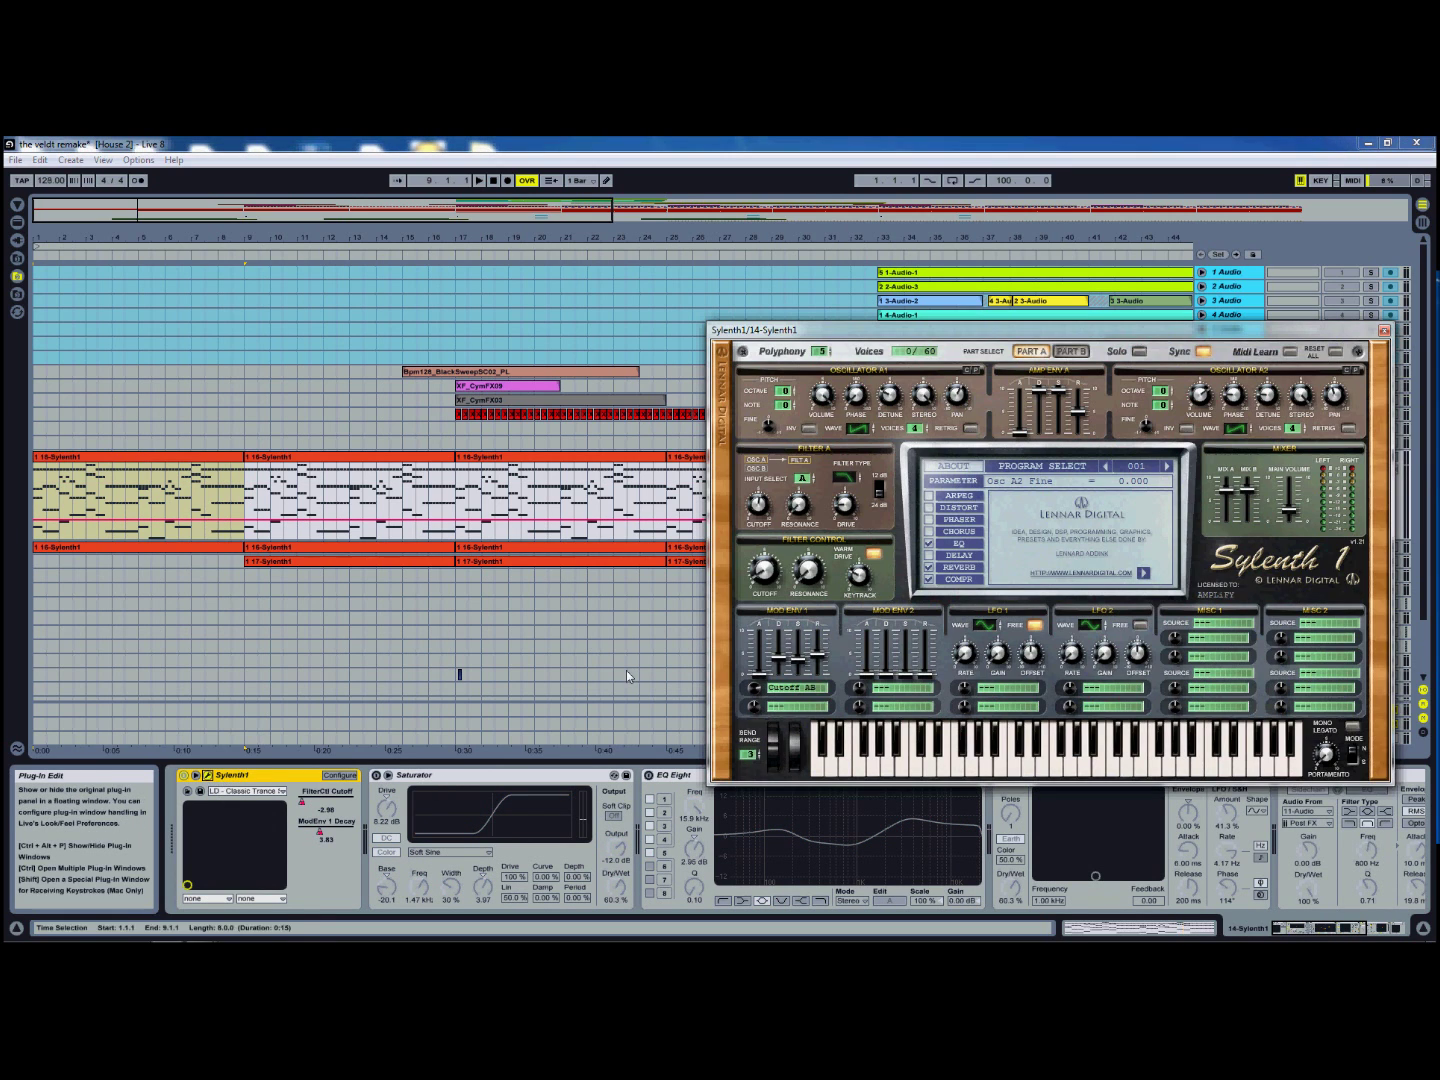
{"action": "left_click_drag", "start_coordinate": [1180, 325], "coordinate": [869, 279]}
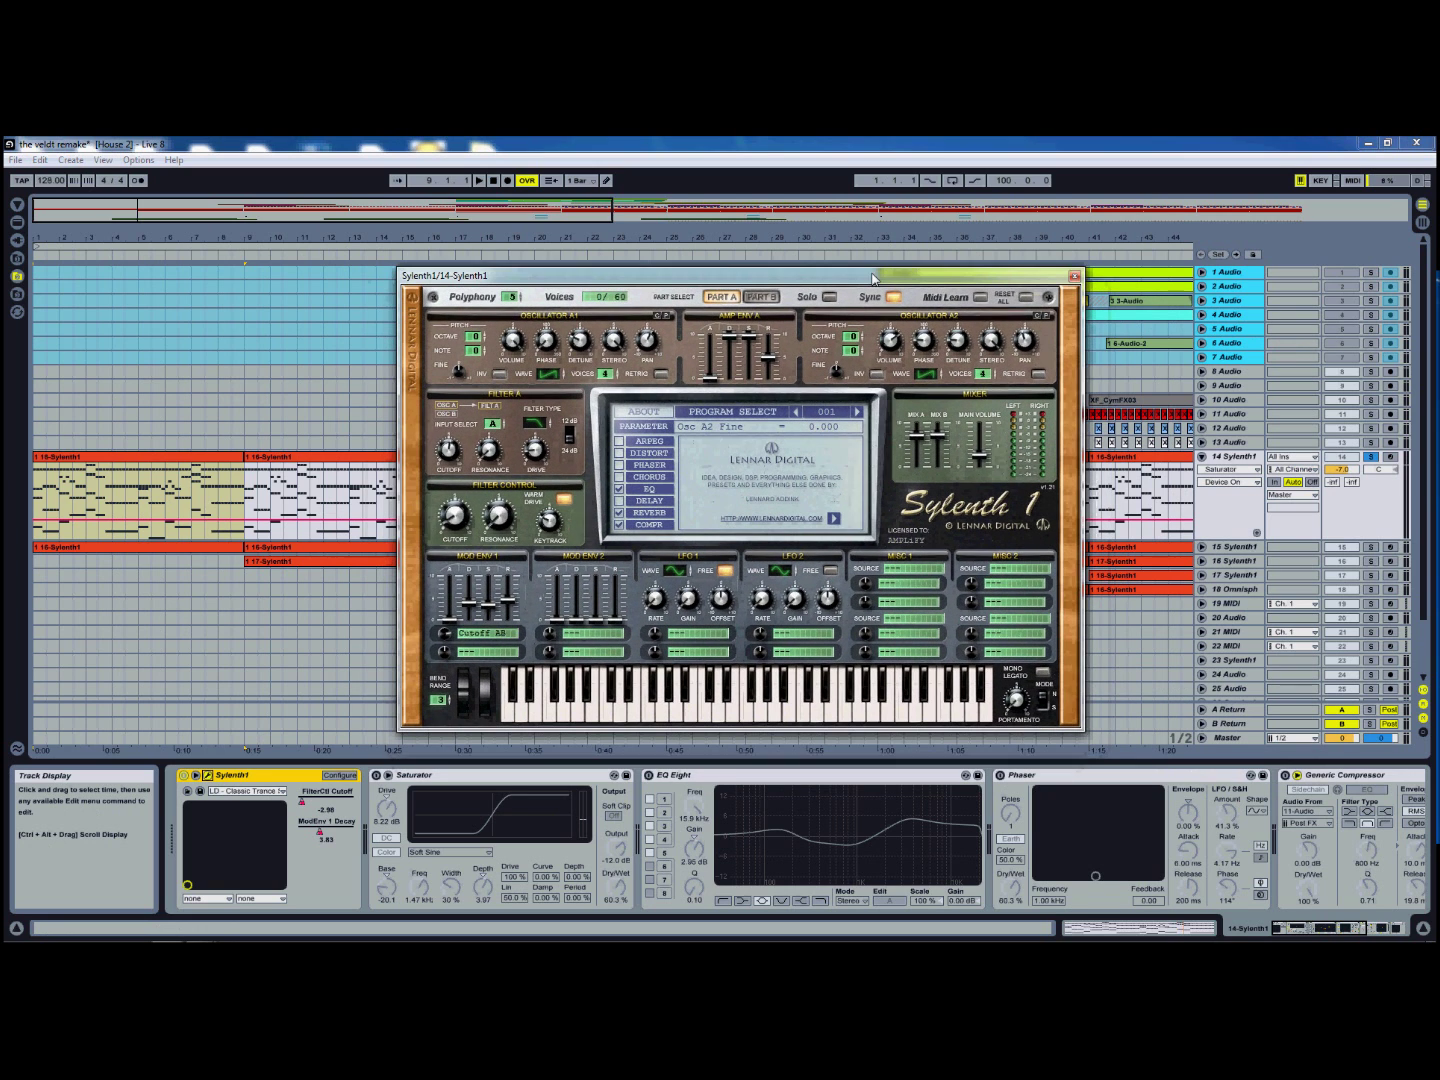
{"action": "left_click_drag", "start_coordinate": [772, 273], "coordinate": [848, 237]}
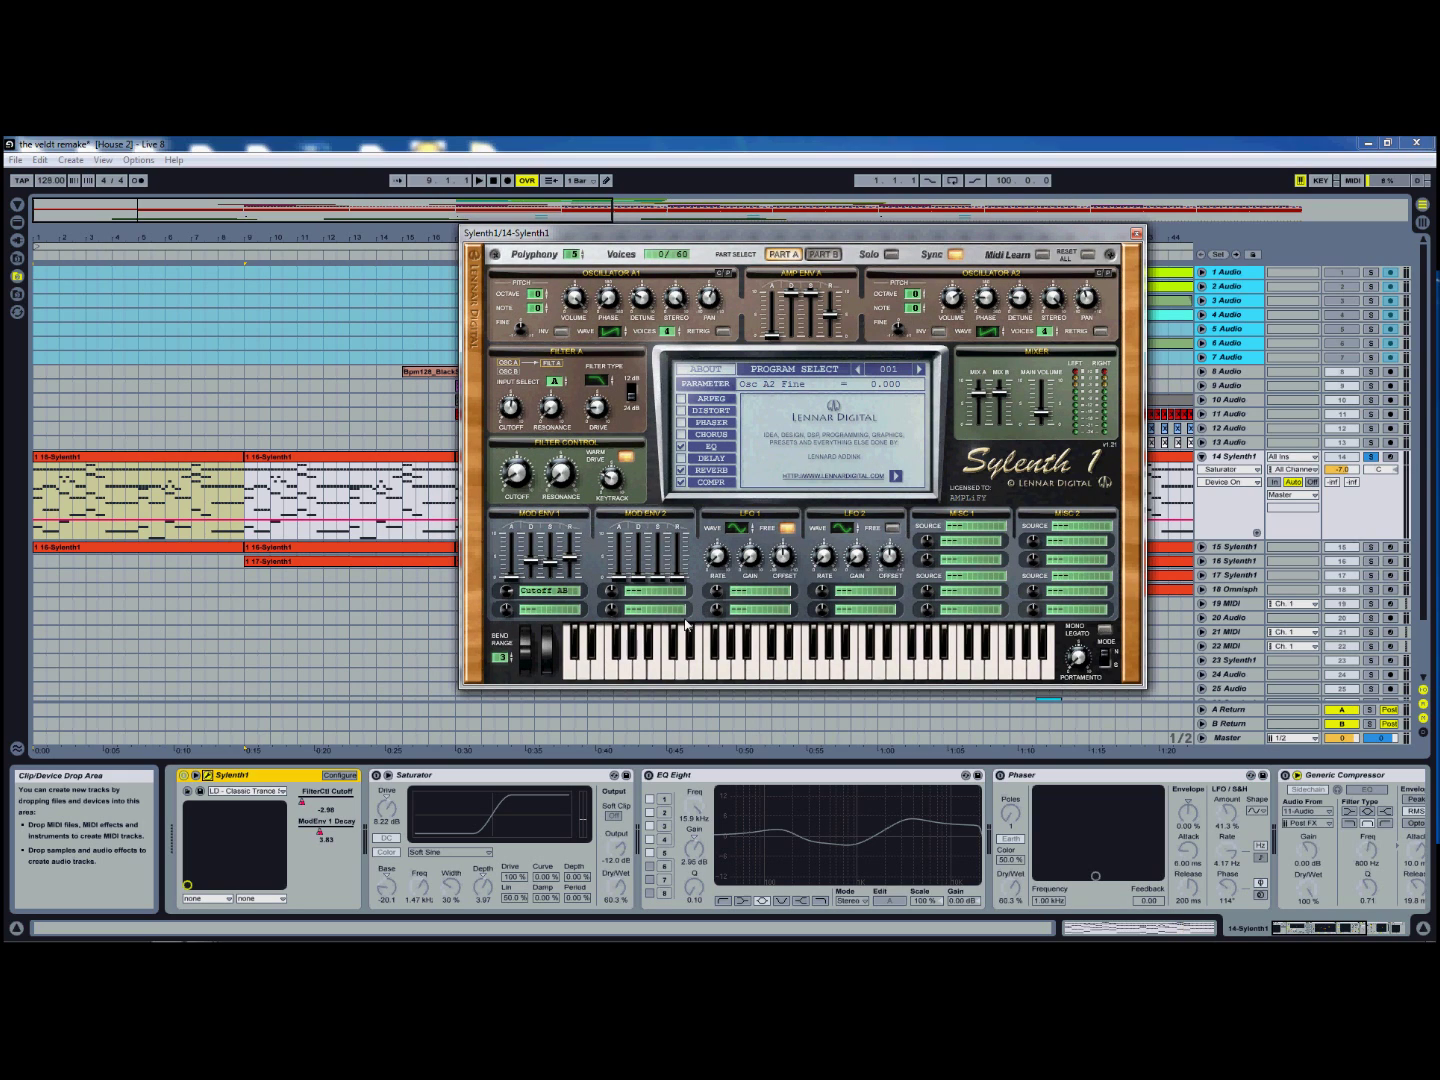
Step: Look through the list of presets available in the Sylenth1 device and close it
{"action": "left_click", "coordinate": [250, 791]}
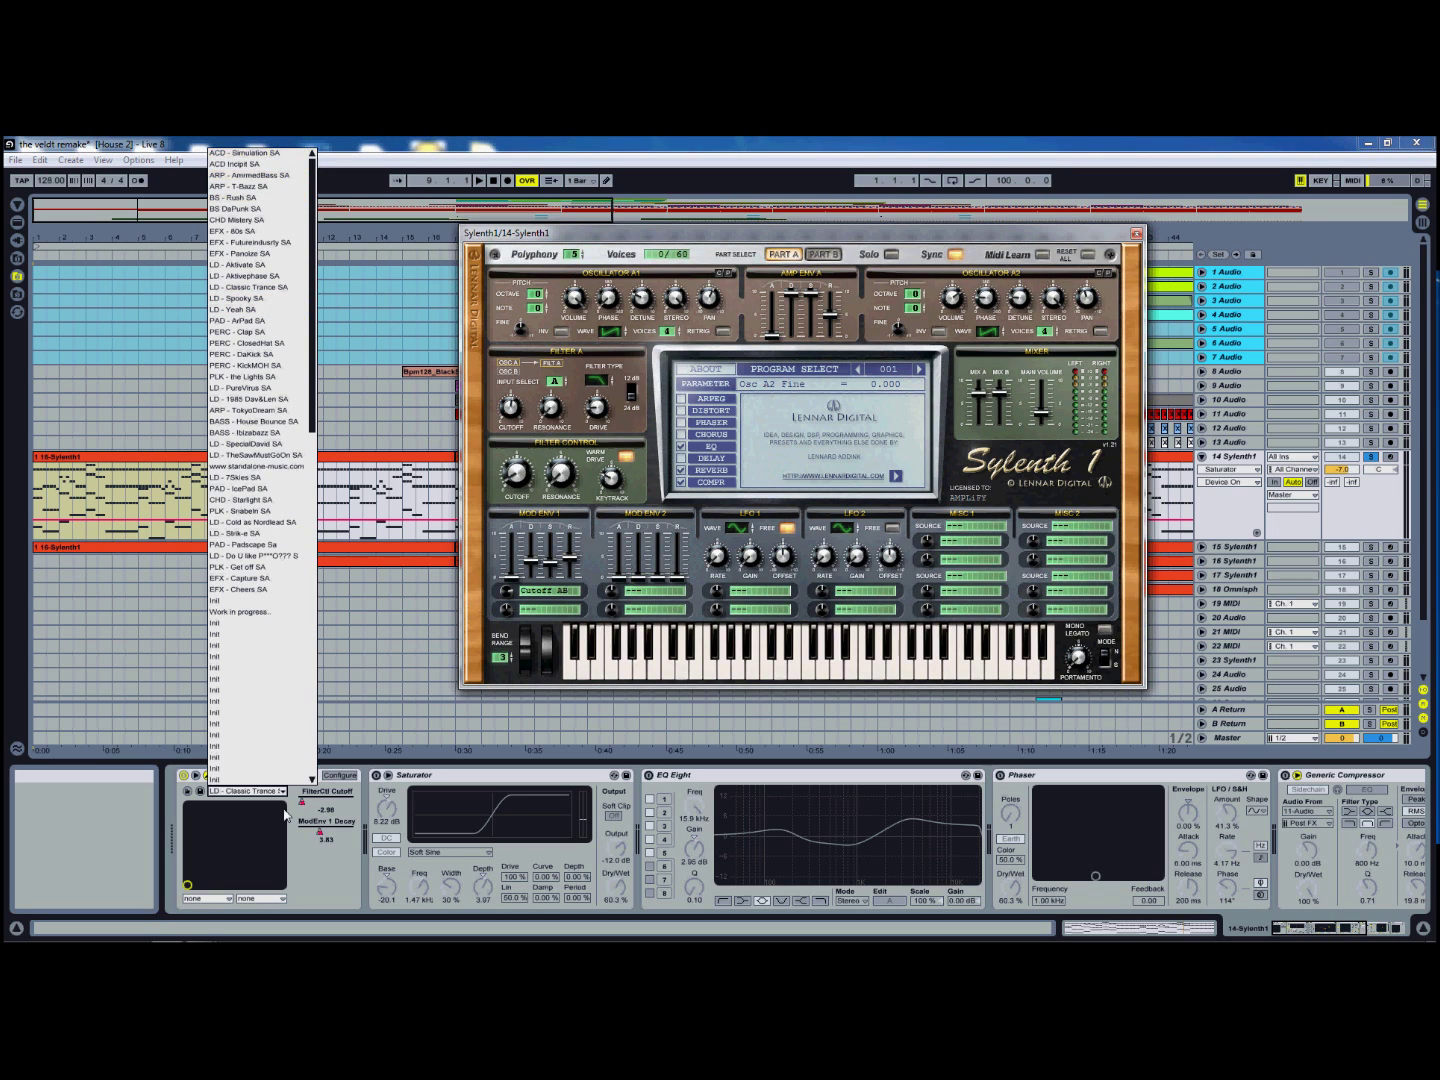
{"action": "scroll", "coordinate": [285, 795], "scroll_direction": "down", "scroll_amount": 2}
{"action": "left_click", "coordinate": [331, 885]}
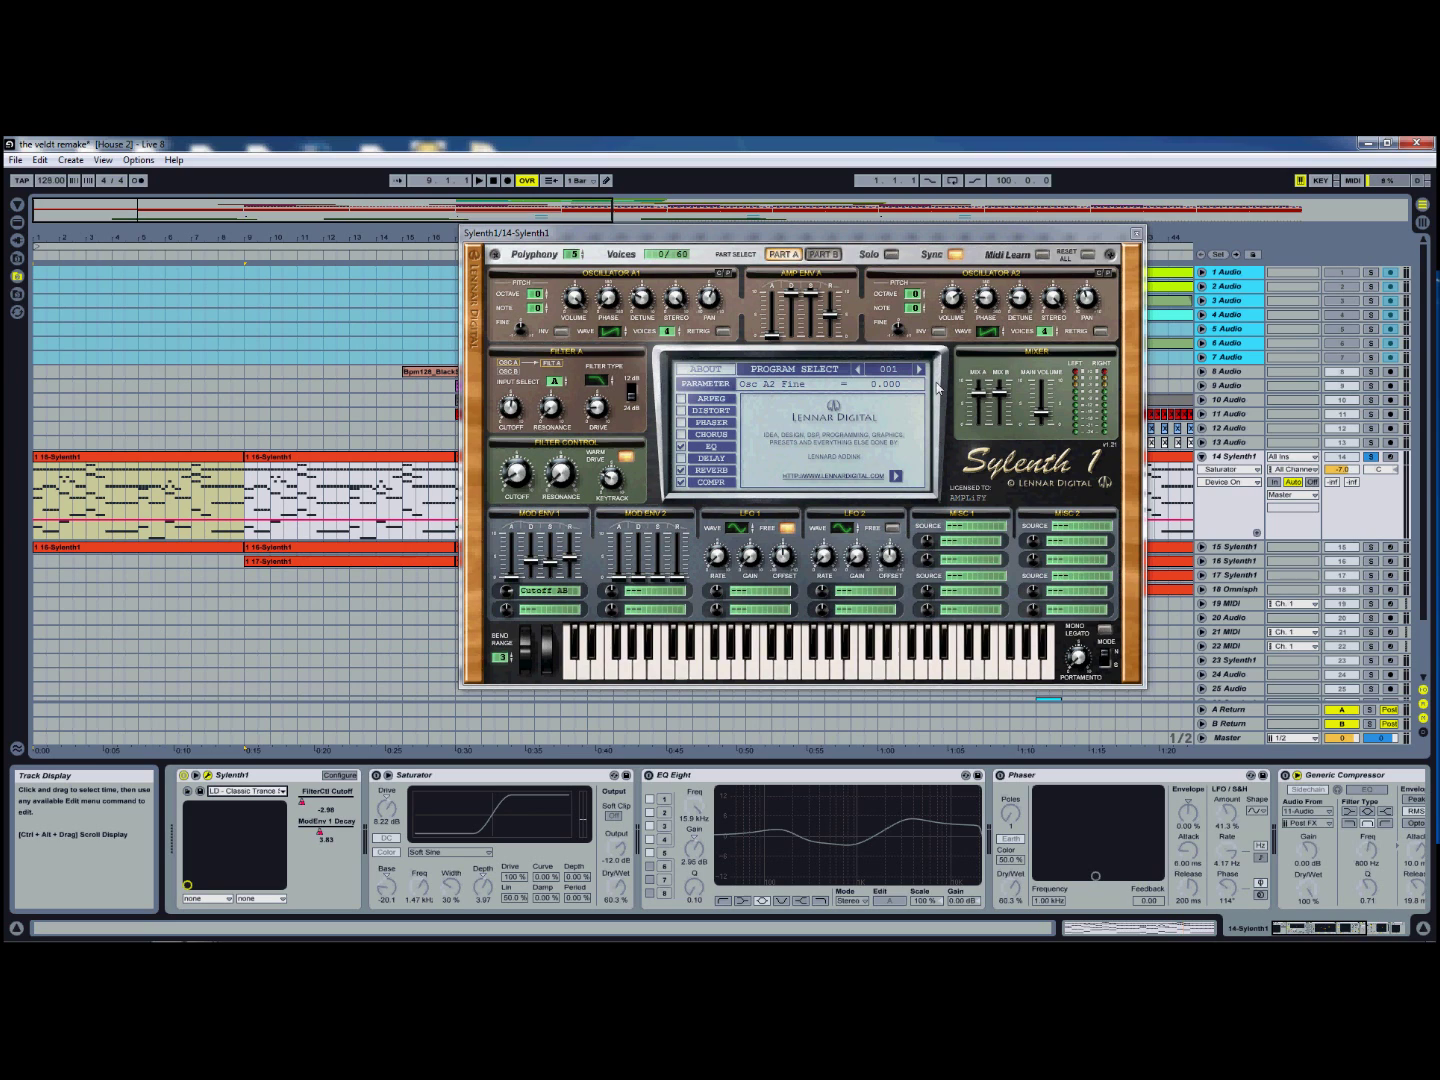
Step: Reposition the Sylenth1 window and view the synth's built-in EQ and compressor settings
{"action": "left_click_drag", "start_coordinate": [895, 236], "coordinate": [888, 268]}
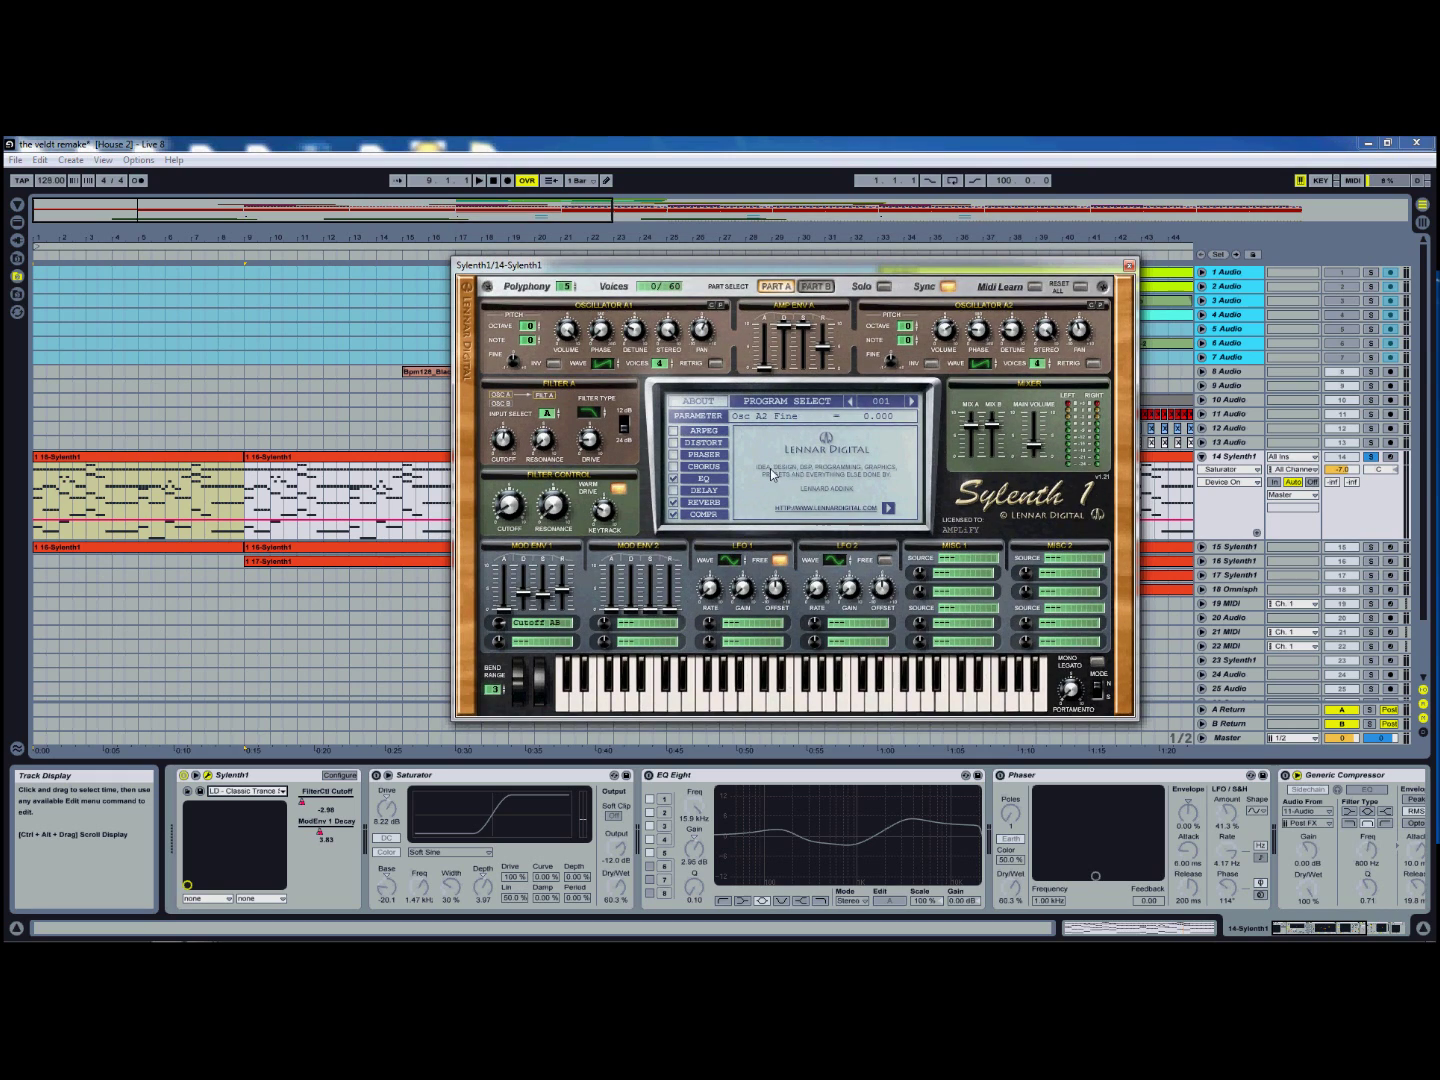
{"action": "left_click", "coordinate": [712, 481]}
{"action": "left_click", "coordinate": [707, 517]}
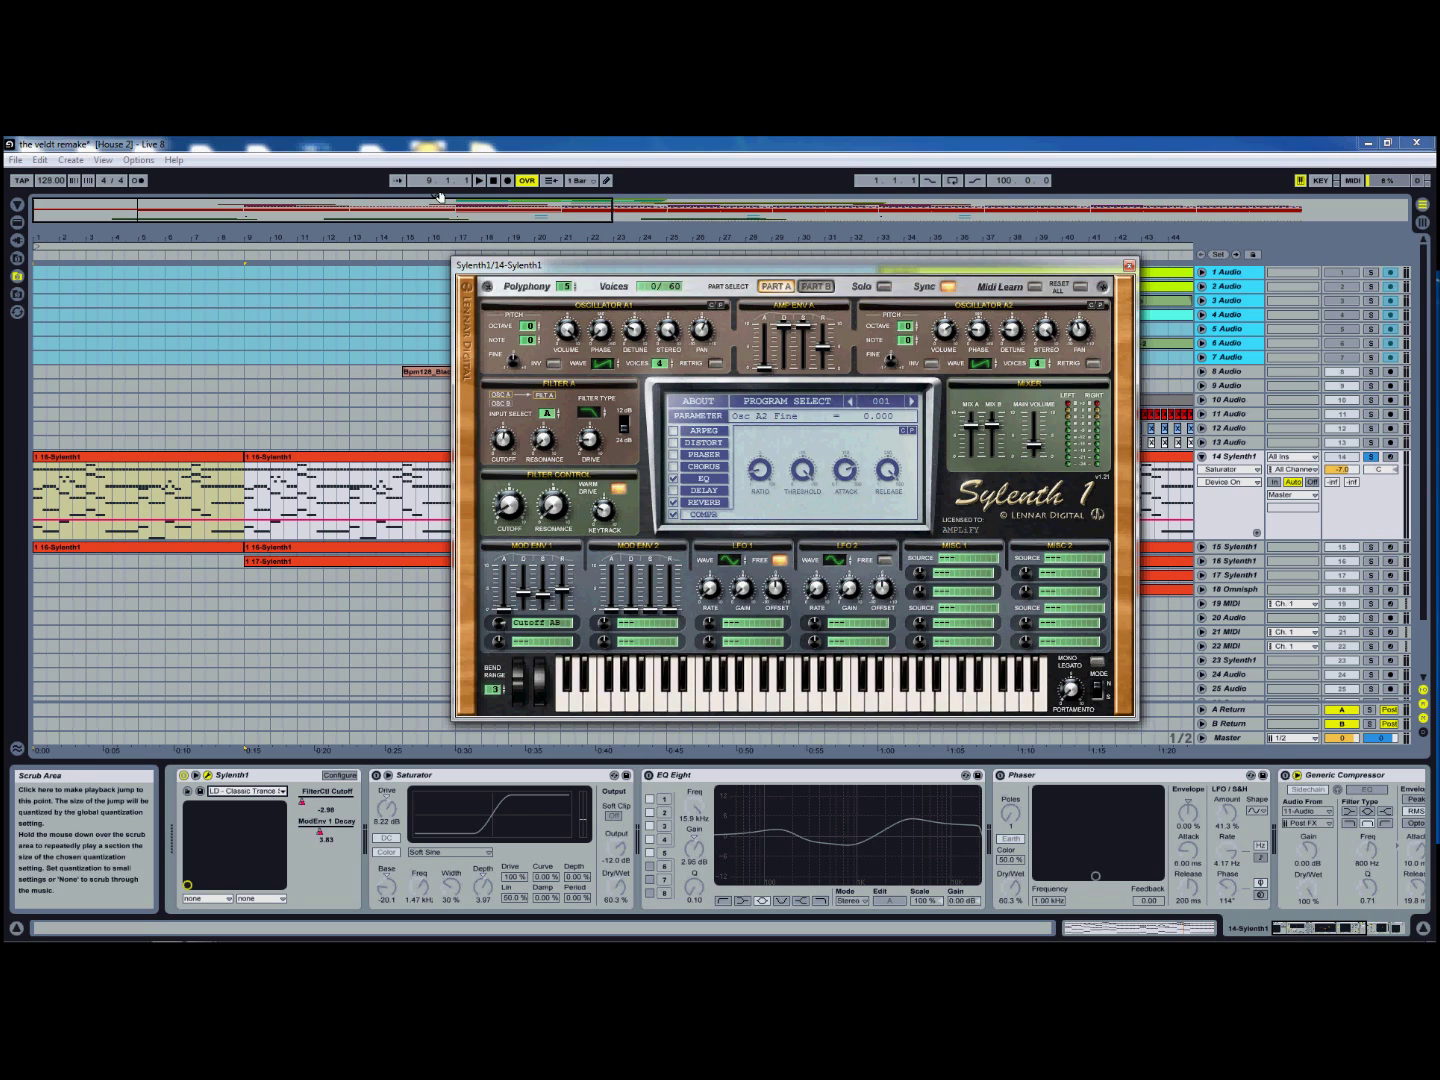
Step: Play the track from the beginning while varying the decay of Sylenth1's modulation envelope 1, then stop playback
{"action": "left_click", "coordinate": [493, 182]}
{"action": "left_click", "coordinate": [481, 182]}
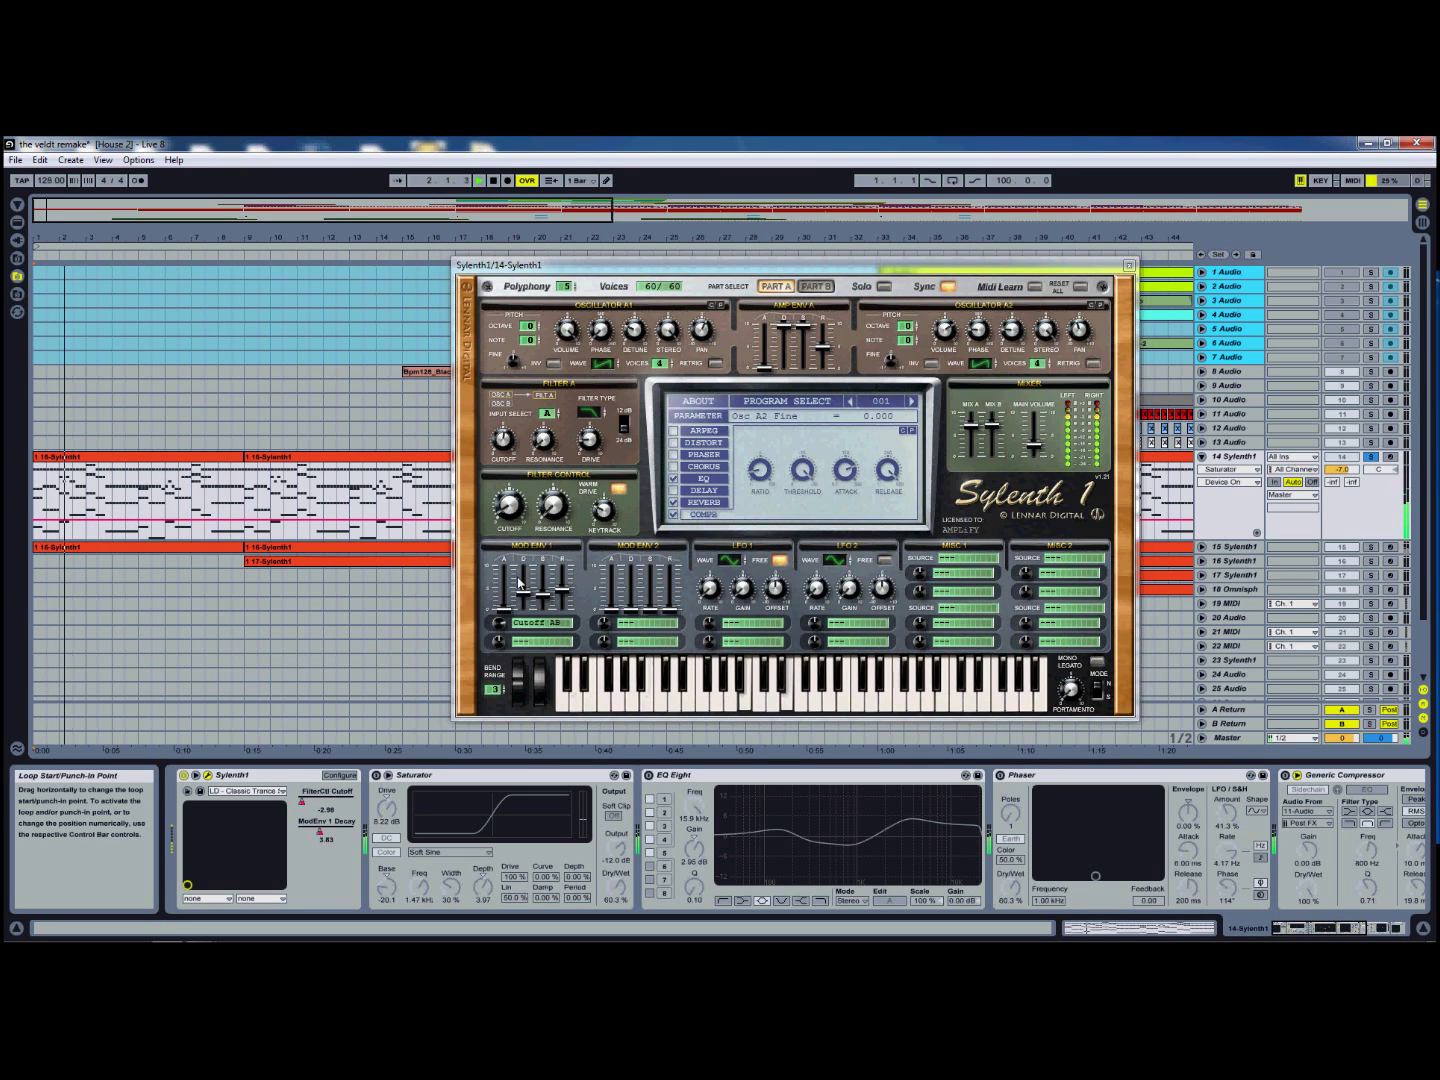
{"action": "mouse_move", "coordinate": [519, 596]}
{"action": "left_mouse_down"}
{"action": "mouse_move", "coordinate": [521, 510]}
{"action": "mouse_move", "coordinate": [532, 600]}
{"action": "left_mouse_up"}
{"action": "left_click_drag", "start_coordinate": [531, 603], "coordinate": [531, 601]}
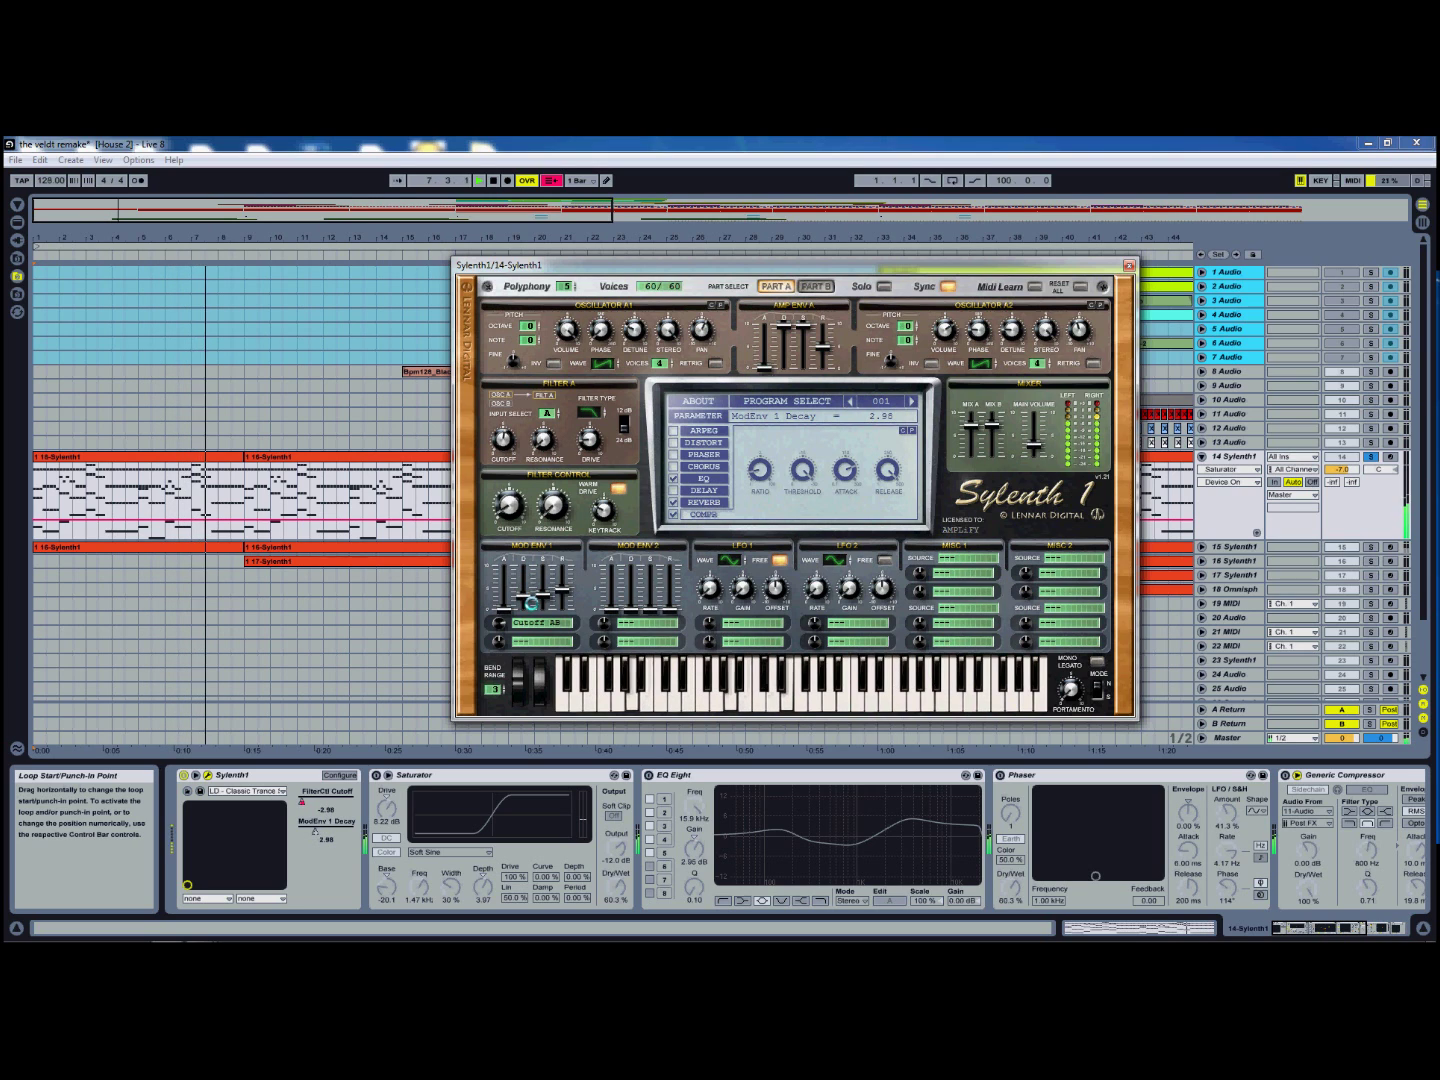
{"action": "left_click", "coordinate": [493, 181]}
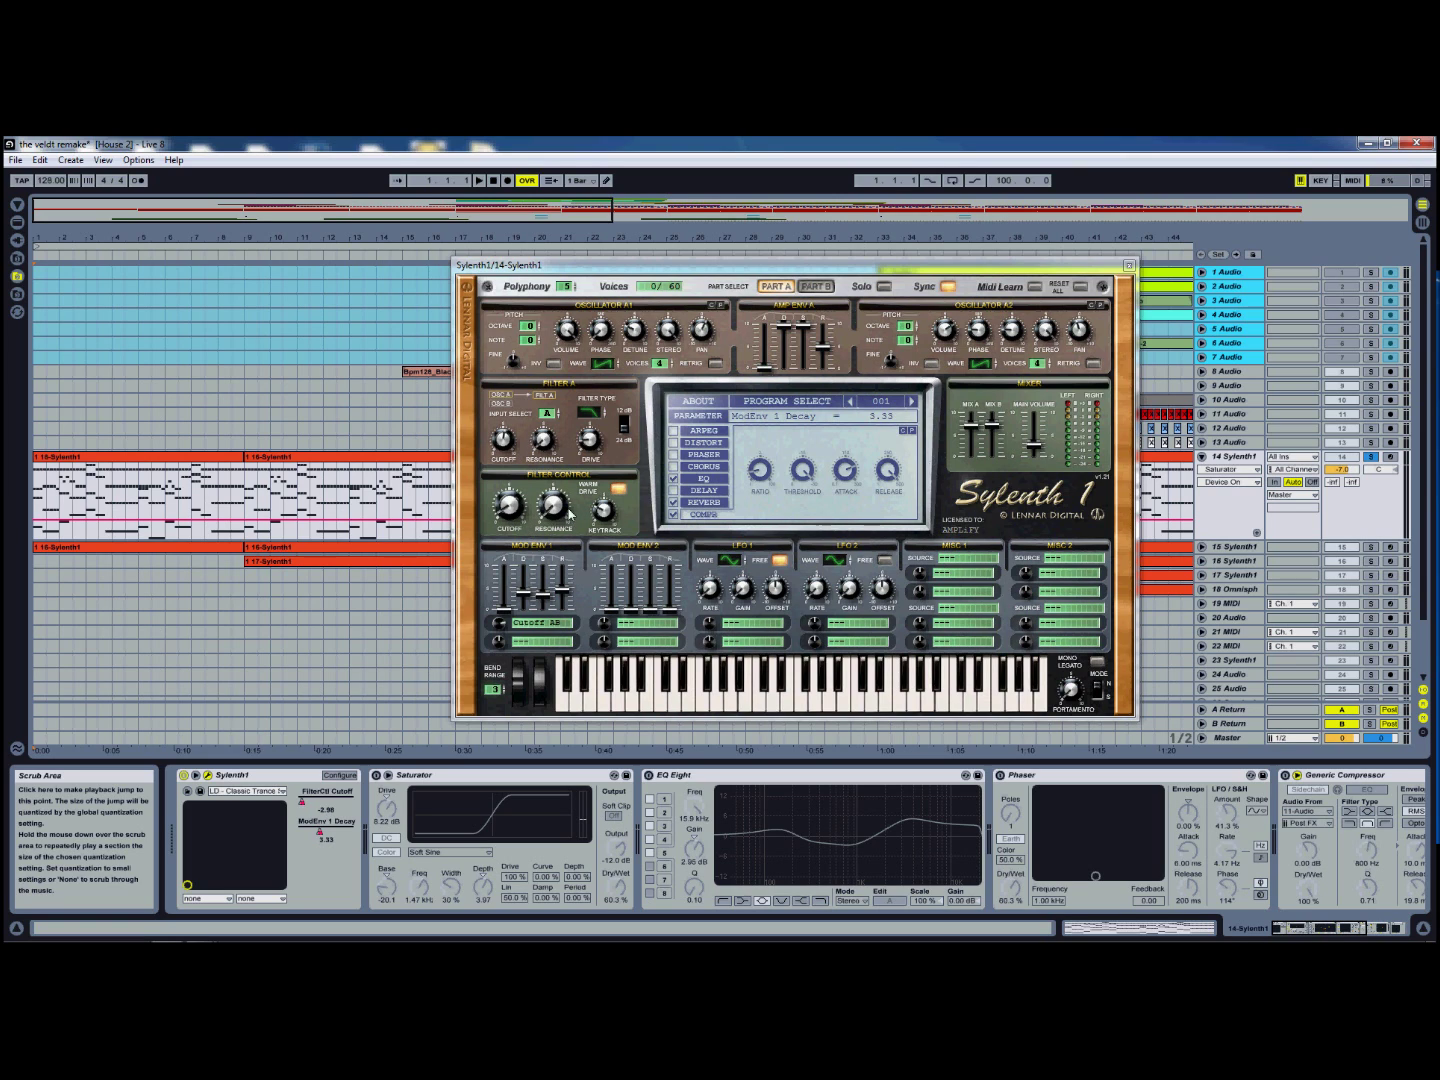
Step: Review Sylenth1's built-in EQ, reverb and compressor settings, then close the plug-in window
{"action": "left_click", "coordinate": [716, 482]}
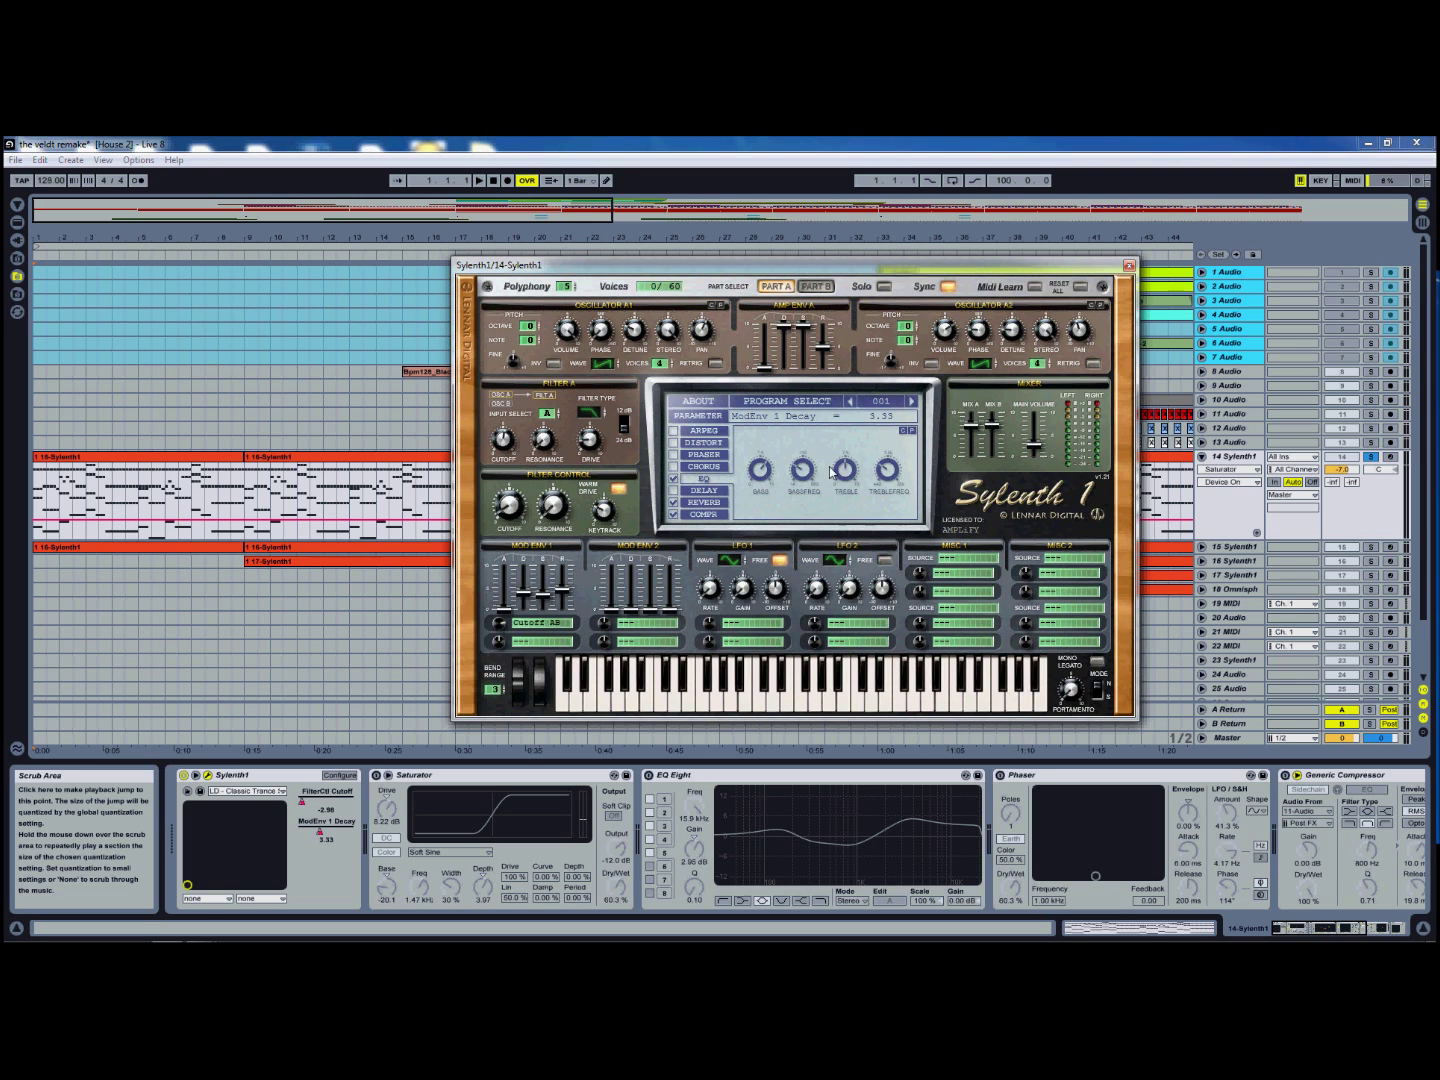
{"action": "left_click", "coordinate": [706, 504]}
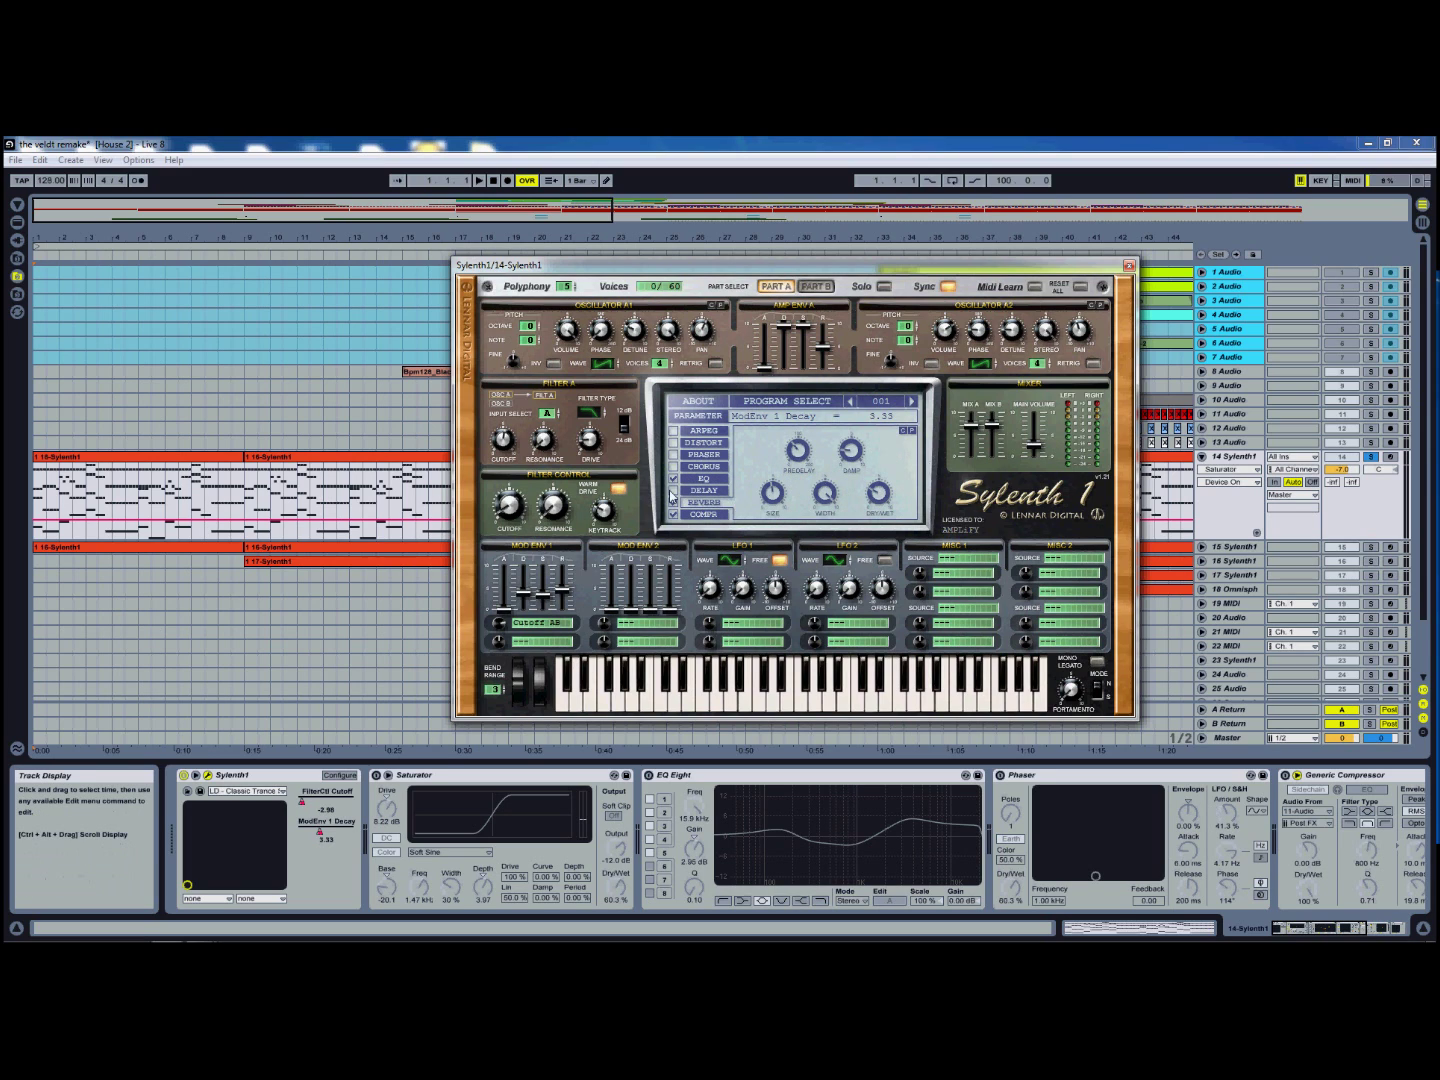
{"action": "left_click", "coordinate": [706, 515]}
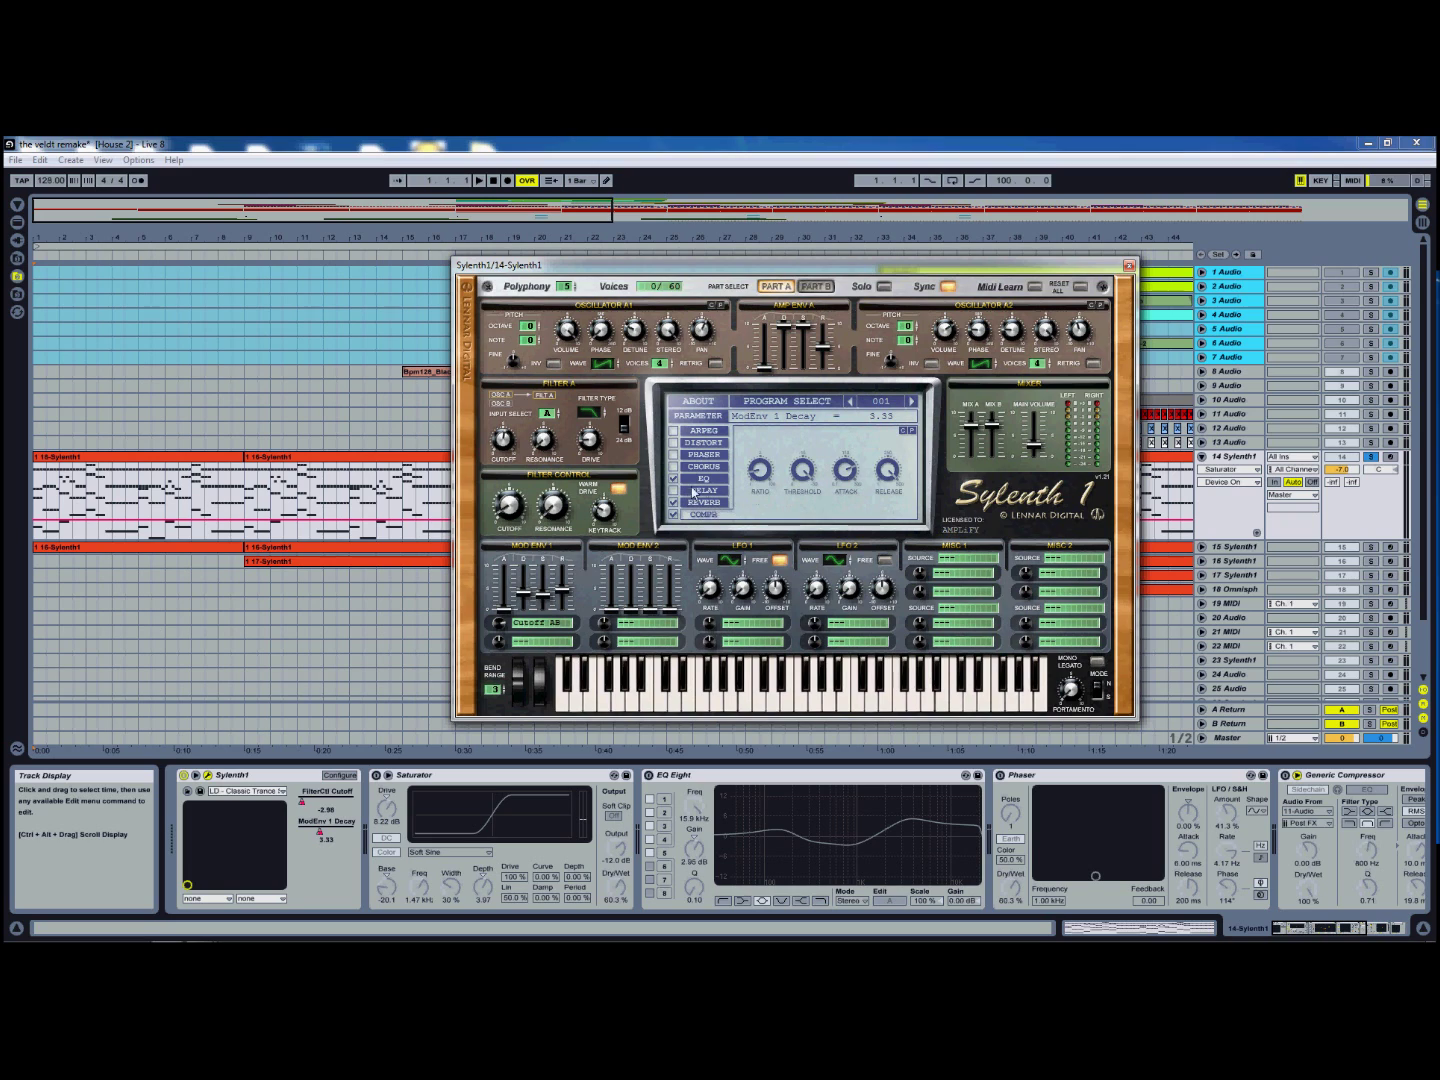
{"action": "left_click", "coordinate": [703, 502]}
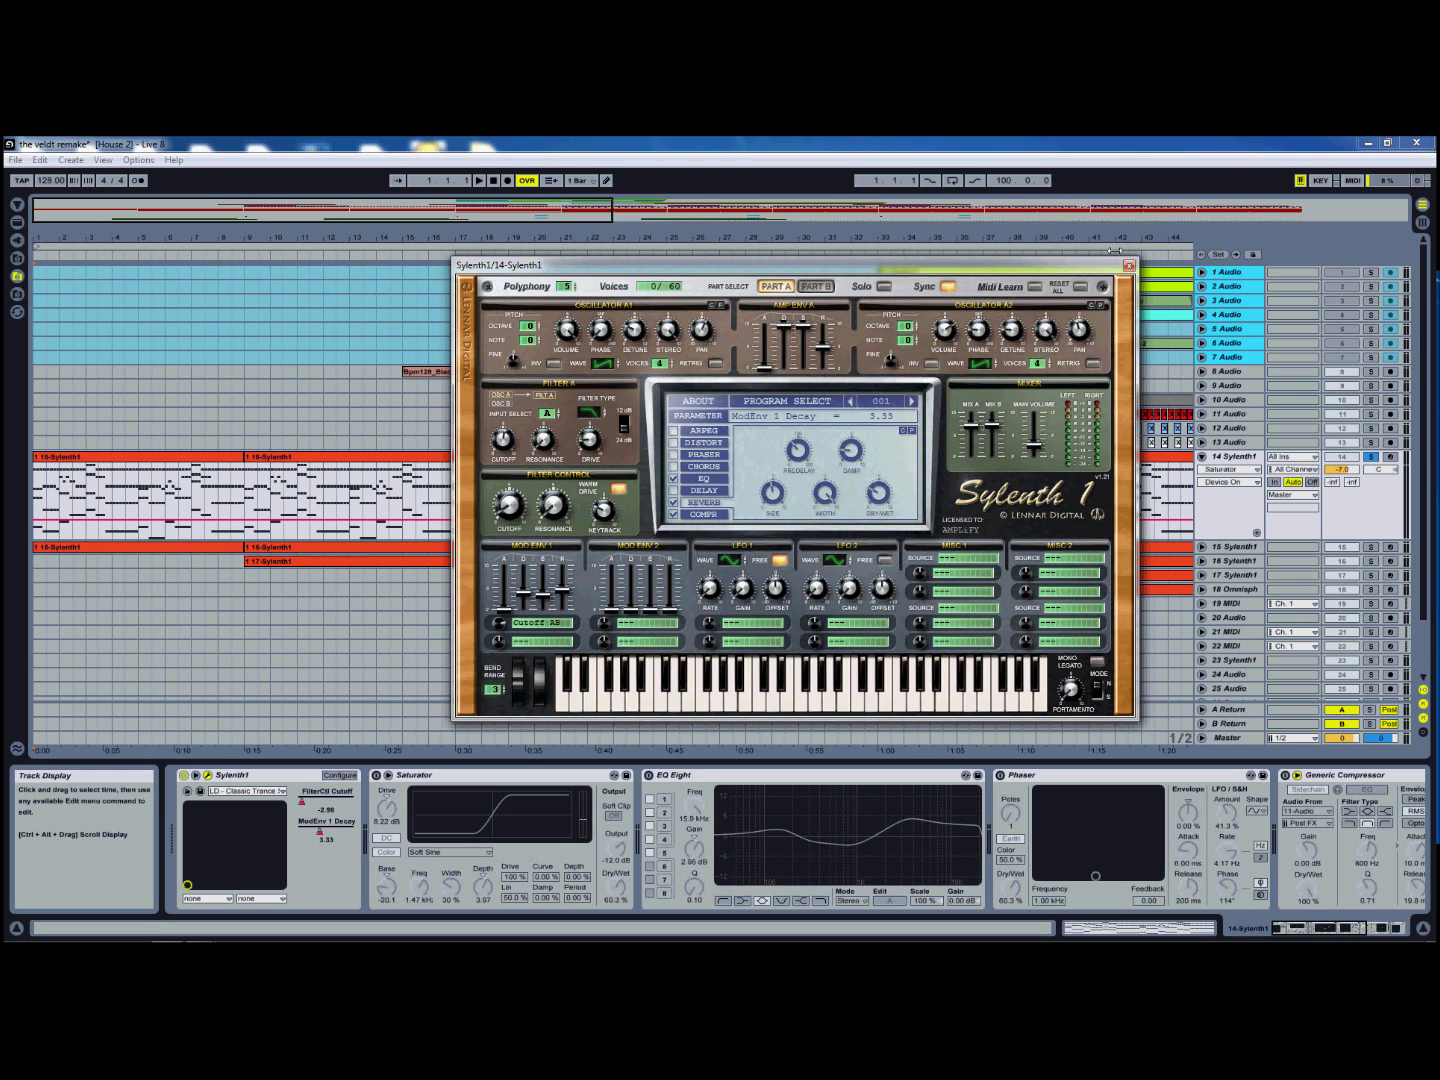
{"action": "left_click", "coordinate": [1129, 266]}
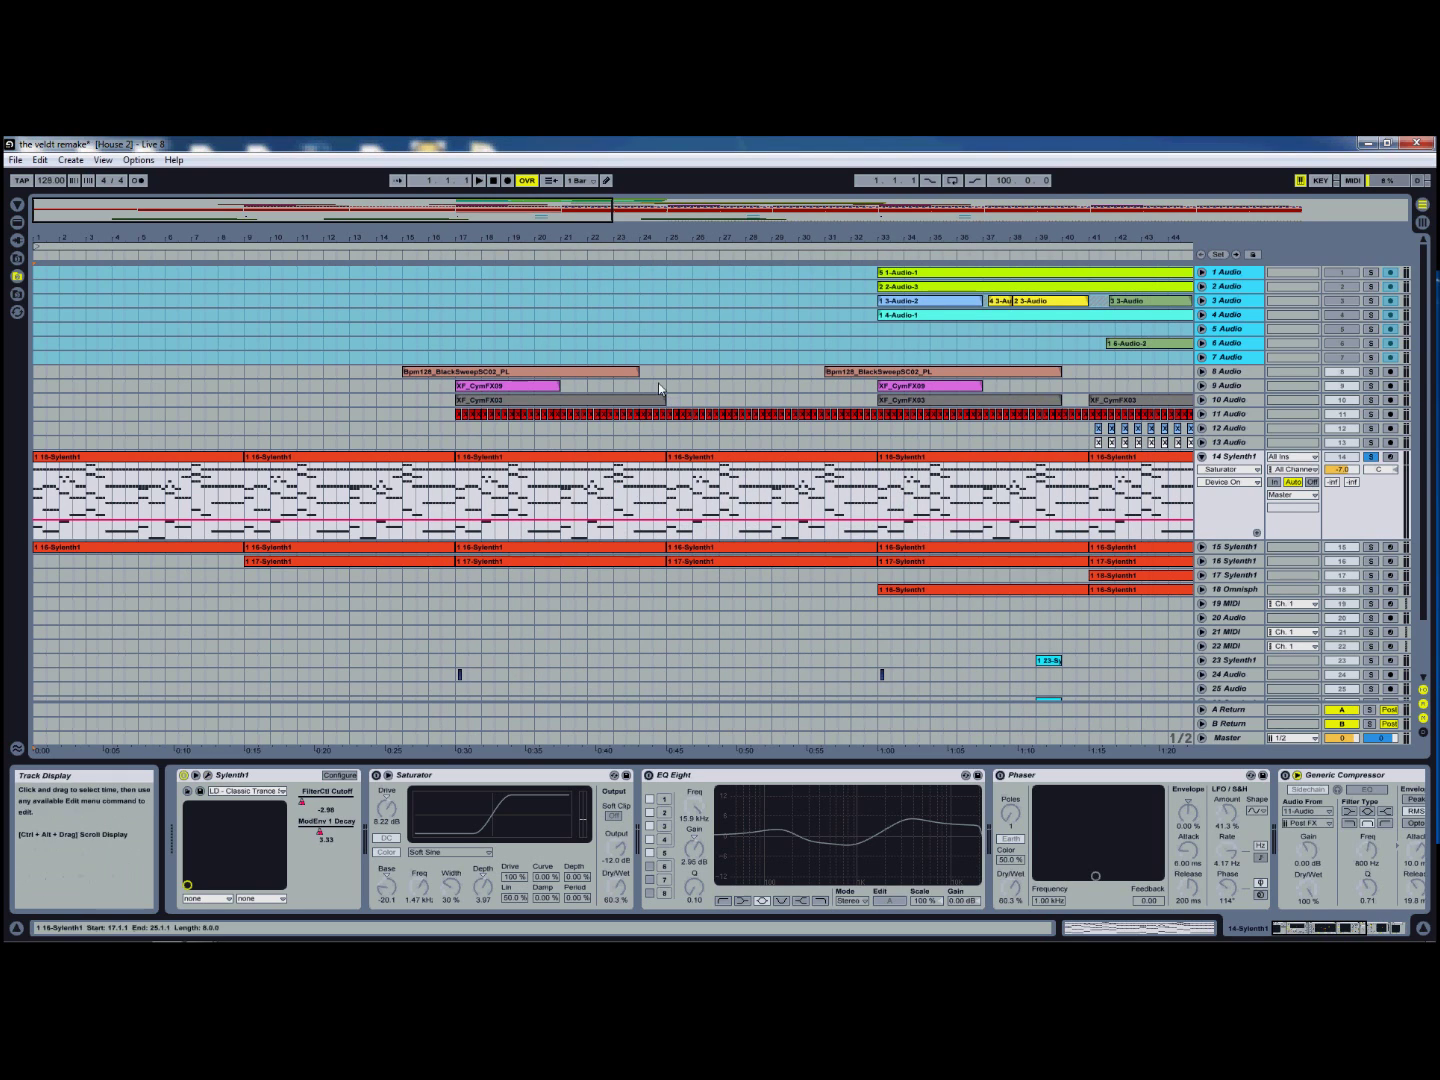
Step: Show the whole arrangement, shorten the loop region to the first 16 bars, and switch on looping and punch-out
{"action": "left_click", "coordinate": [492, 181]}
{"action": "double_click", "coordinate": [568, 211]}
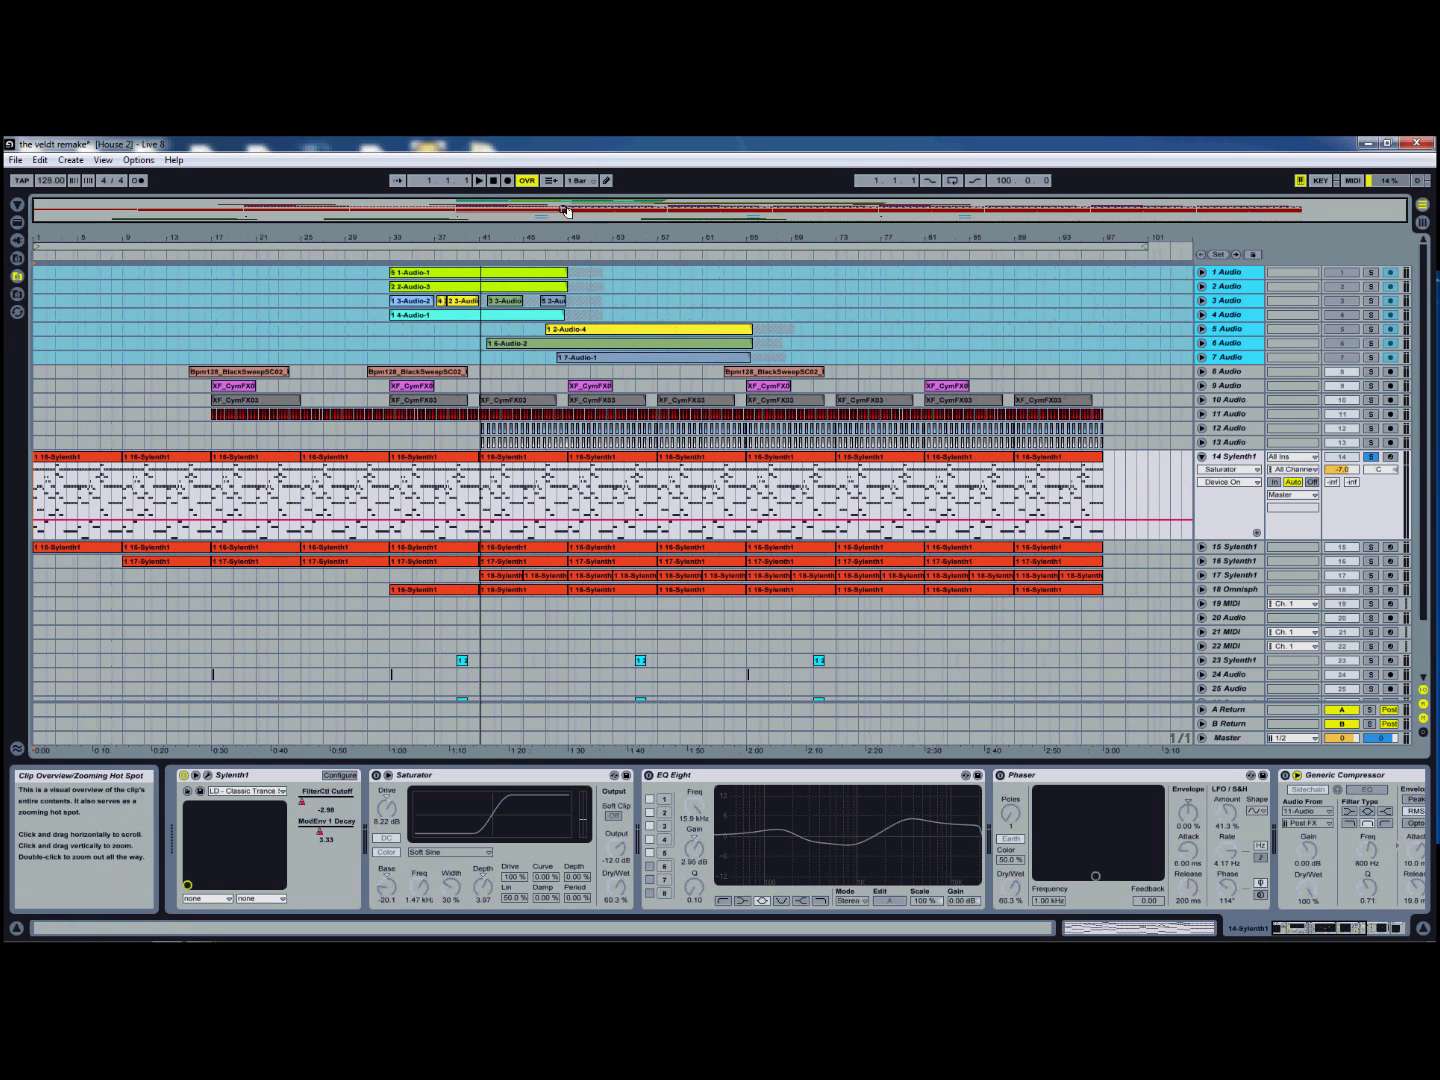
{"action": "left_click_drag", "start_coordinate": [1146, 247], "coordinate": [206, 248]}
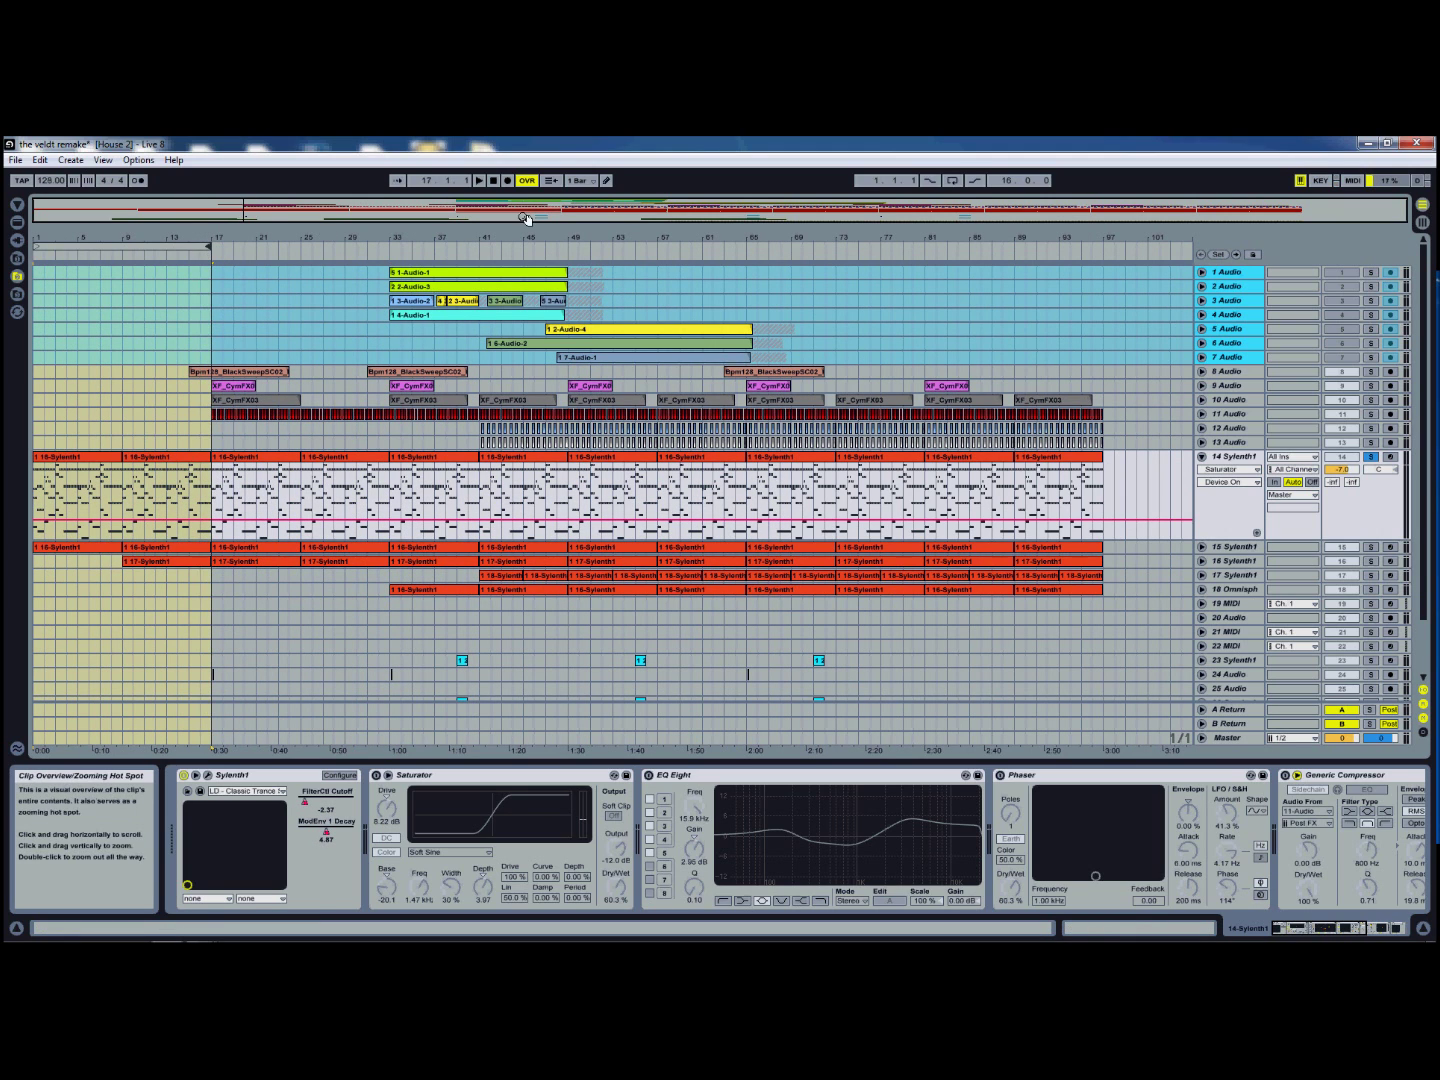
{"action": "left_click", "coordinate": [491, 182]}
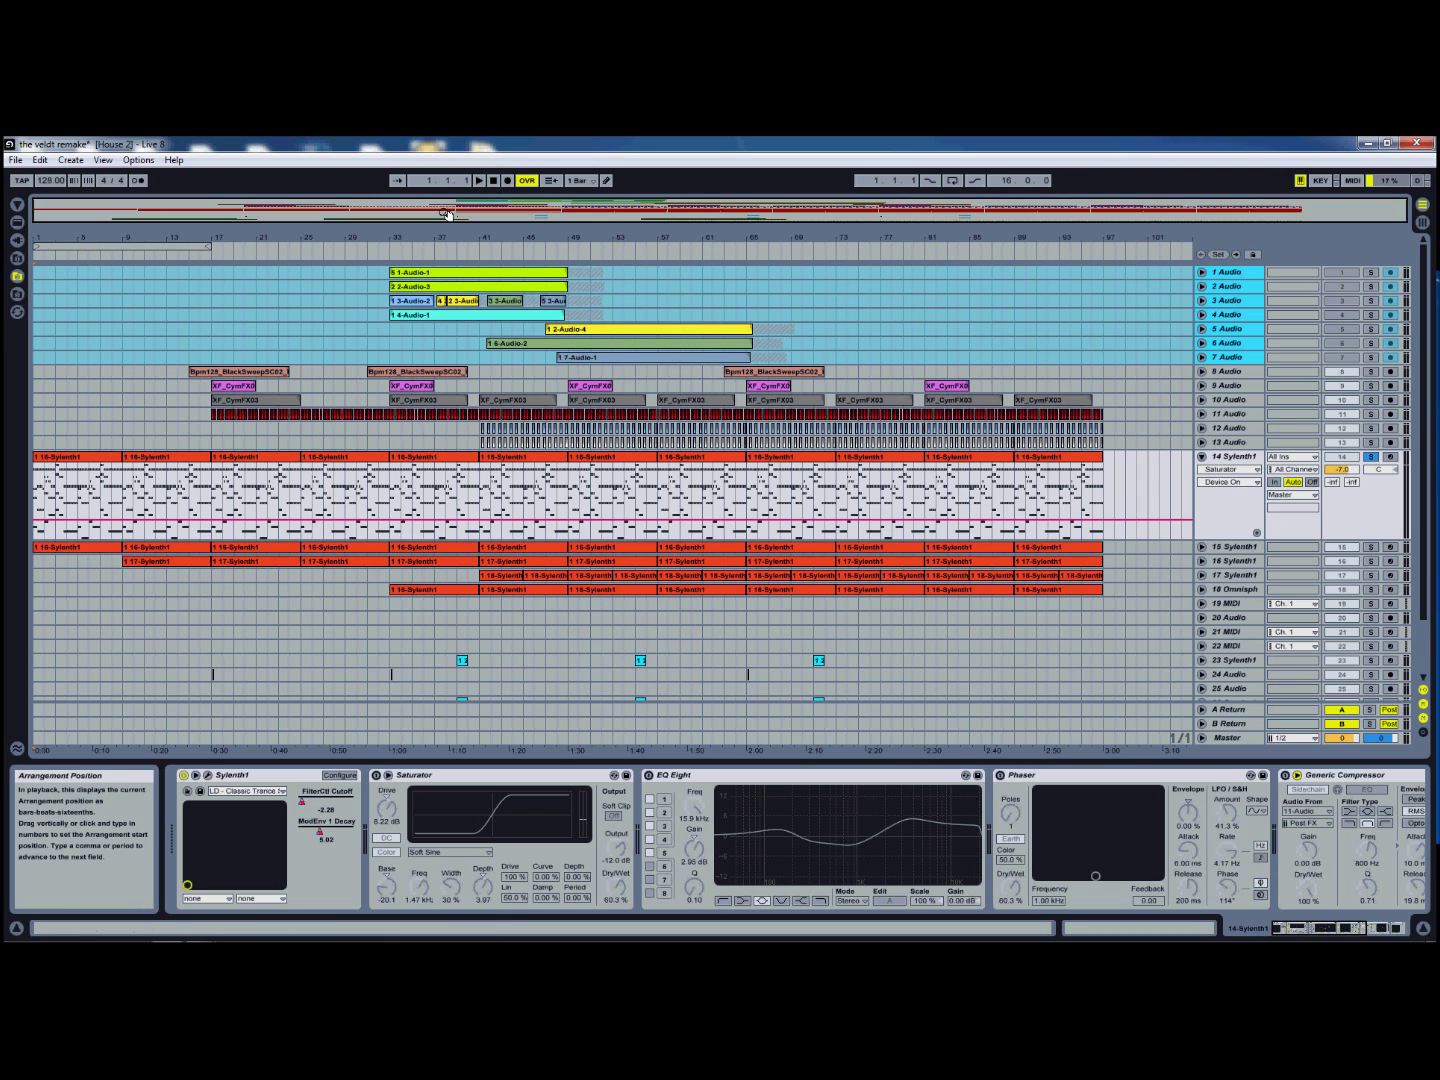
{"action": "left_click", "coordinate": [972, 181]}
{"action": "left_click", "coordinate": [954, 181]}
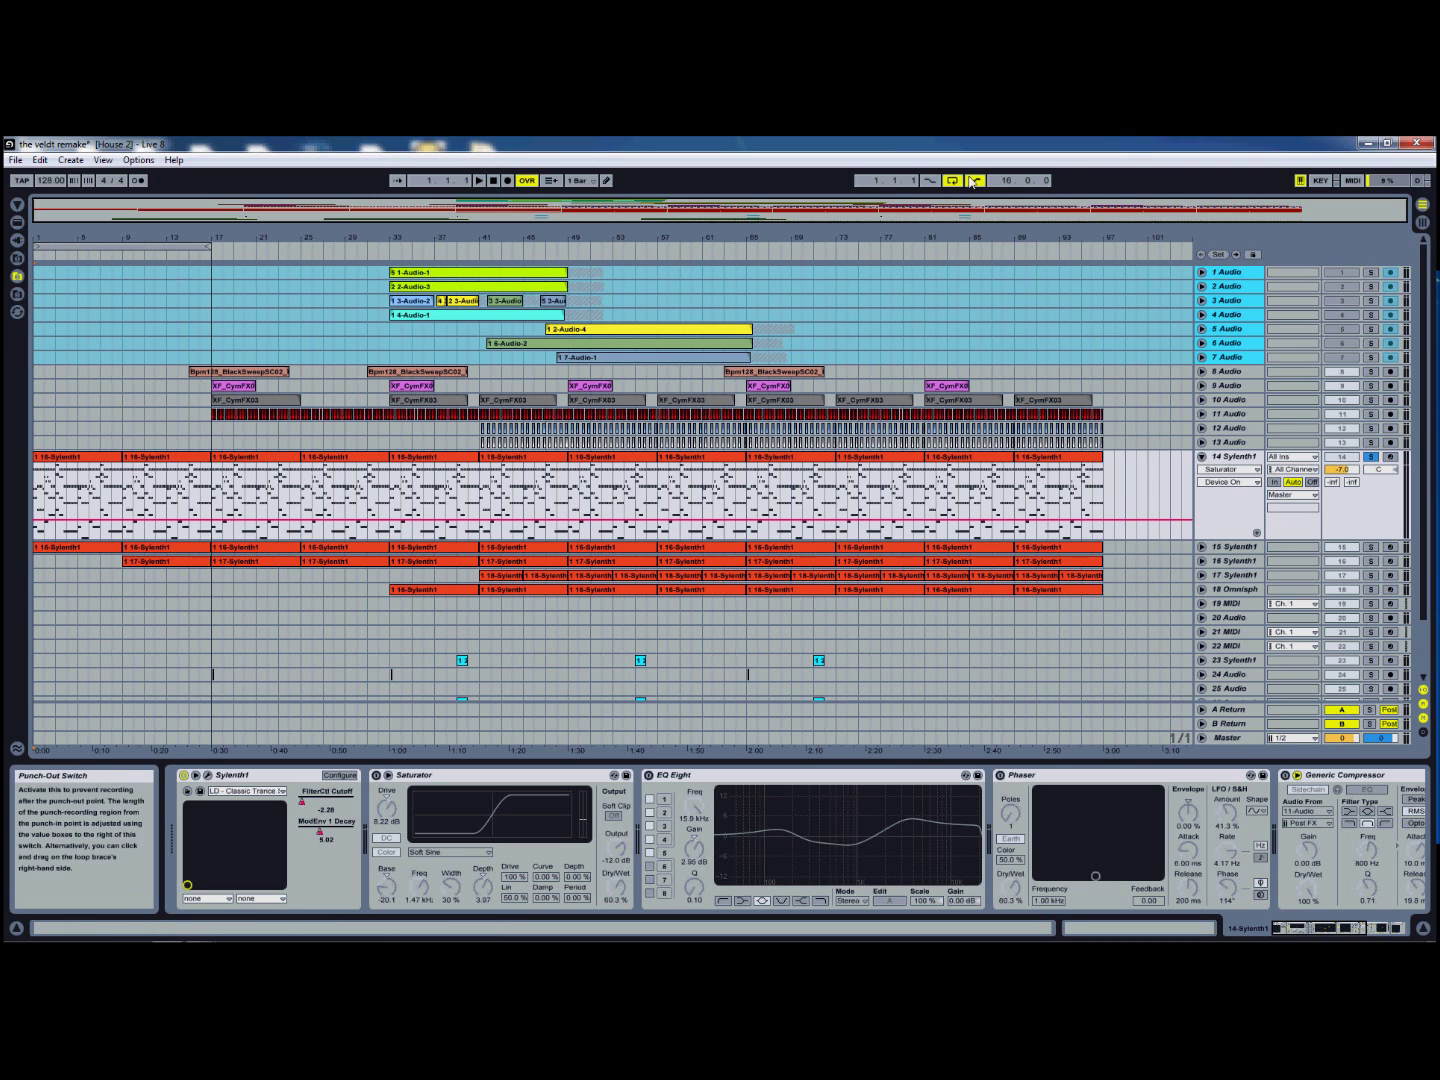
Step: Play the looped section and switch on track 14's Saturator, EQ Eight and Phaser one after another
{"action": "key", "text": "space"}
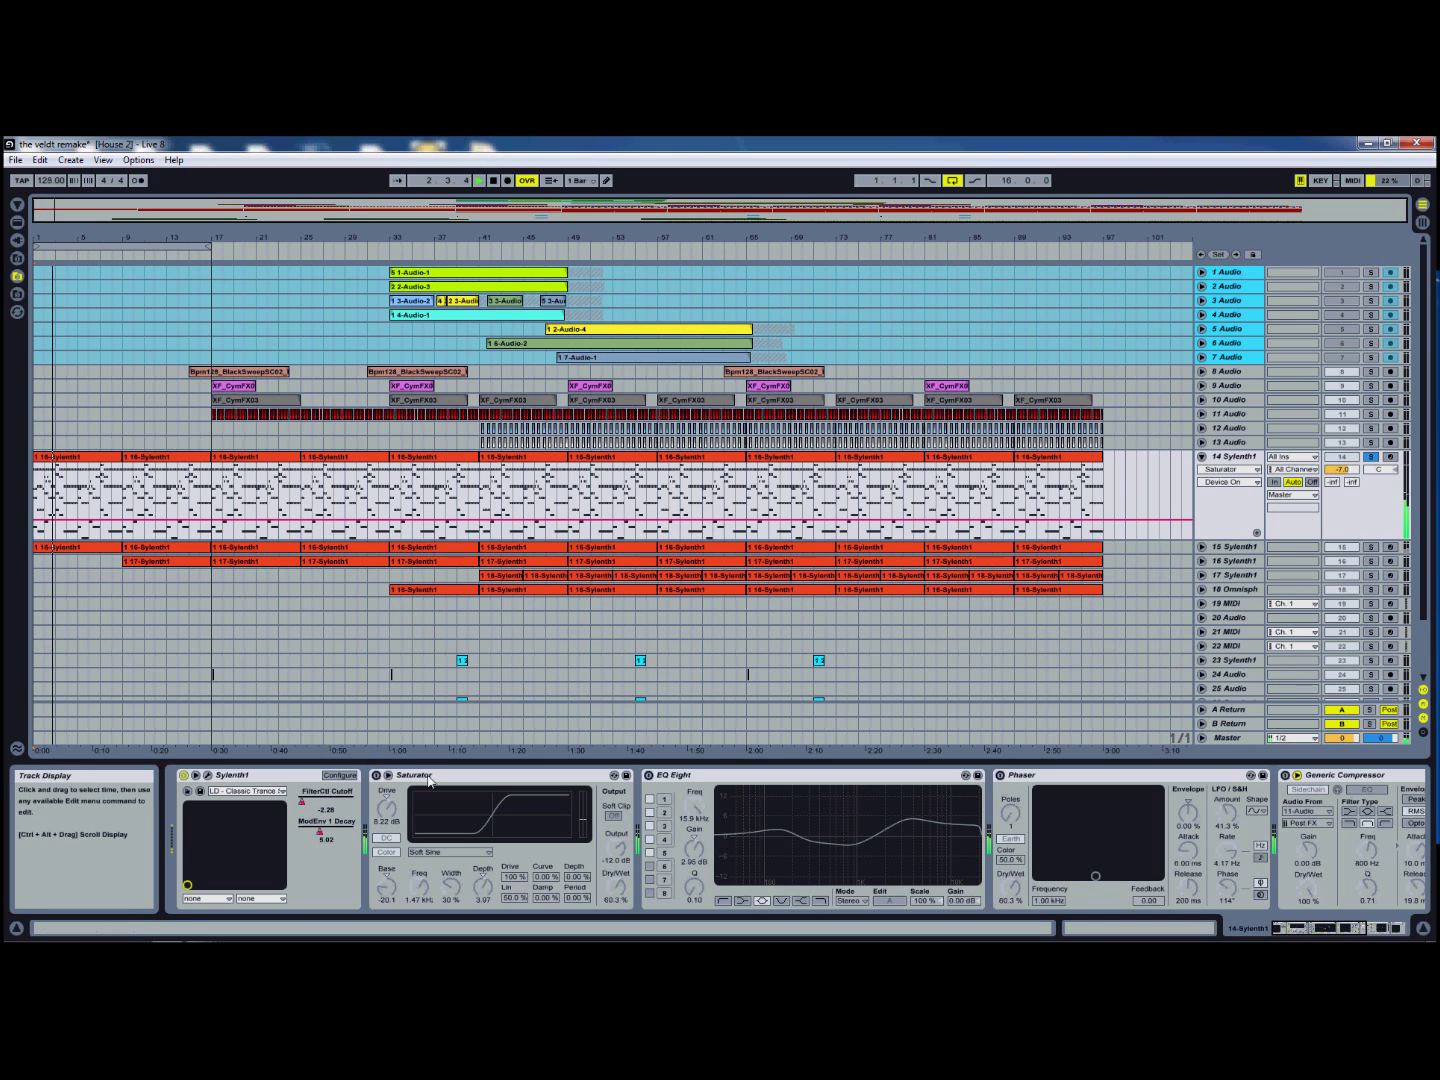
{"action": "left_click", "coordinate": [376, 776]}
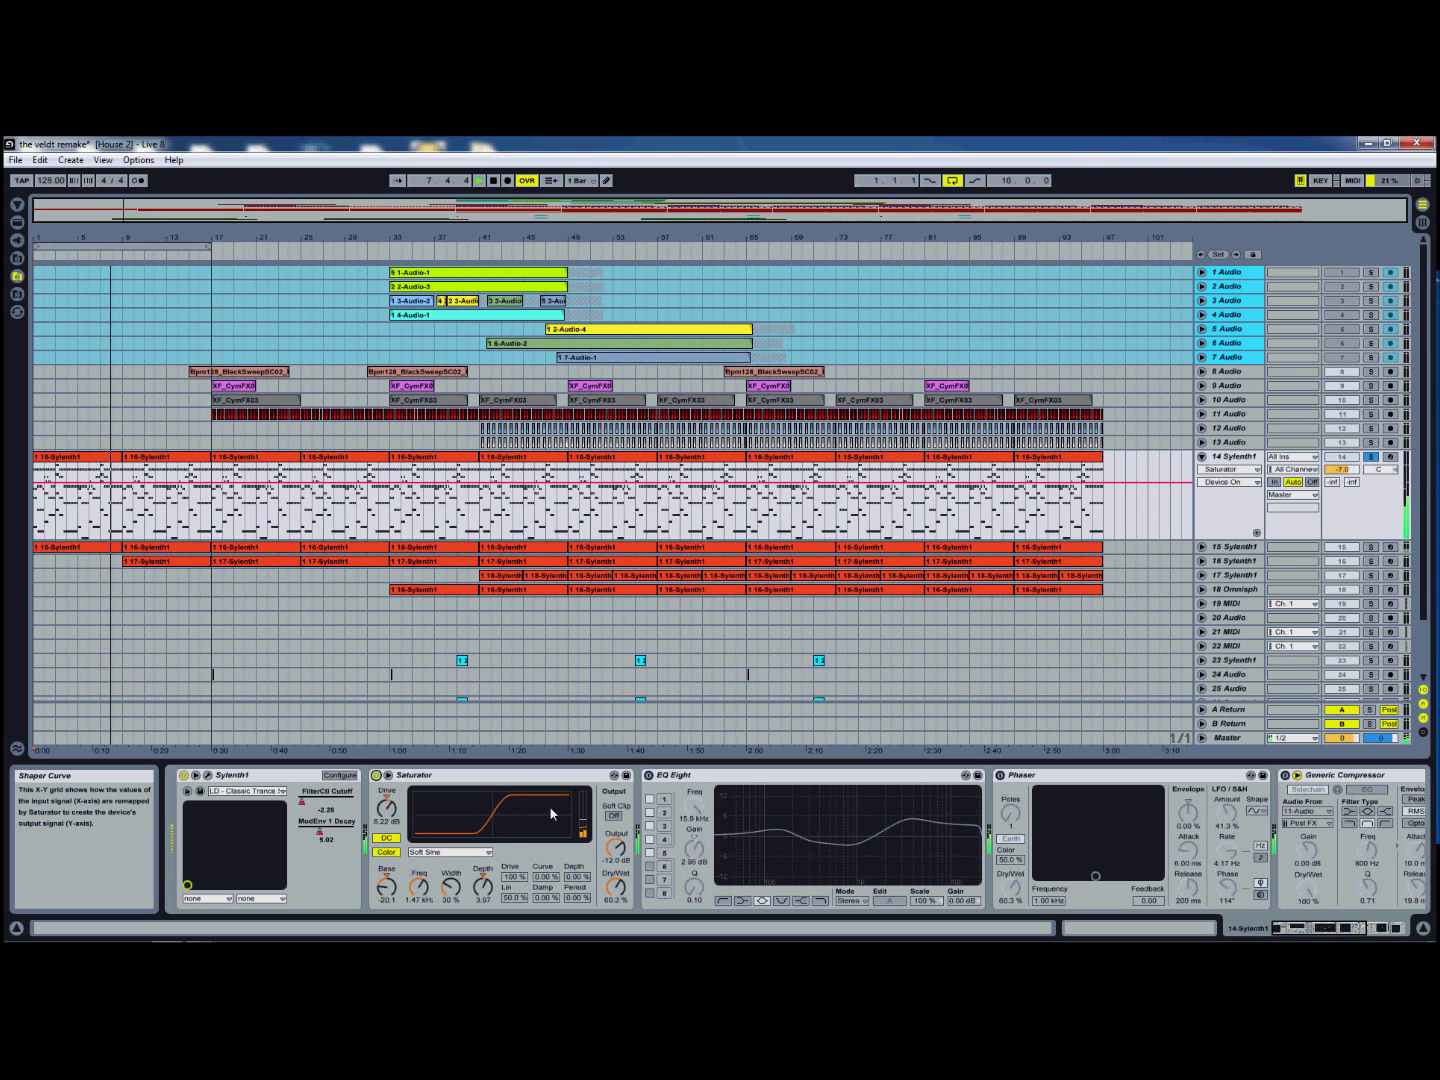
{"action": "left_click", "coordinate": [650, 777]}
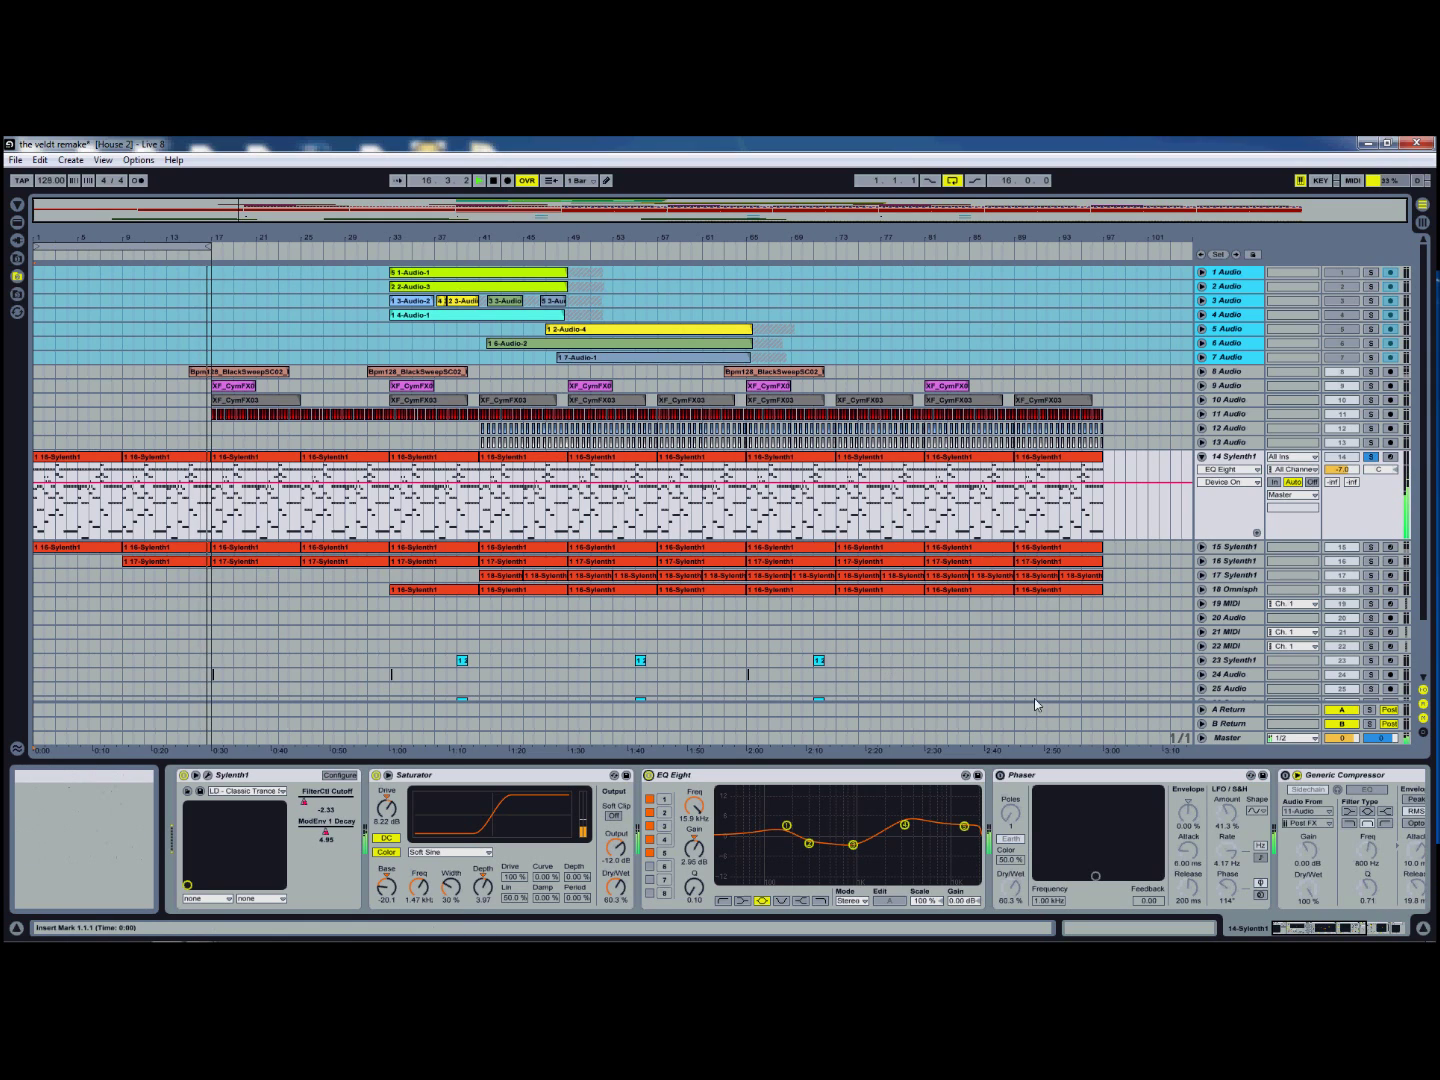
{"action": "left_click", "coordinate": [1000, 775]}
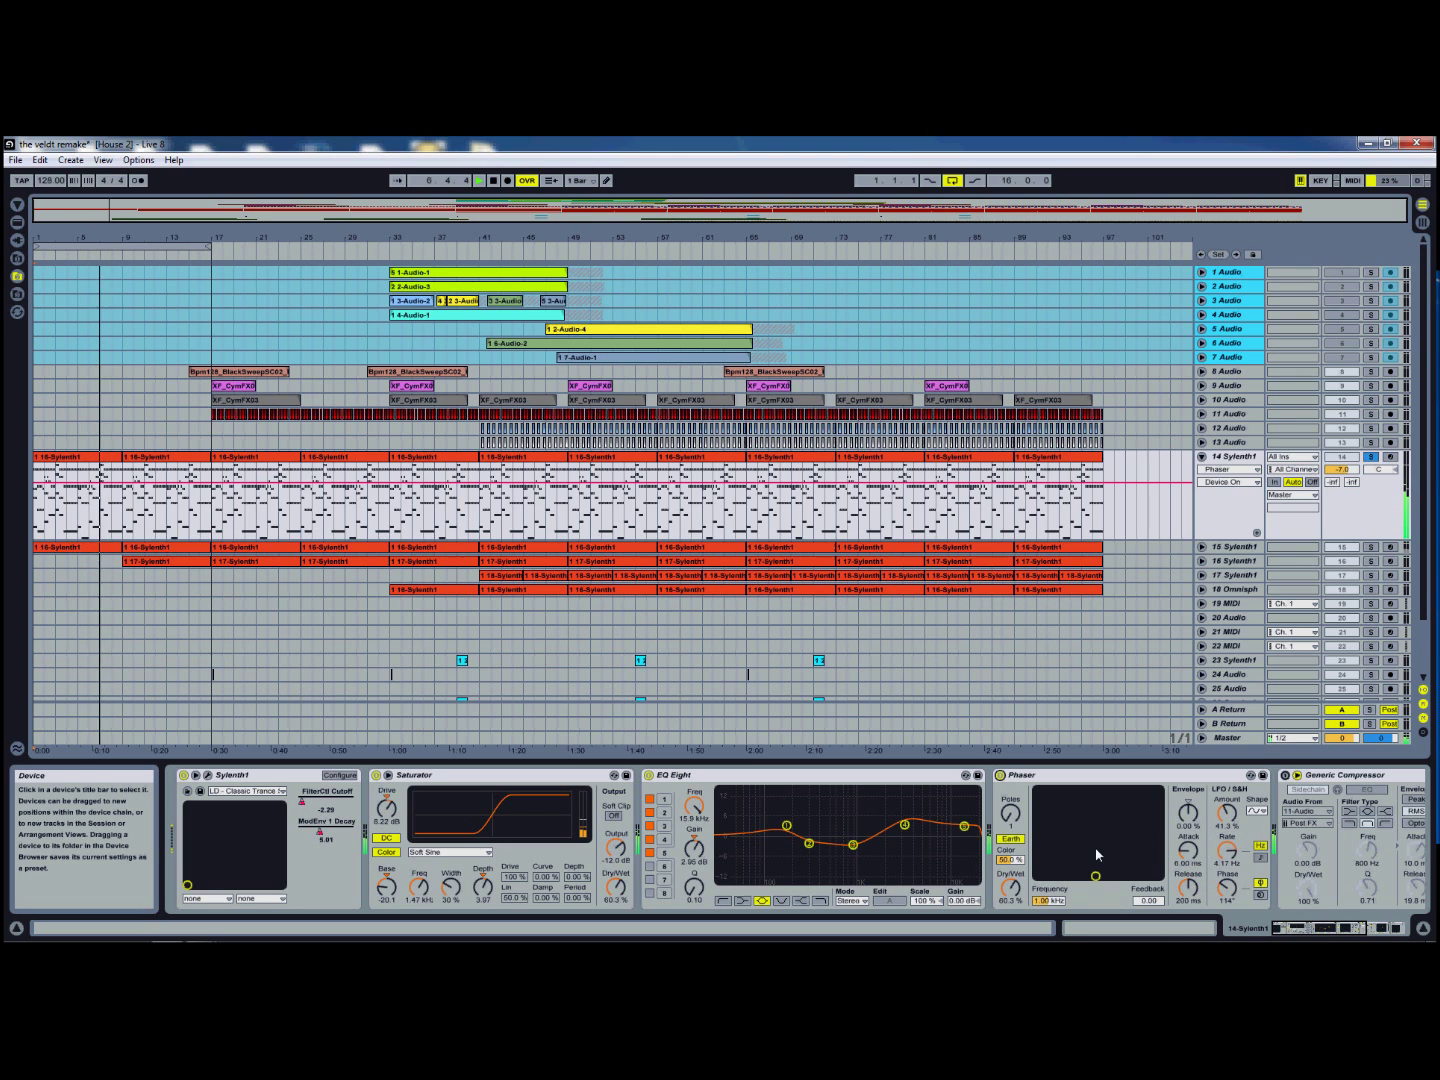
Step: Switch on track 14's Generic Compressor, continue playback from around bar 49 to hear its sidechaining, then stop
{"action": "left_click", "coordinate": [1292, 933]}
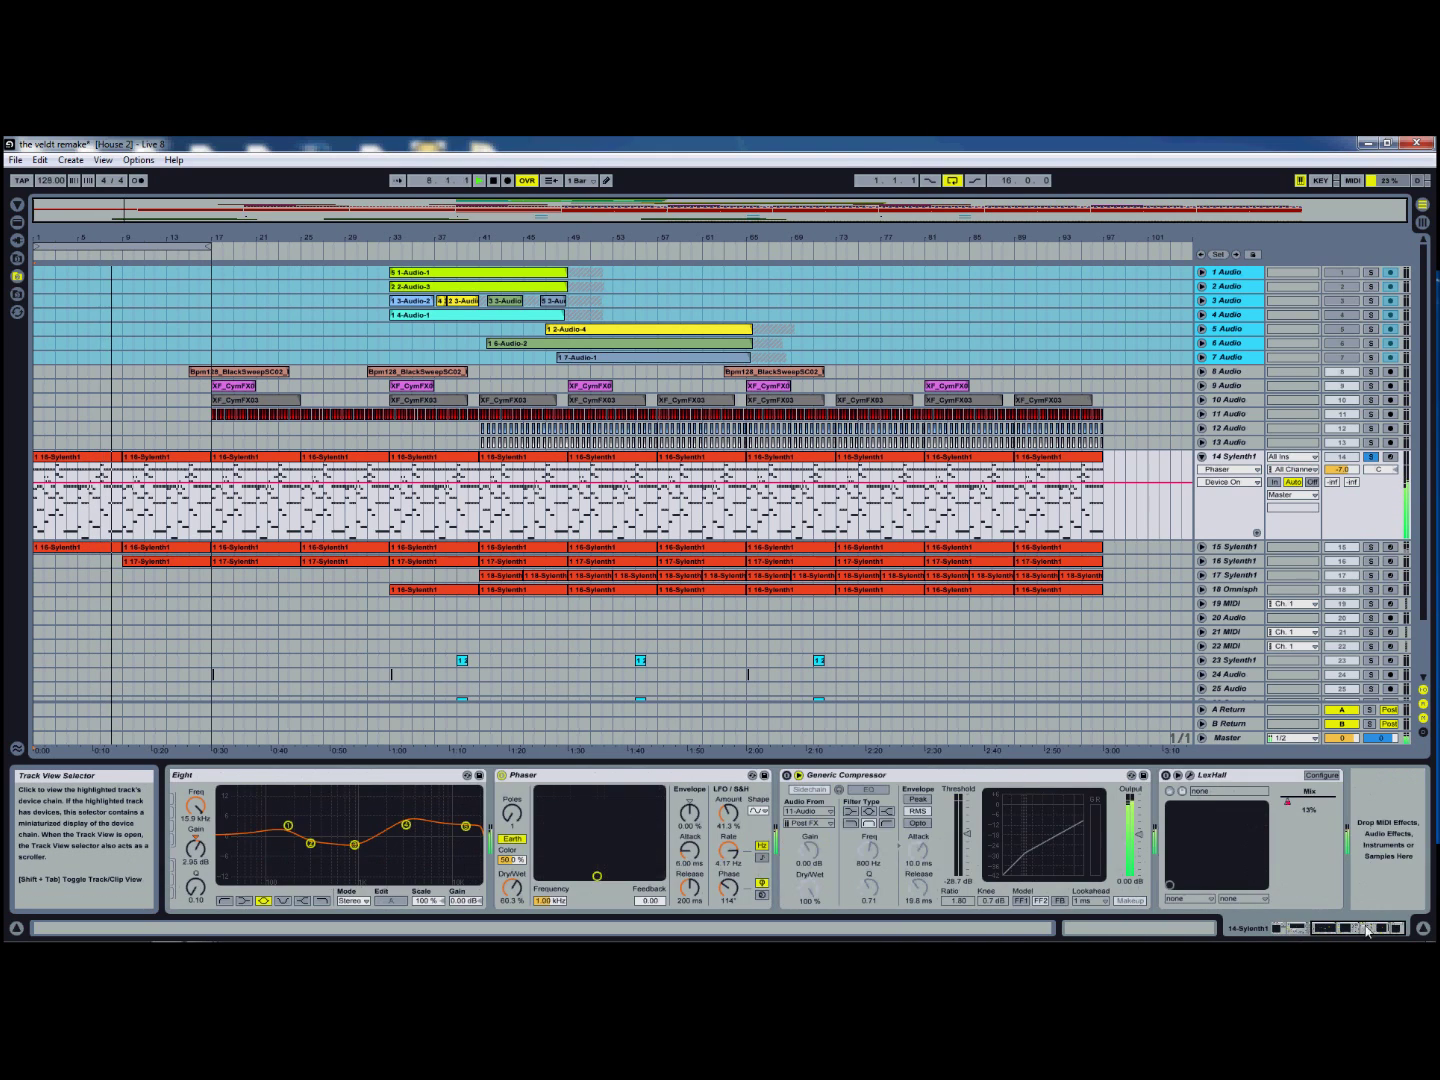
{"action": "left_click", "coordinate": [845, 776]}
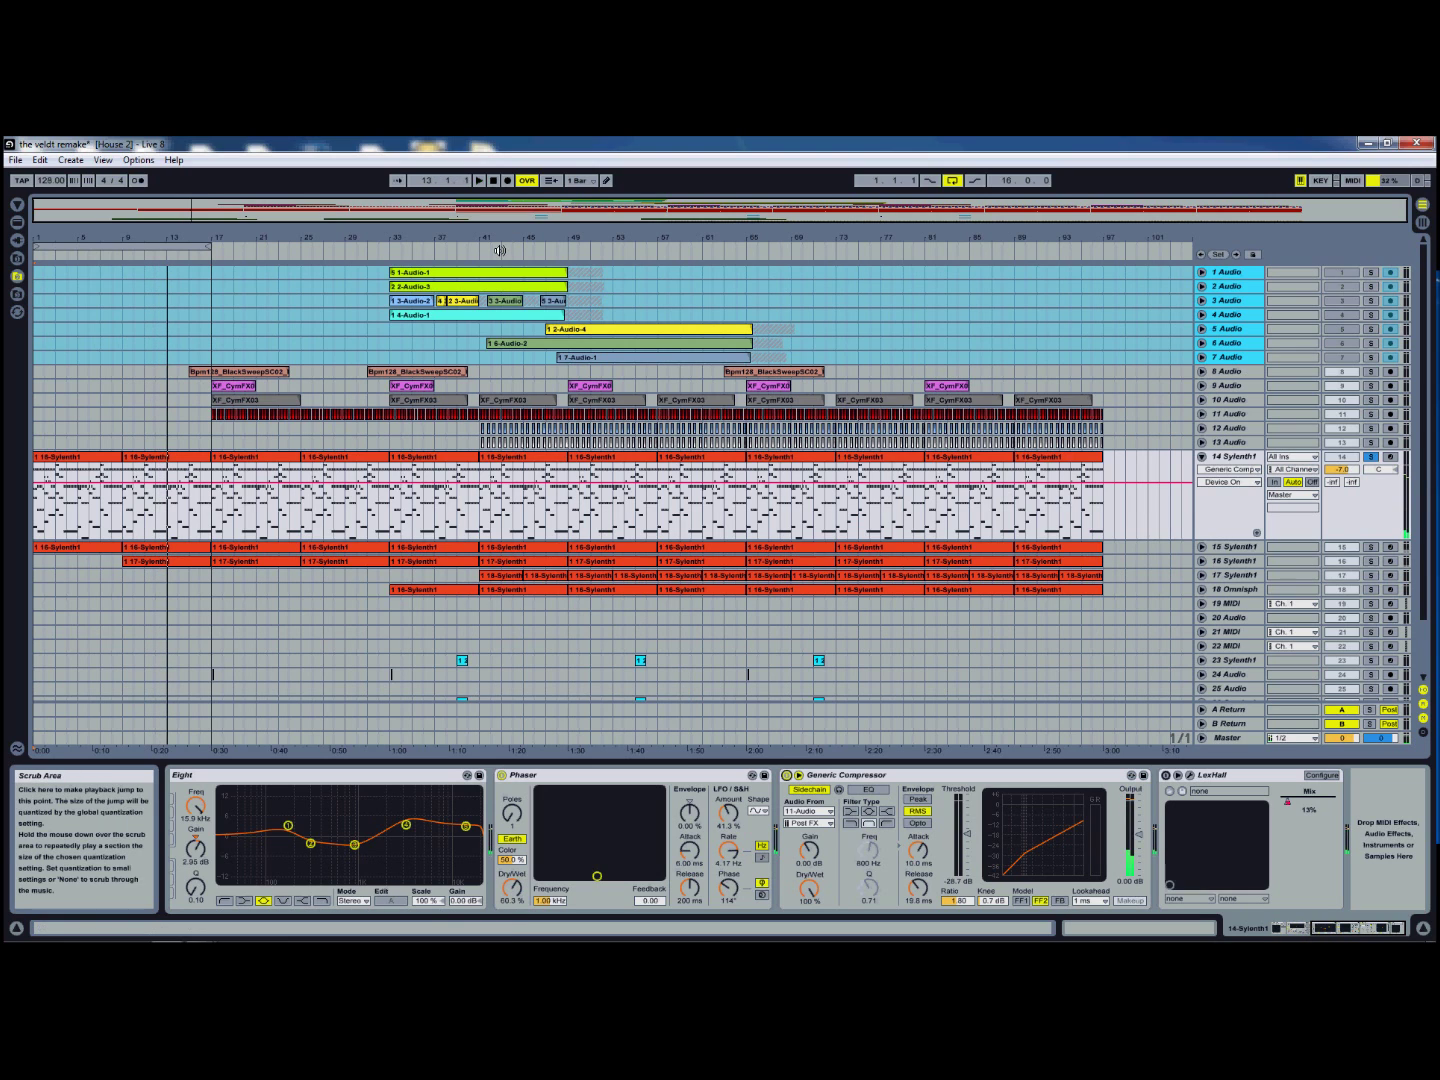
{"action": "left_click", "coordinate": [560, 250]}
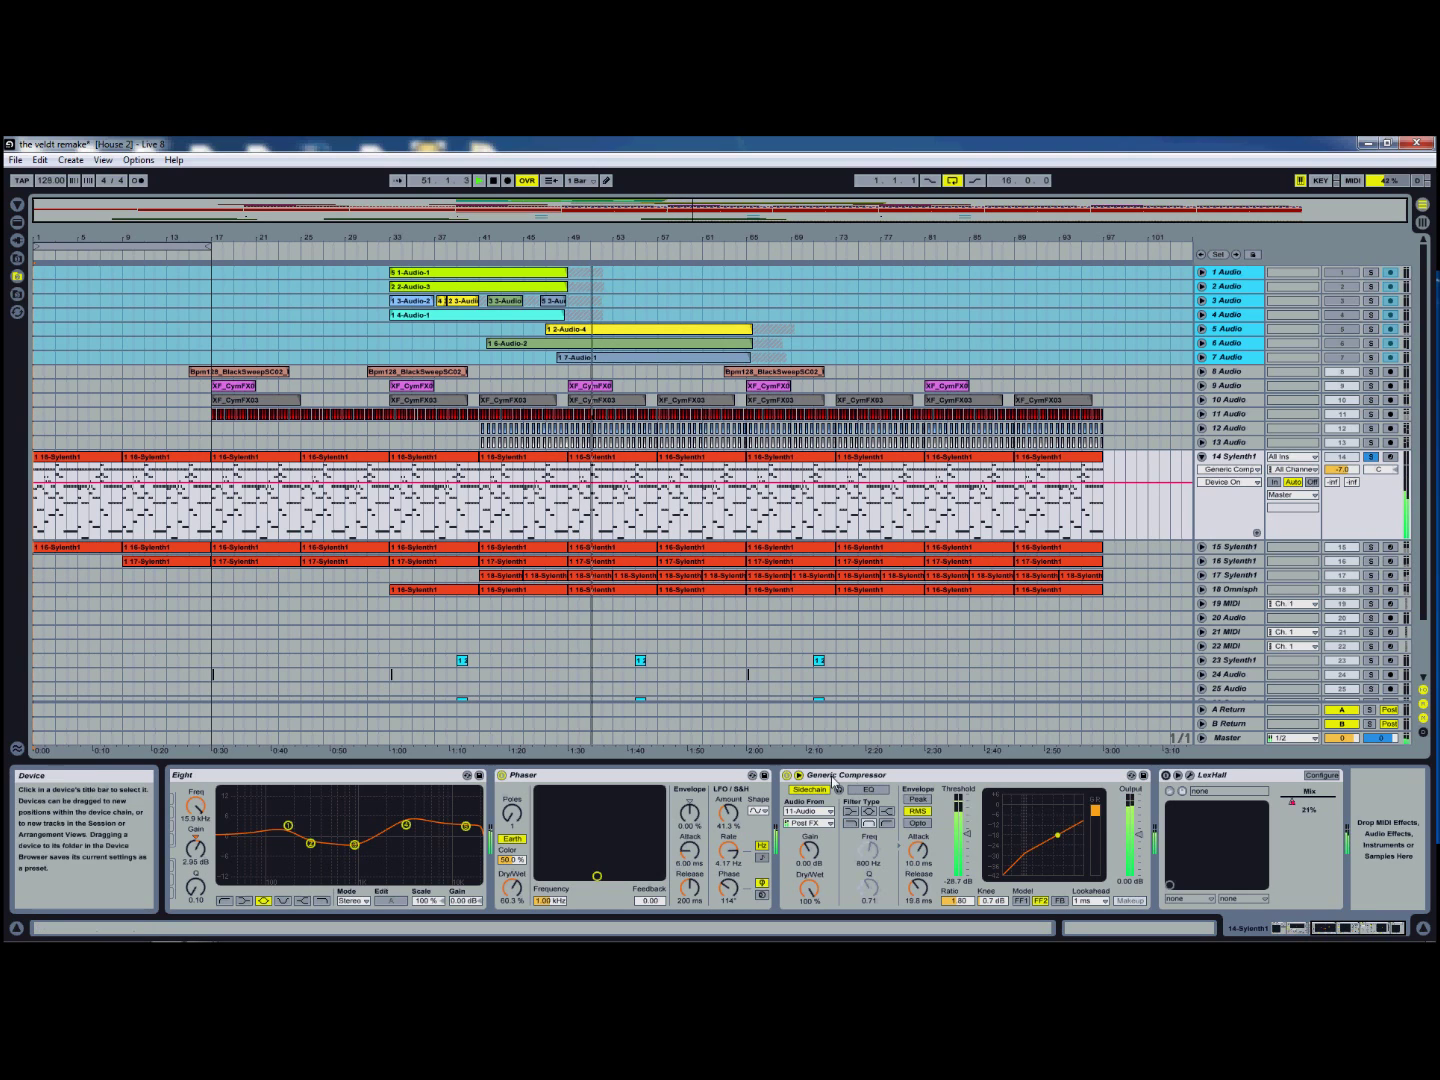
{"action": "left_click", "coordinate": [492, 181]}
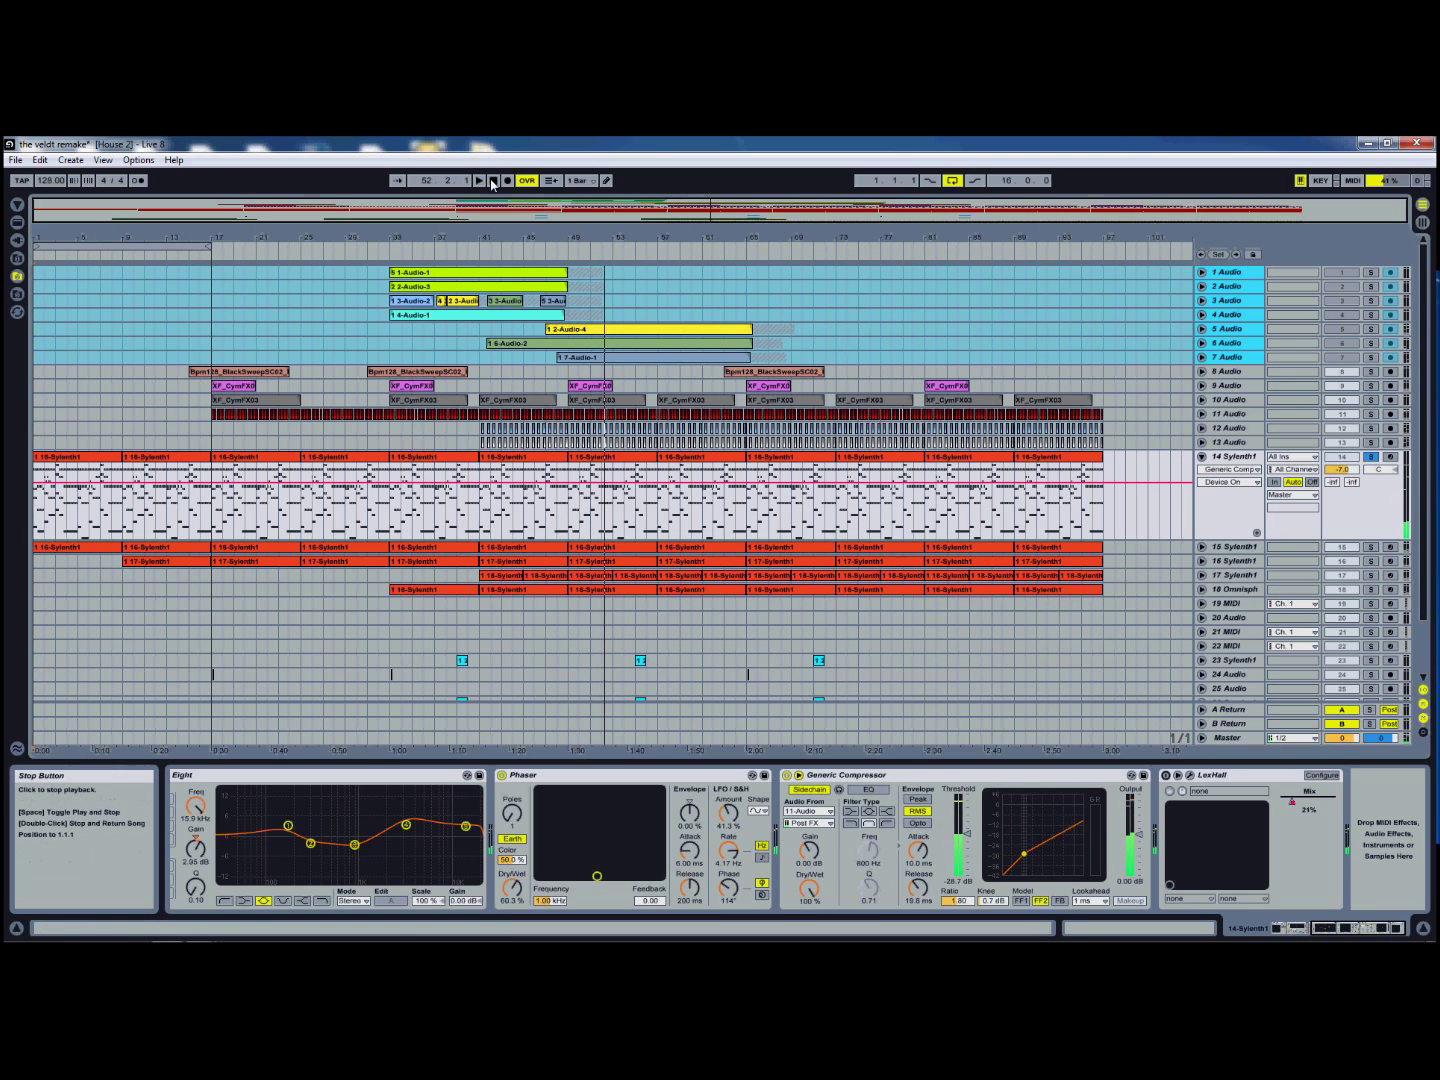
Step: Switch on track 14's LexHall reverb, compare the sound with it bypassed and active from the start, then stop playback
{"action": "left_click", "coordinate": [1205, 786]}
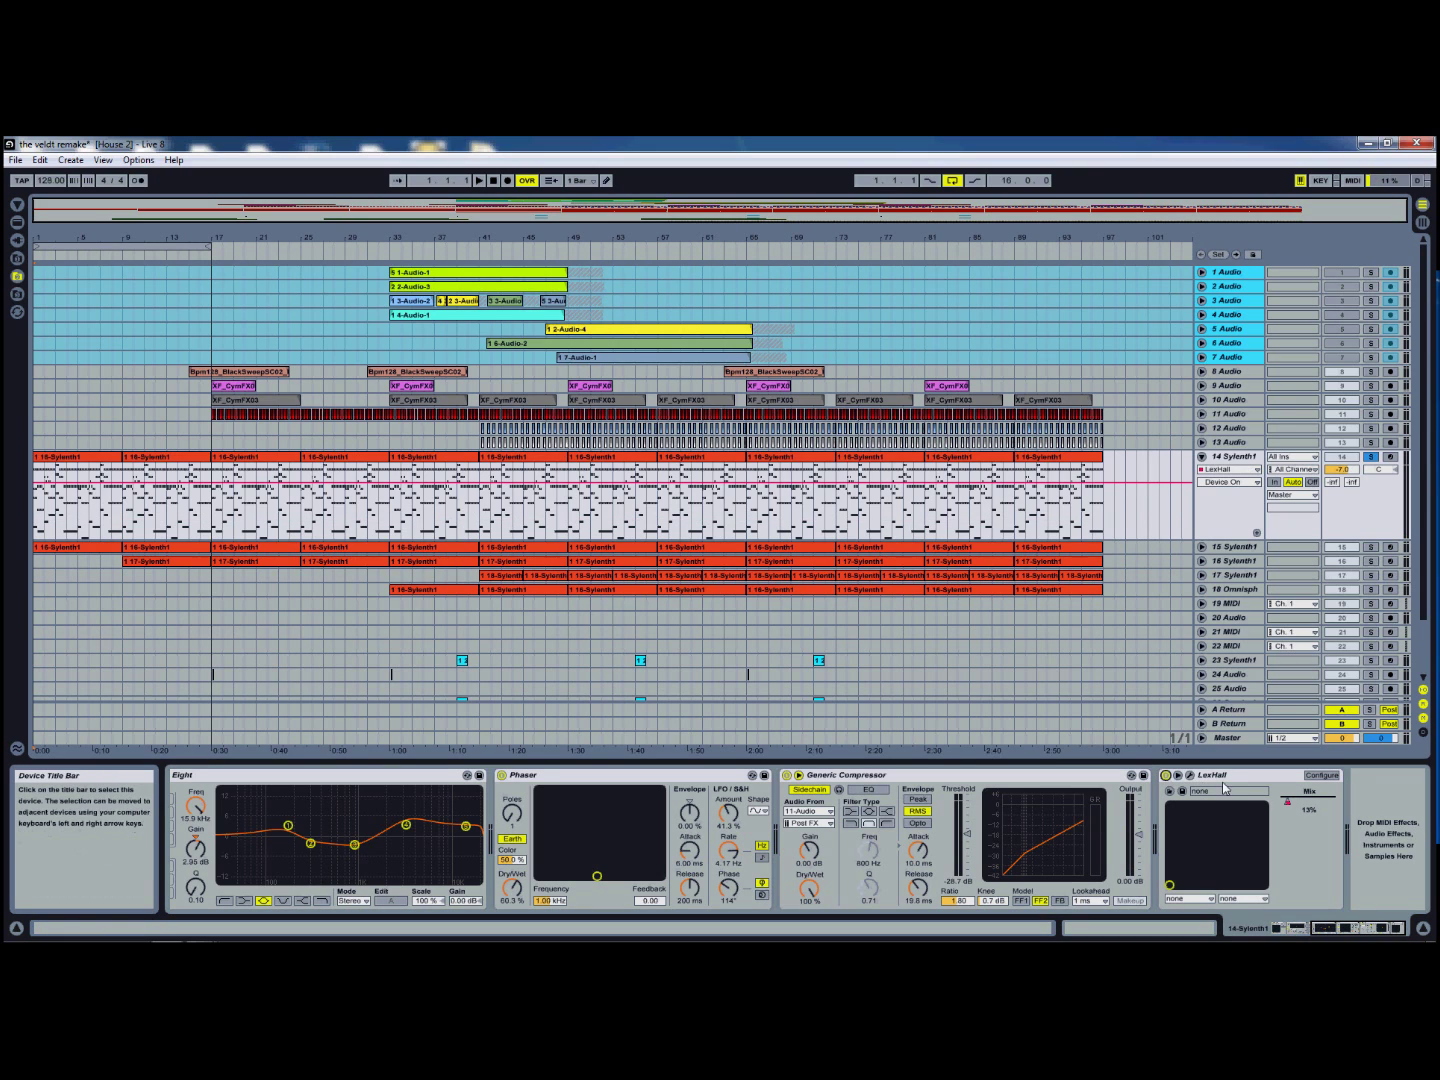
{"action": "left_click", "coordinate": [1231, 778]}
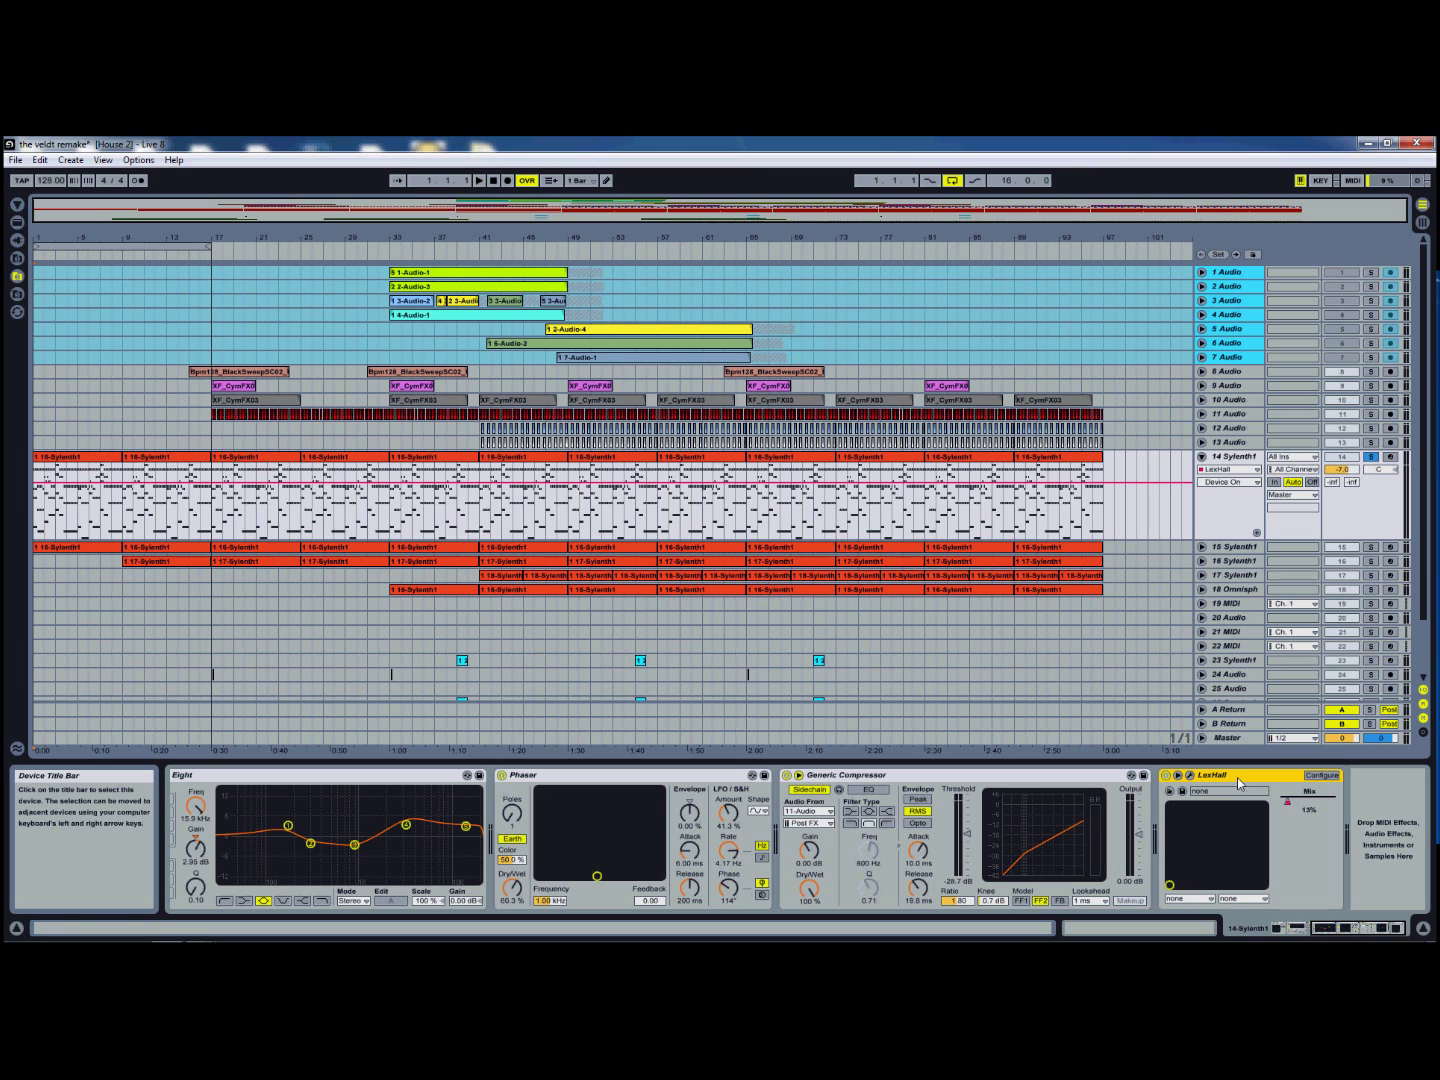
{"action": "left_click", "coordinate": [481, 181]}
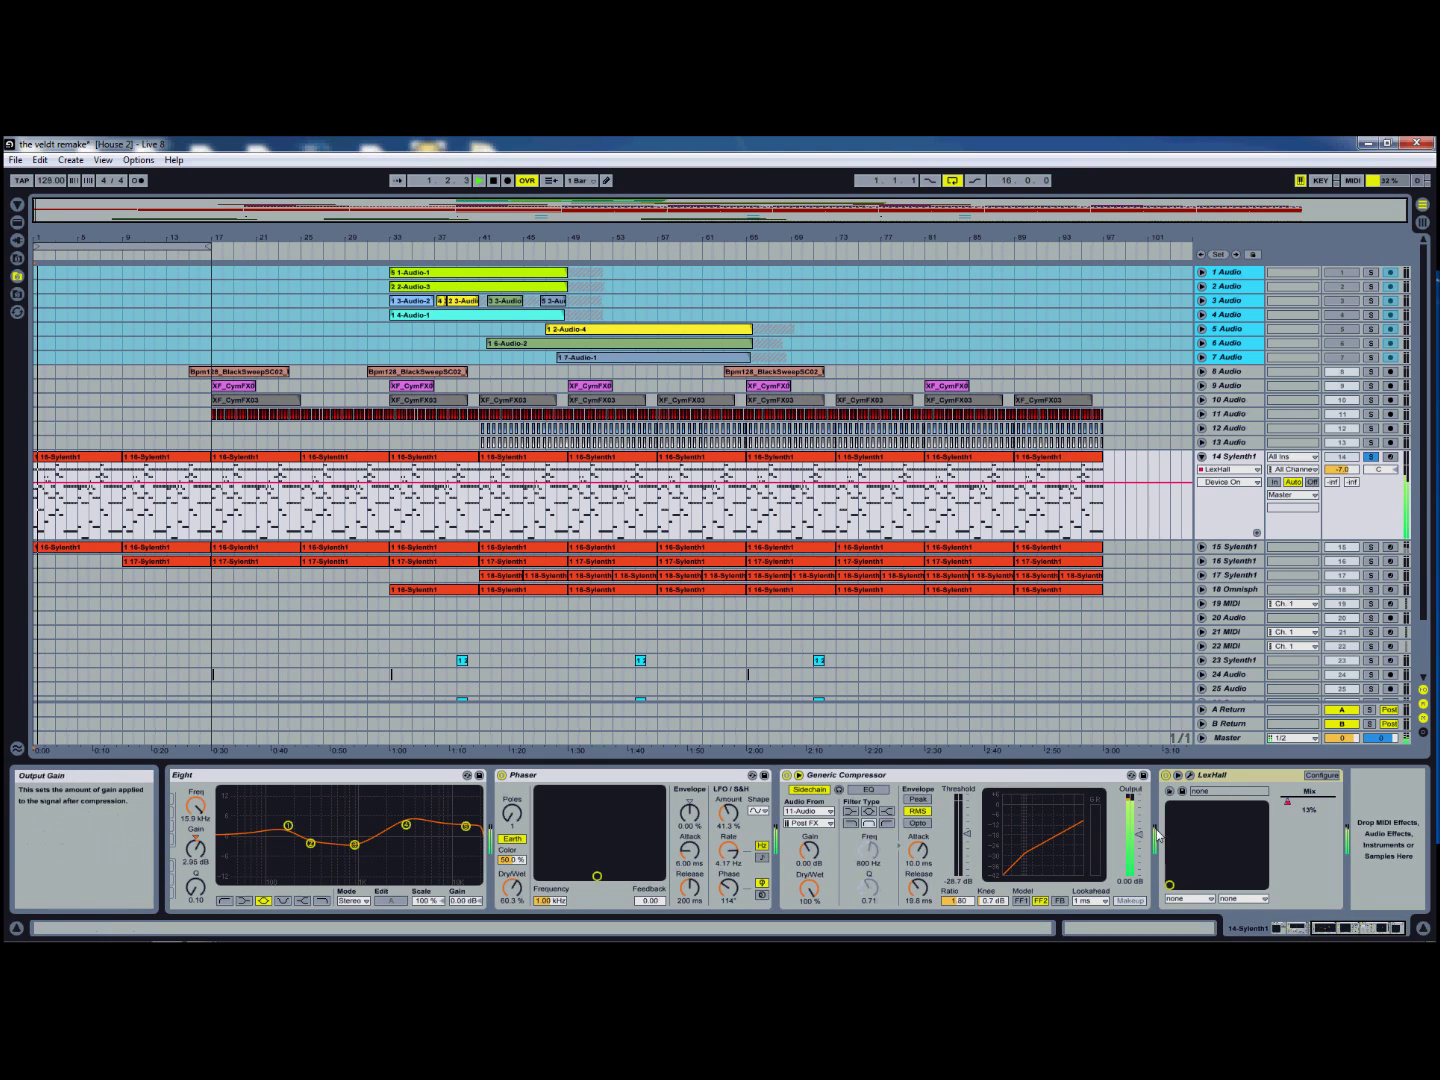
{"action": "left_click", "coordinate": [1166, 776]}
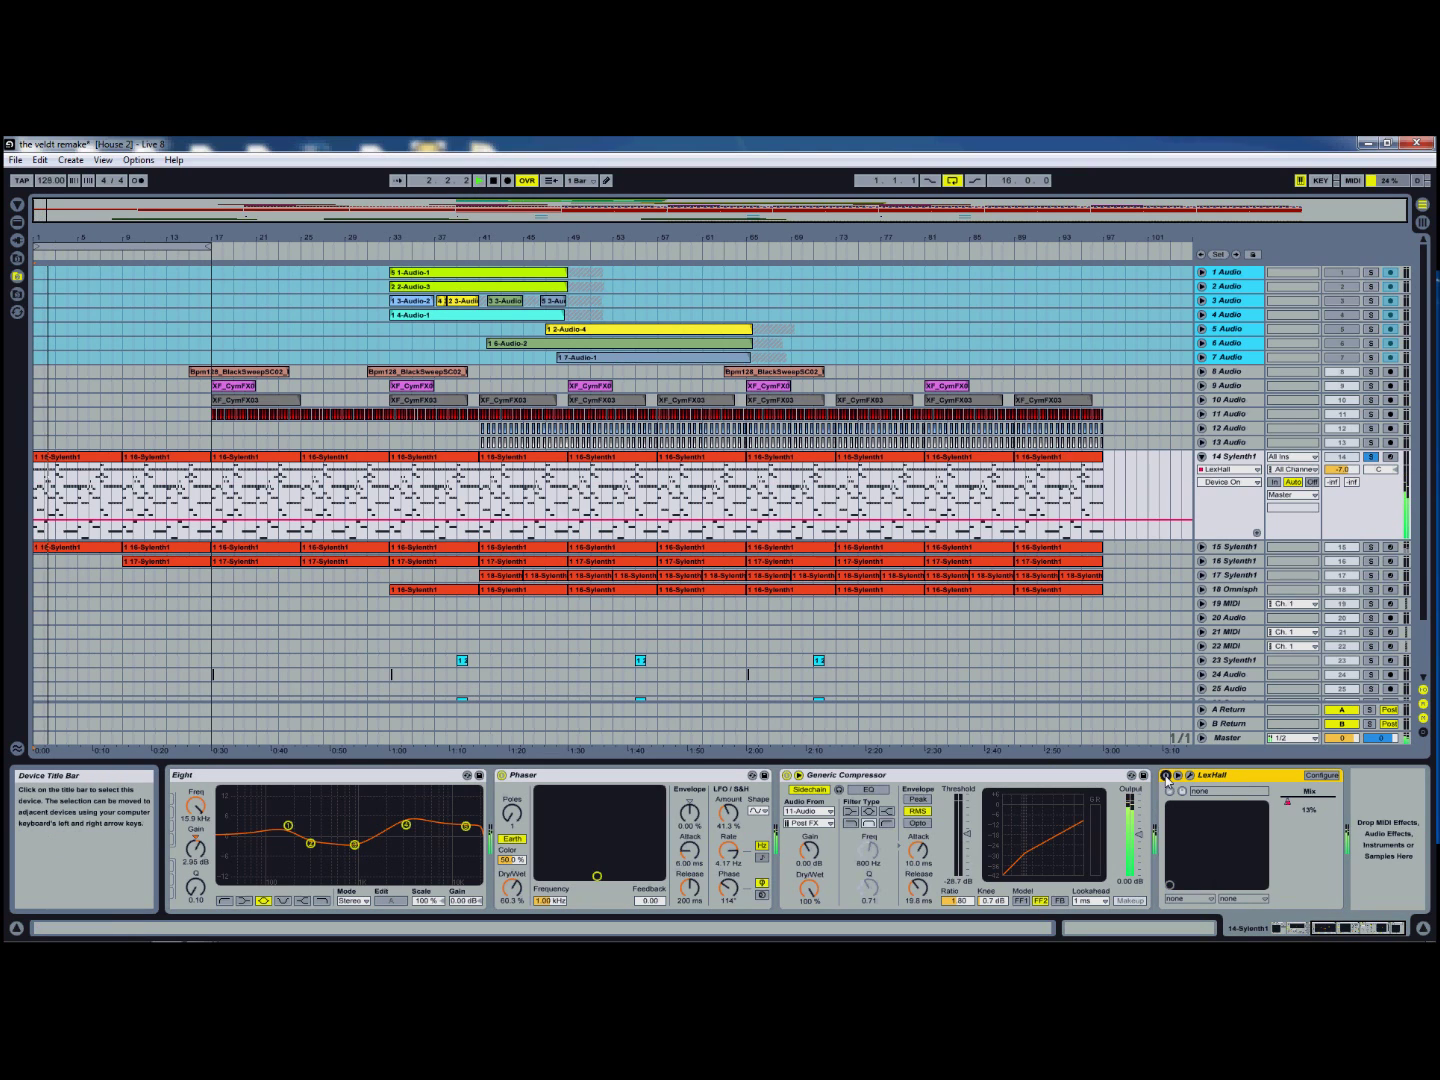
{"action": "left_click", "coordinate": [1166, 778]}
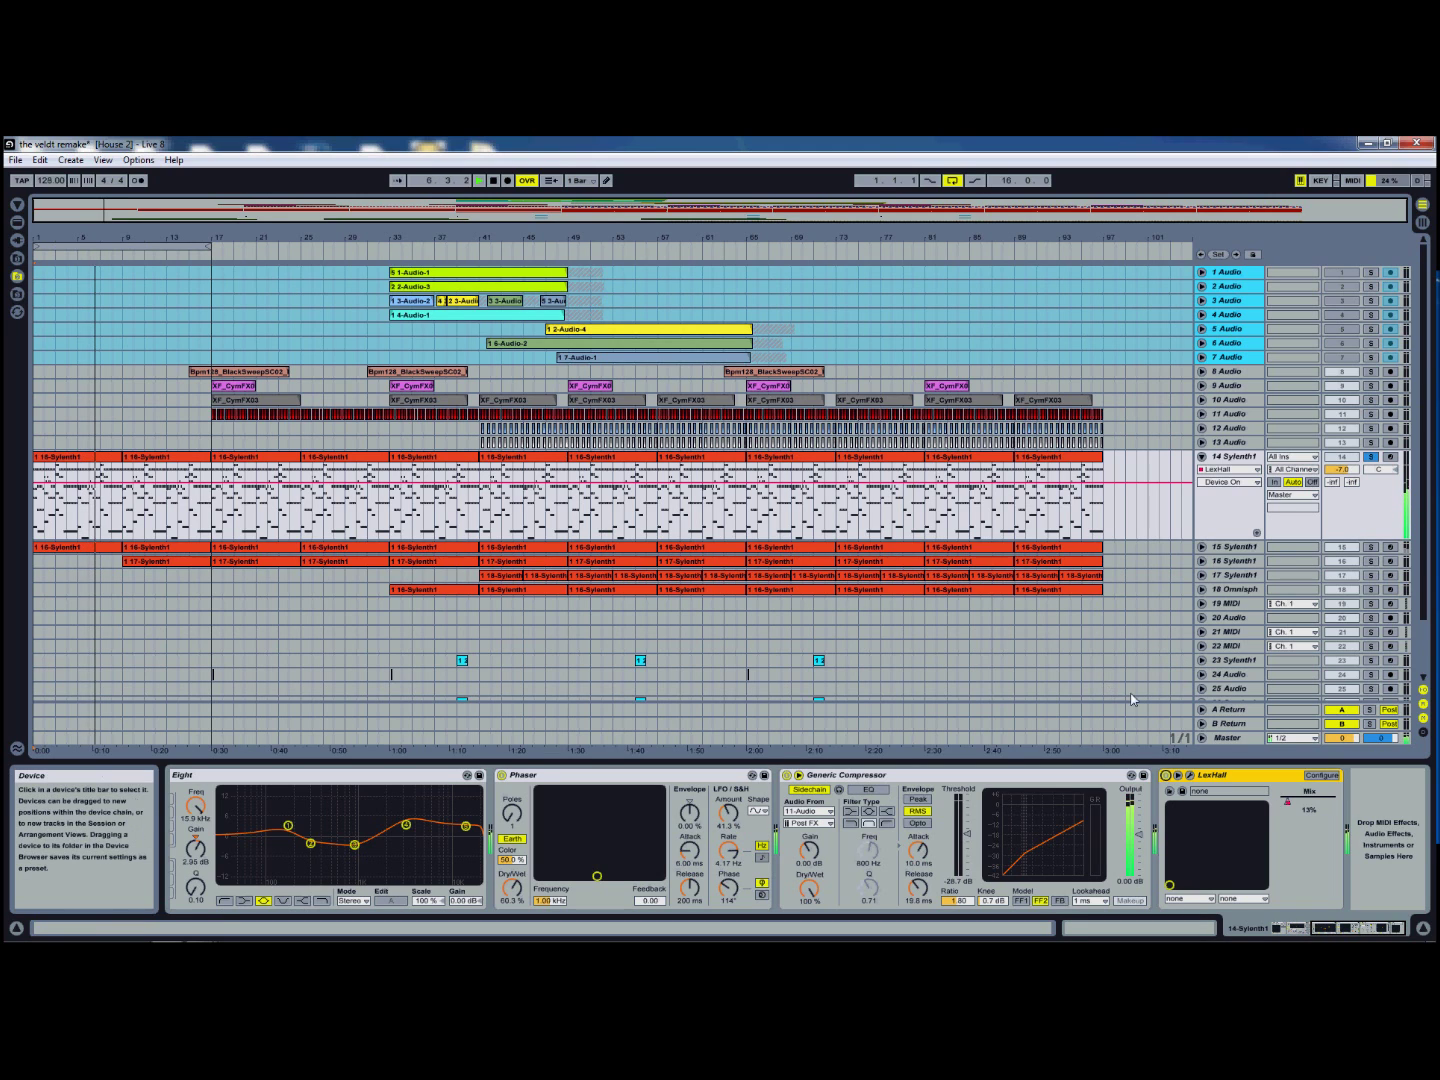
{"action": "double_click", "coordinate": [494, 184]}
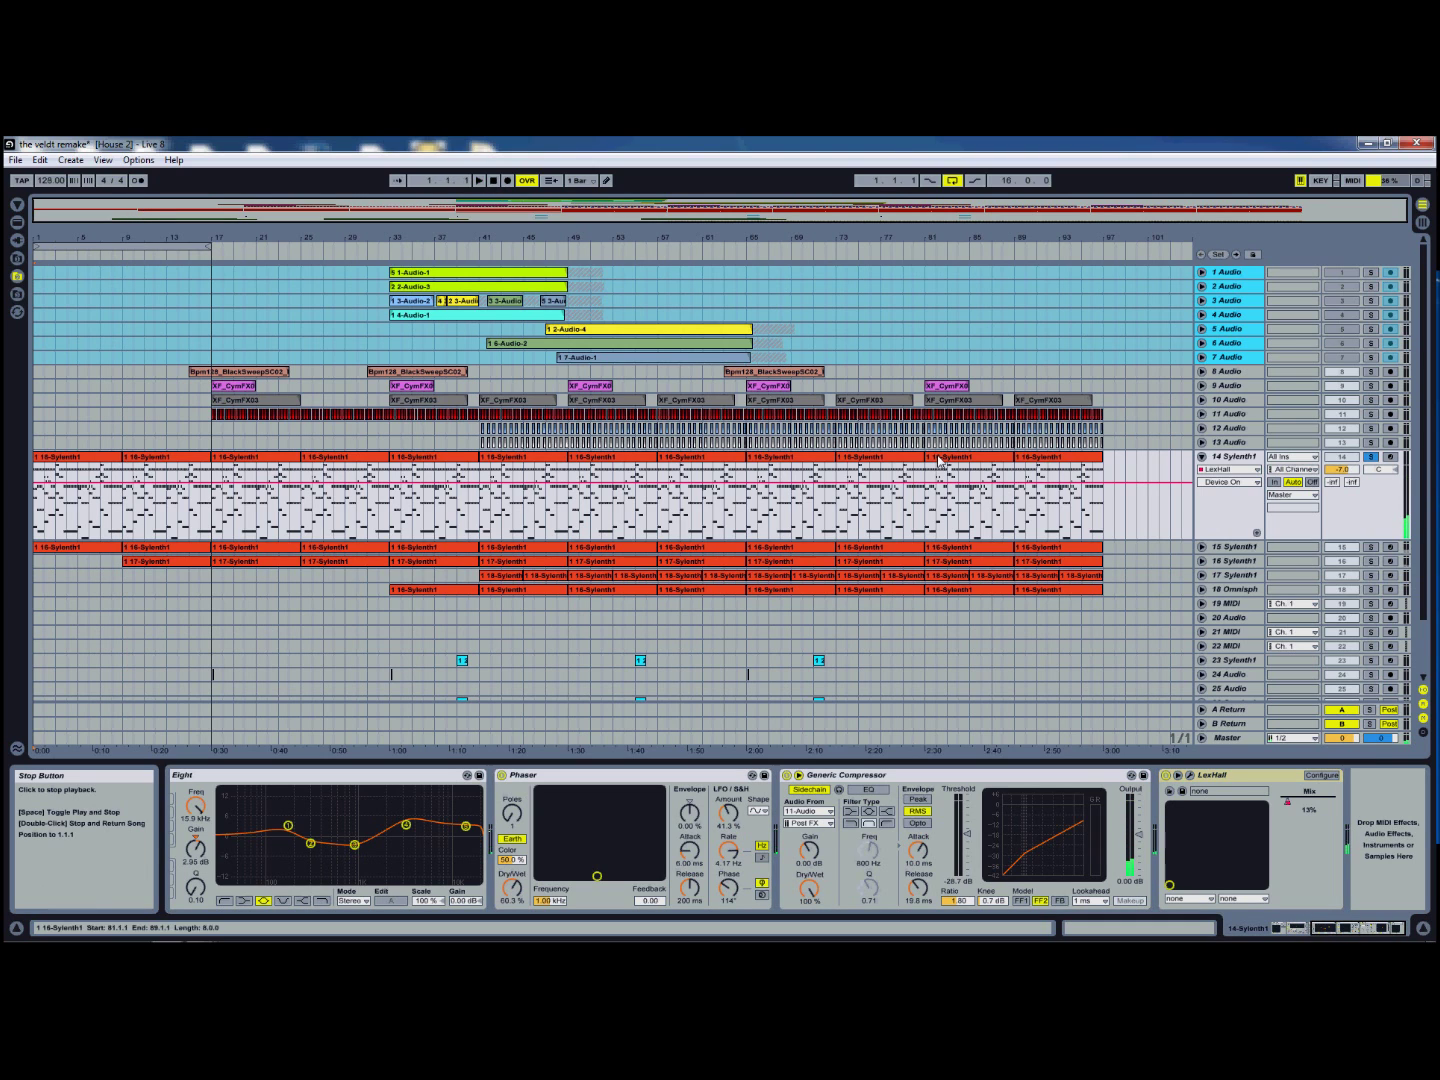
Step: Unfold tracks 15 Sylenth1 and 18 Omnisphere in the arrangement to show their notes
{"action": "left_click", "coordinate": [1233, 456]}
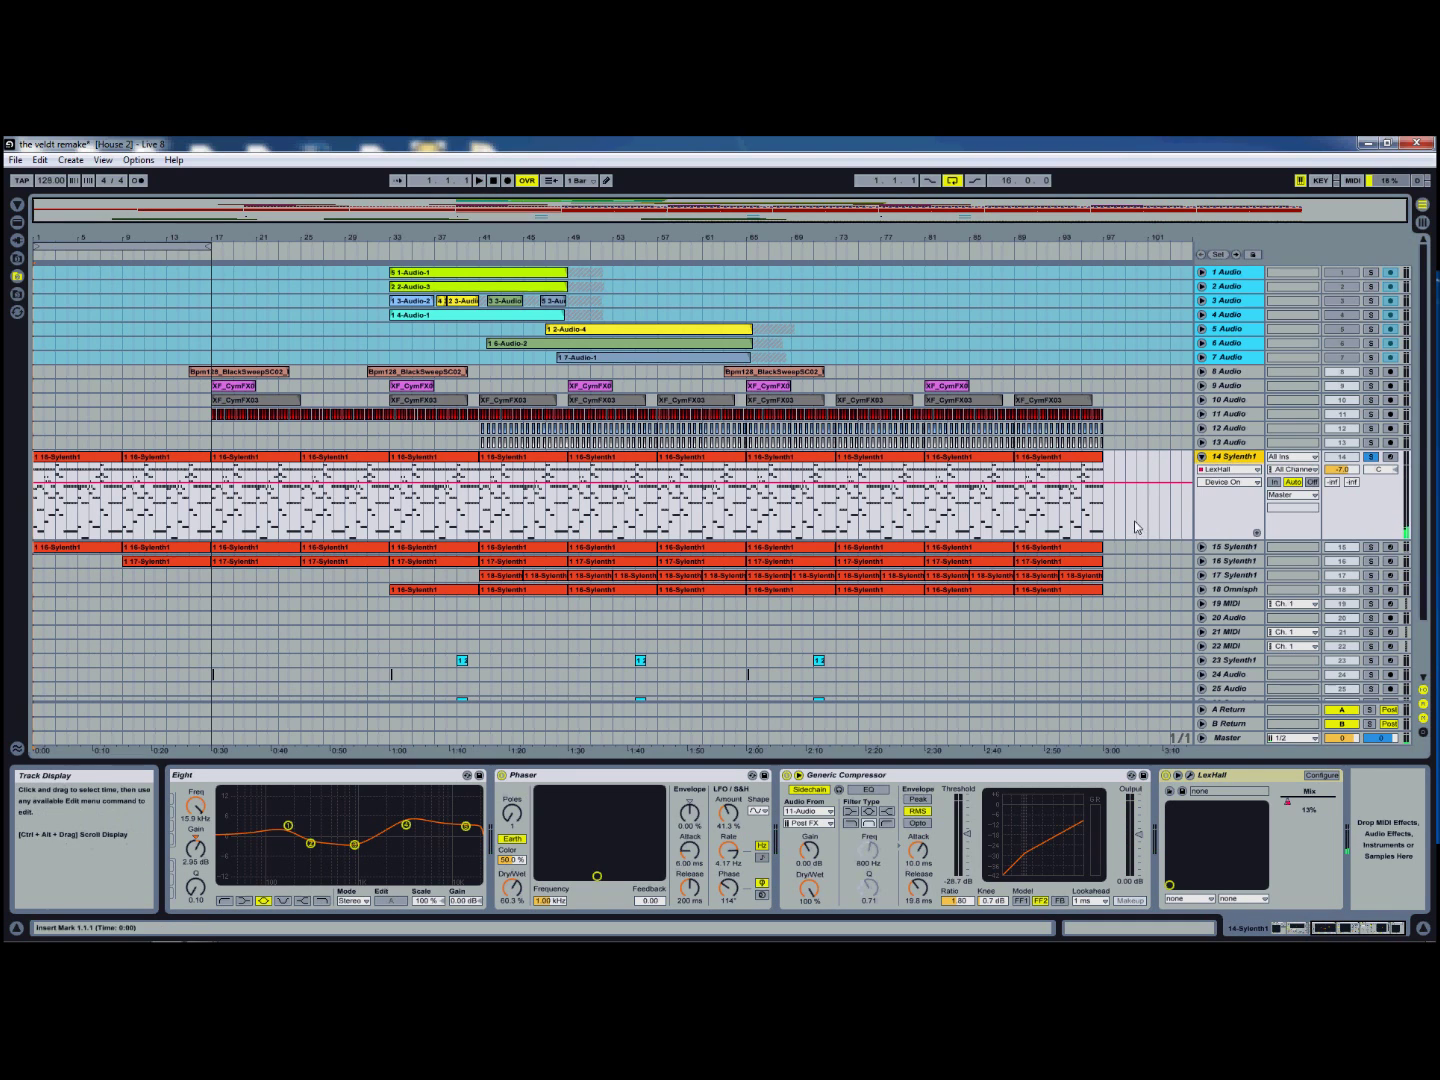
{"action": "scroll", "coordinate": [1233, 460], "scroll_direction": "down", "scroll_amount": 3}
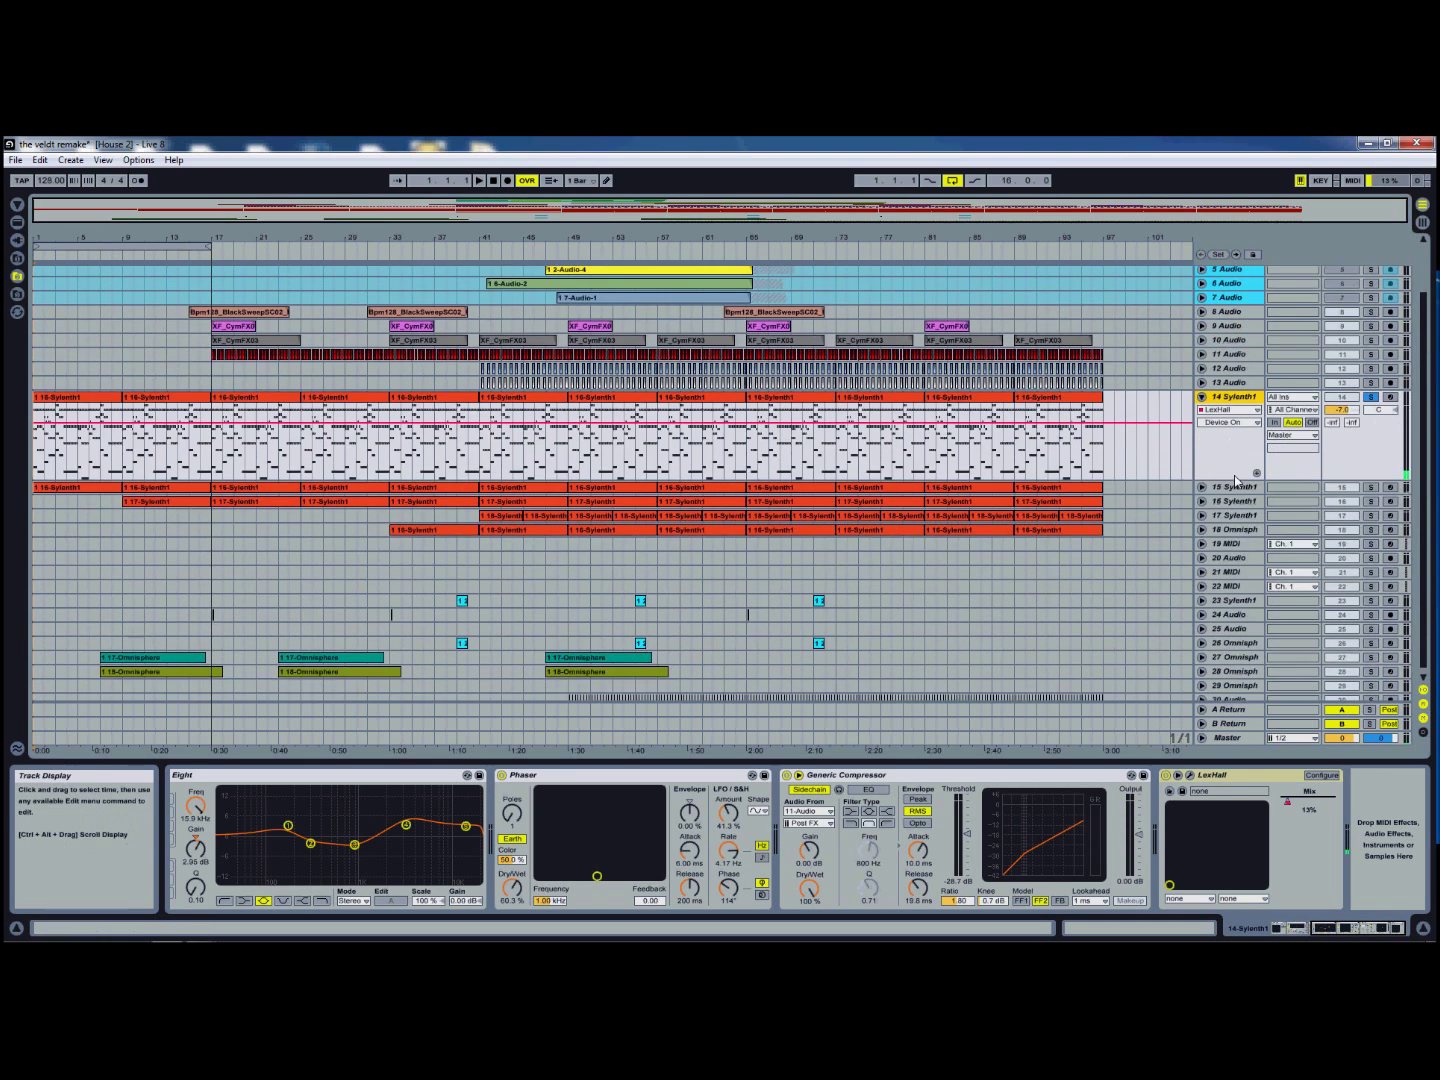
{"action": "left_click", "coordinate": [1201, 487]}
{"action": "scroll", "coordinate": [1172, 508], "scroll_direction": "down", "scroll_amount": 1}
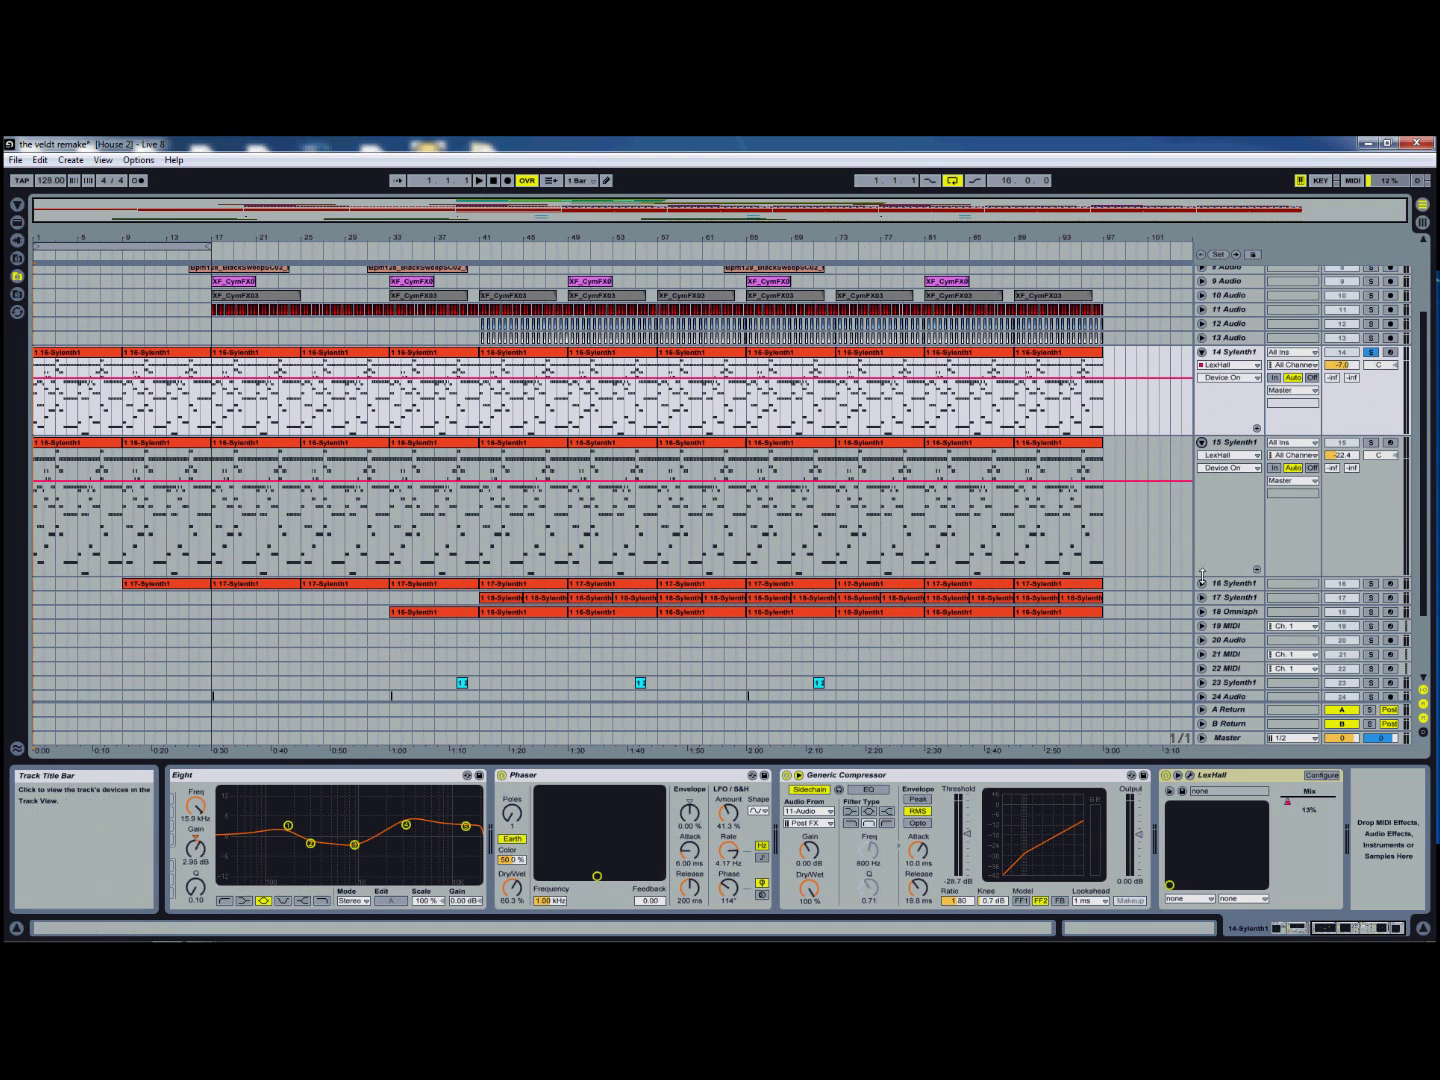
{"action": "left_click", "coordinate": [1202, 612]}
Step: Solo track 15 Sylenth1 and review its device chain and synth settings, closing the plug-in window when done
{"action": "scroll", "coordinate": [1159, 528], "scroll_direction": "up", "scroll_amount": 3}
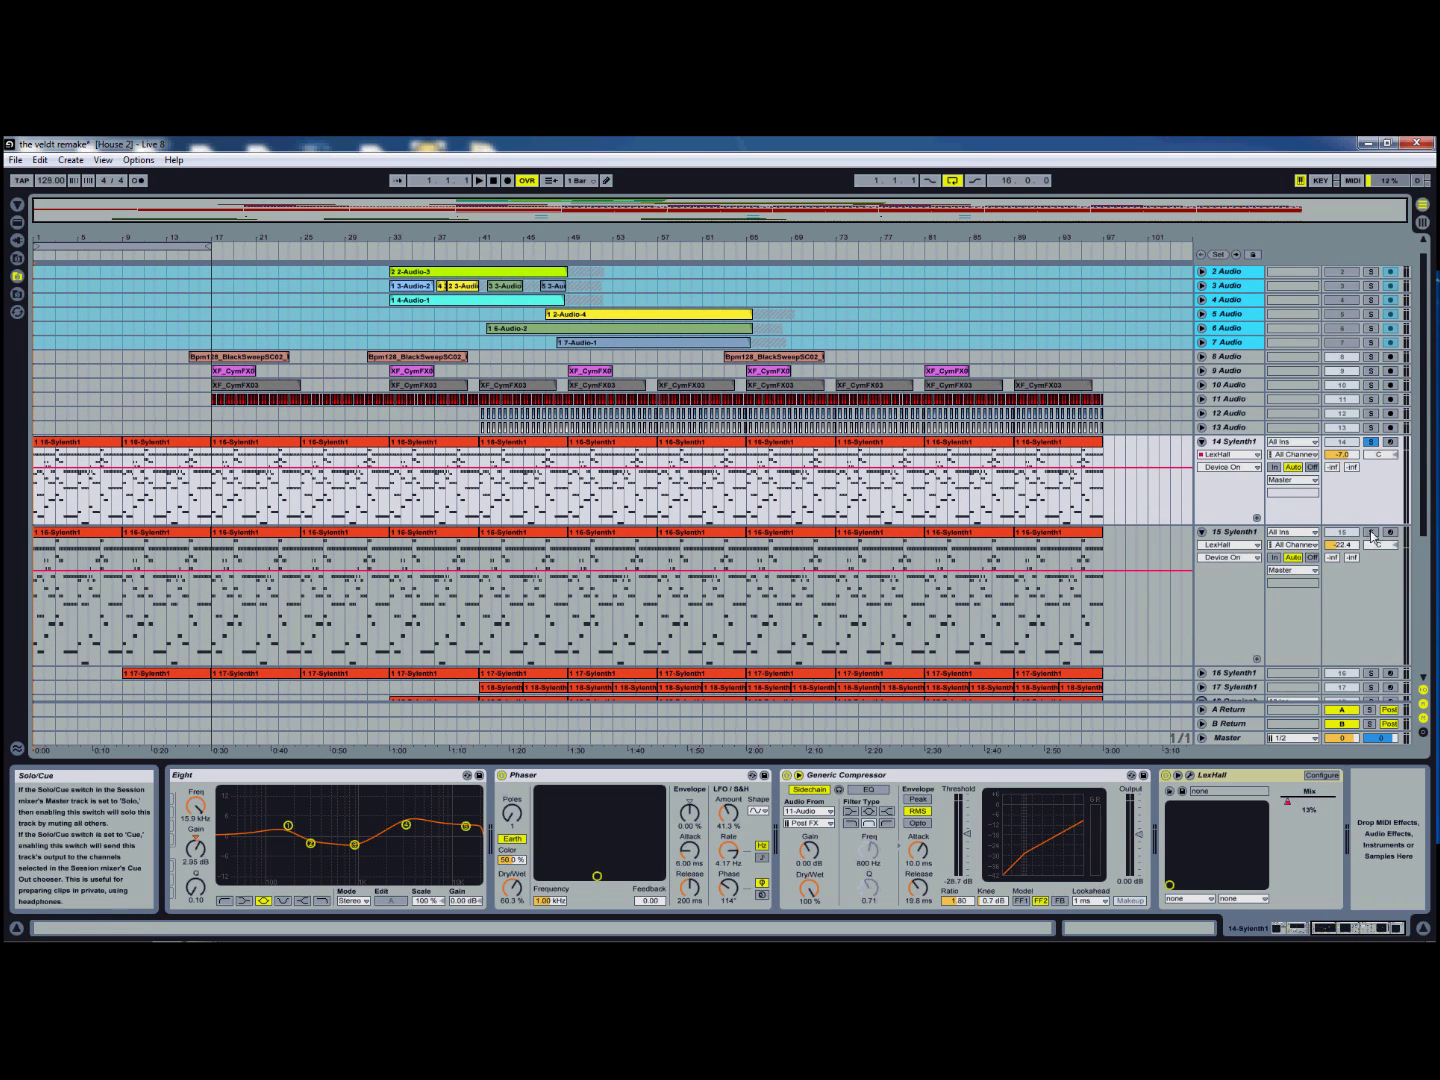
{"action": "left_click", "coordinate": [1258, 536]}
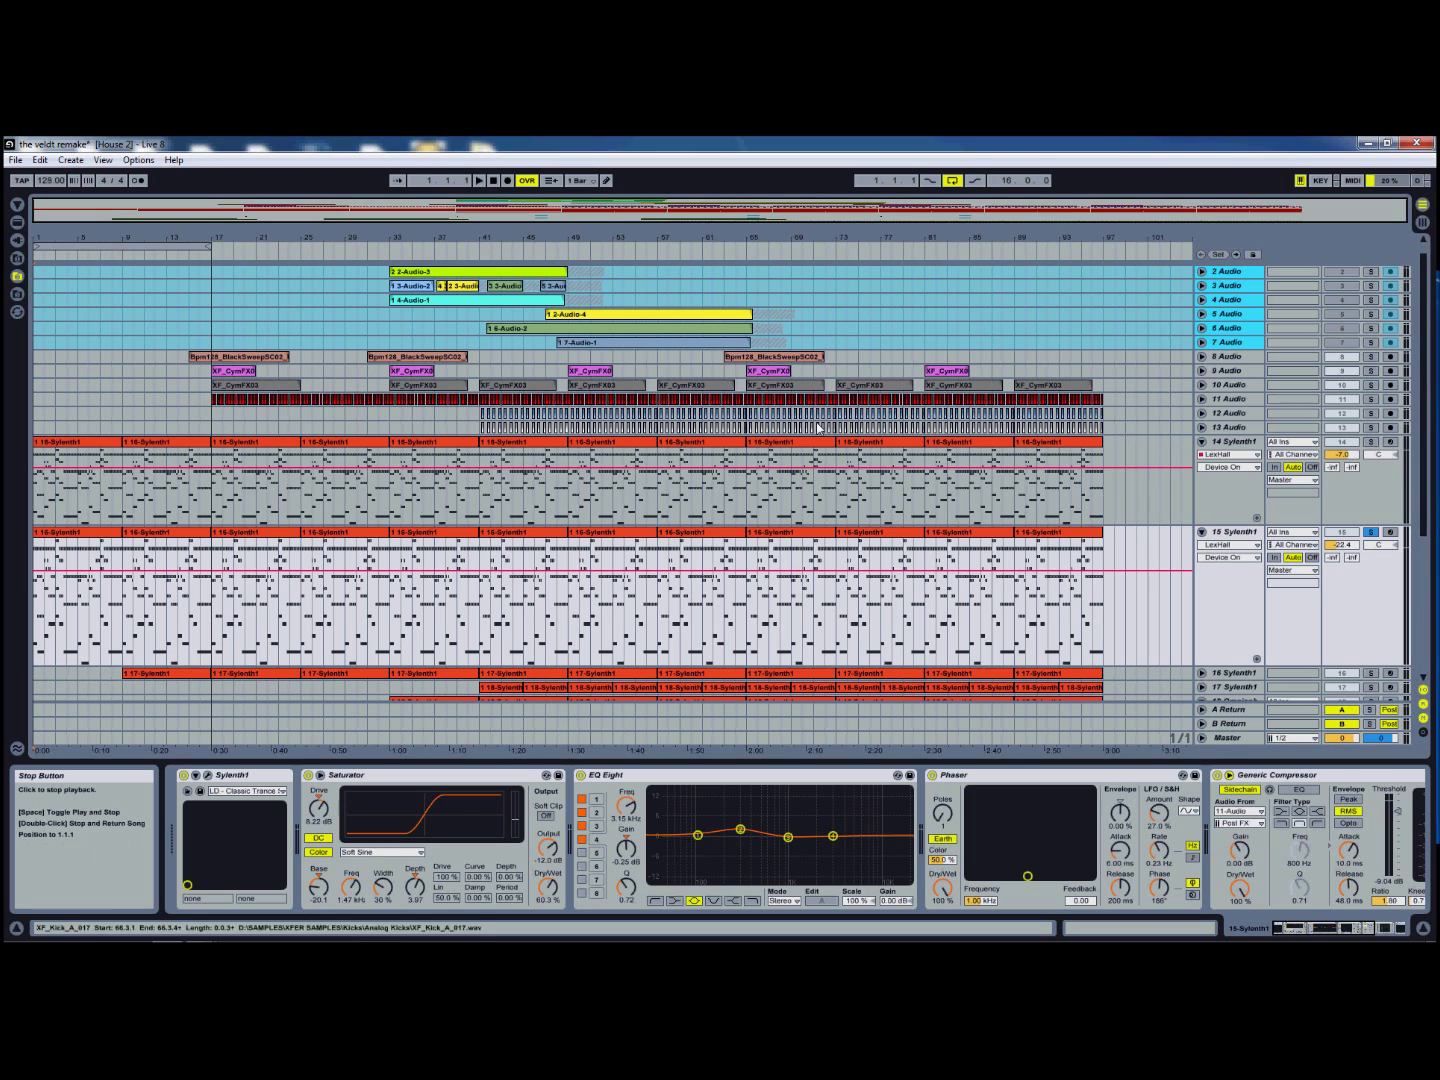
{"action": "scroll", "coordinate": [1250, 513], "scroll_direction": "down", "scroll_amount": 1}
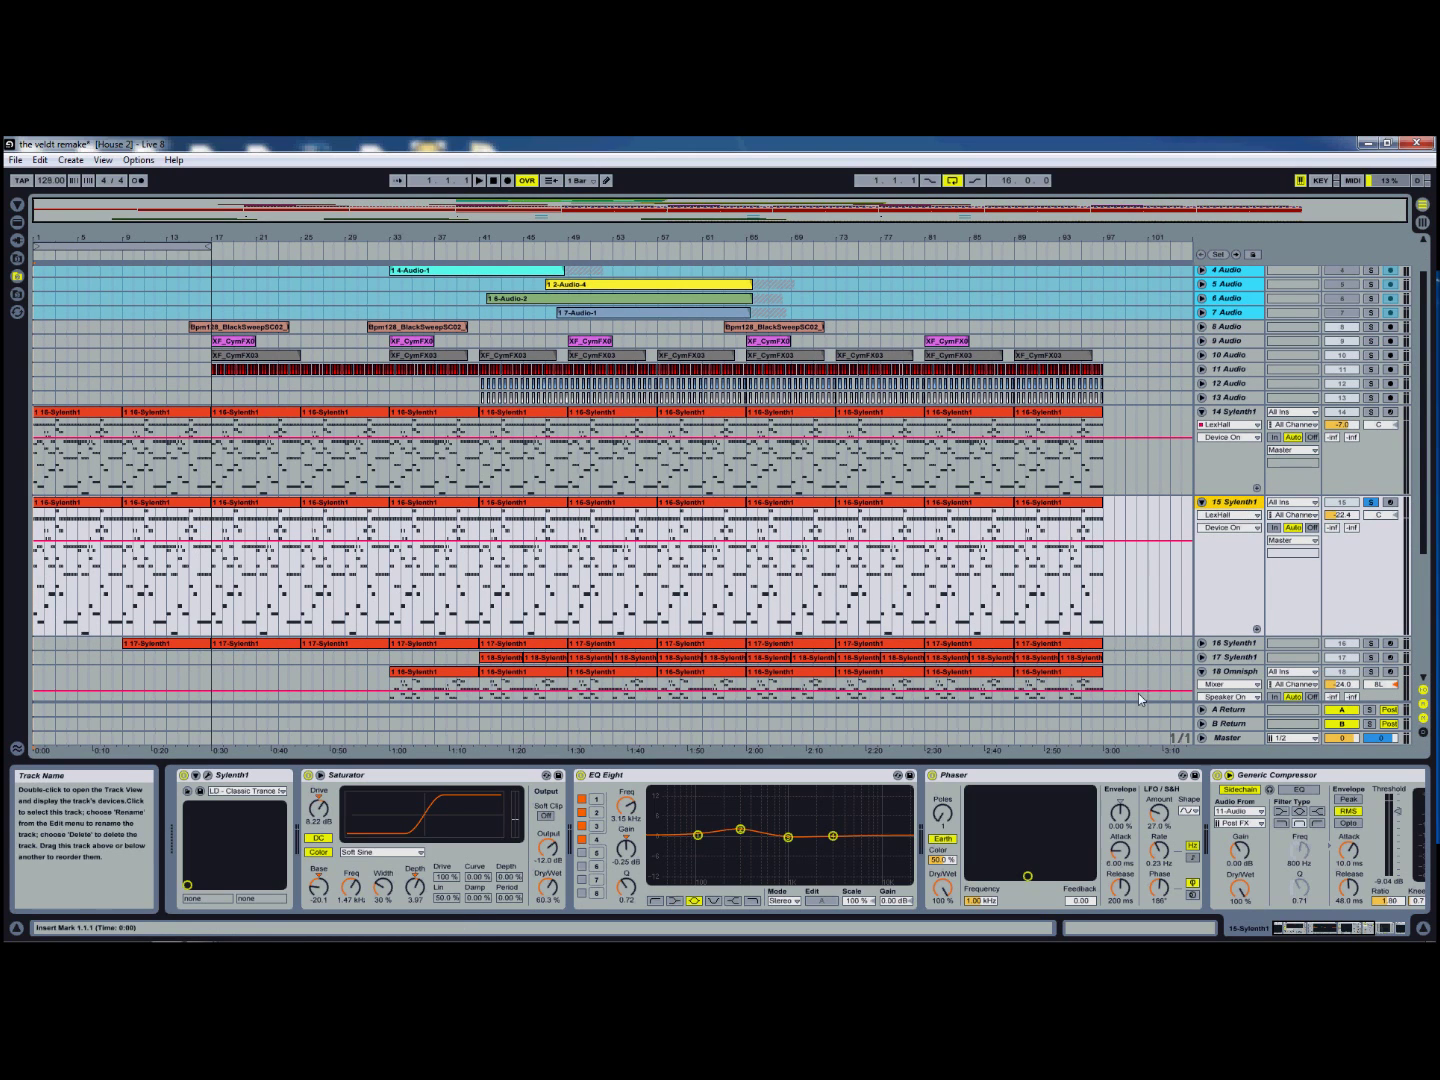
{"action": "mouse_move", "coordinate": [1316, 932]}
{"action": "left_mouse_down"}
{"action": "mouse_move", "coordinate": [1374, 931]}
{"action": "mouse_move", "coordinate": [1302, 938]}
{"action": "left_mouse_up"}
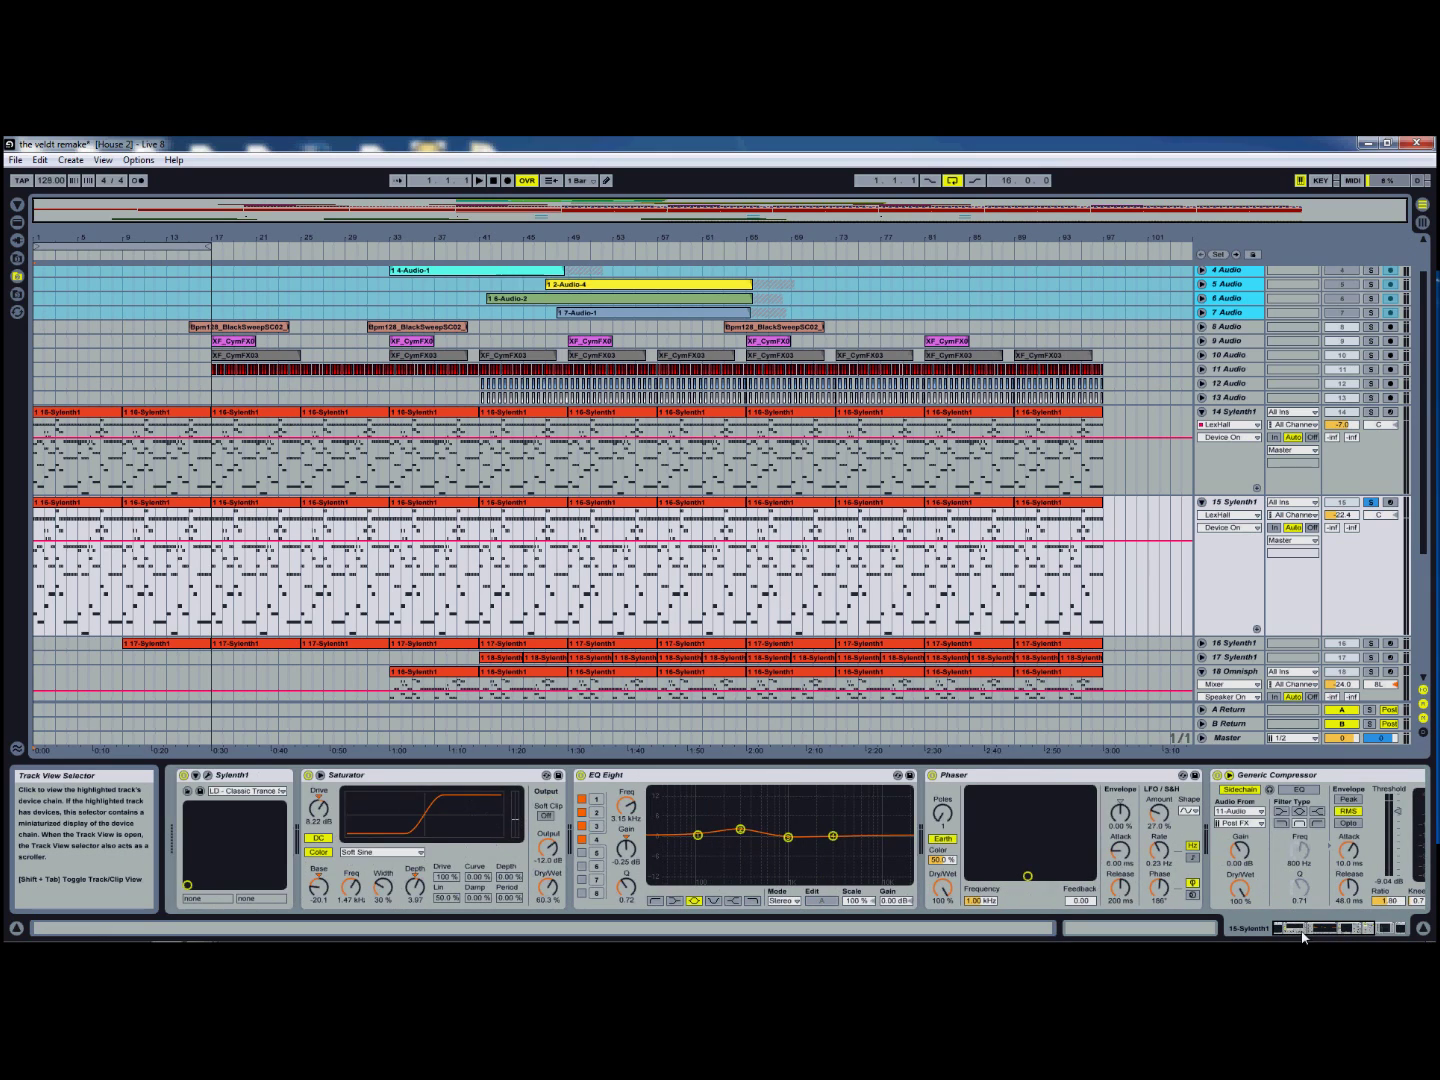
{"action": "left_click", "coordinate": [785, 786]}
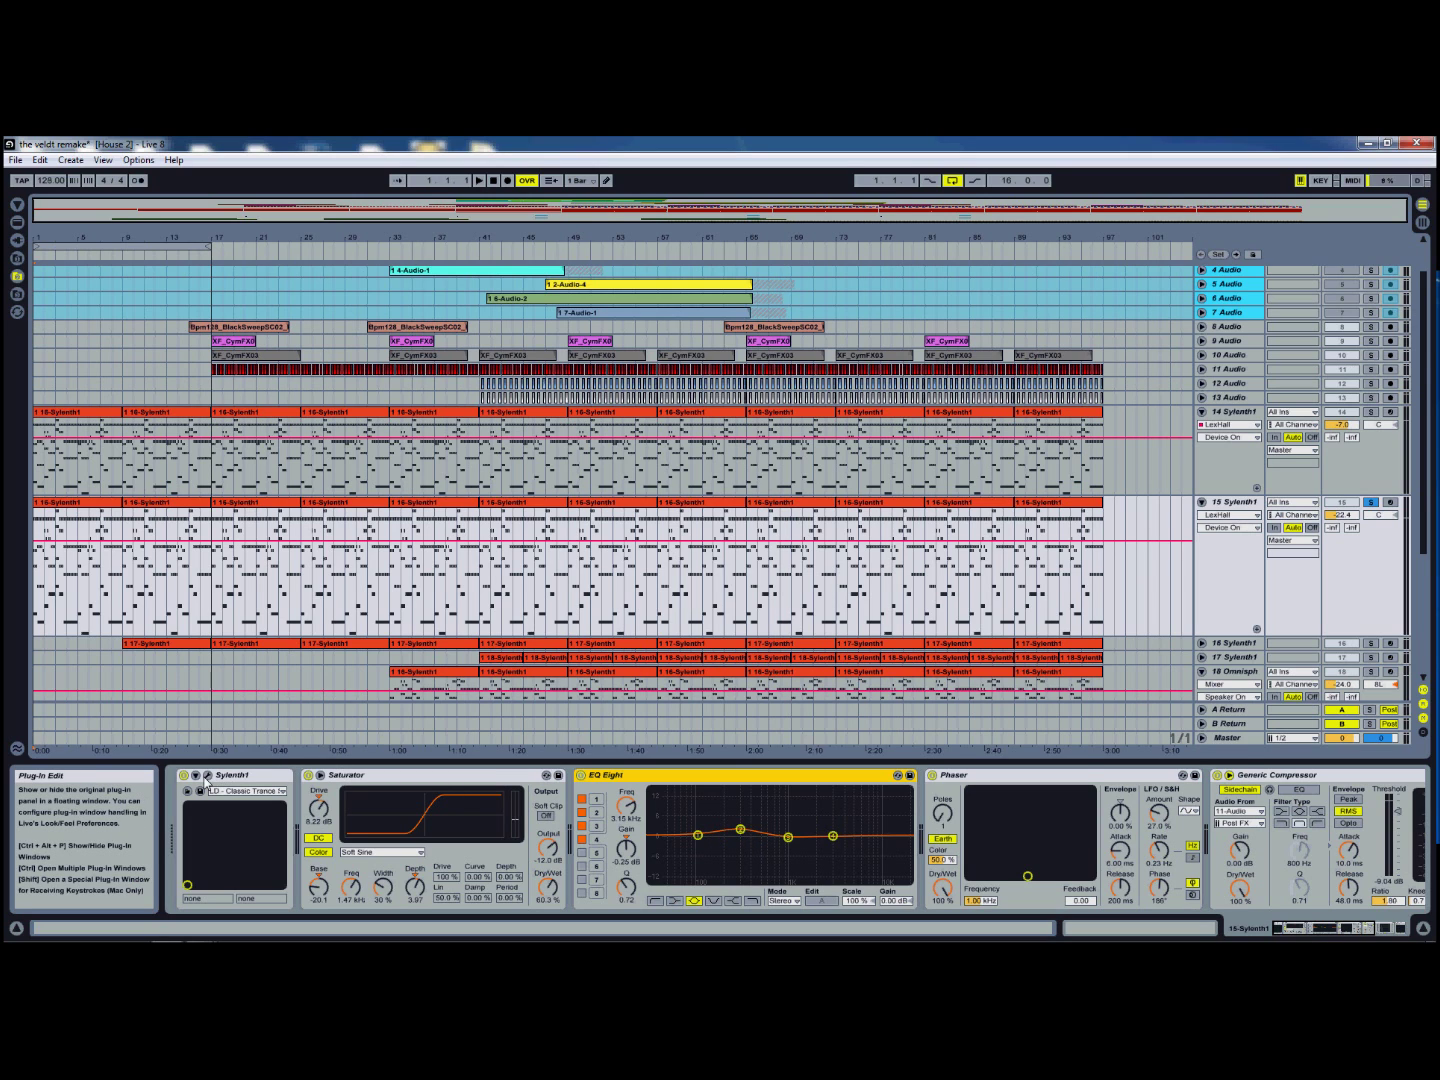
{"action": "left_click", "coordinate": [206, 777]}
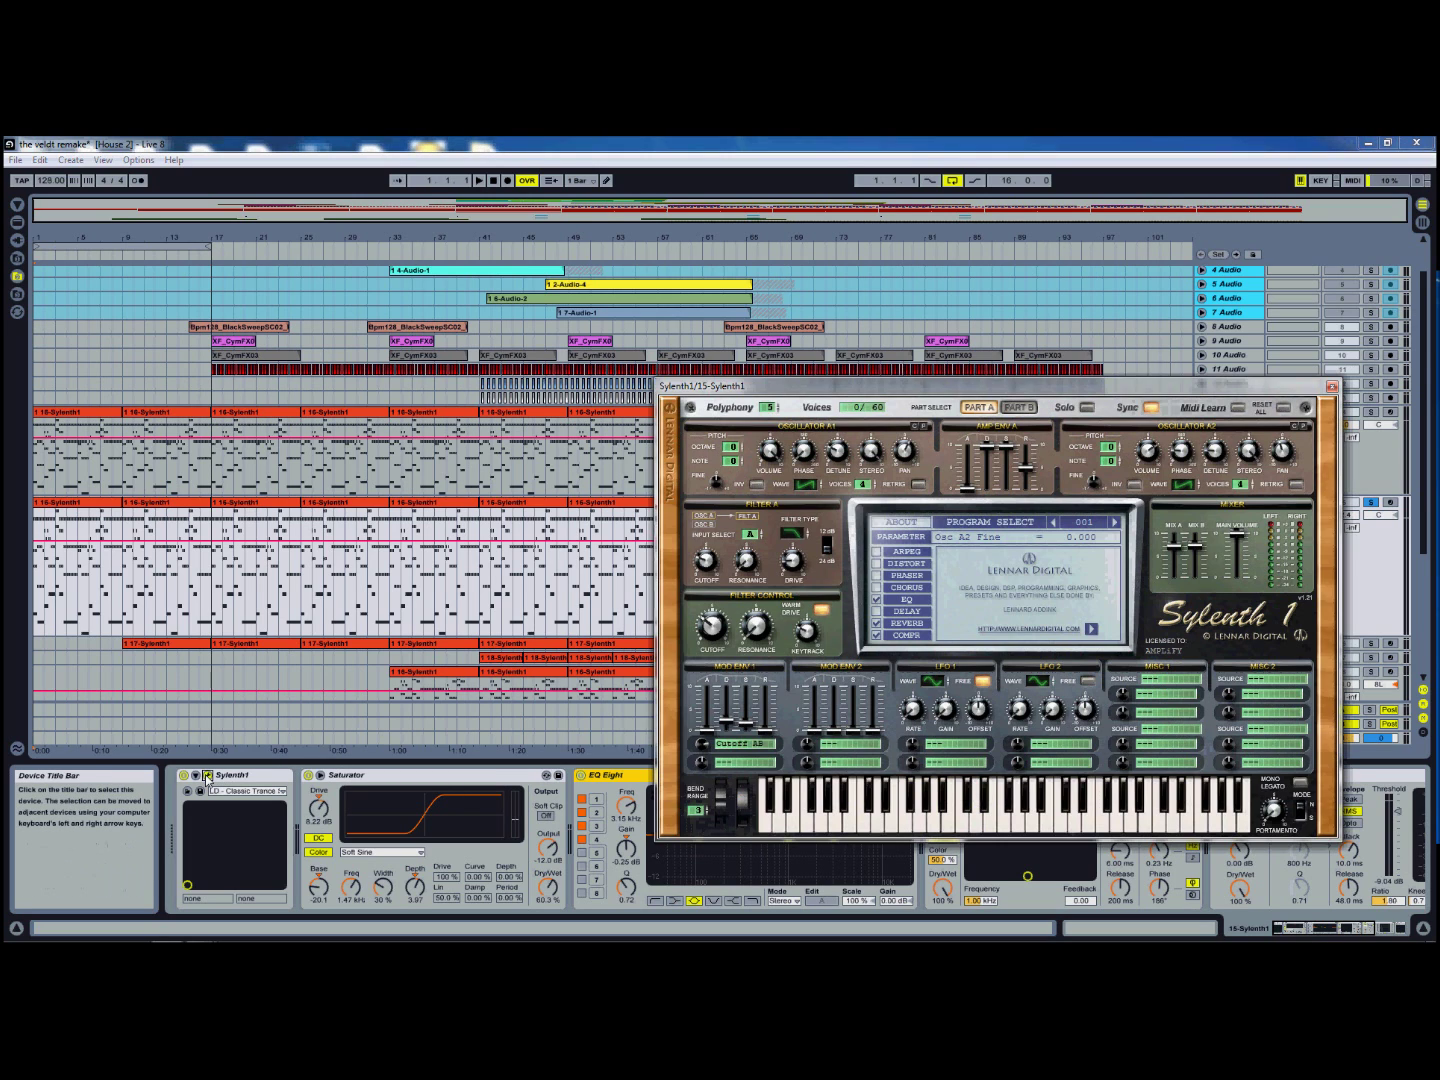
{"action": "left_click", "coordinate": [1331, 387]}
Step: Play track 15 from the start and view its LexHall reverb settings, then close the reverb window
{"action": "key", "text": "space"}
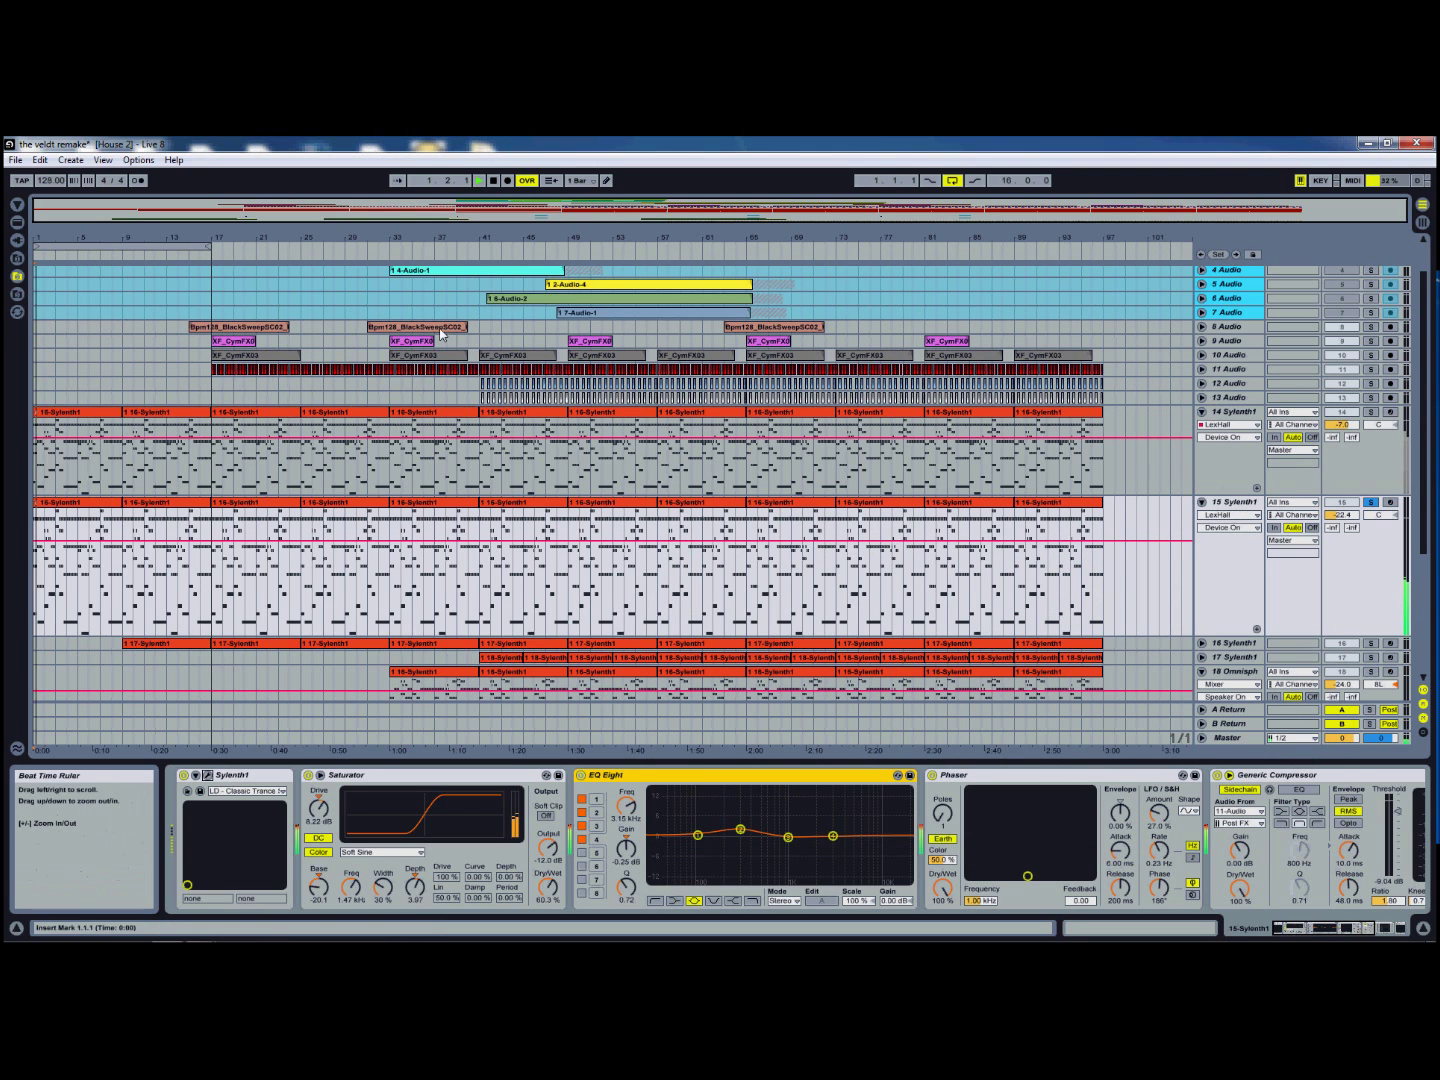
{"action": "left_click", "coordinate": [1356, 928]}
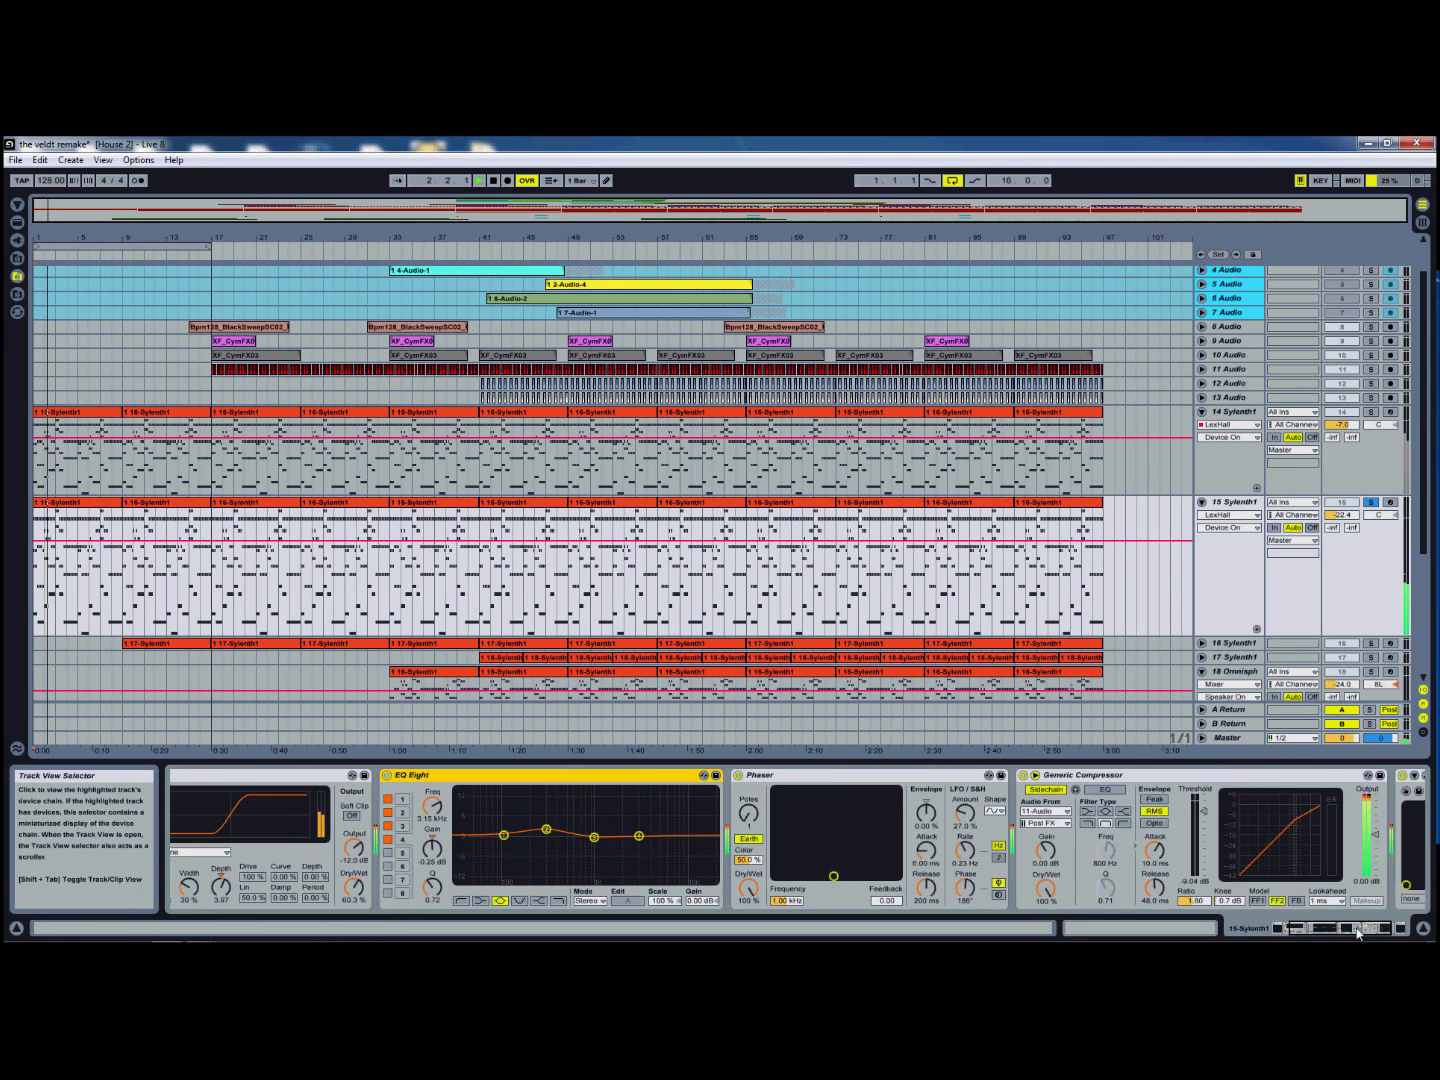
{"action": "left_click", "coordinate": [1356, 928]}
{"action": "left_click", "coordinate": [1245, 775]}
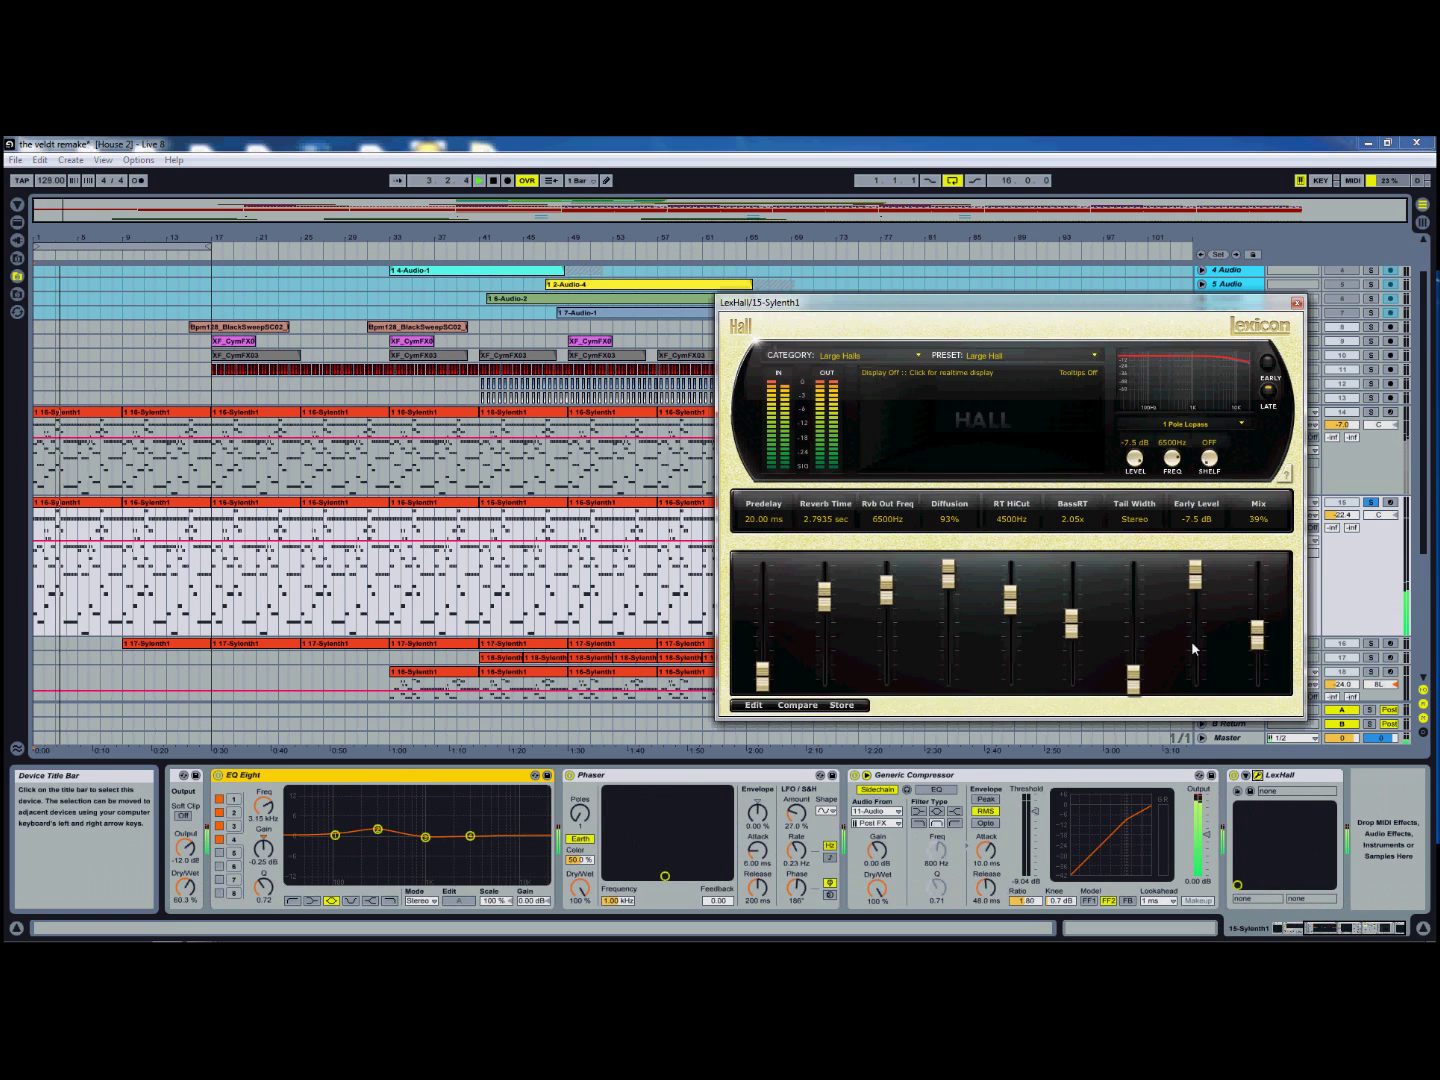
{"action": "left_click", "coordinate": [1298, 303]}
Step: View the built-in reverb settings of track 15's Sylenth1 during playback, then close the synth window
{"action": "left_click_drag", "start_coordinate": [1322, 935], "coordinate": [1287, 933]}
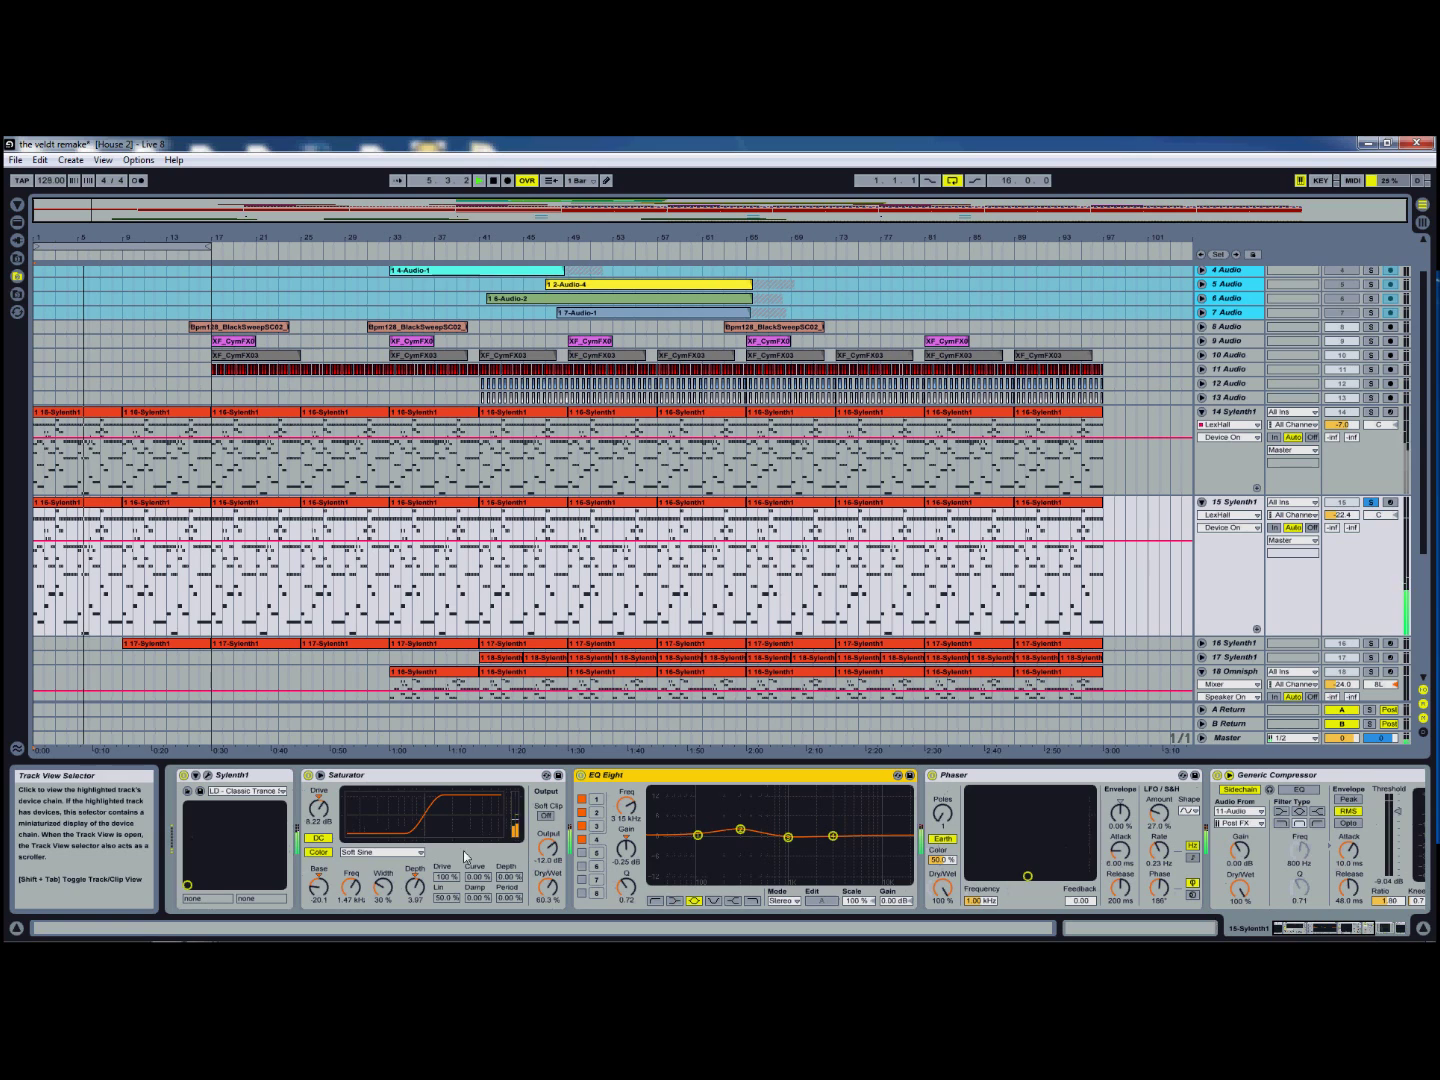
{"action": "left_click", "coordinate": [207, 777]}
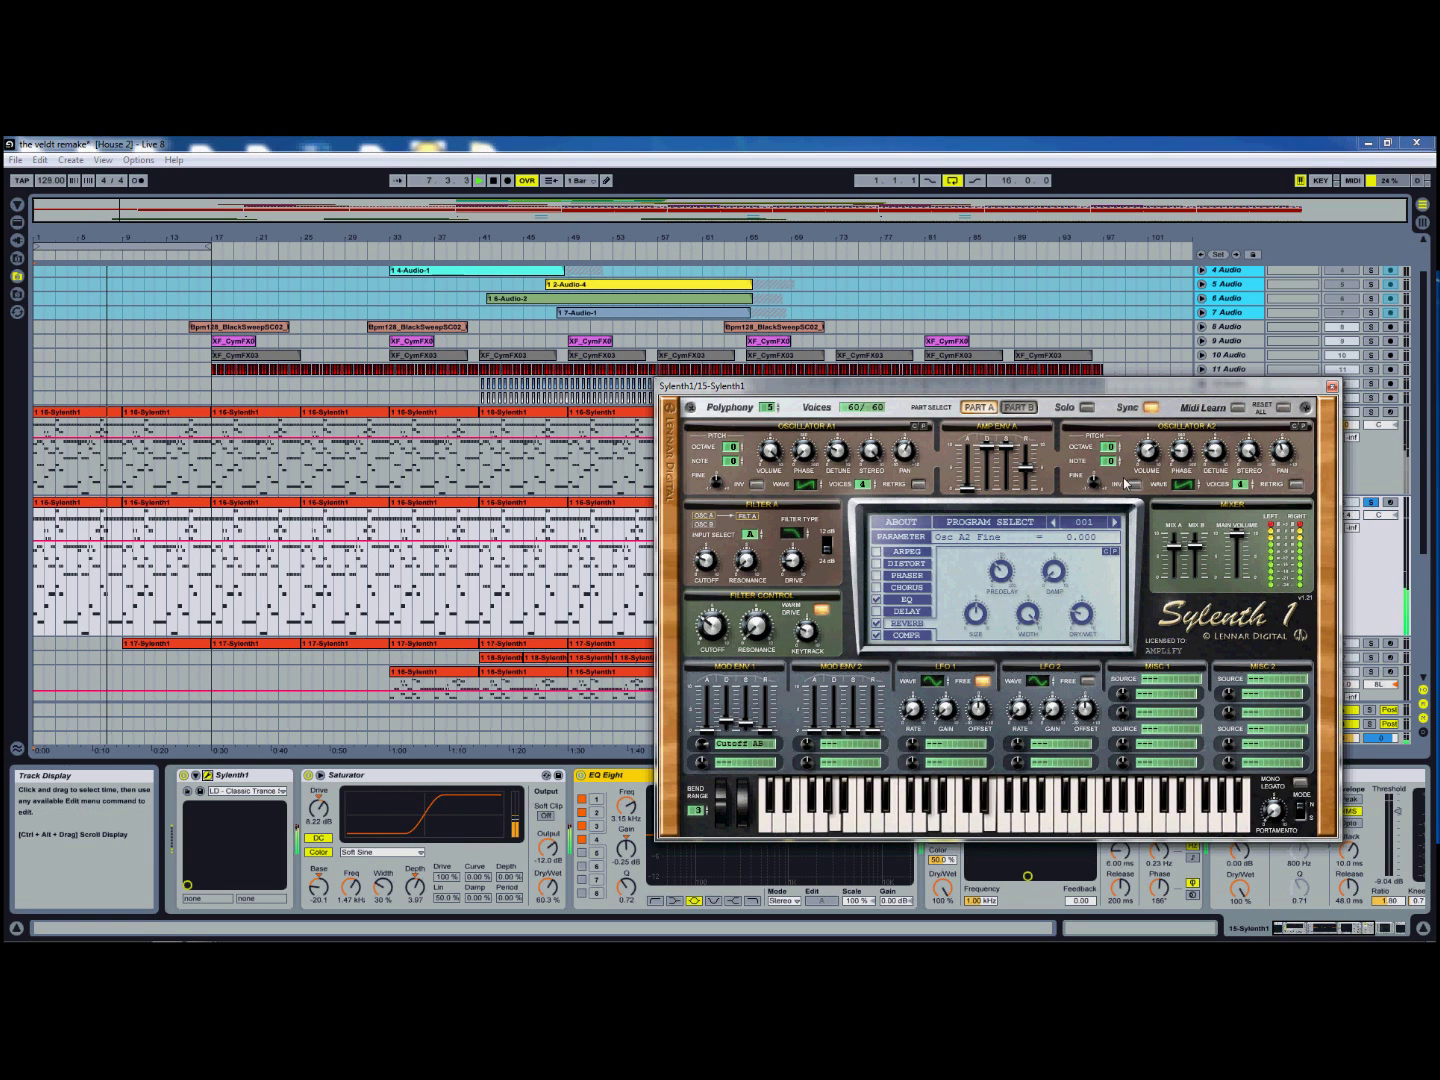
{"action": "left_click", "coordinate": [1332, 386]}
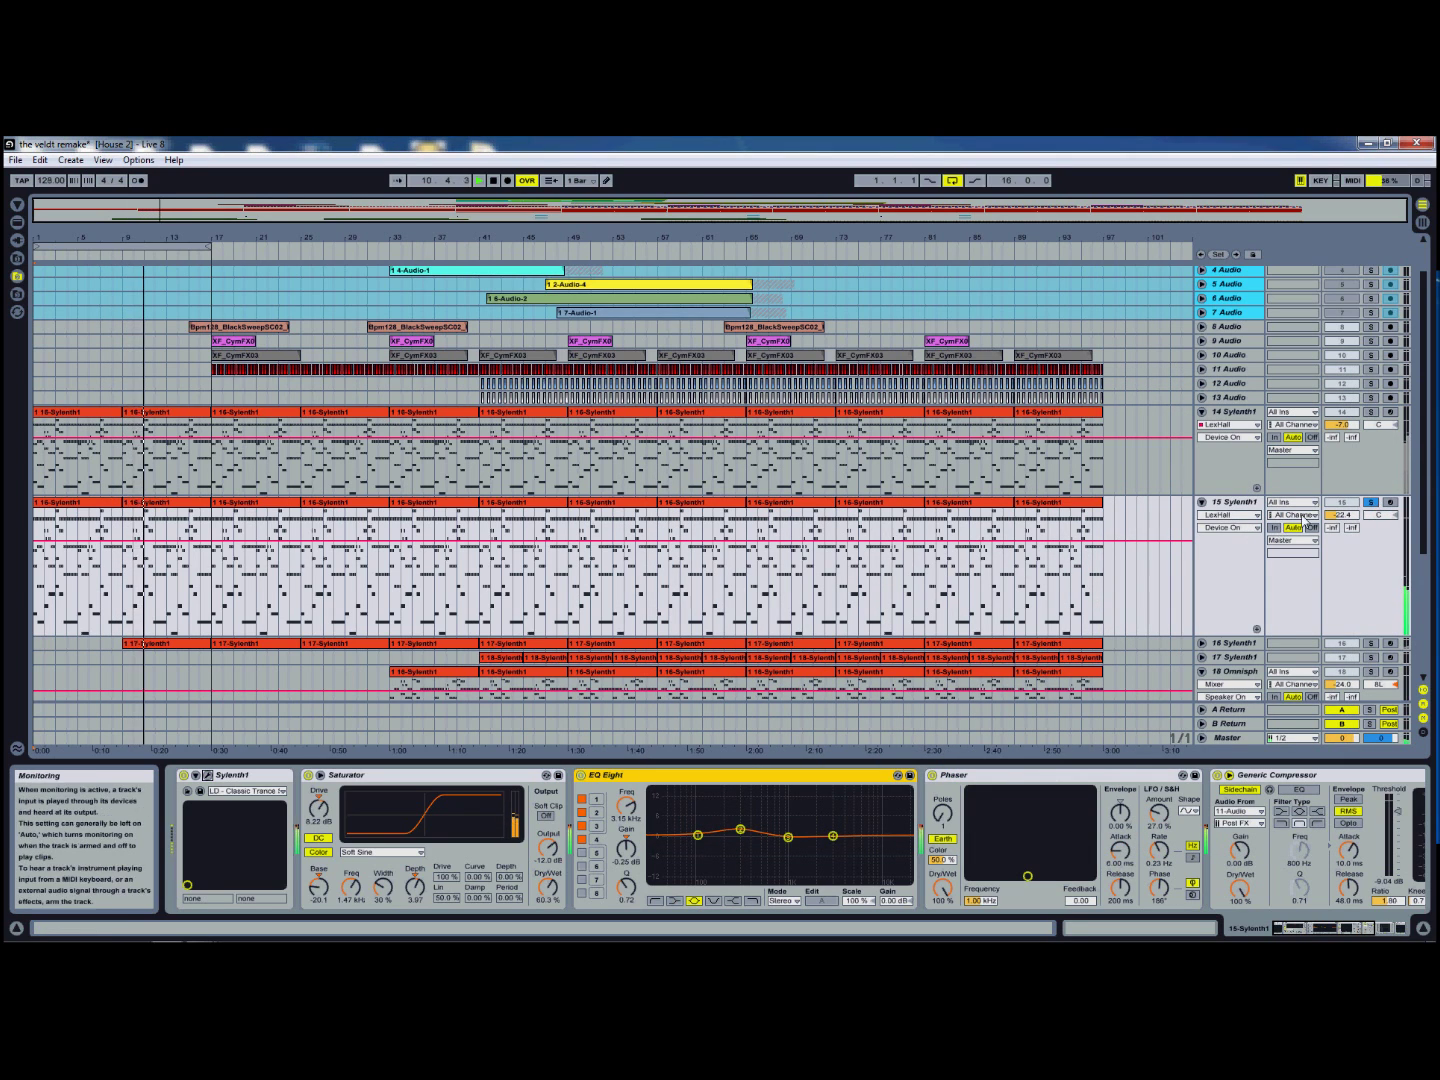
Step: In the Session mixer, solo track 14 together with track 15 to hear both layers, then stop playback and clear the solos
{"action": "key", "text": "Tab"}
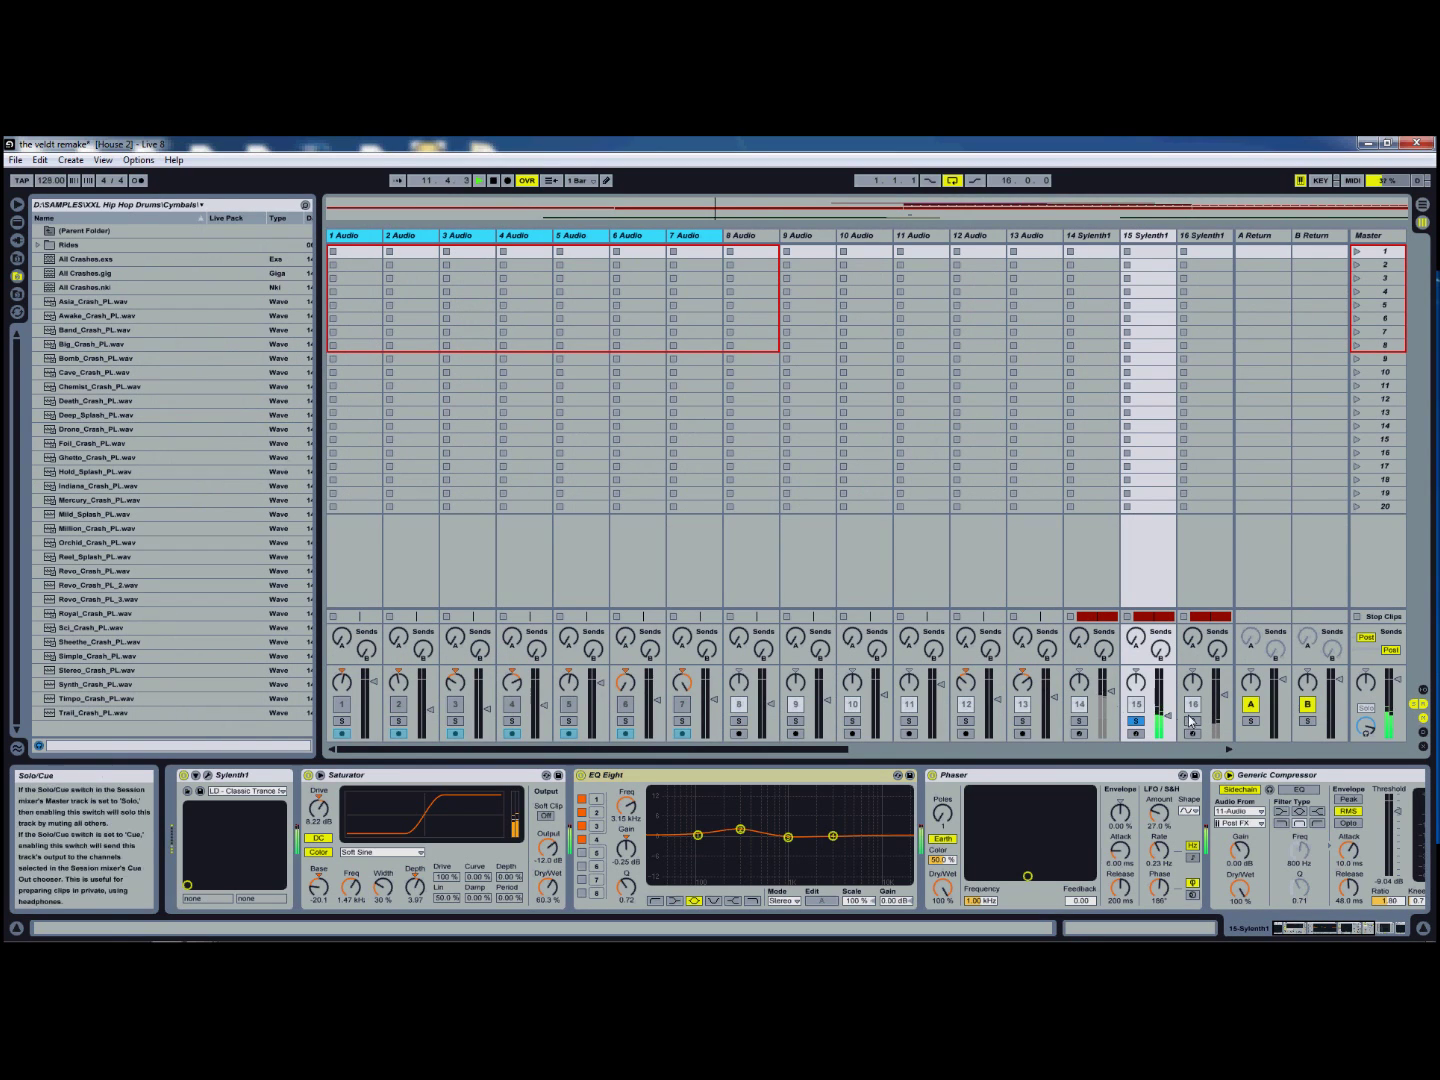
{"action": "left_click", "coordinate": [1083, 721]}
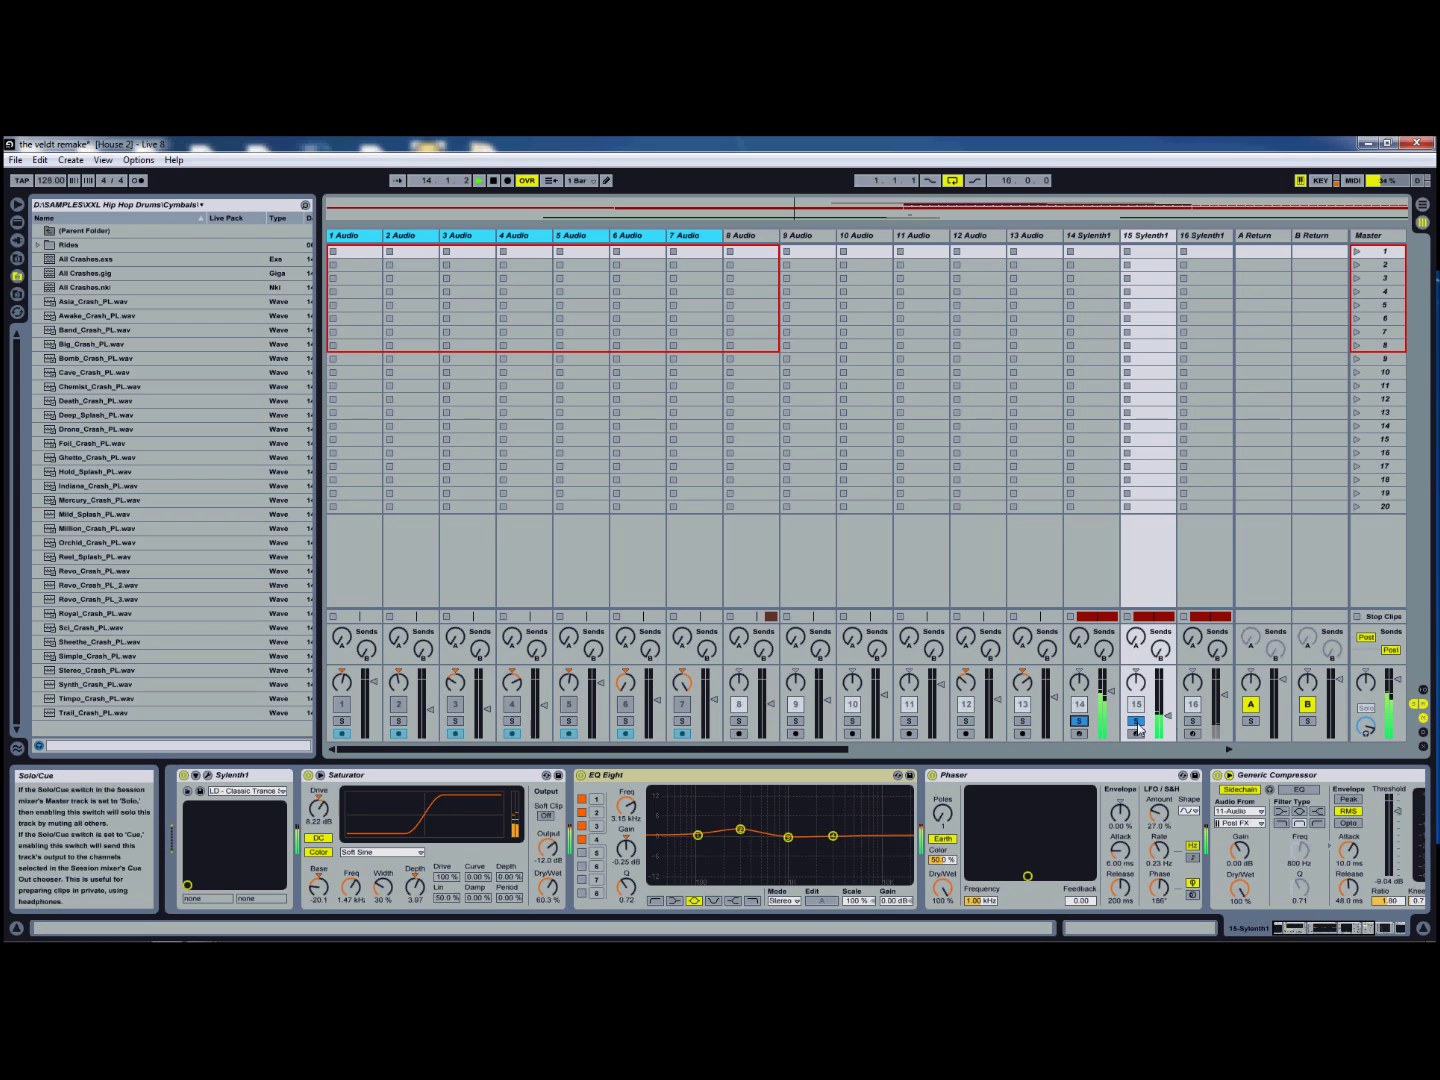
{"action": "left_click", "coordinate": [492, 184]}
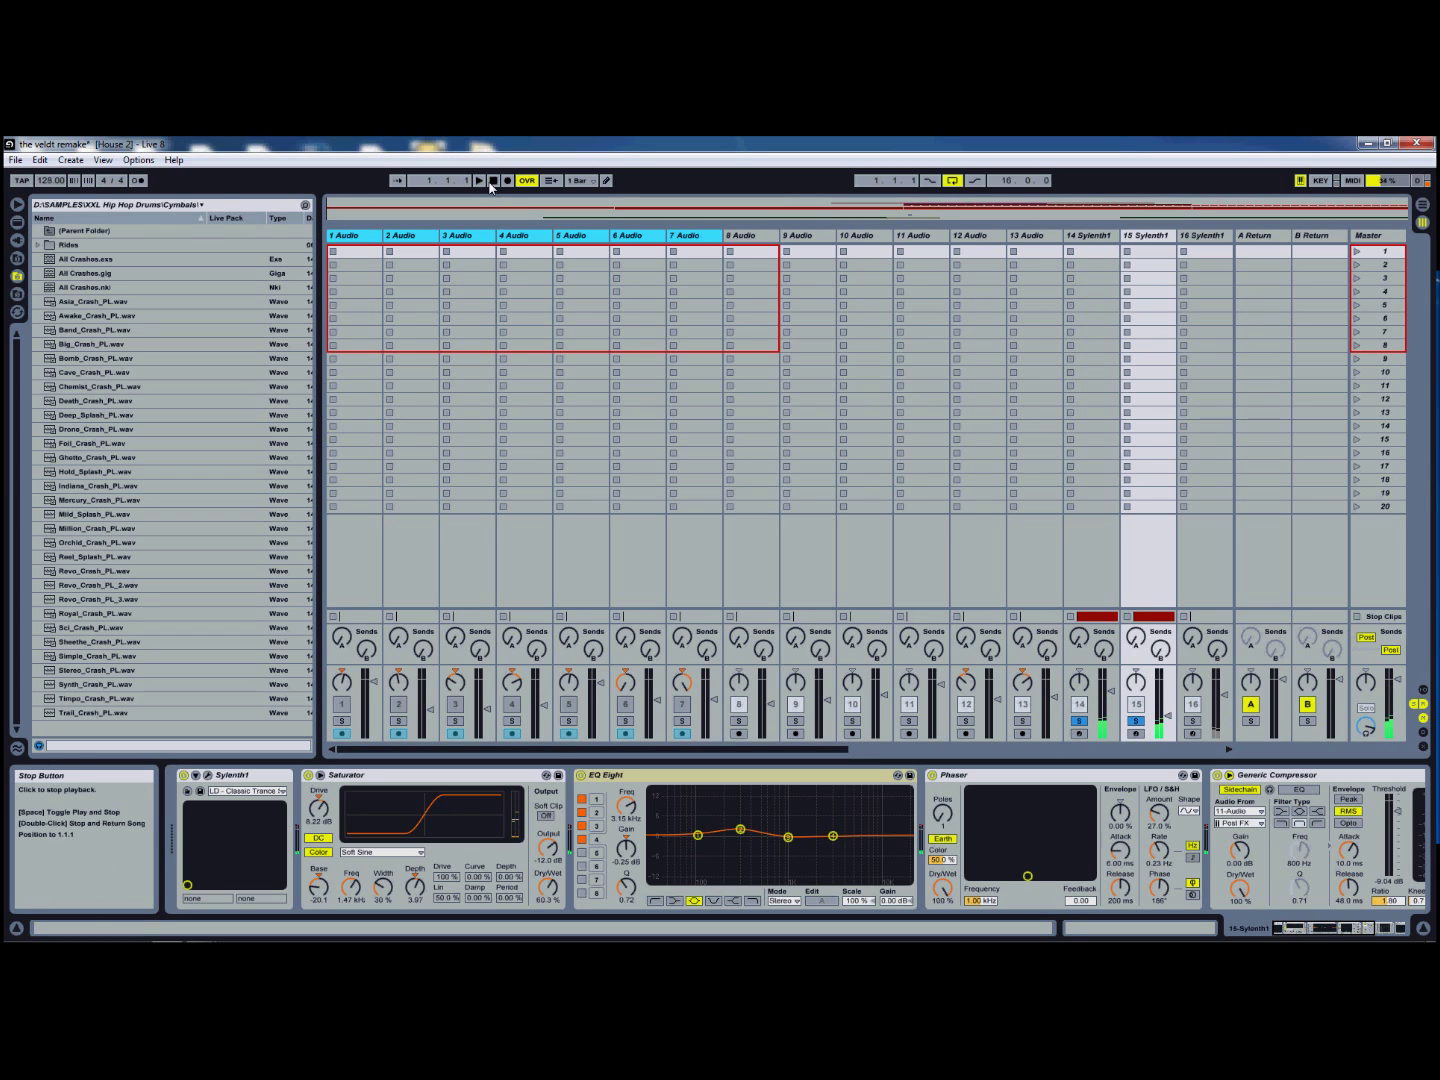
{"action": "left_click", "coordinate": [1138, 720]}
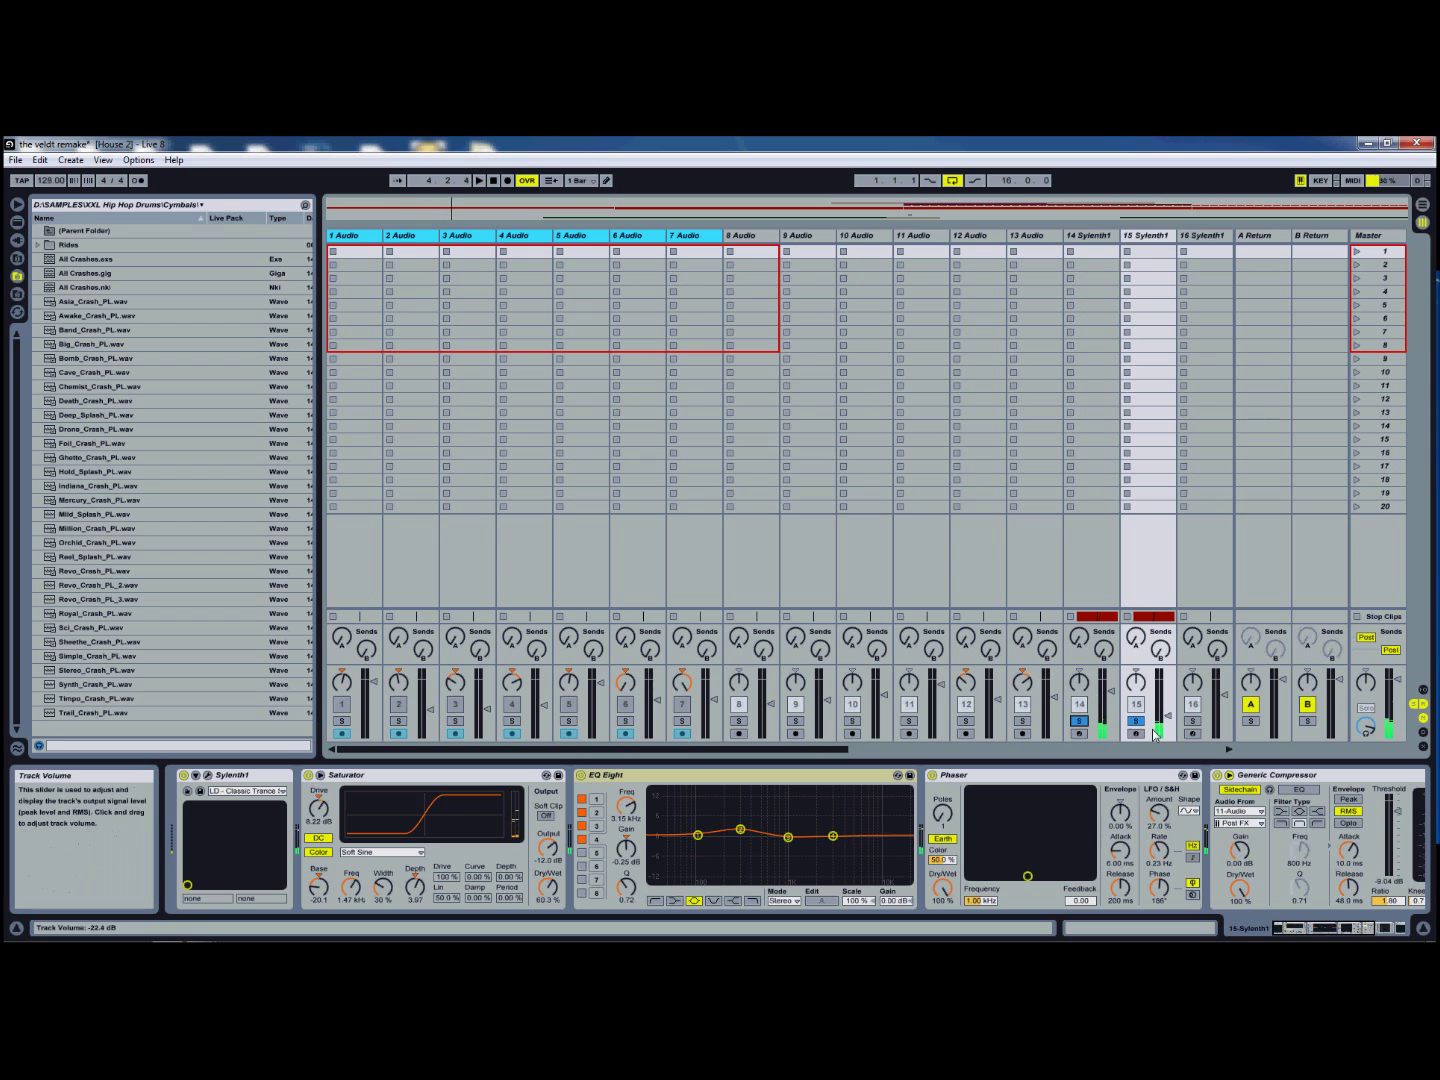
{"action": "left_click", "coordinate": [1137, 722]}
Step: Return to the full arrangement and open the Omnisphere instrument on track 18
{"action": "left_click", "coordinate": [481, 197]}
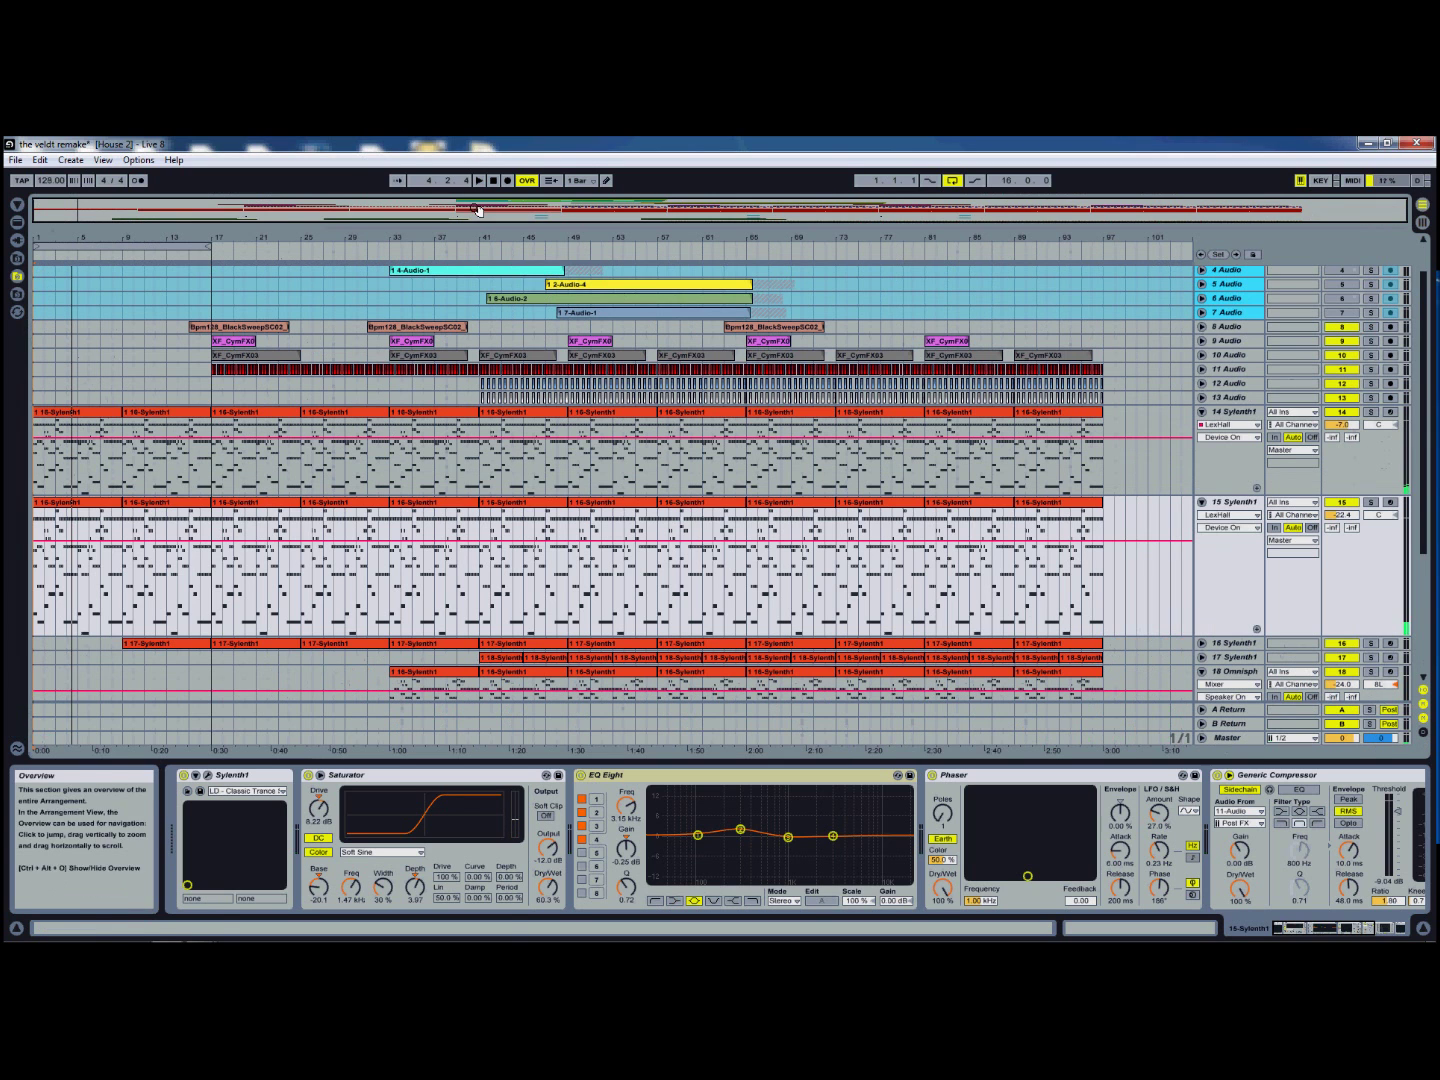
{"action": "double_click", "coordinate": [578, 207]}
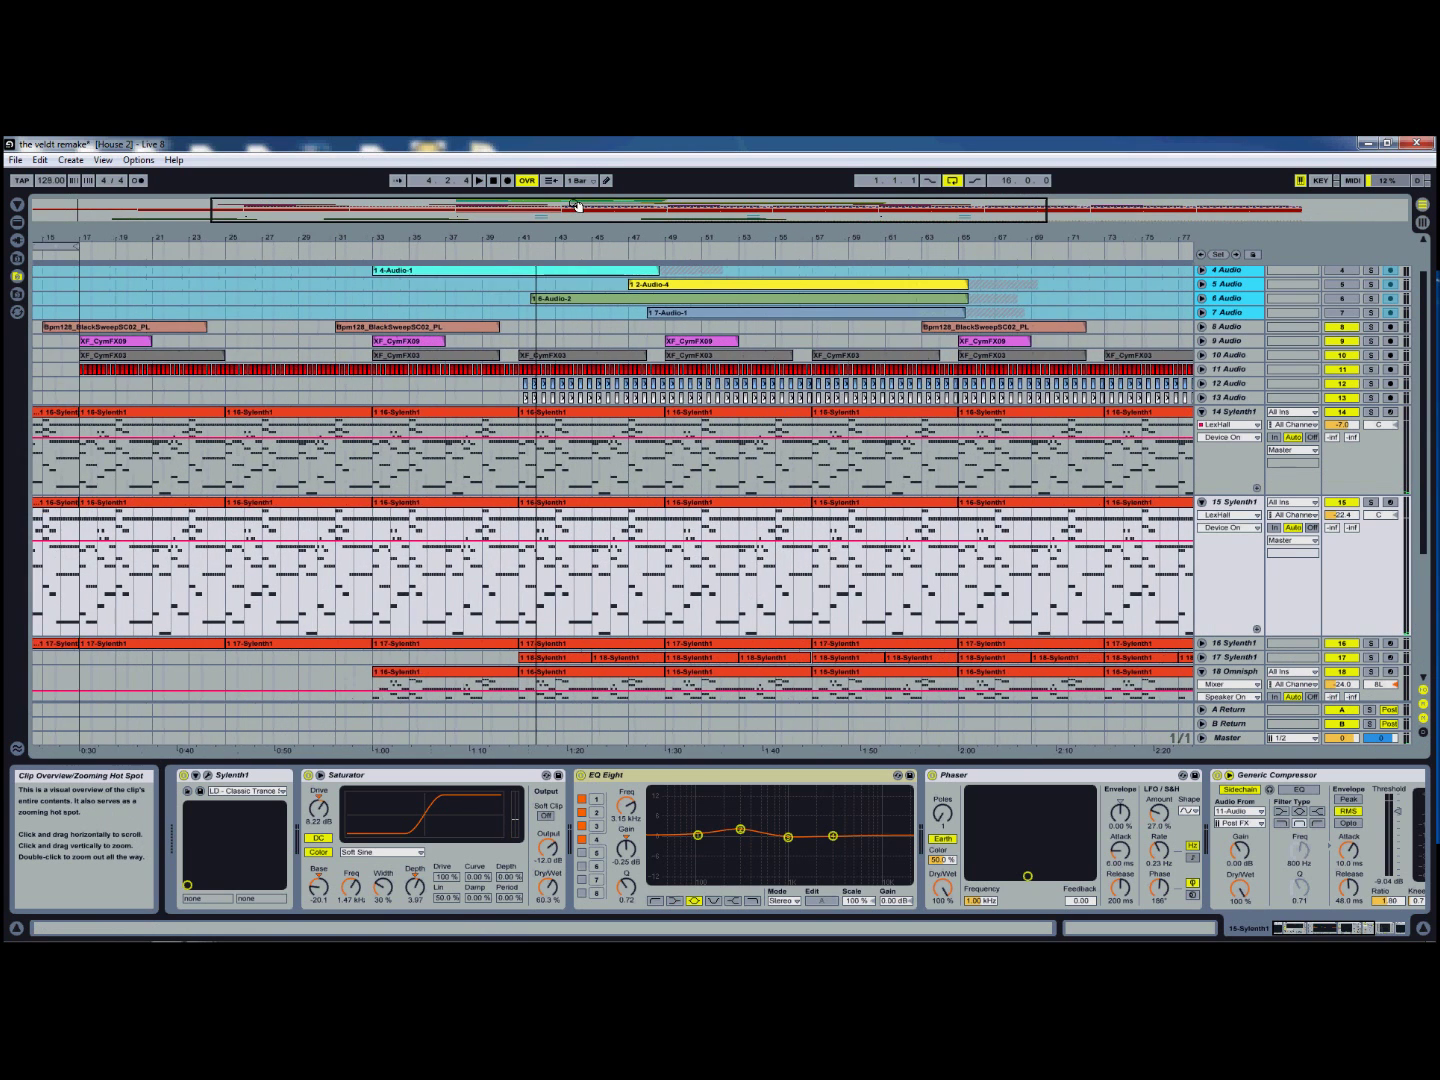
{"action": "left_click", "coordinate": [1234, 672]}
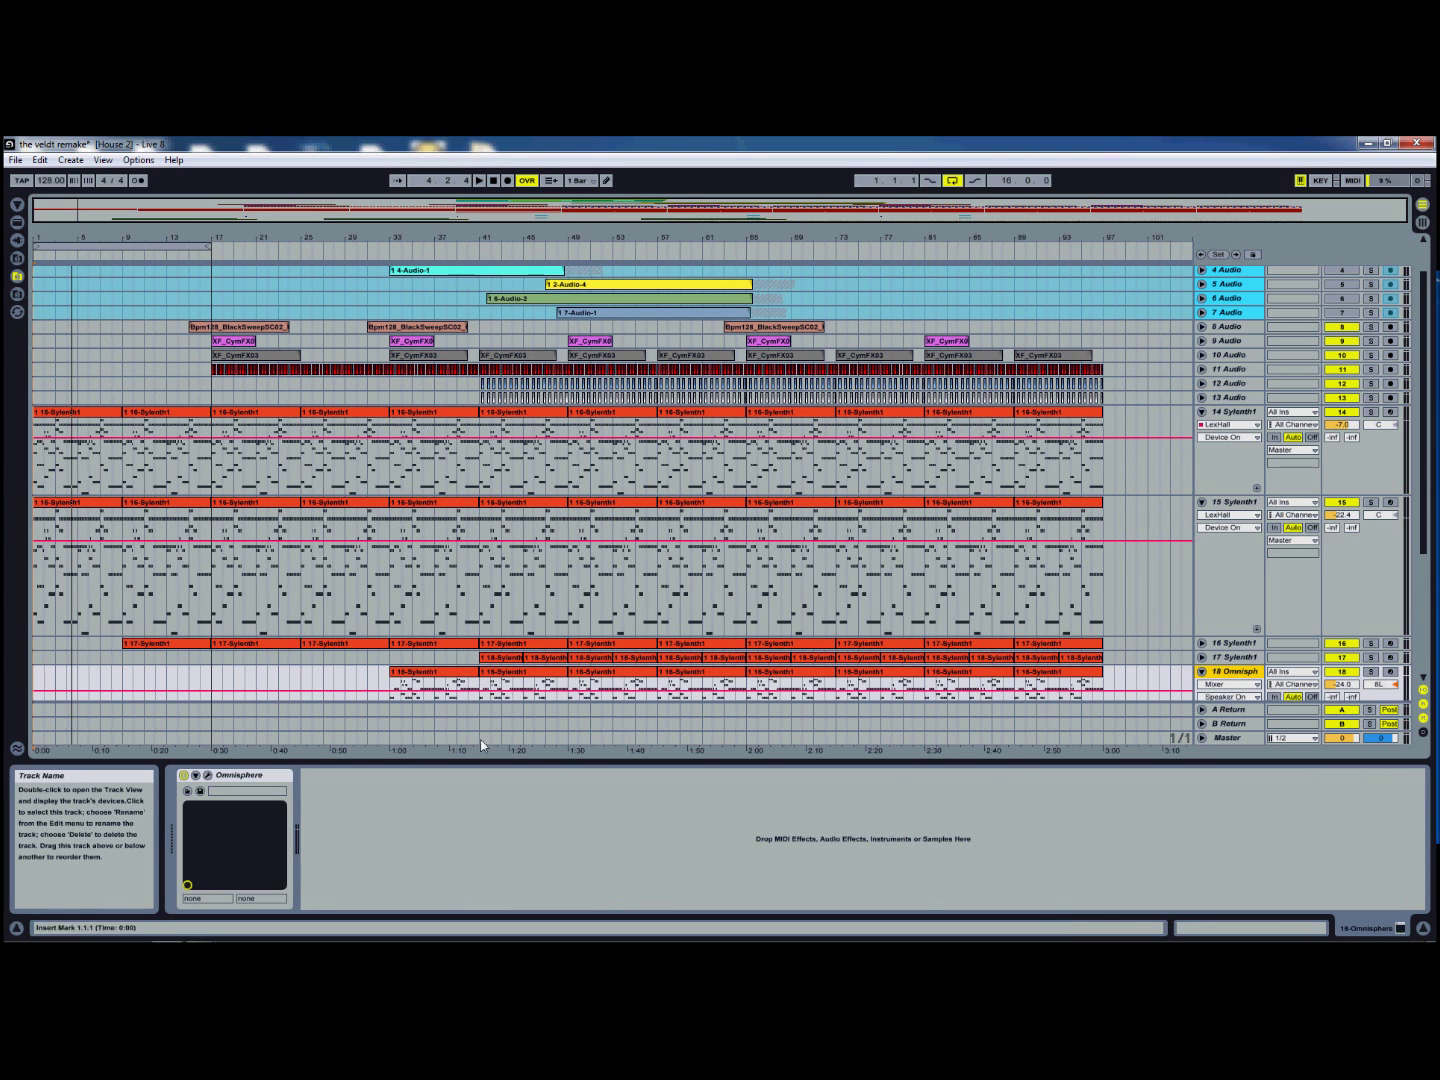
{"action": "left_click", "coordinate": [208, 777]}
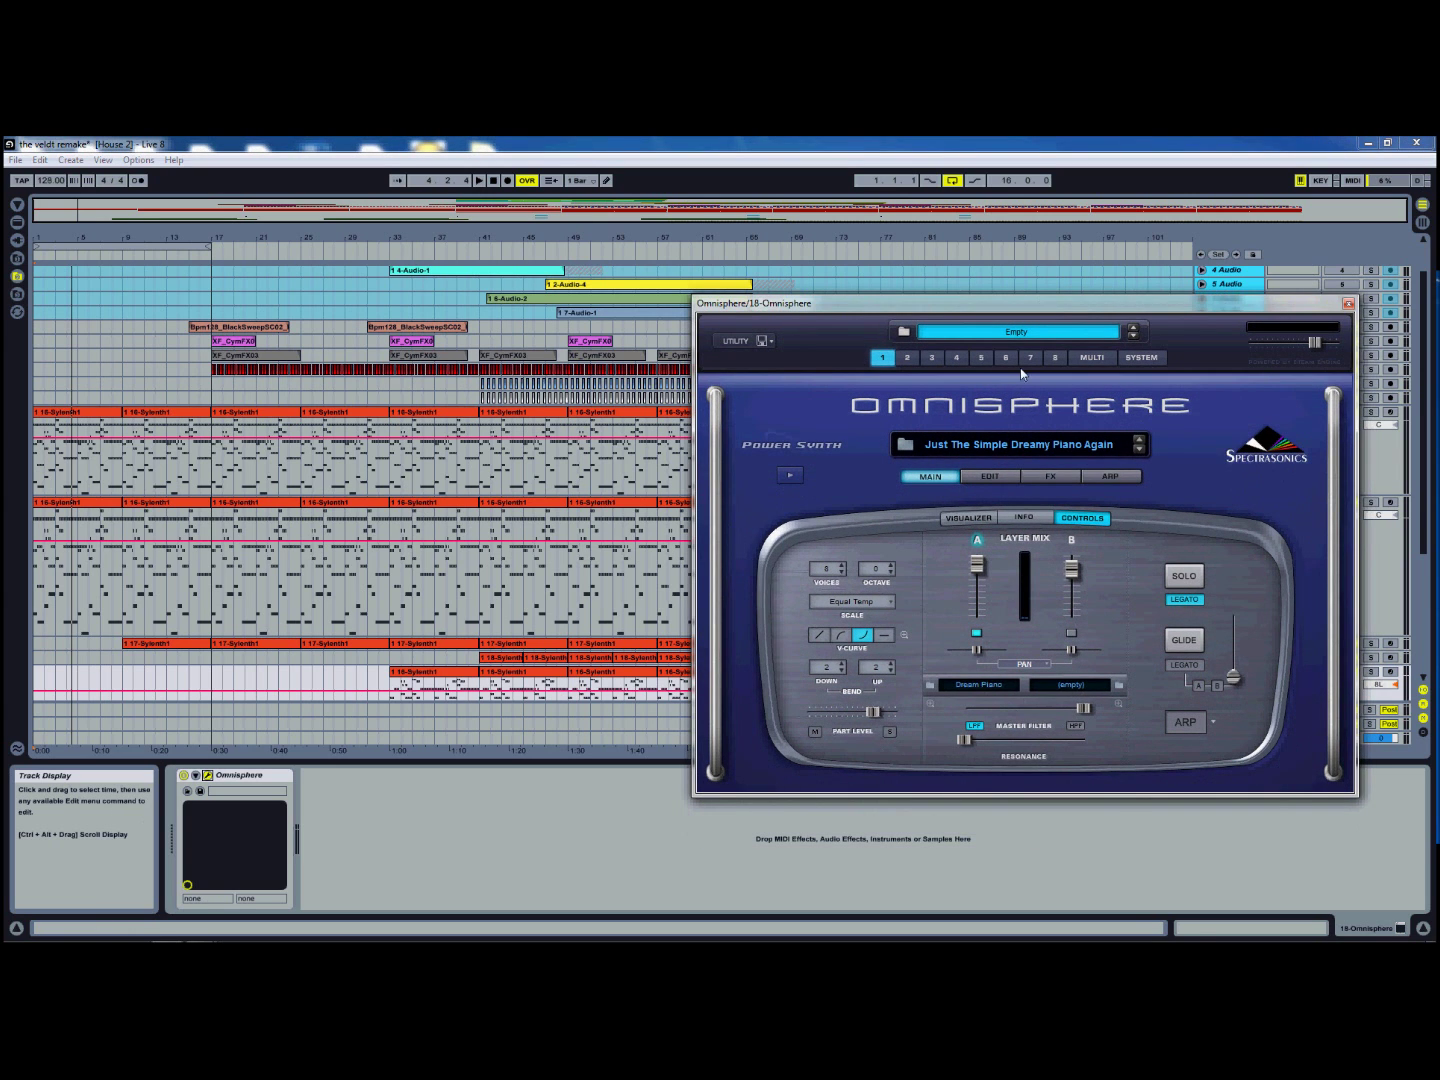
Step: Play from about bar 32 with track 18 soloed while viewing its Omnisphere piano patch, then close the plug-in window
{"action": "left_click", "coordinate": [383, 256]}
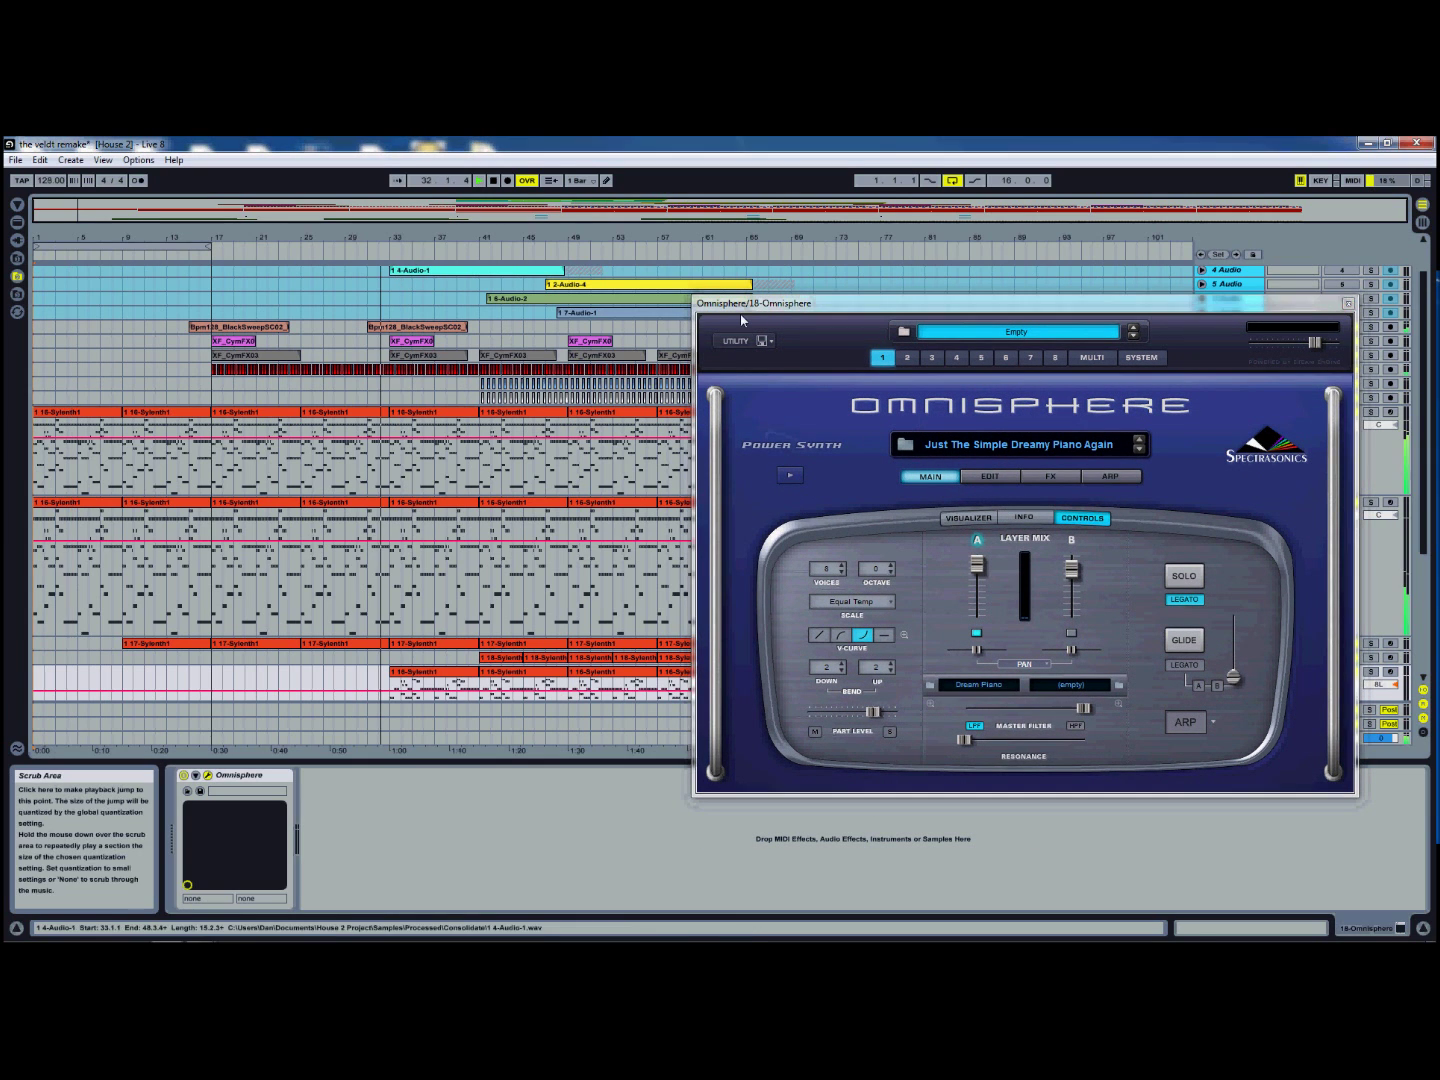
{"action": "left_click_drag", "start_coordinate": [742, 304], "coordinate": [486, 298]}
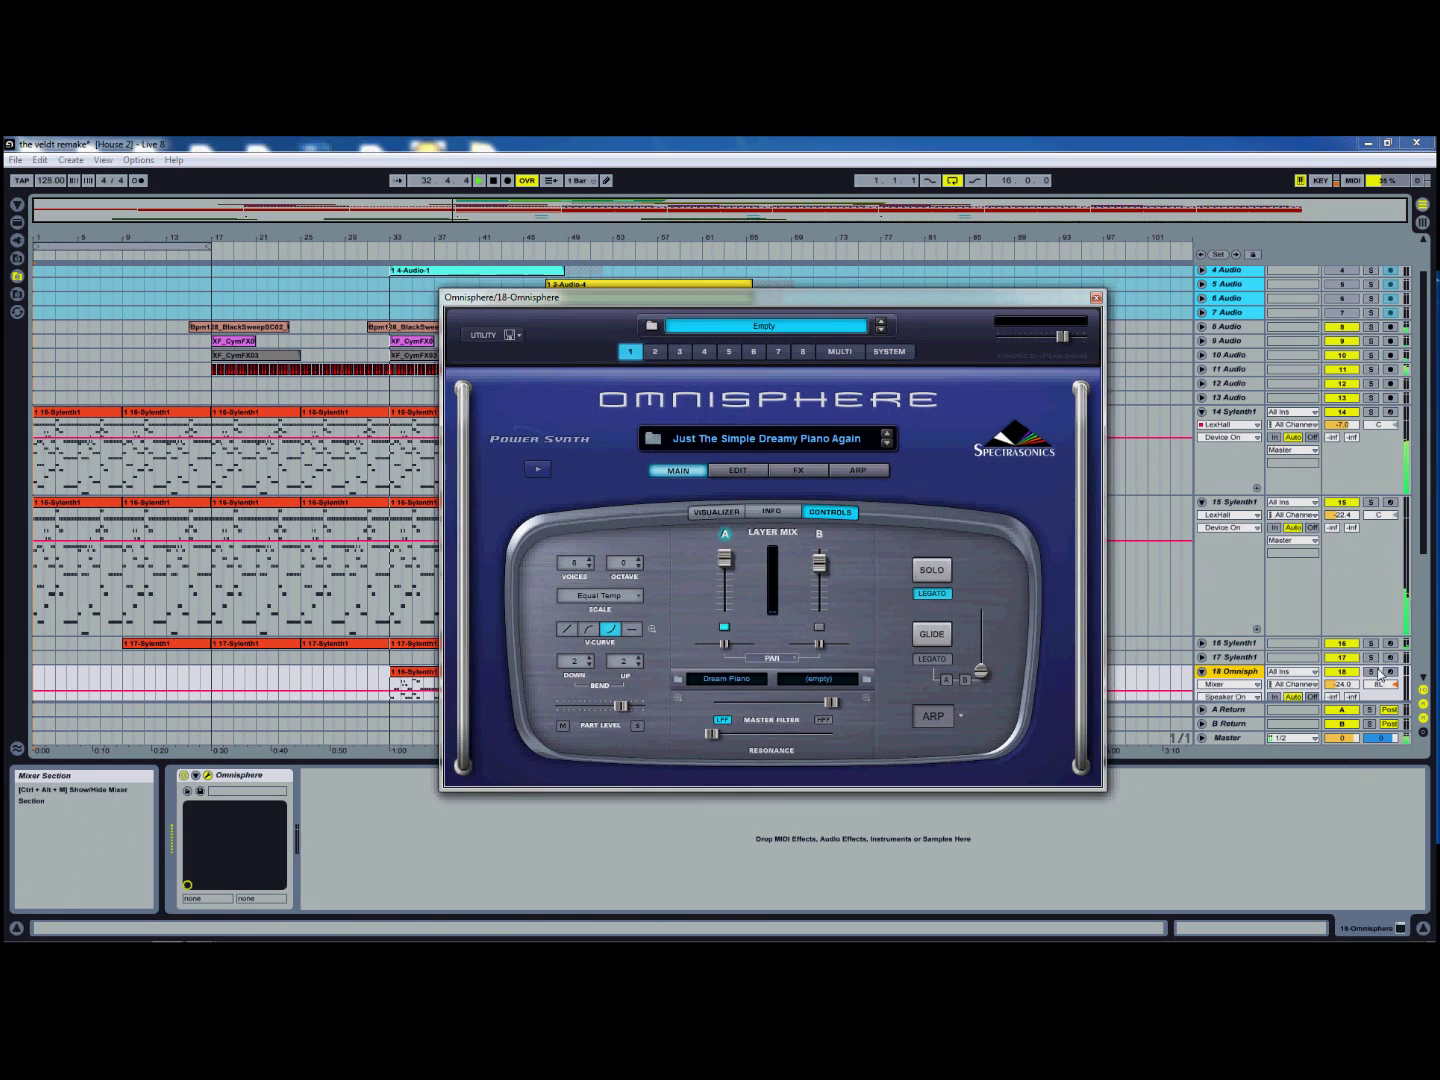
{"action": "left_click", "coordinate": [1373, 670]}
{"action": "left_click_drag", "start_coordinate": [791, 301], "coordinate": [878, 307]}
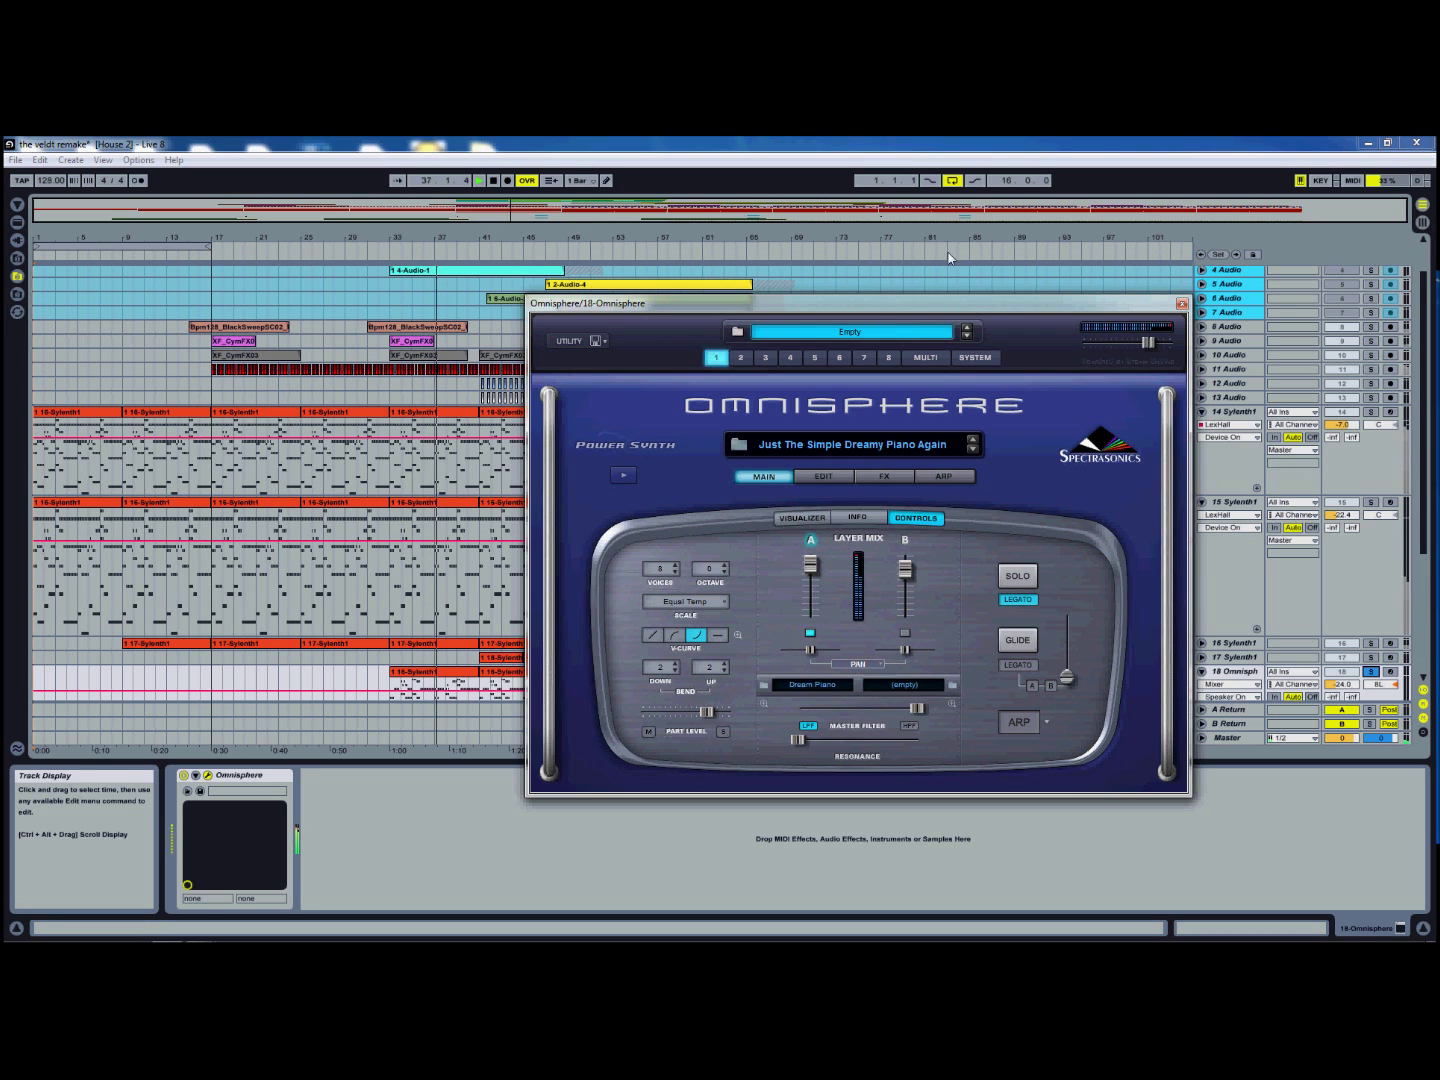
{"action": "left_click_drag", "start_coordinate": [973, 305], "coordinate": [952, 301]}
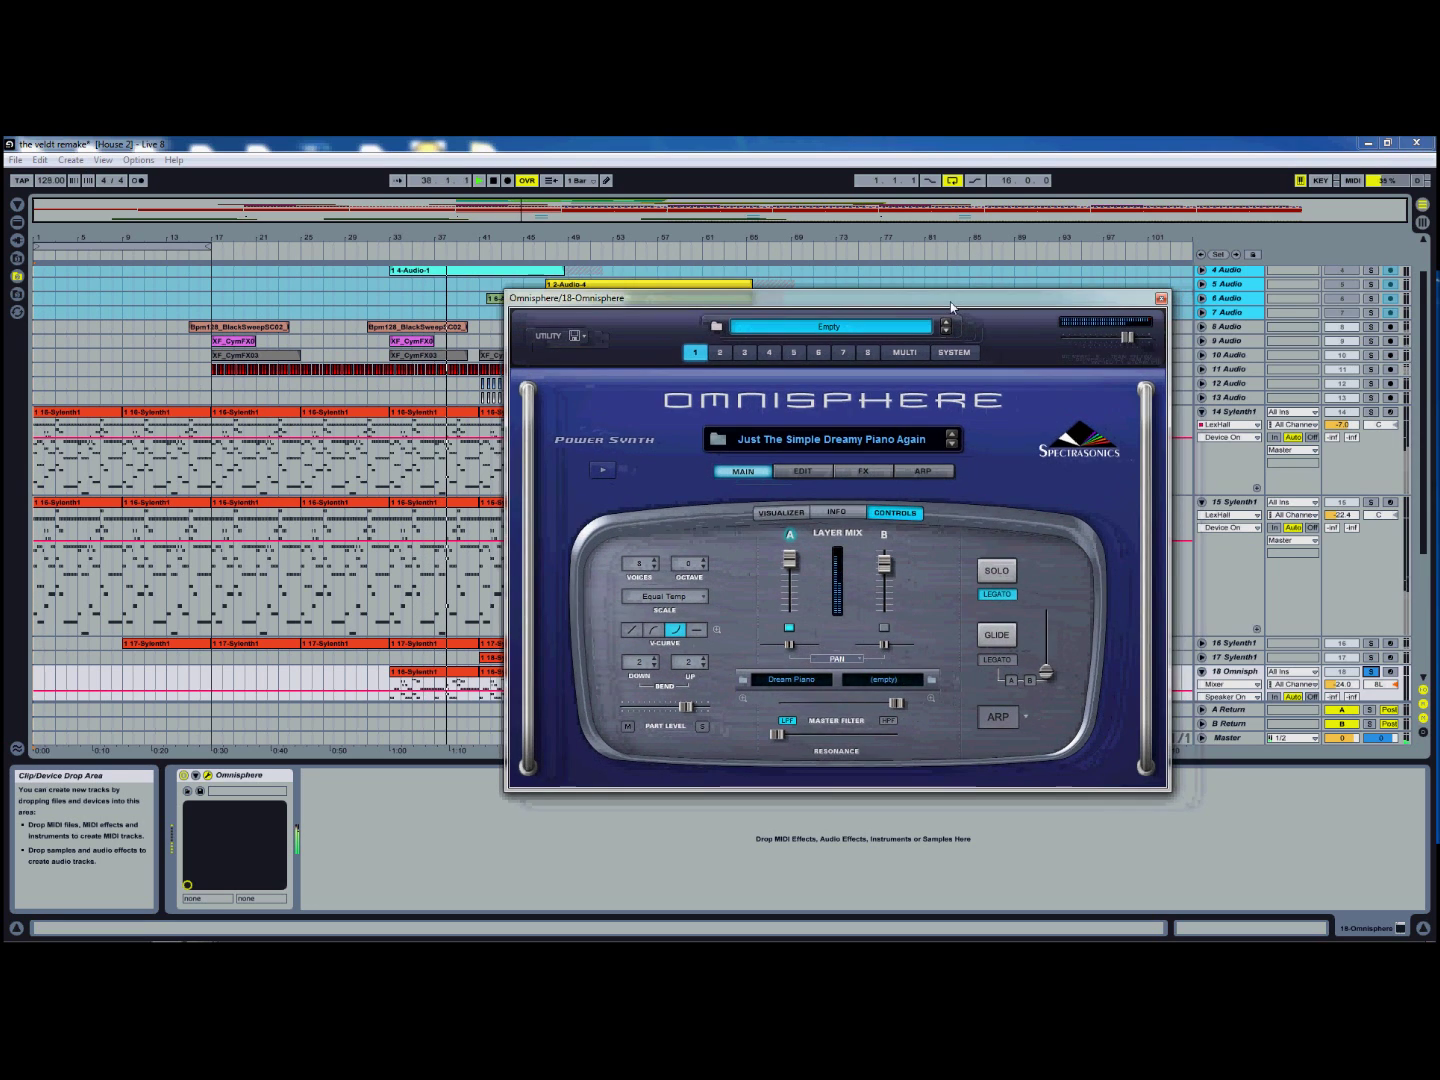
{"action": "left_click", "coordinate": [1162, 299]}
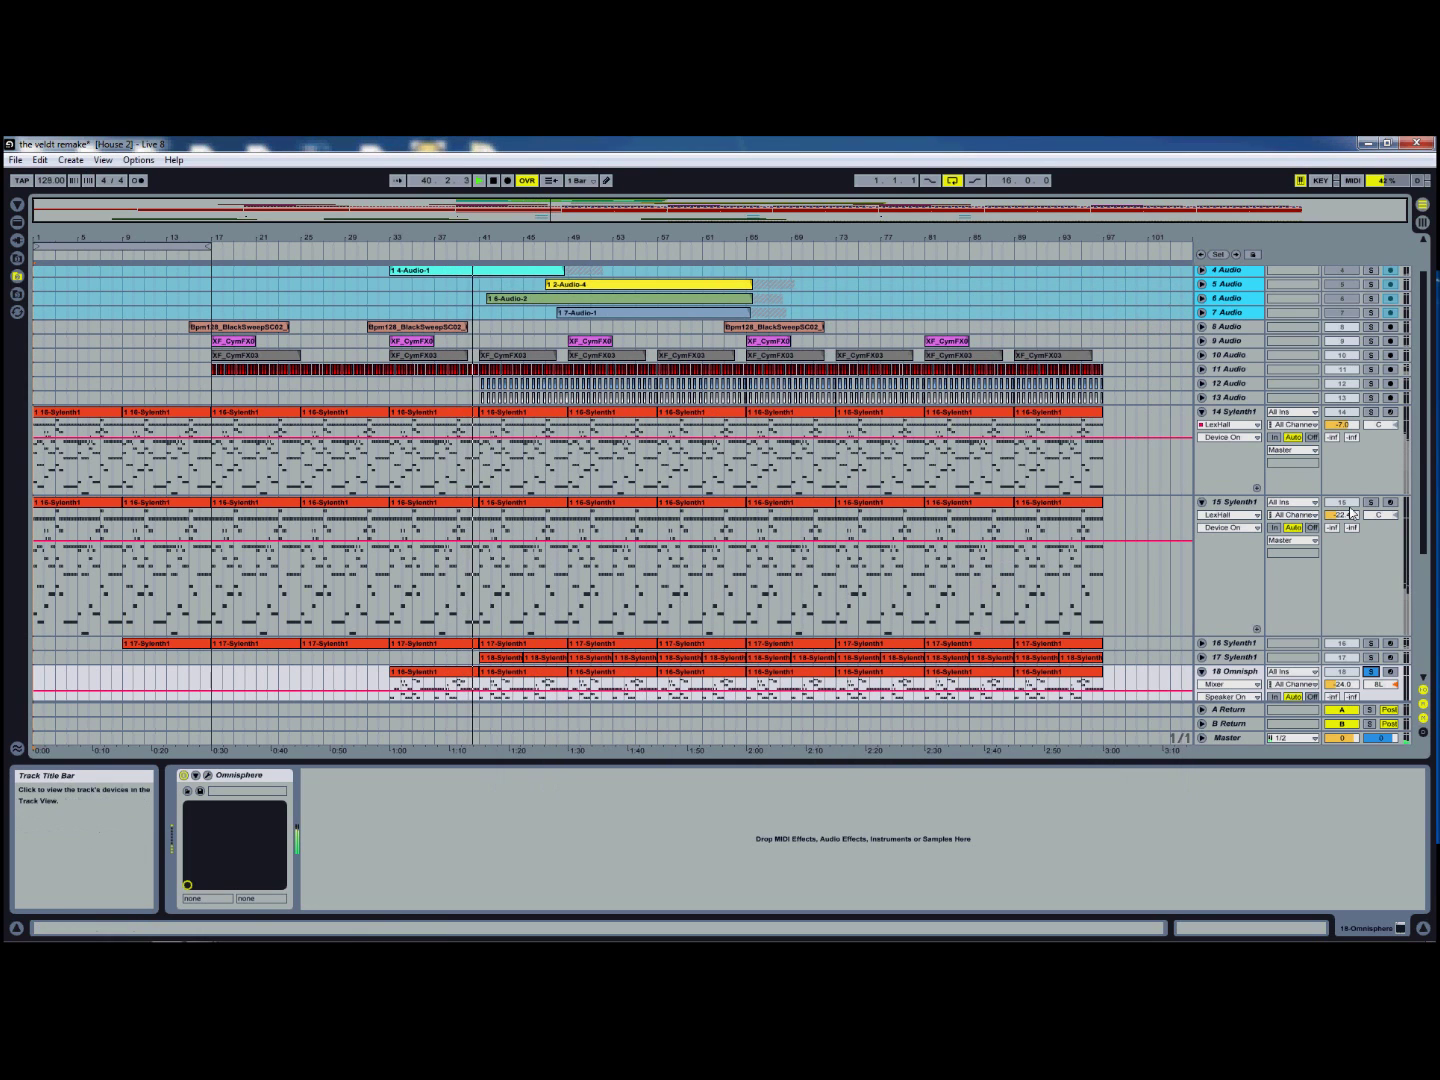
Step: Add tracks 15 and 14 to the solo to hear them together with track 18's piano
{"action": "left_click", "coordinate": [1372, 503], "text": "ctrl"}
{"action": "left_click", "coordinate": [1372, 413], "text": "ctrl"}
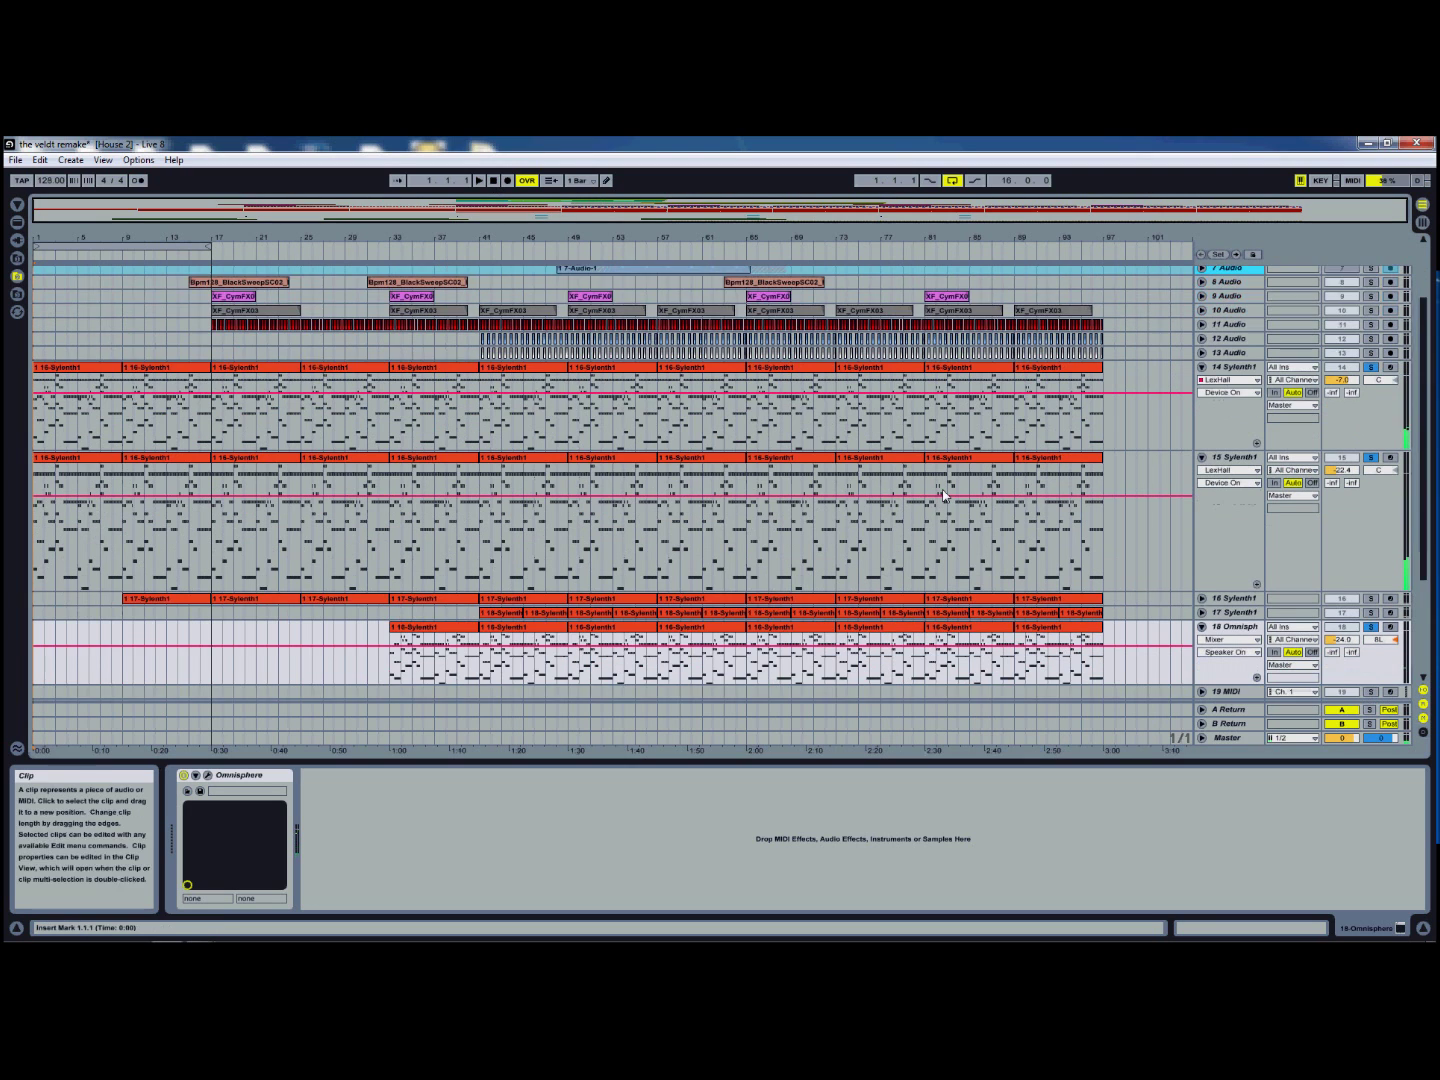
Step: Fold tracks 18, 15 and 14 in the arrangement and clear their solos
{"action": "scroll", "coordinate": [1202, 614], "scroll_direction": "down", "scroll_amount": 3}
{"action": "left_click", "coordinate": [1202, 612]}
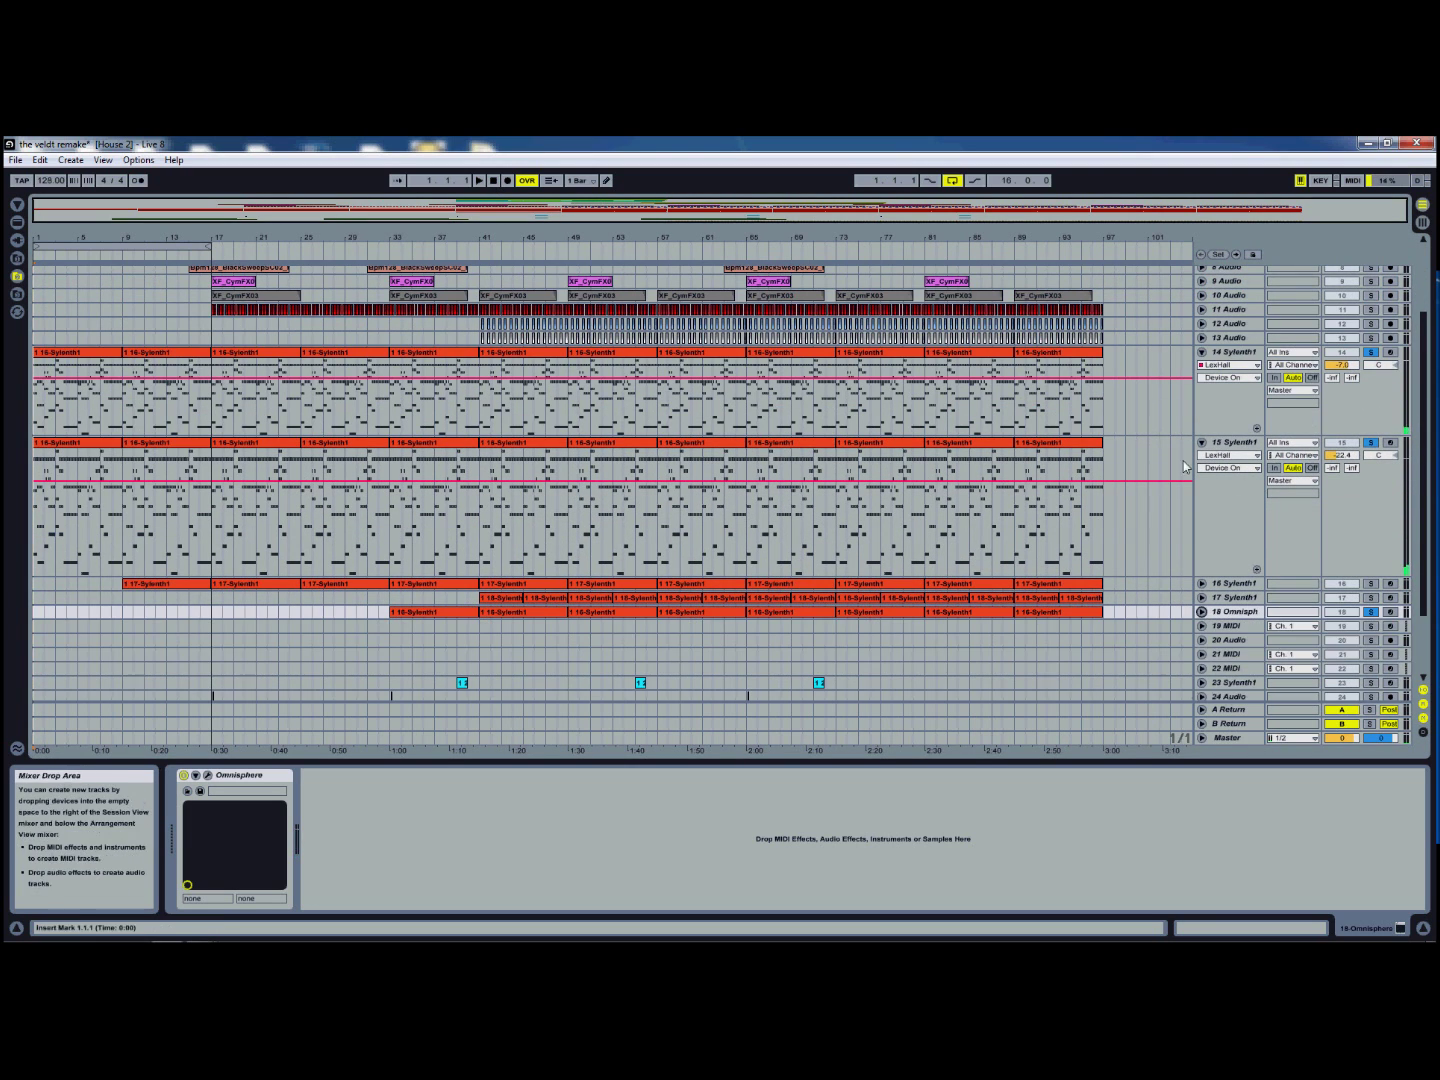
{"action": "left_click", "coordinate": [1202, 442]}
{"action": "left_click", "coordinate": [1201, 352]}
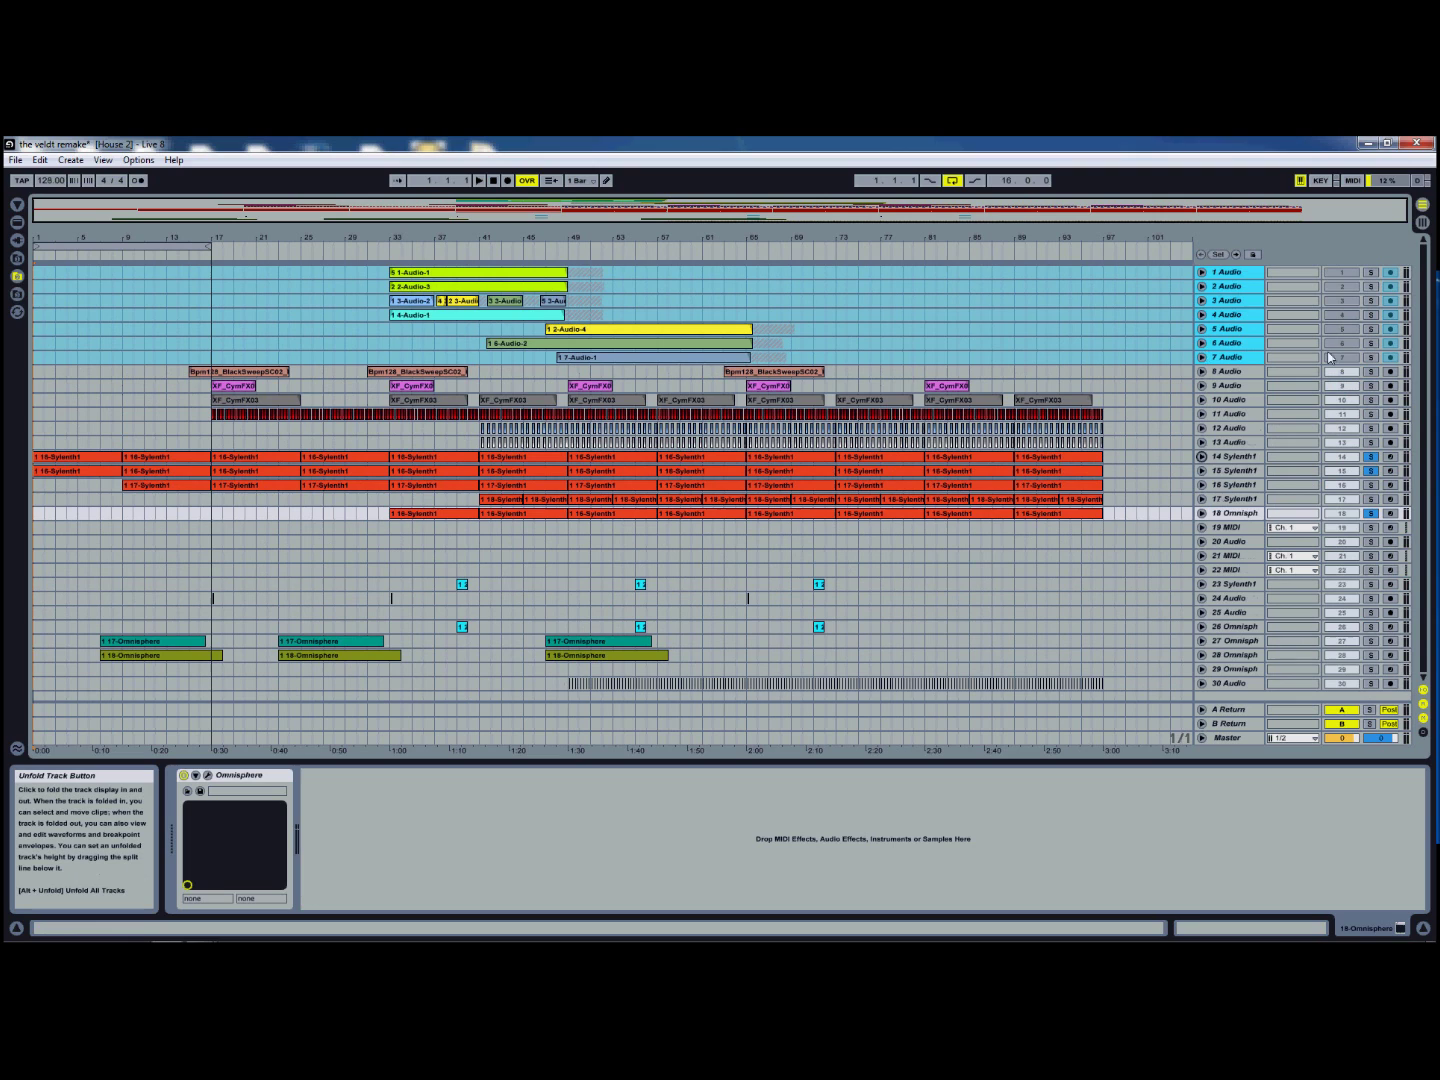
{"action": "left_click", "coordinate": [1374, 457]}
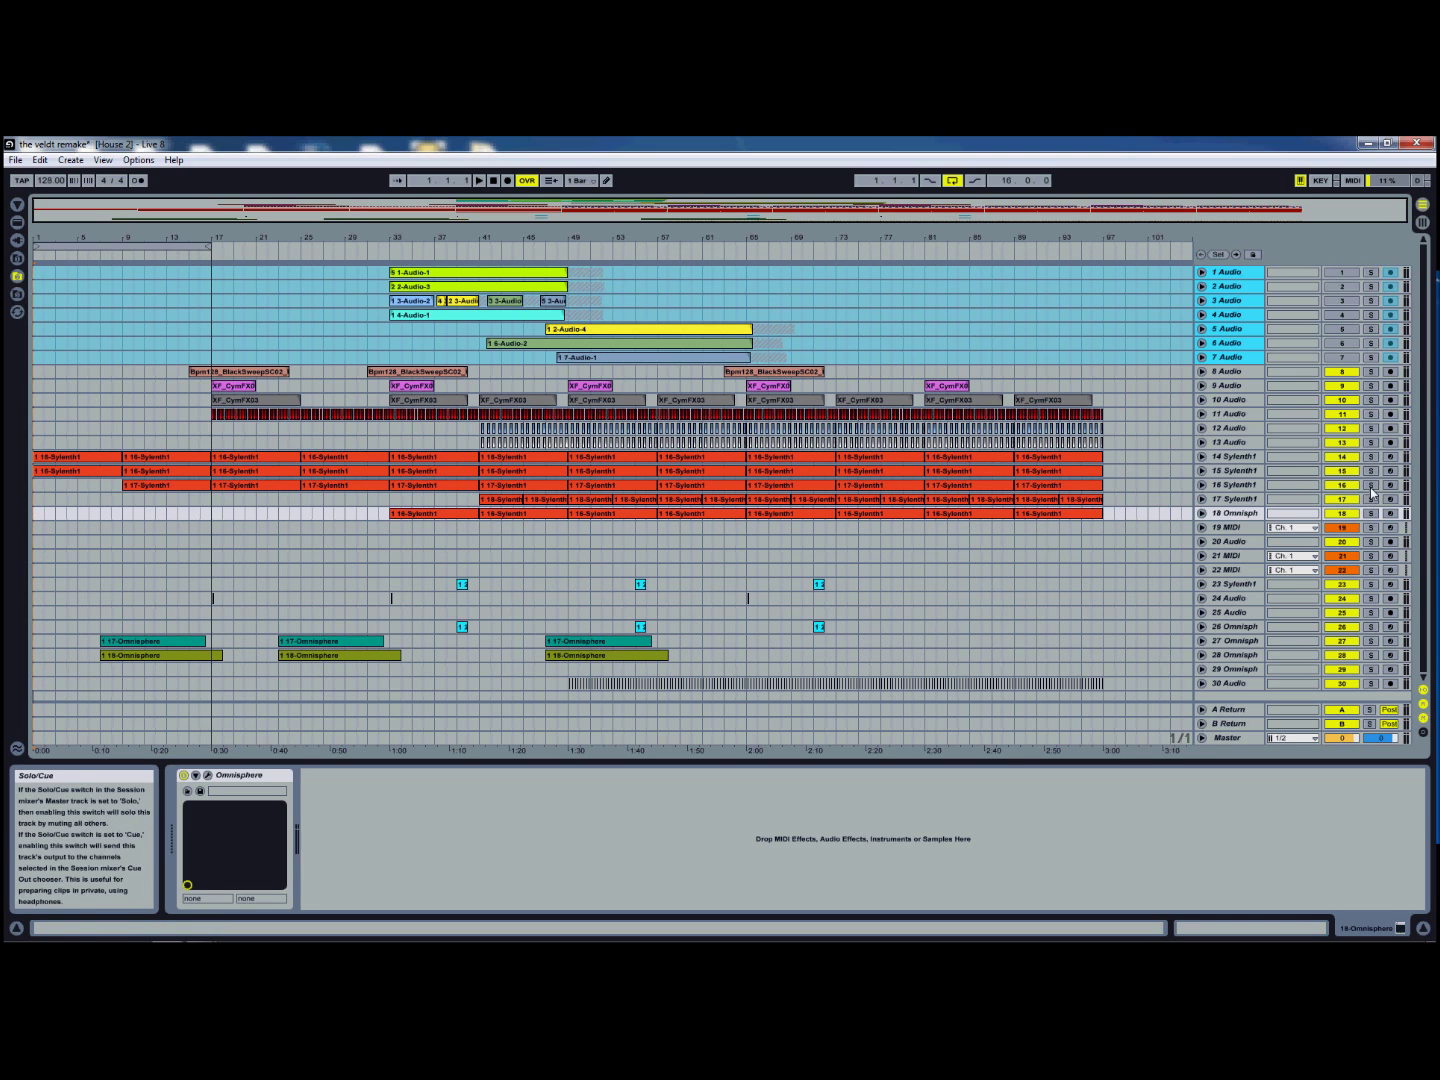
Step: Solo track 16 Sylenth1, play it from about bar 9, and stop playback
{"action": "left_click", "coordinate": [1372, 486]}
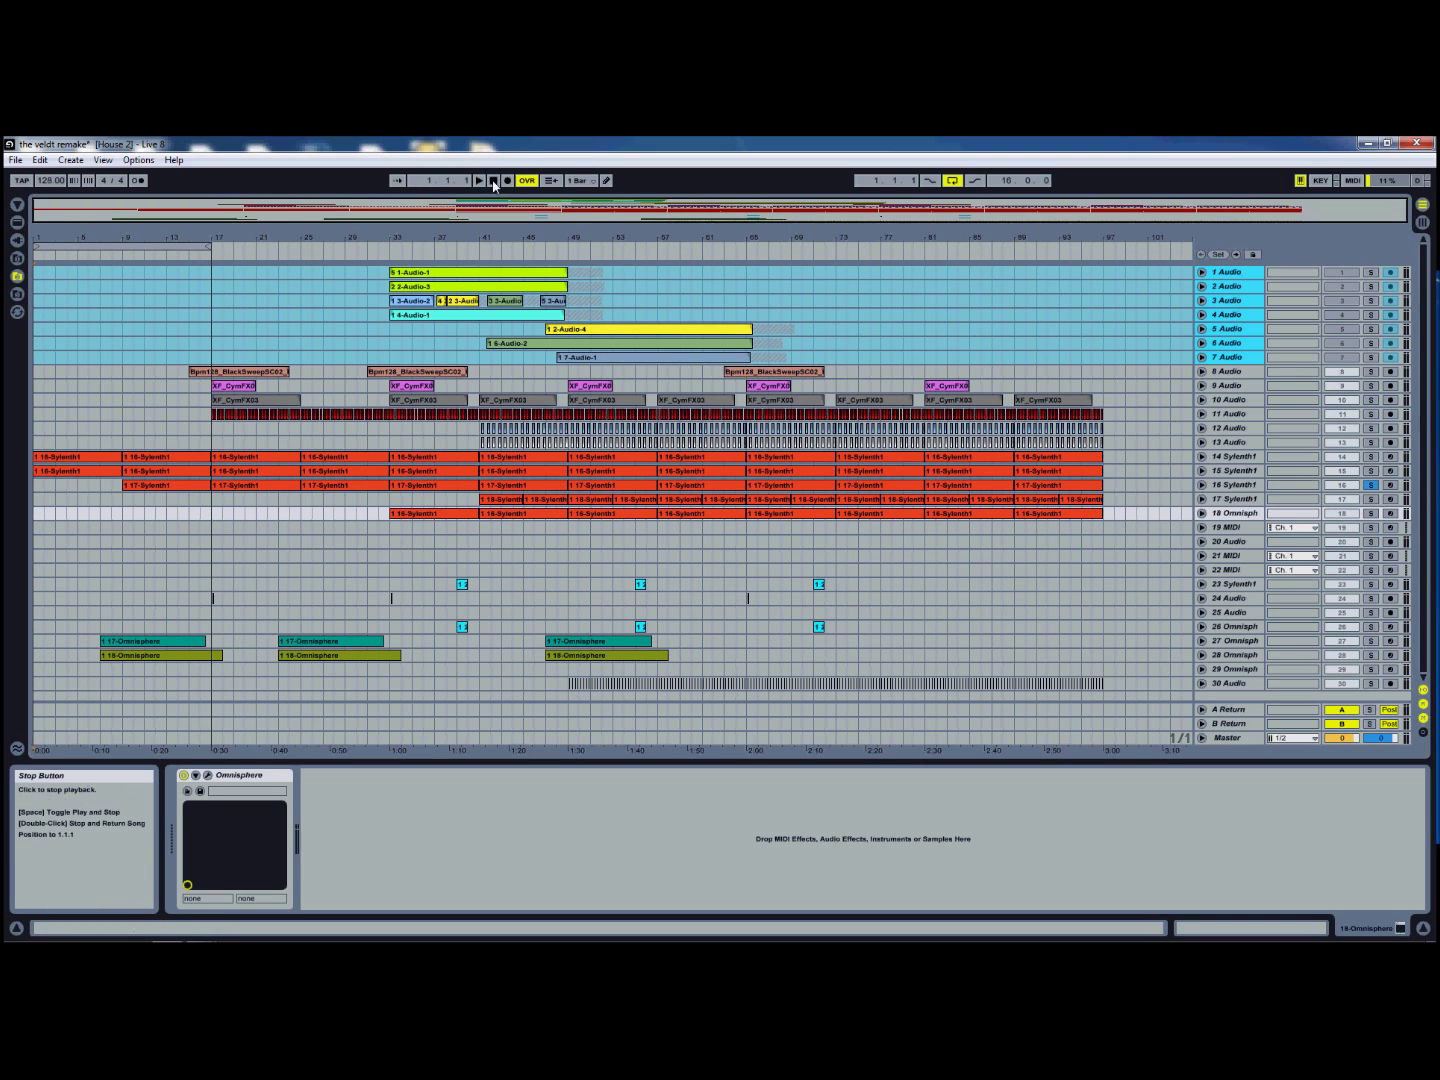
{"action": "left_click", "coordinate": [117, 255]}
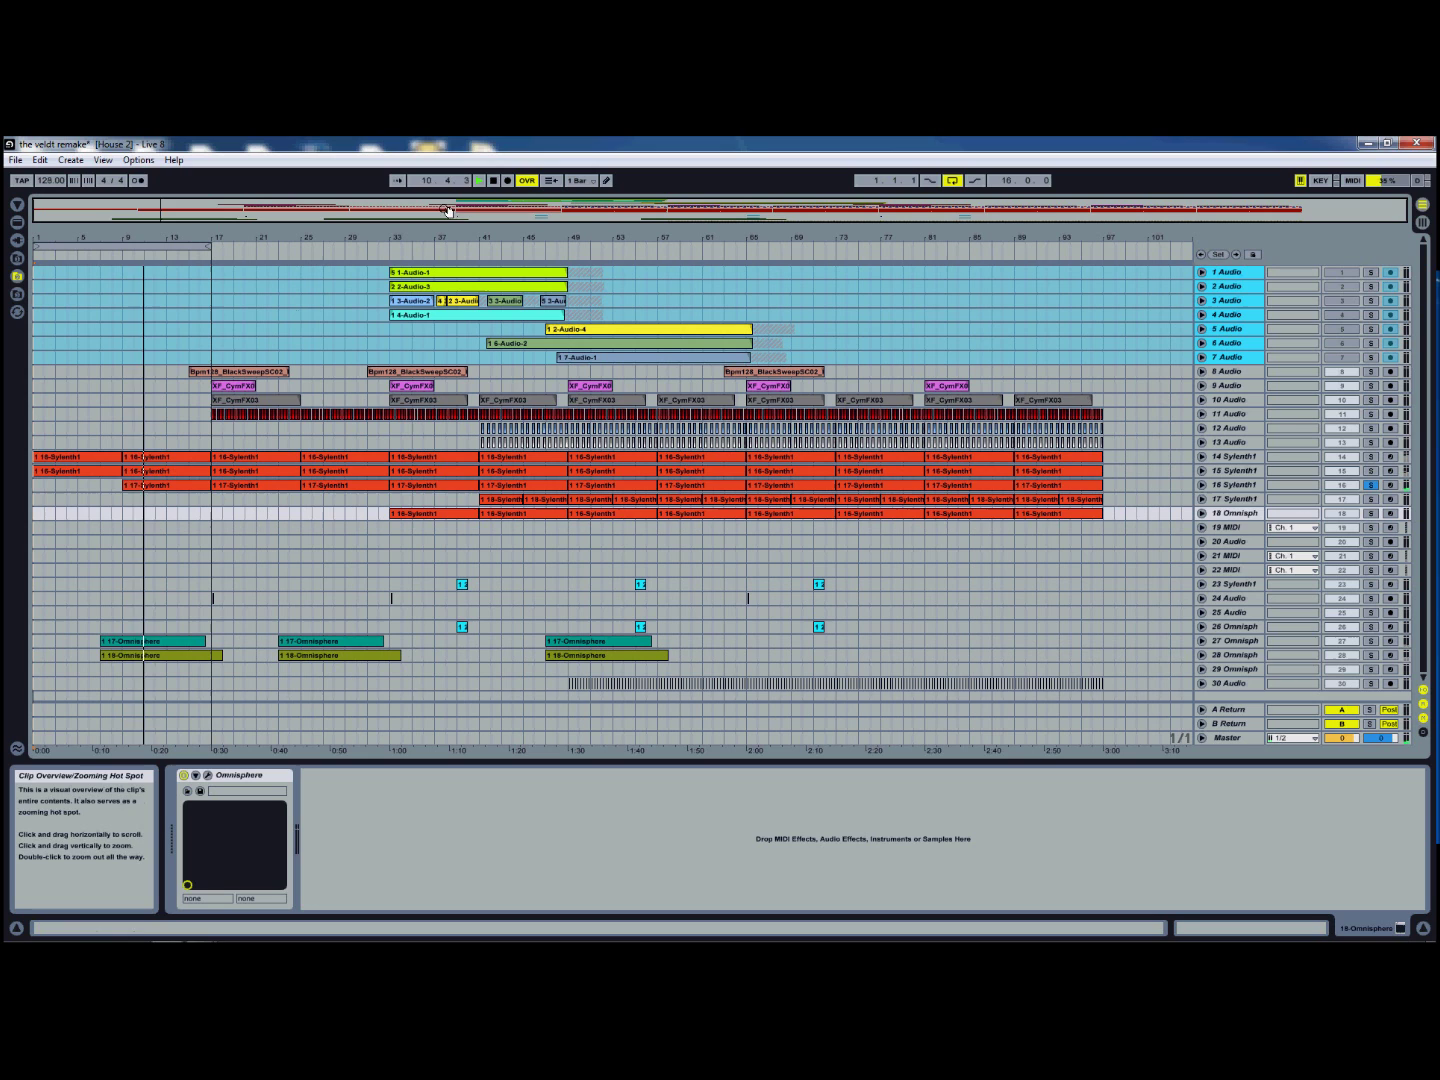
{"action": "left_click", "coordinate": [493, 185]}
Step: Review track 16's Sylenth1 settings and preset list, close the synth window, and point out its sidechained compressor and LexHall reverb
{"action": "left_click", "coordinate": [1237, 485]}
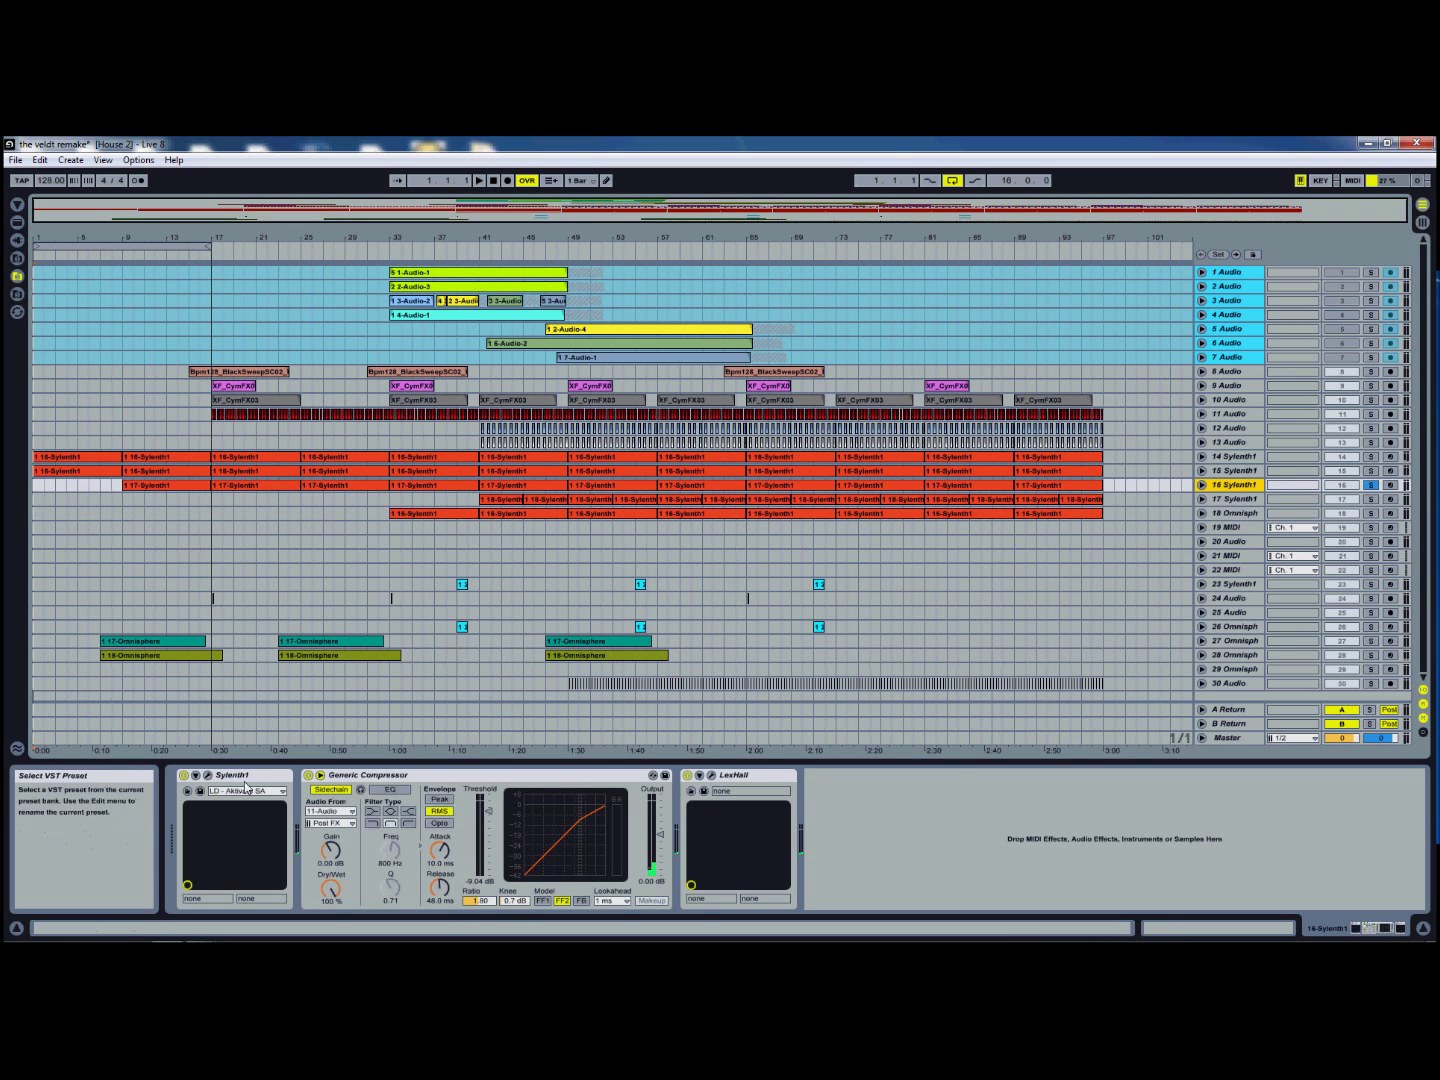
{"action": "left_click", "coordinate": [208, 775]}
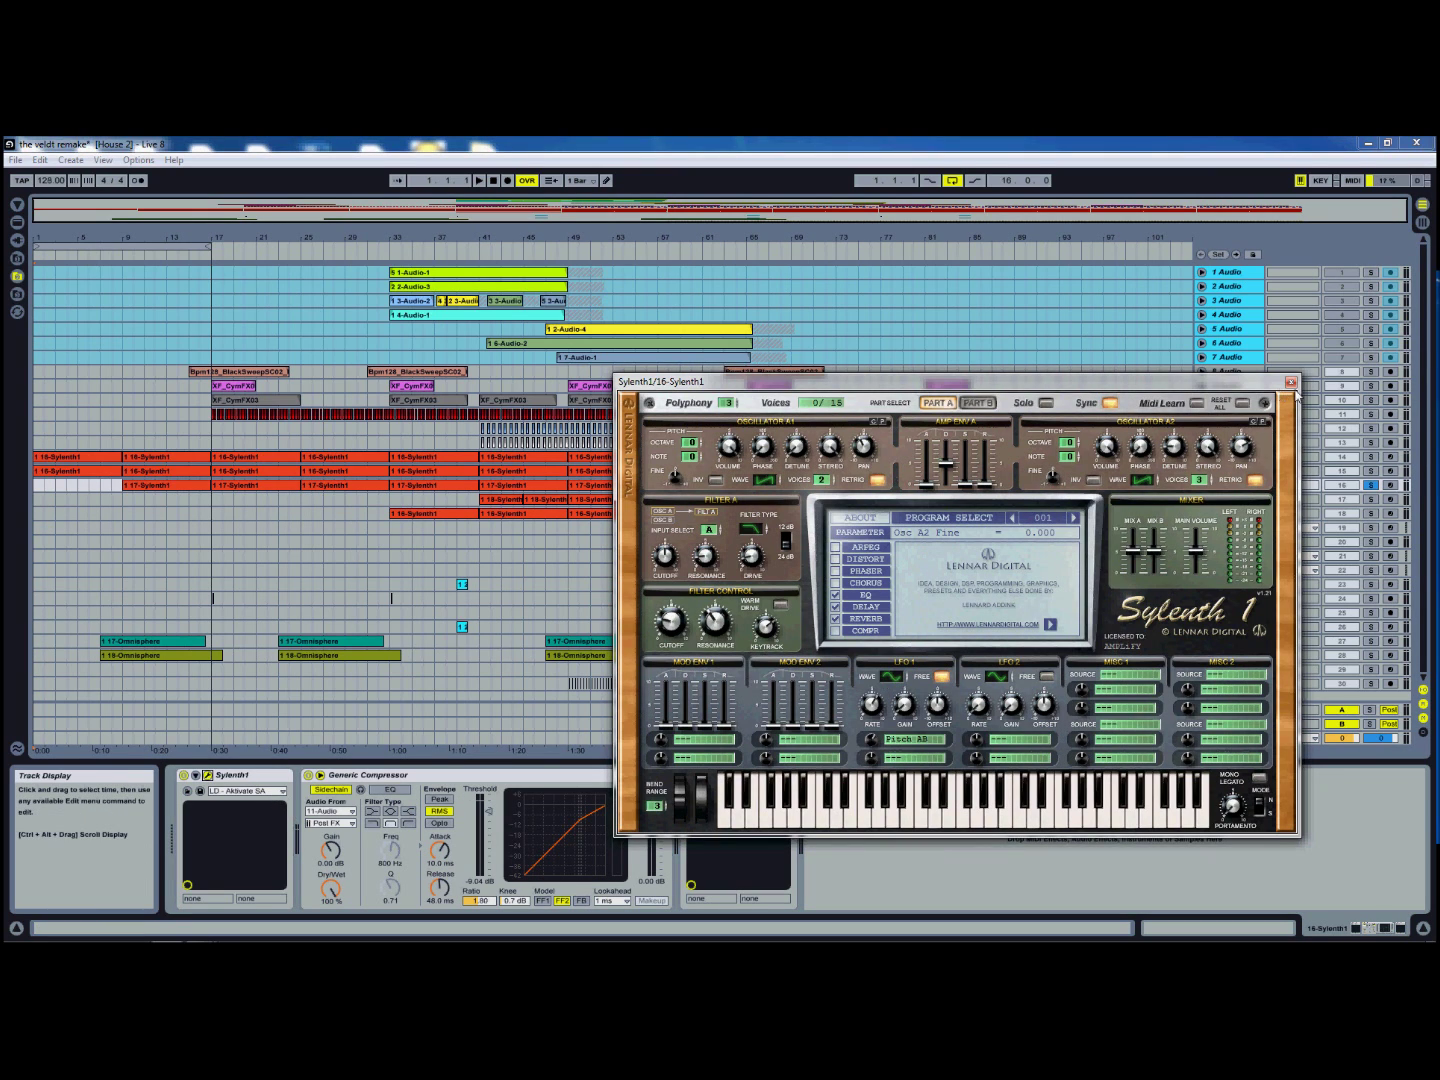
{"action": "left_click", "coordinate": [283, 791]}
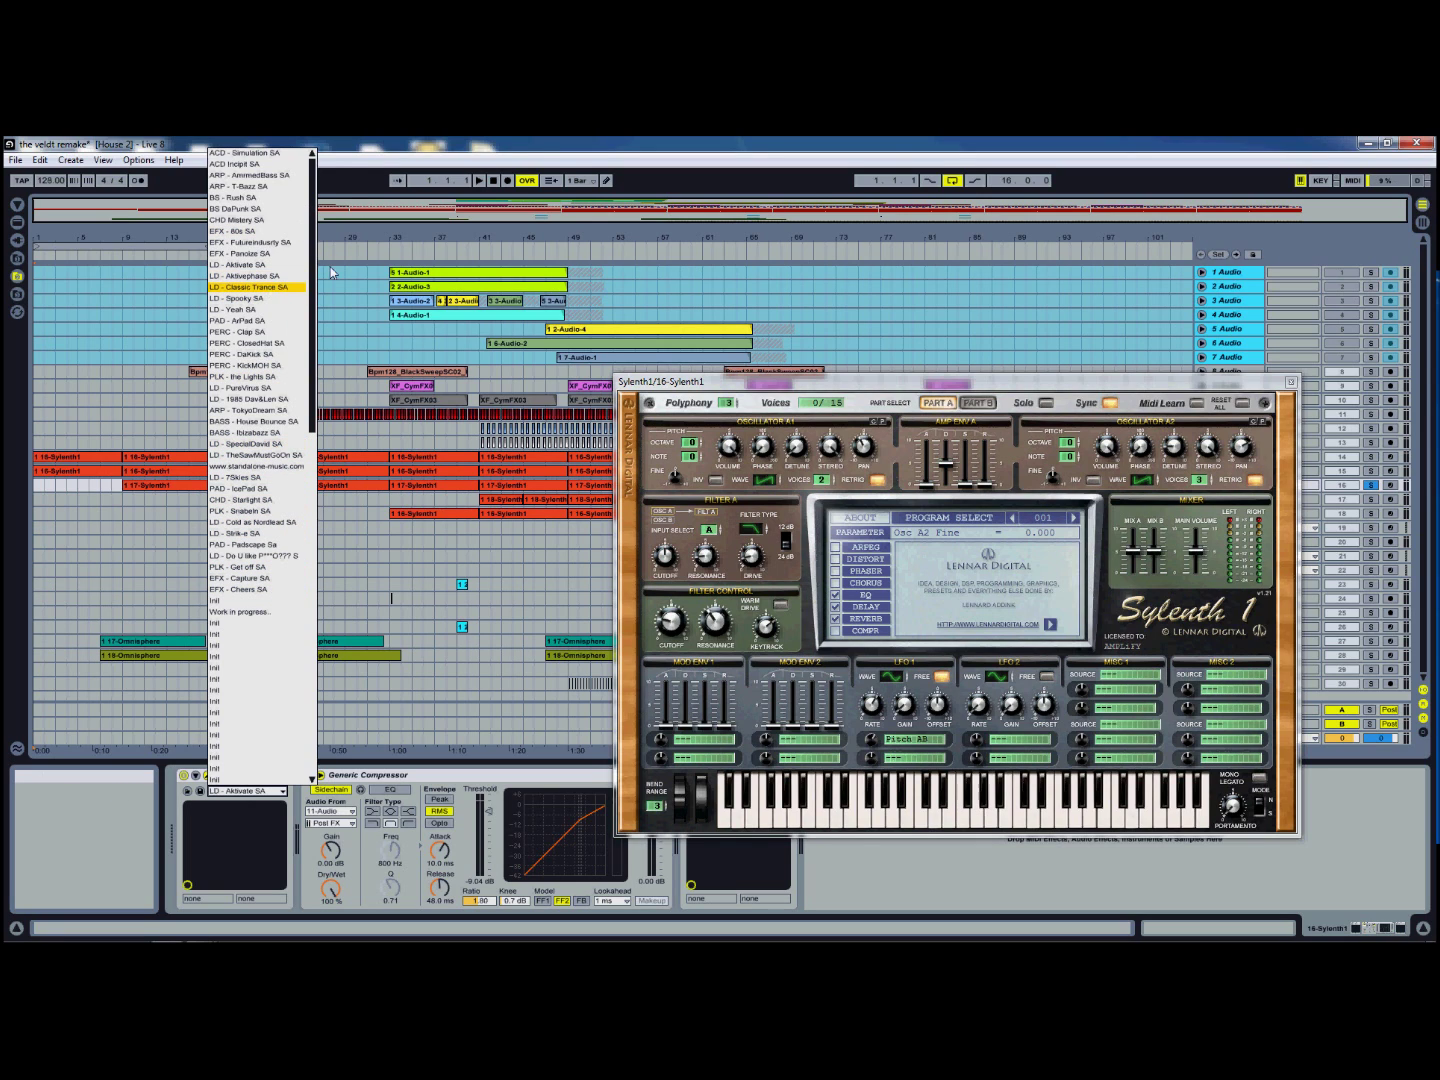
{"action": "left_click", "coordinate": [542, 143]}
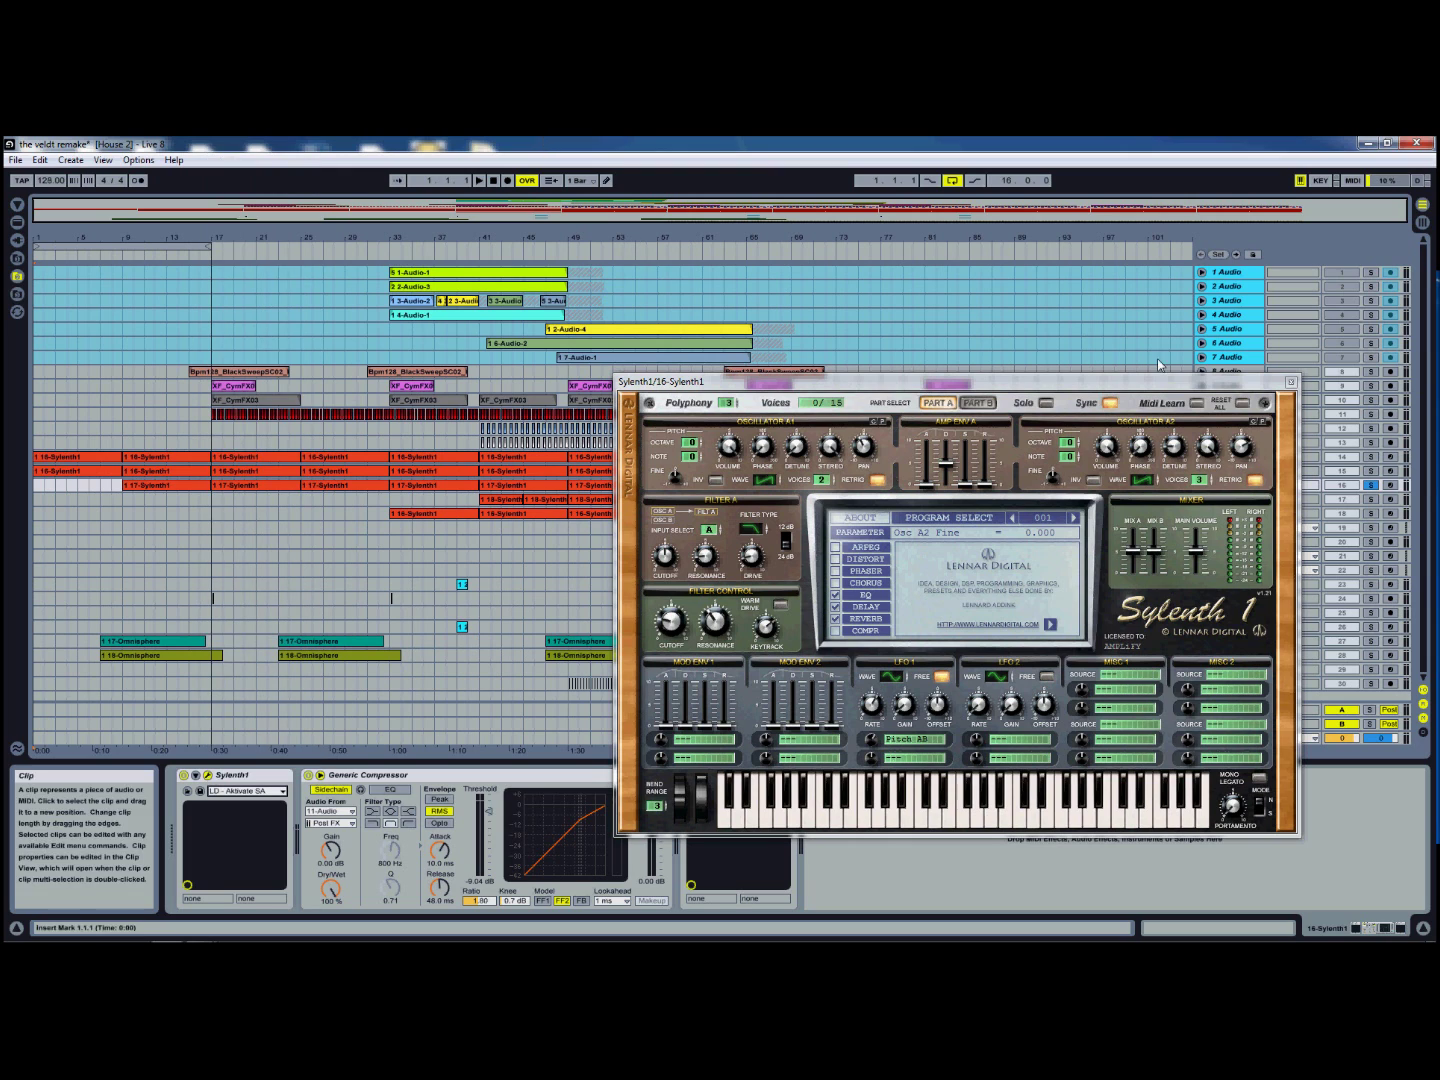
{"action": "left_click", "coordinate": [1291, 383]}
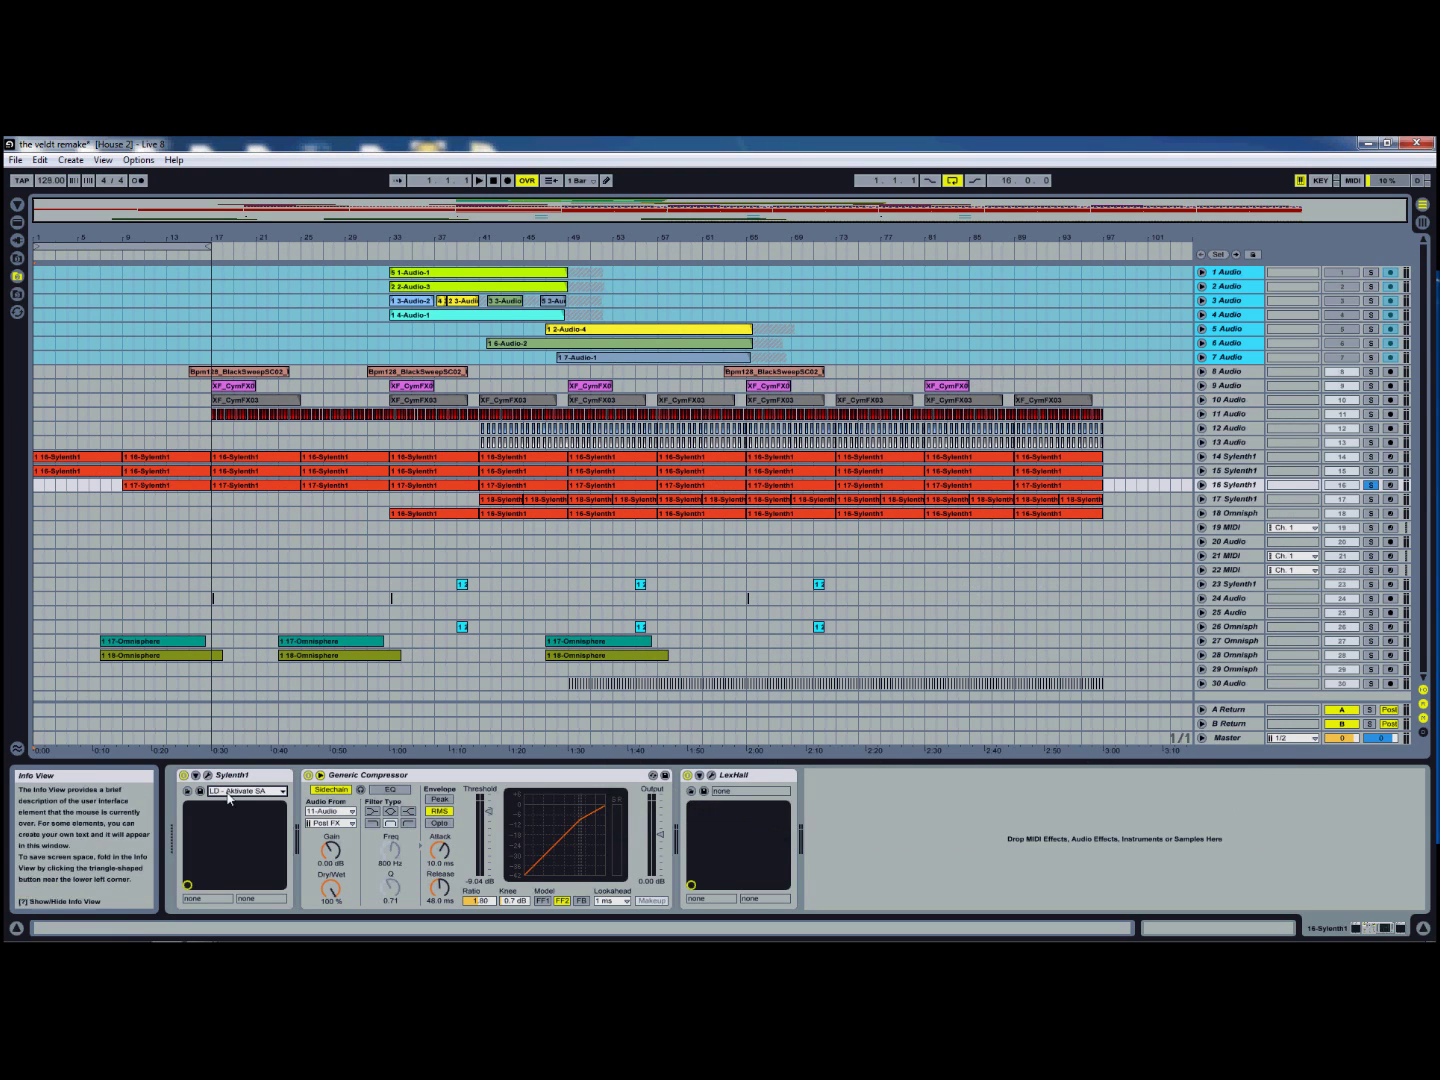
{"action": "left_click", "coordinate": [418, 778]}
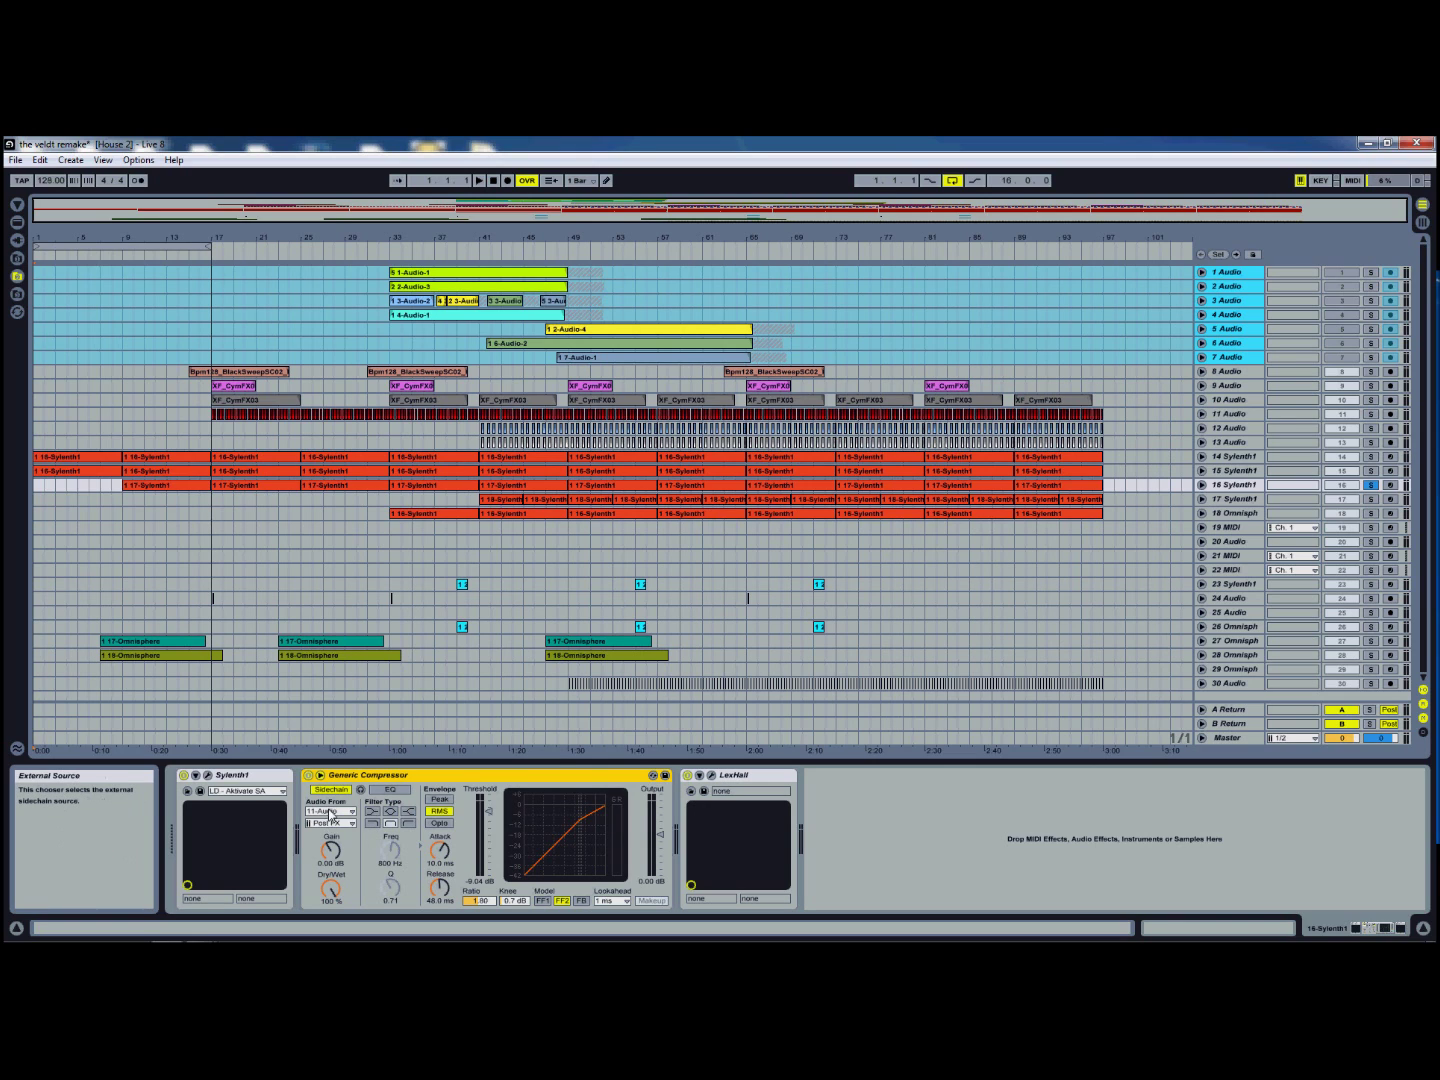
{"action": "left_click", "coordinate": [739, 778]}
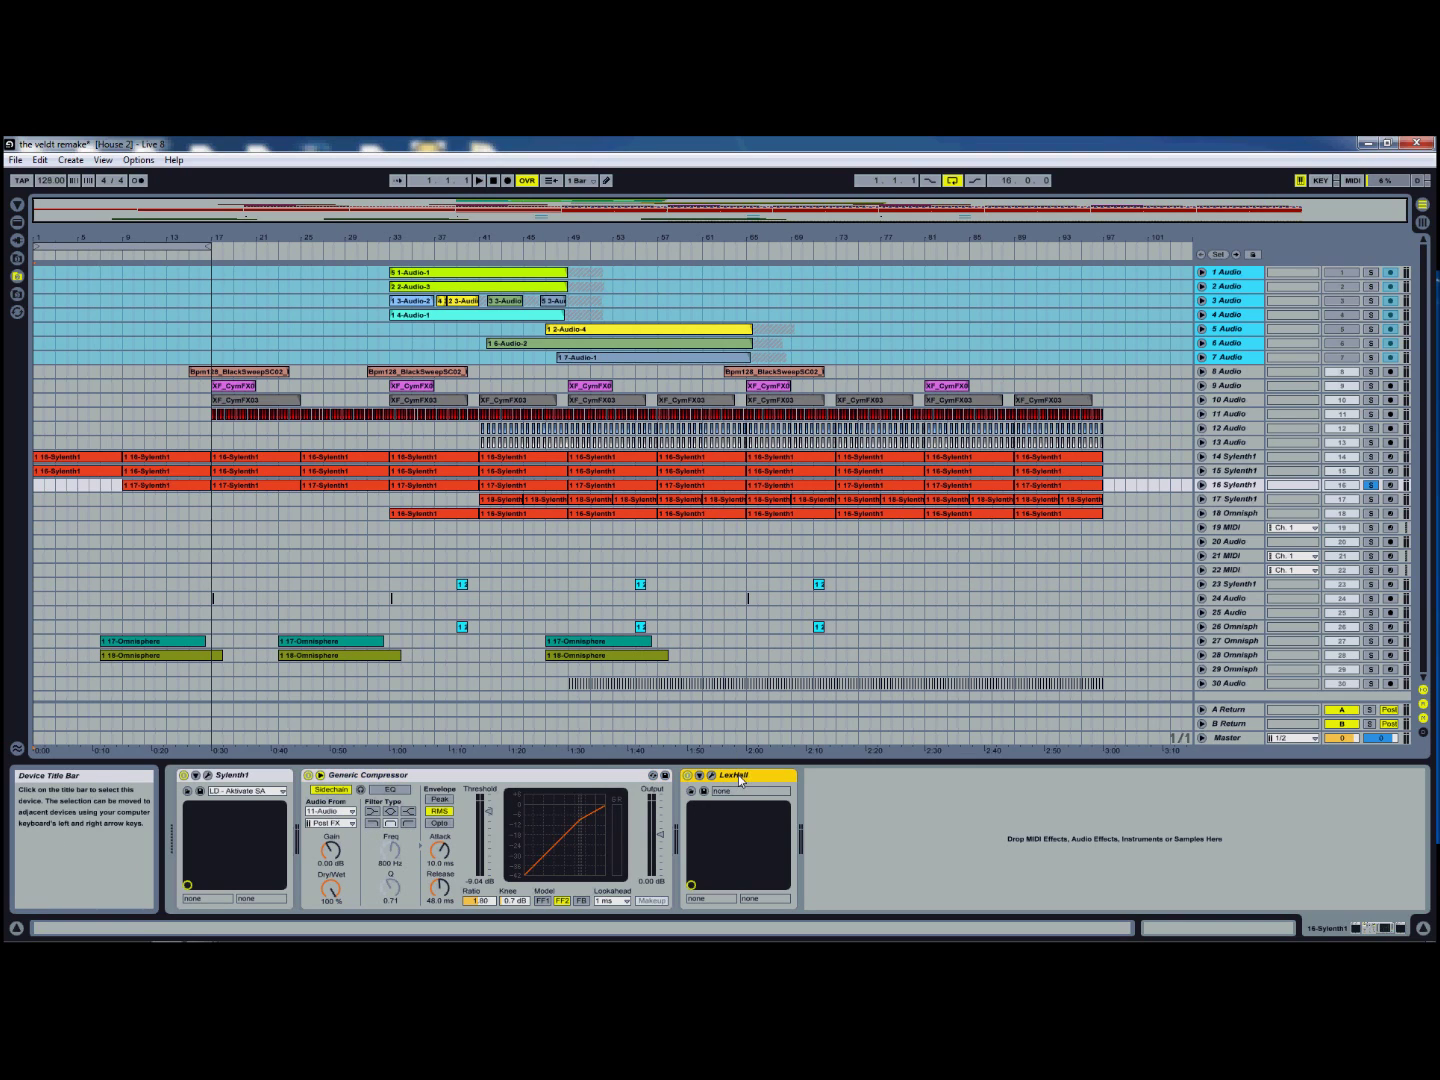
Step: Play the soloed track 16 from about bar 16, unfold it to look at its notes, and stop playback
{"action": "left_click", "coordinate": [197, 253]}
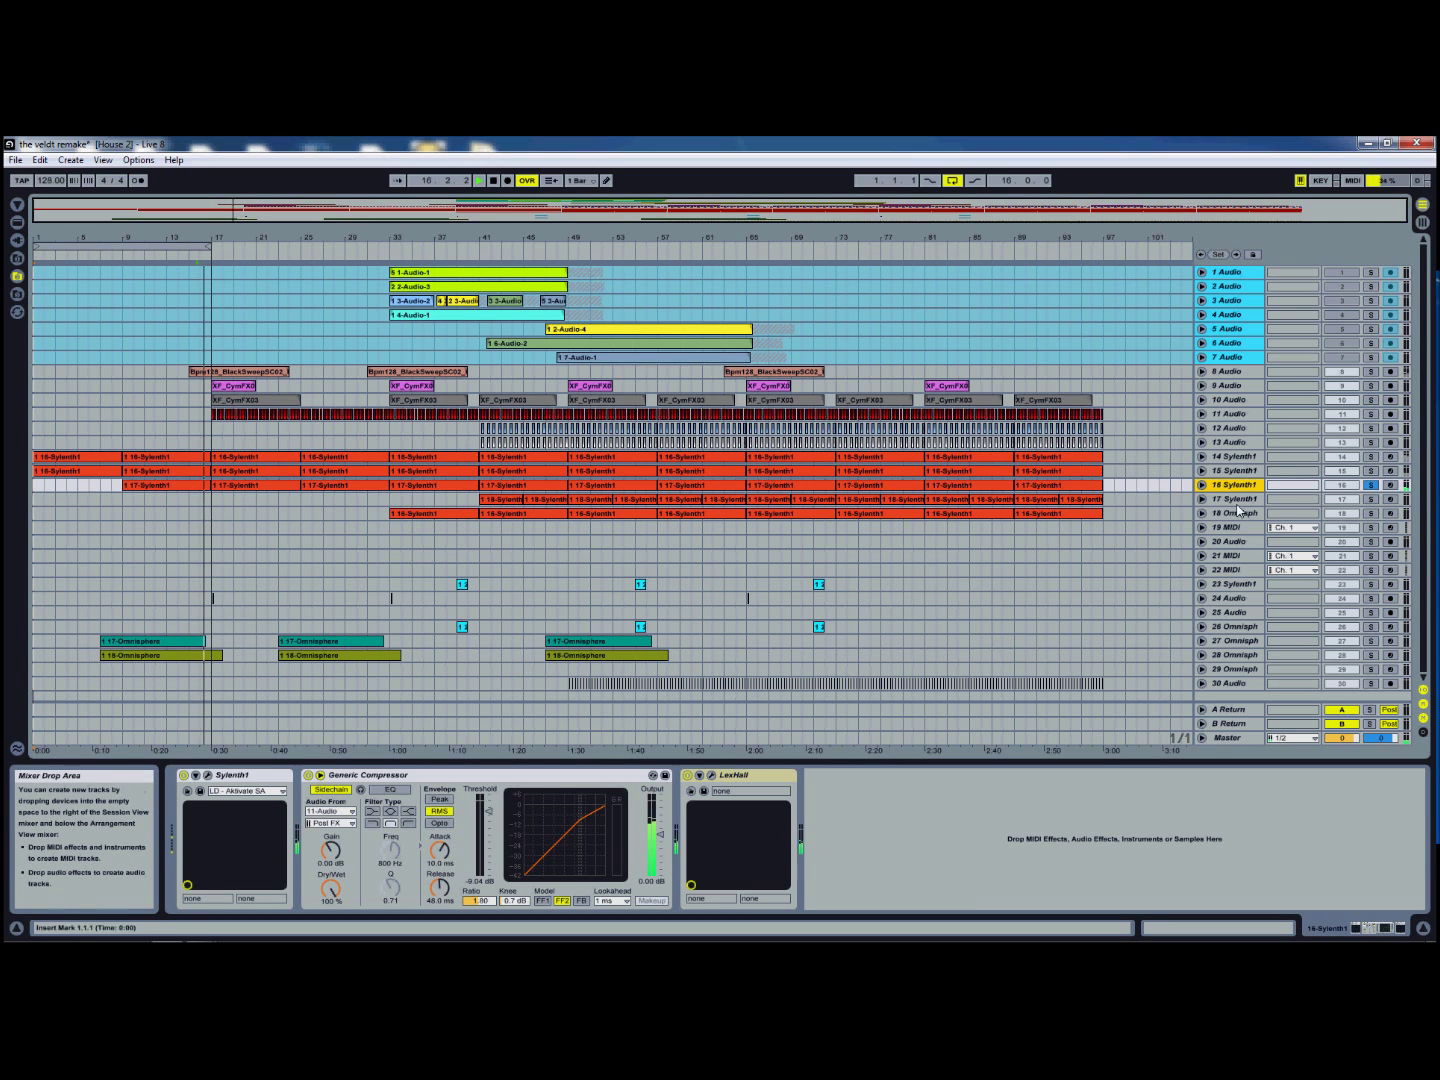
{"action": "left_click", "coordinate": [1202, 485]}
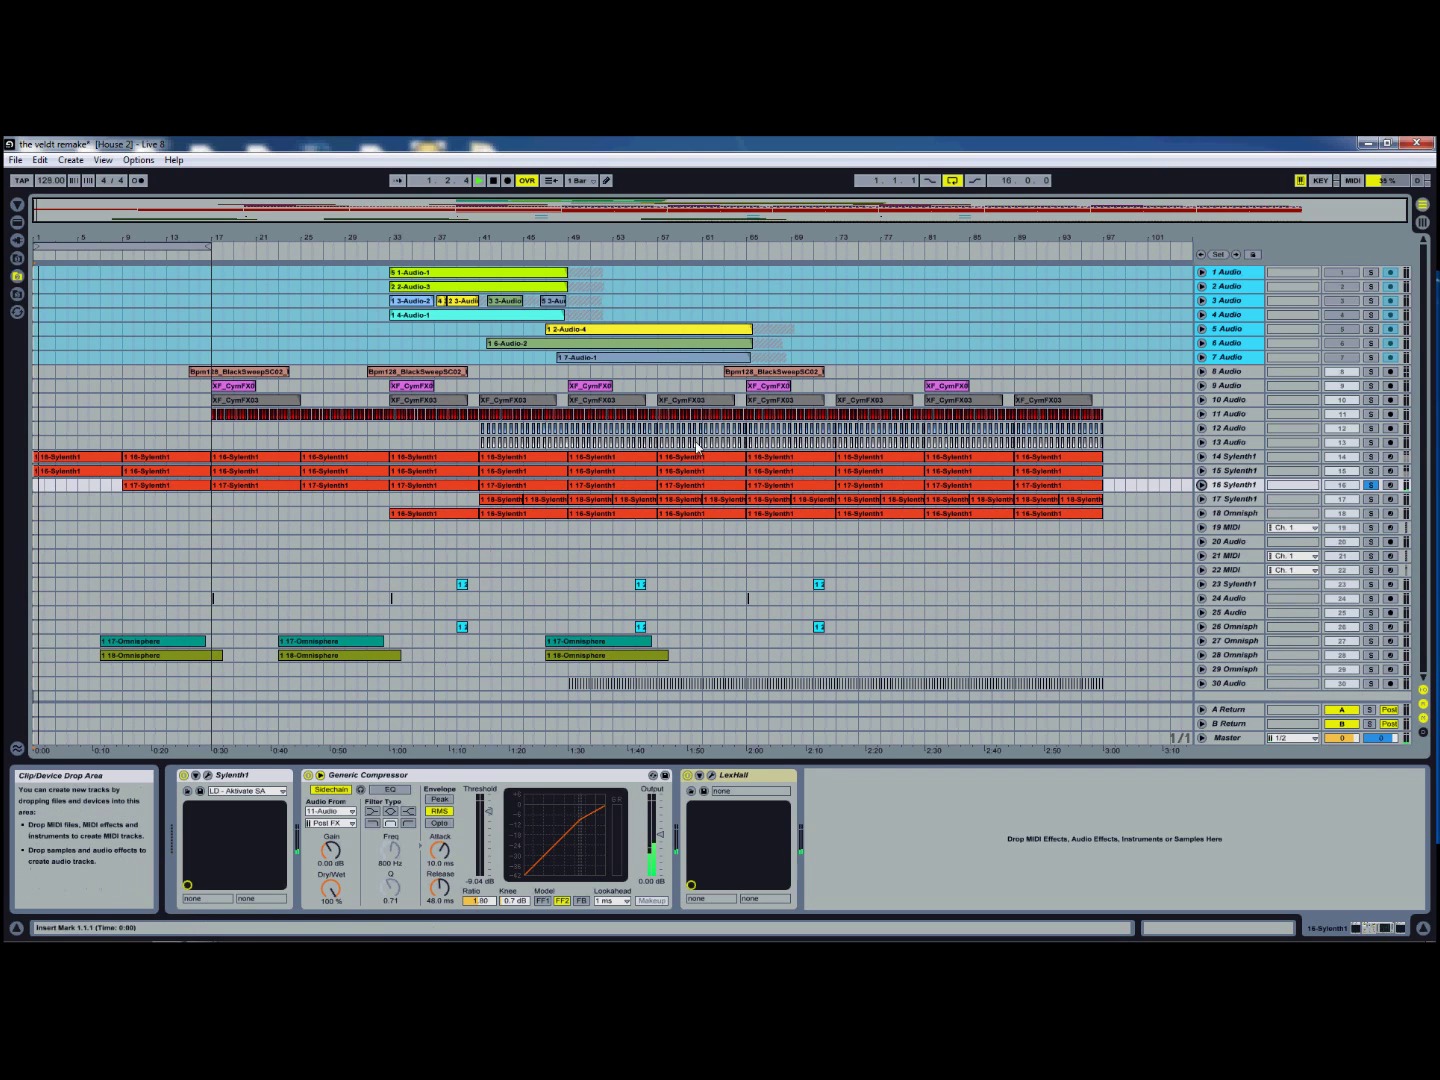
{"action": "key", "text": "space"}
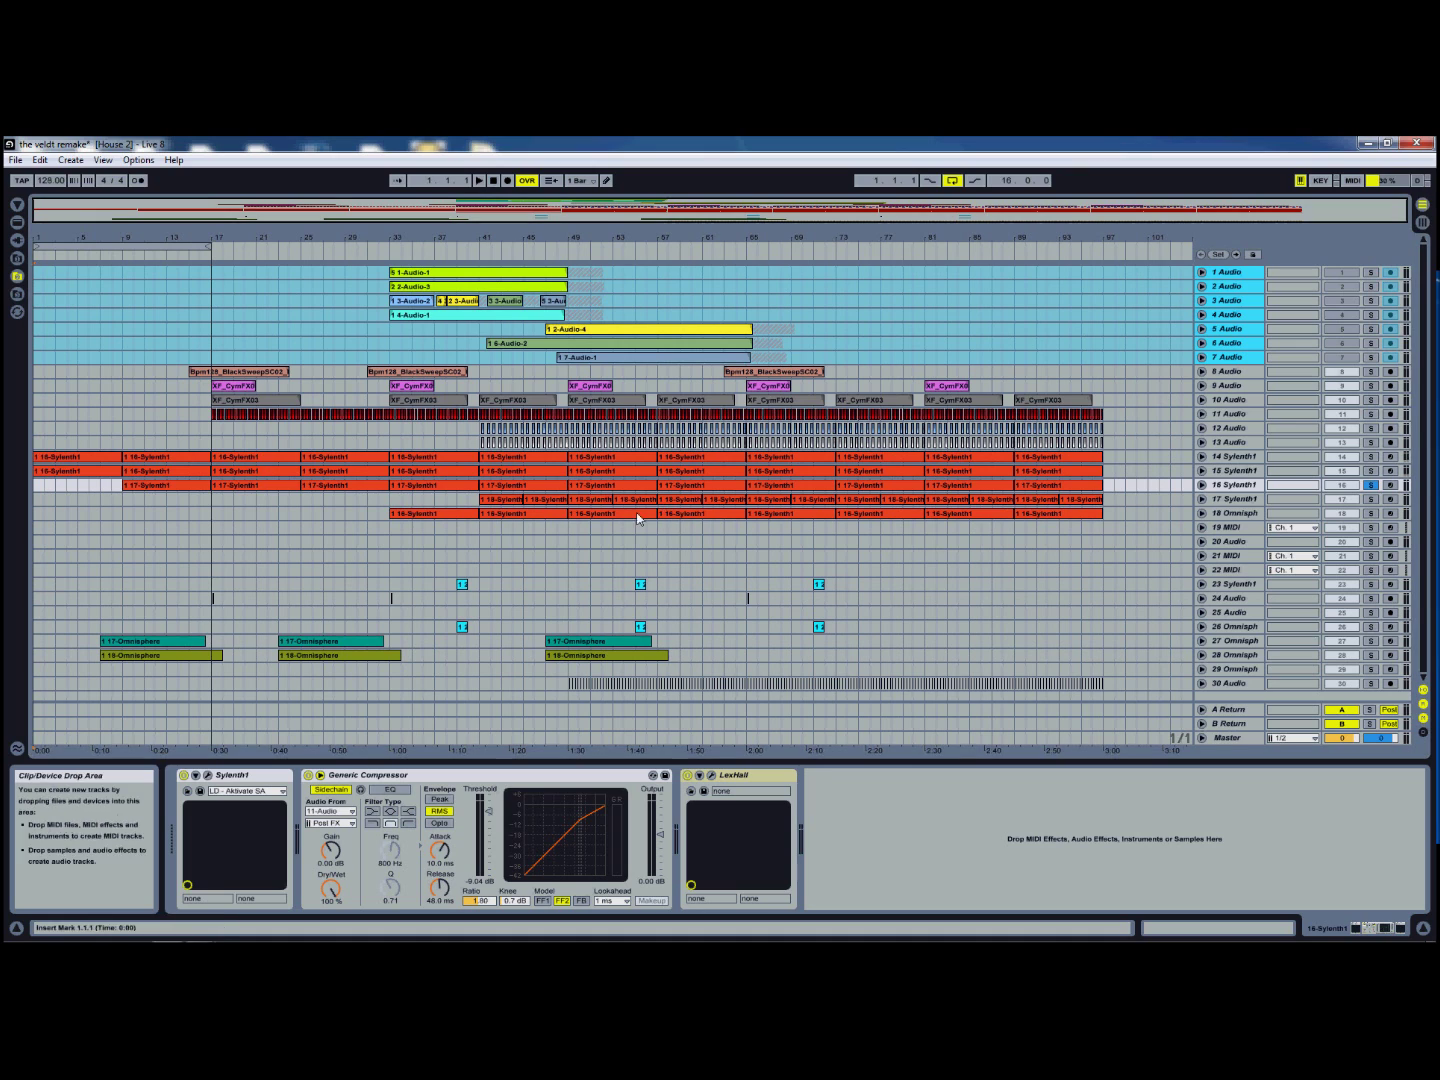
Step: Solo and unfold track 17 Sylenth1, and play it from about bar 40 with the arrangement enlarged around that section
{"action": "left_click", "coordinate": [1370, 499]}
{"action": "left_click", "coordinate": [1228, 499]}
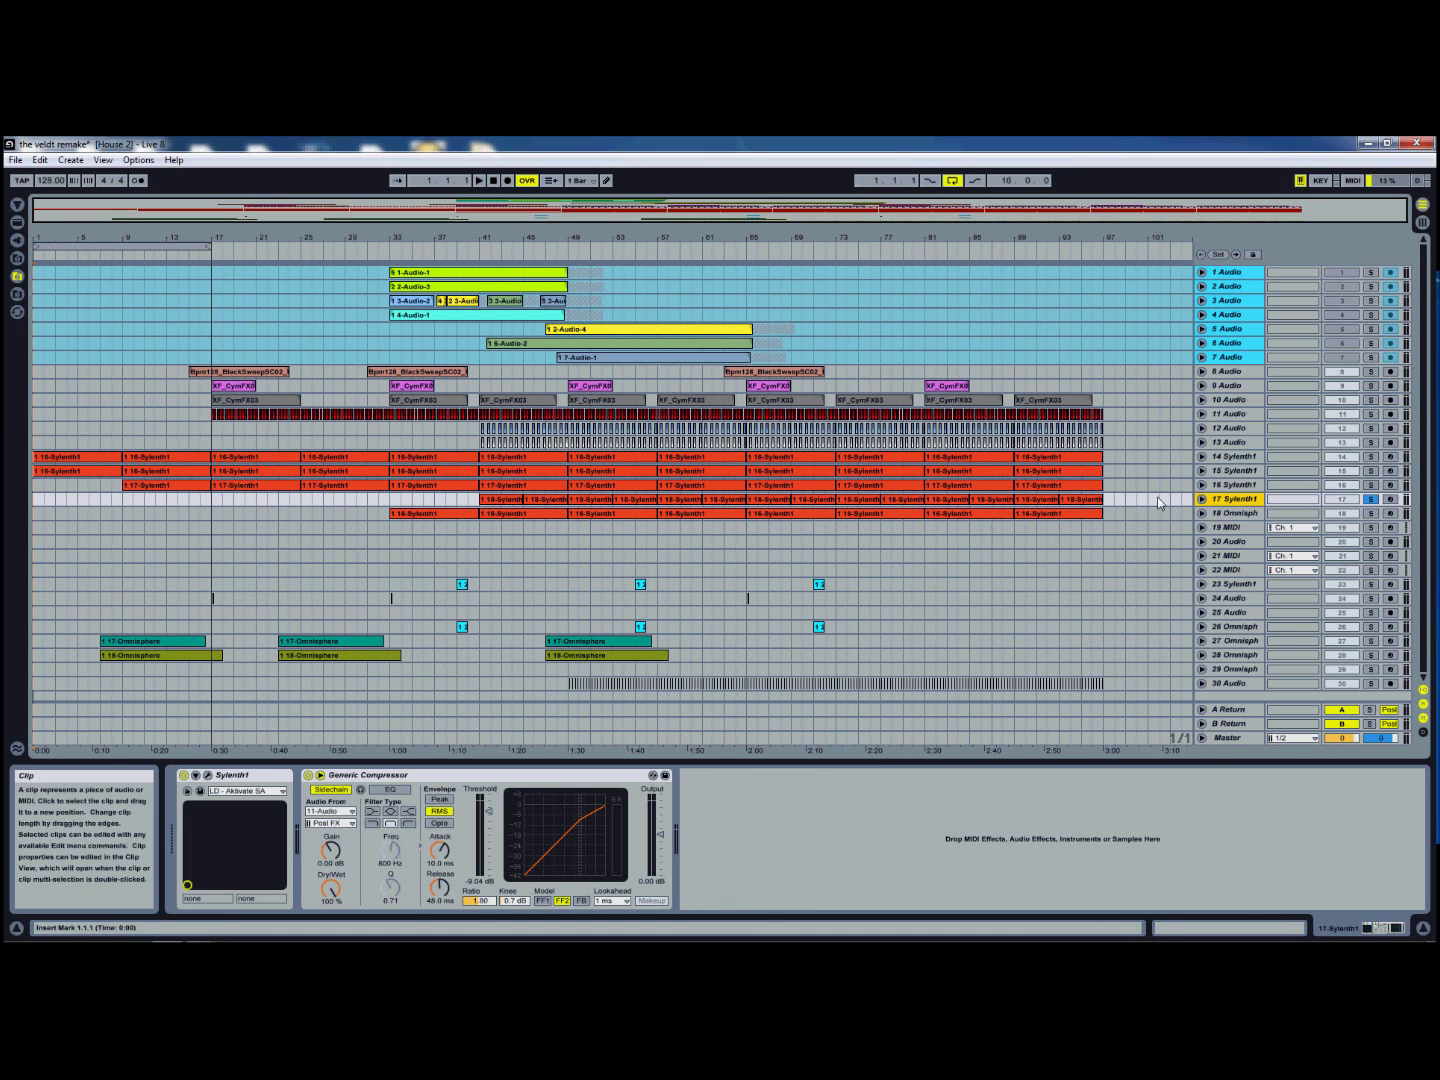
{"action": "left_click", "coordinate": [1202, 499]}
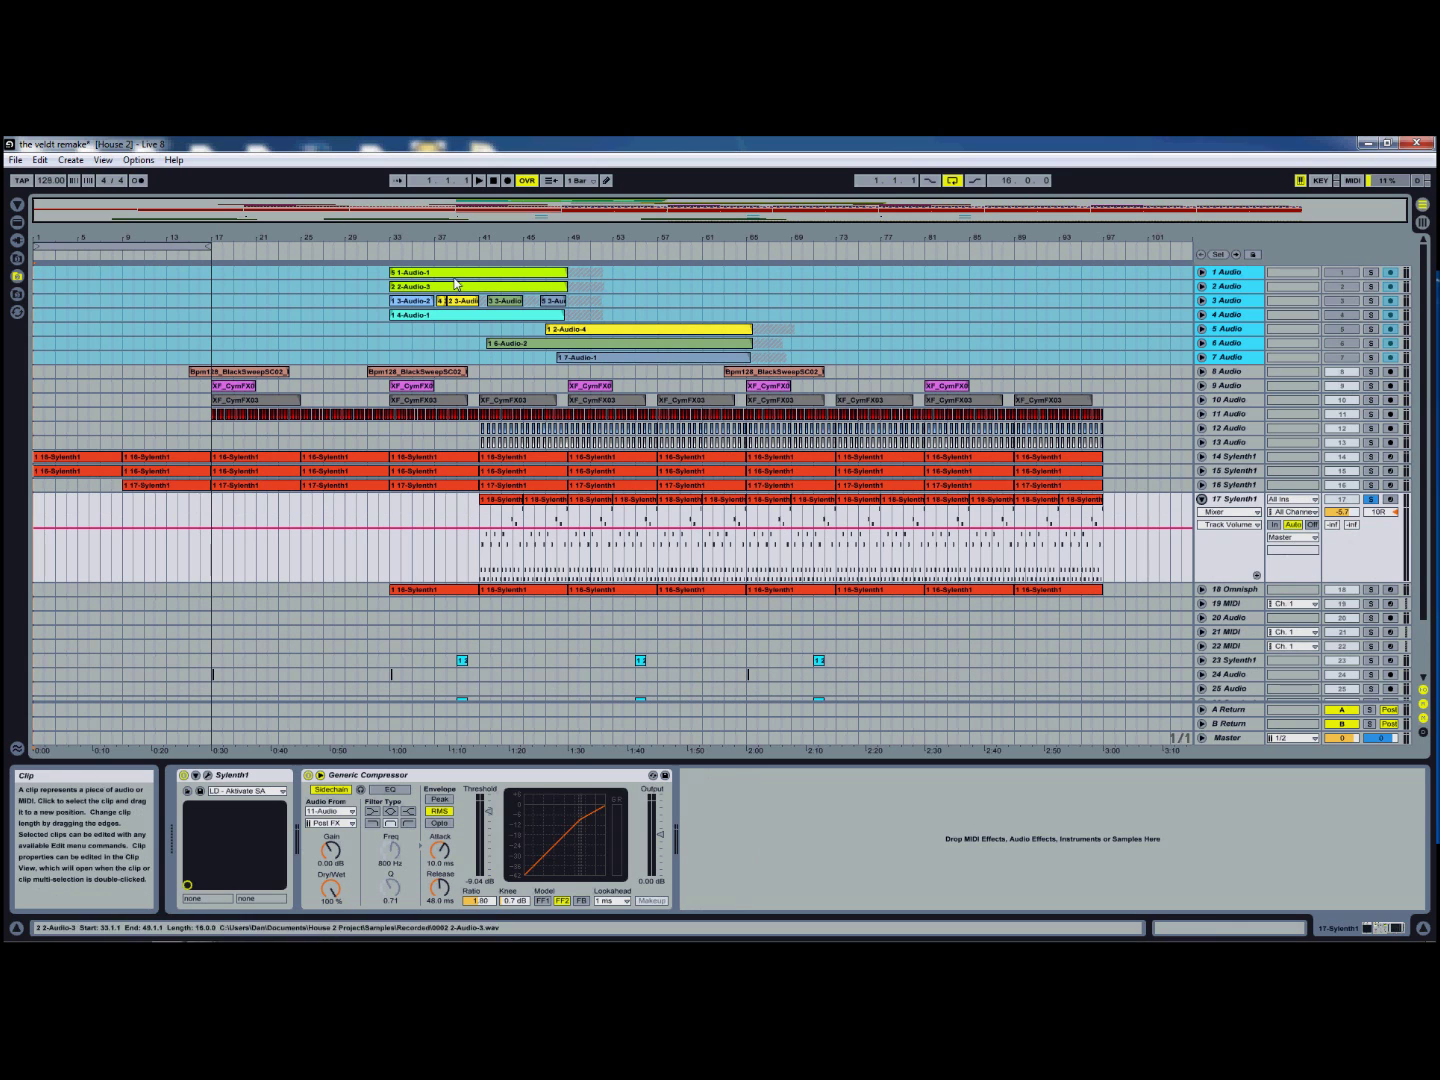
{"action": "left_click_drag", "start_coordinate": [566, 206], "coordinate": [572, 207]}
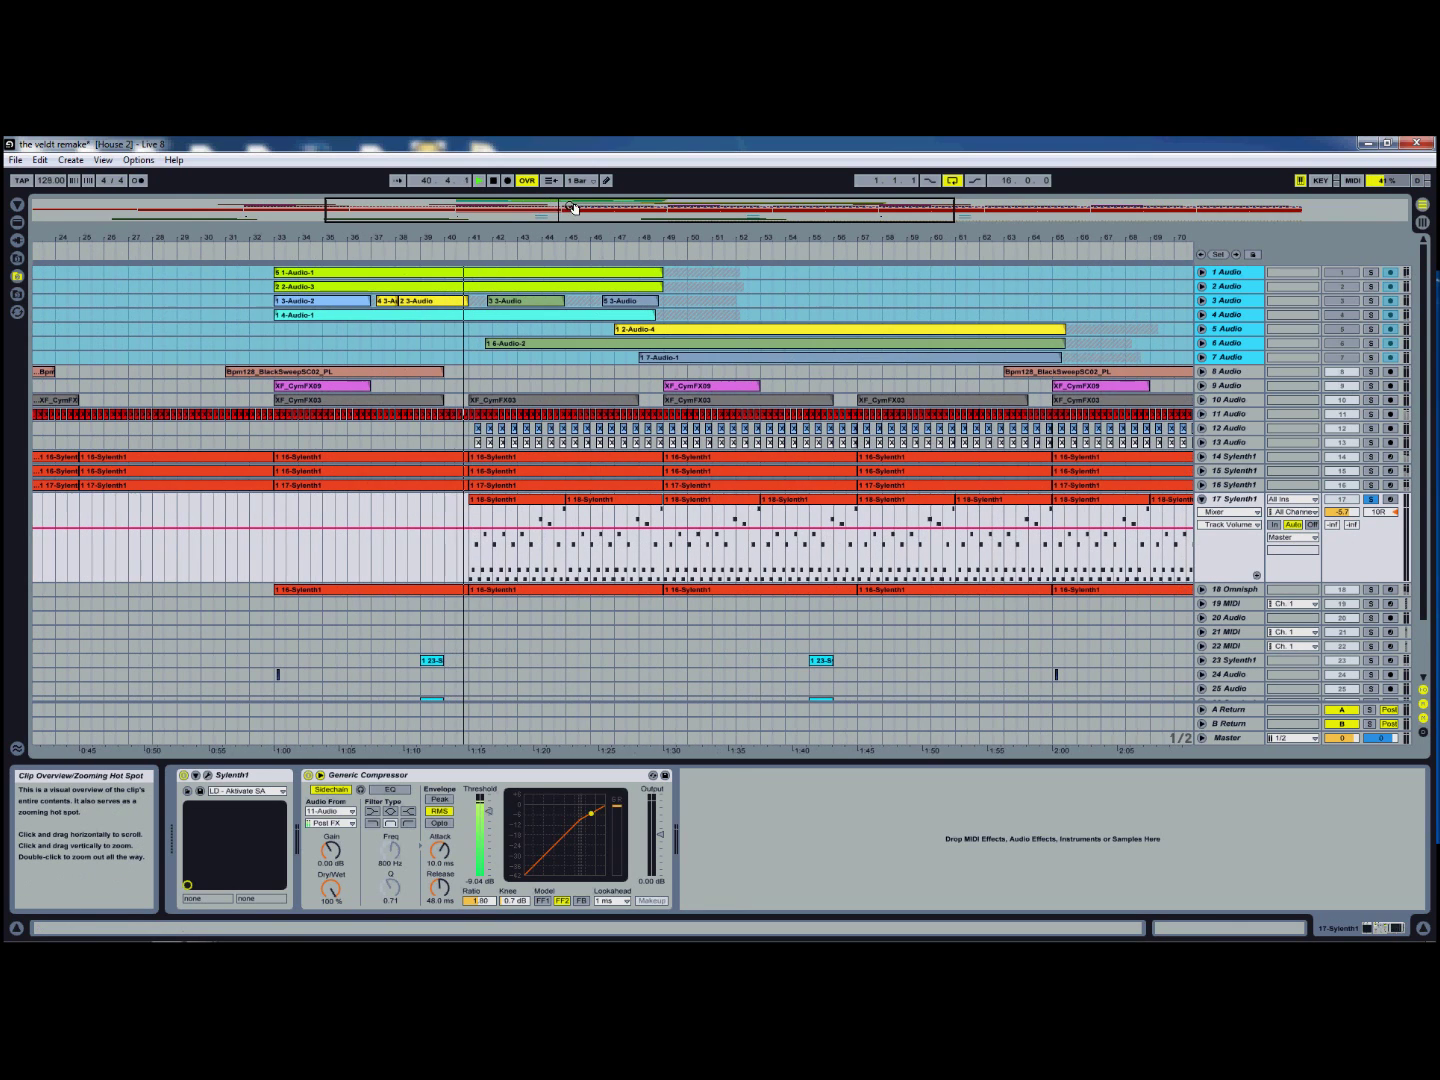
Step: View track 17's Sylenth1 settings during playback and close the synth window
{"action": "left_click", "coordinate": [1247, 502]}
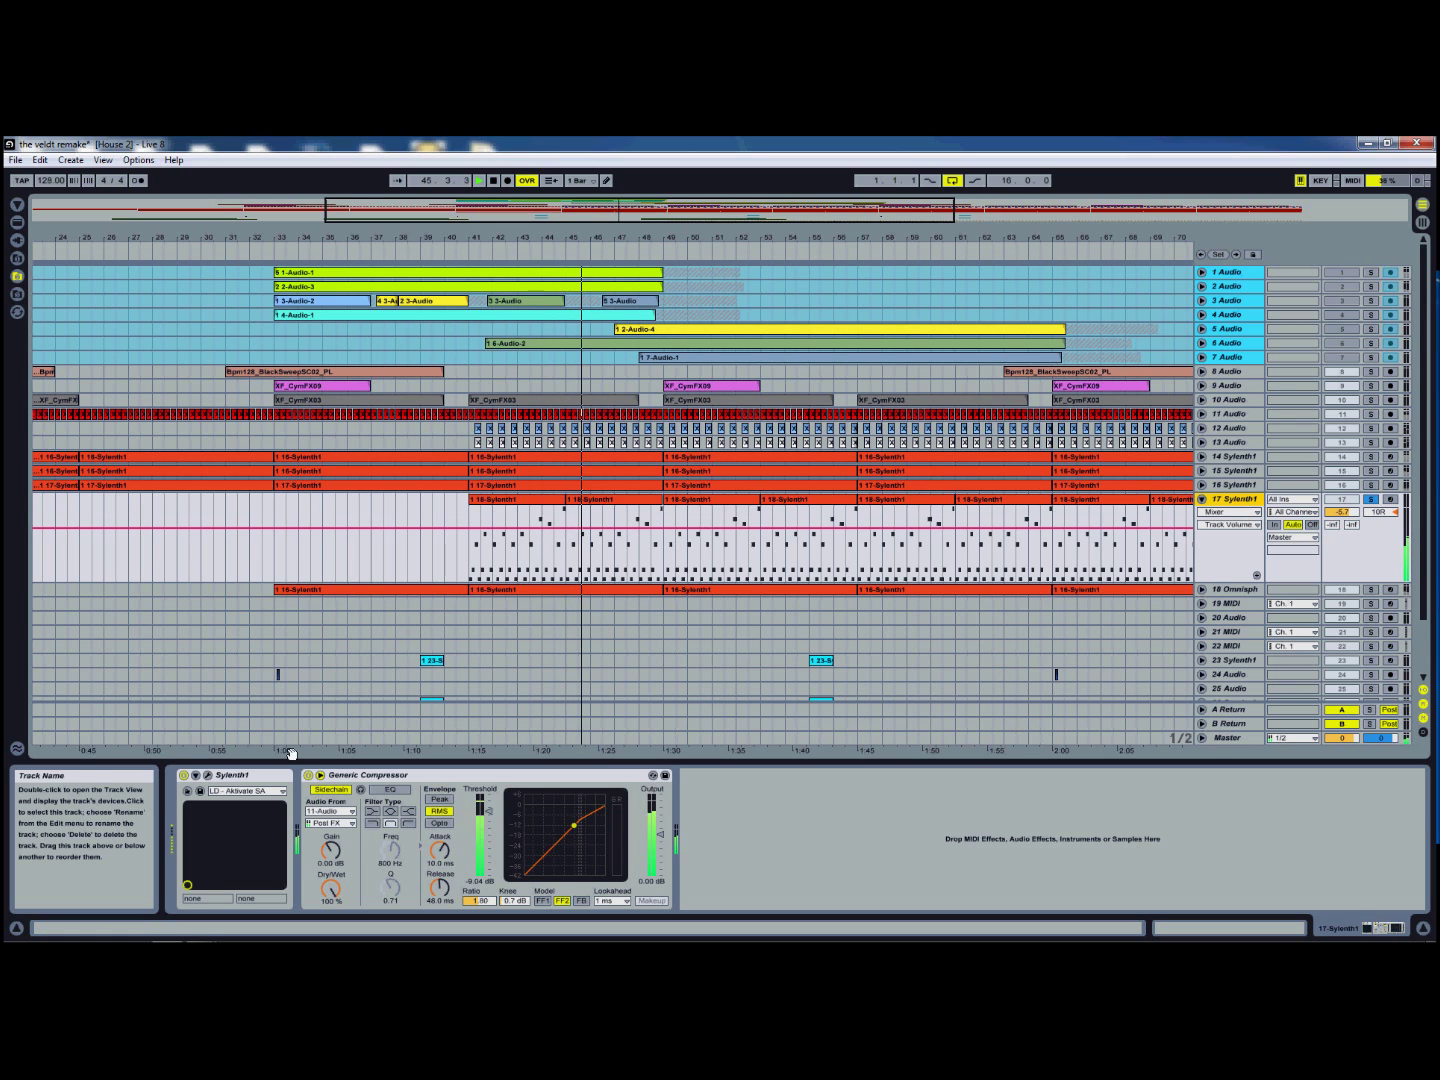
{"action": "left_click", "coordinate": [207, 776]}
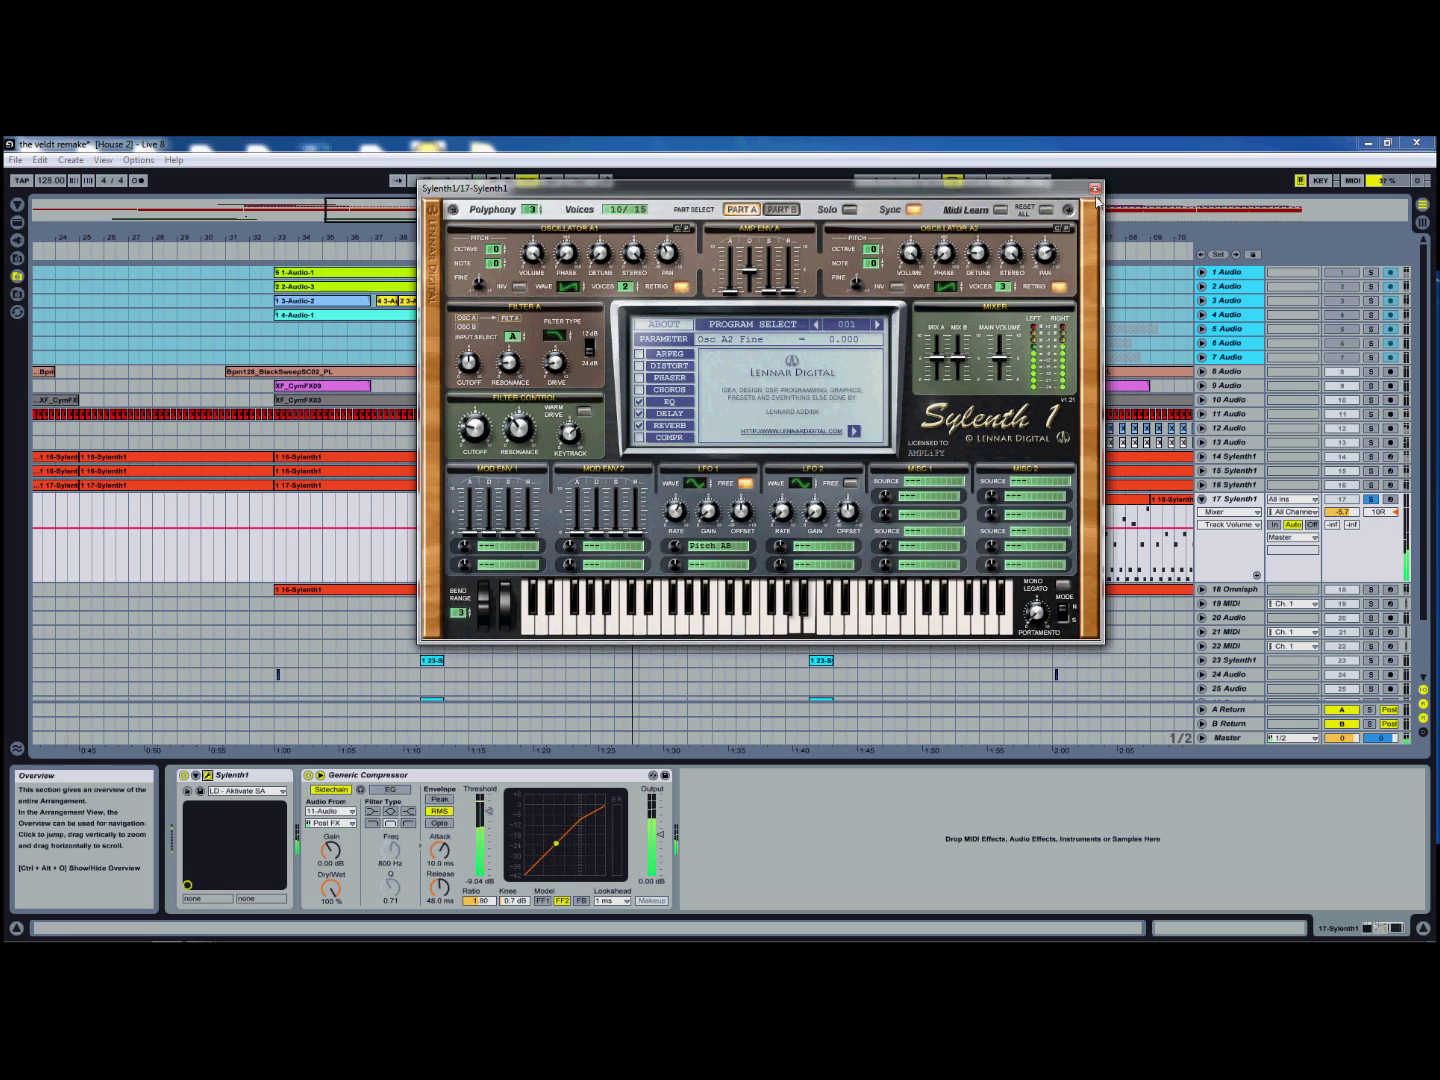
{"action": "left_click", "coordinate": [1094, 188]}
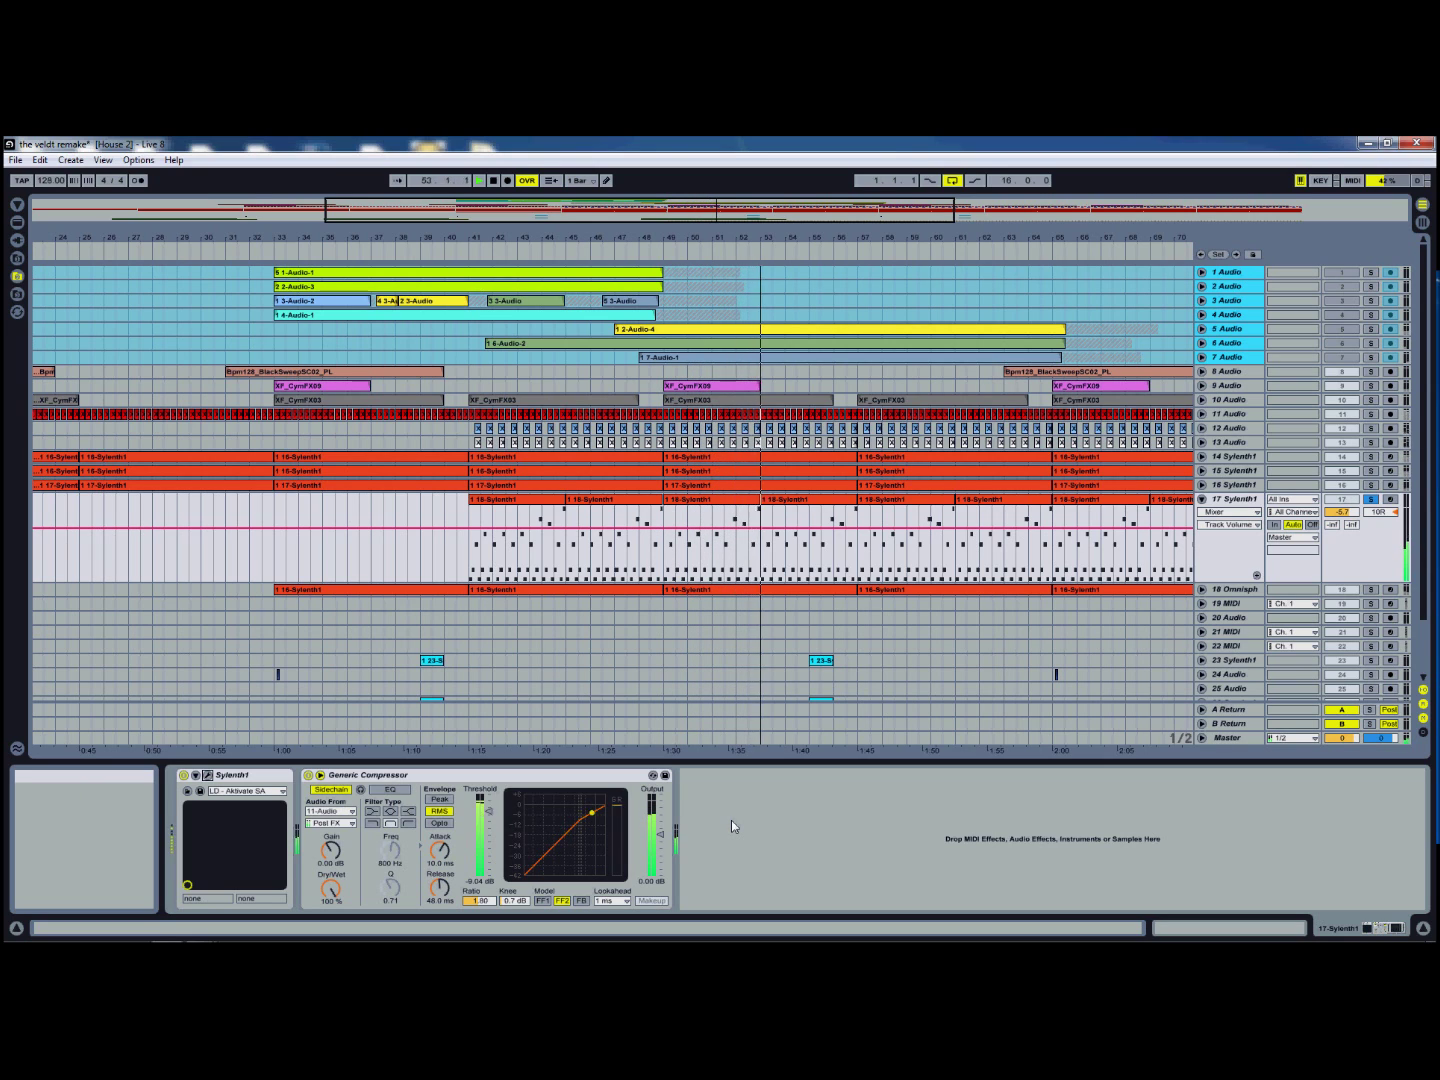
Step: Add tracks 16, 15, 14 and 18 to track 17's solo to hear the layers together, then stop playback
{"action": "left_click", "coordinate": [1373, 487], "text": "ctrl"}
{"action": "left_click", "coordinate": [1373, 473], "text": "ctrl"}
{"action": "left_click", "coordinate": [1373, 458], "text": "ctrl"}
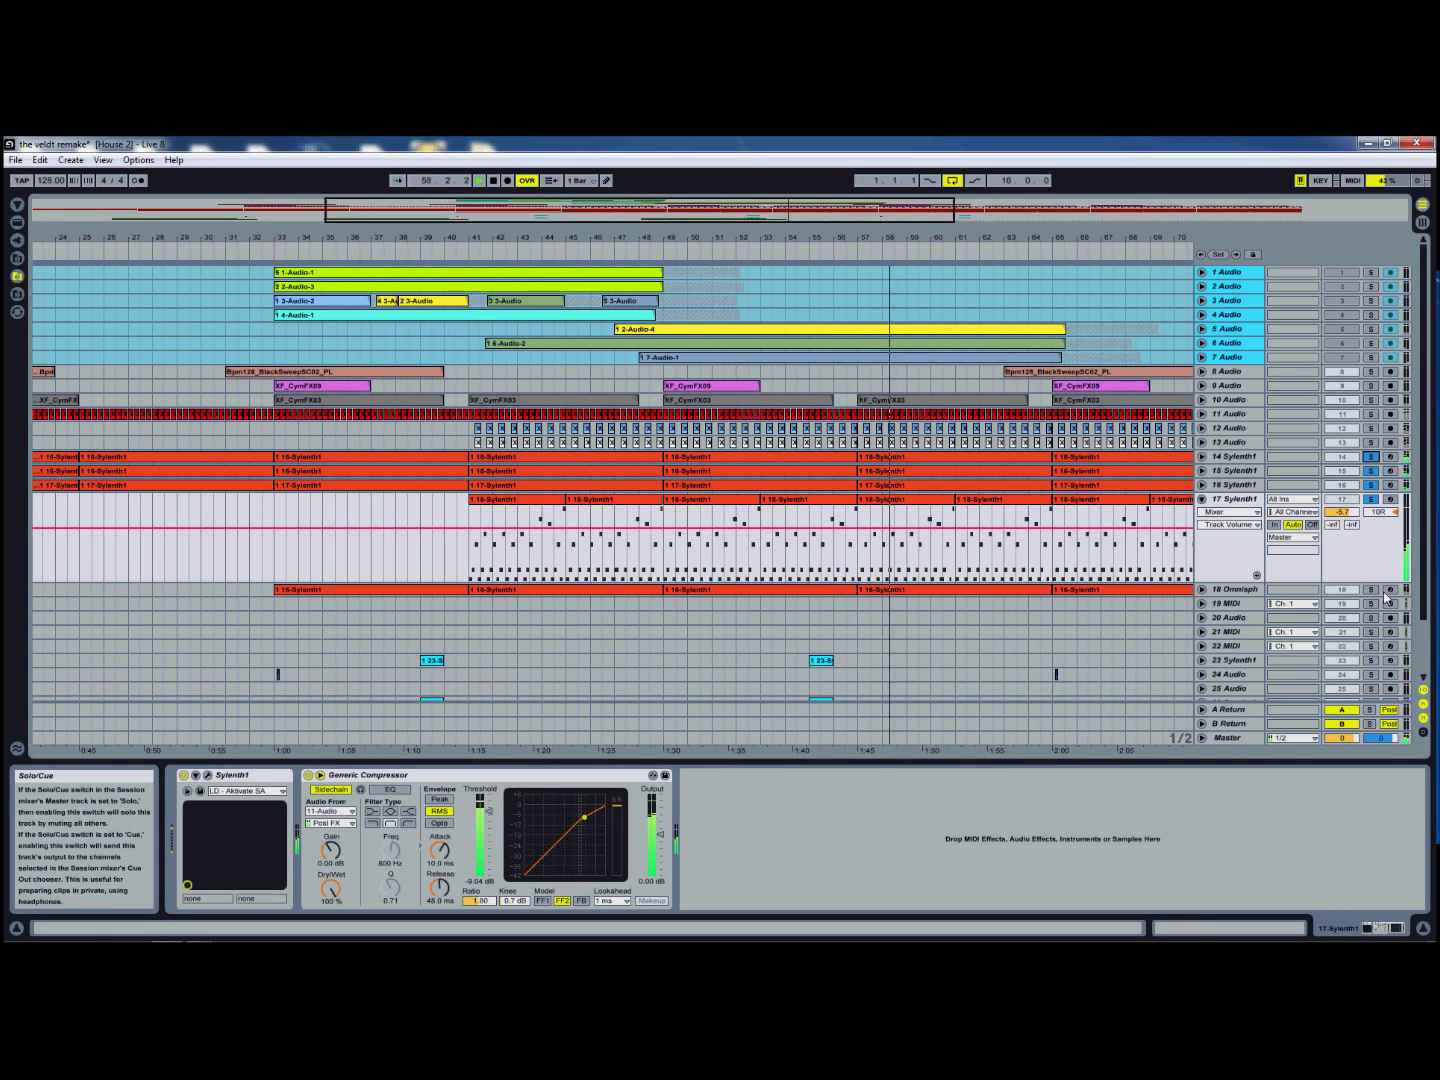
{"action": "left_click", "coordinate": [1372, 590], "text": "ctrl"}
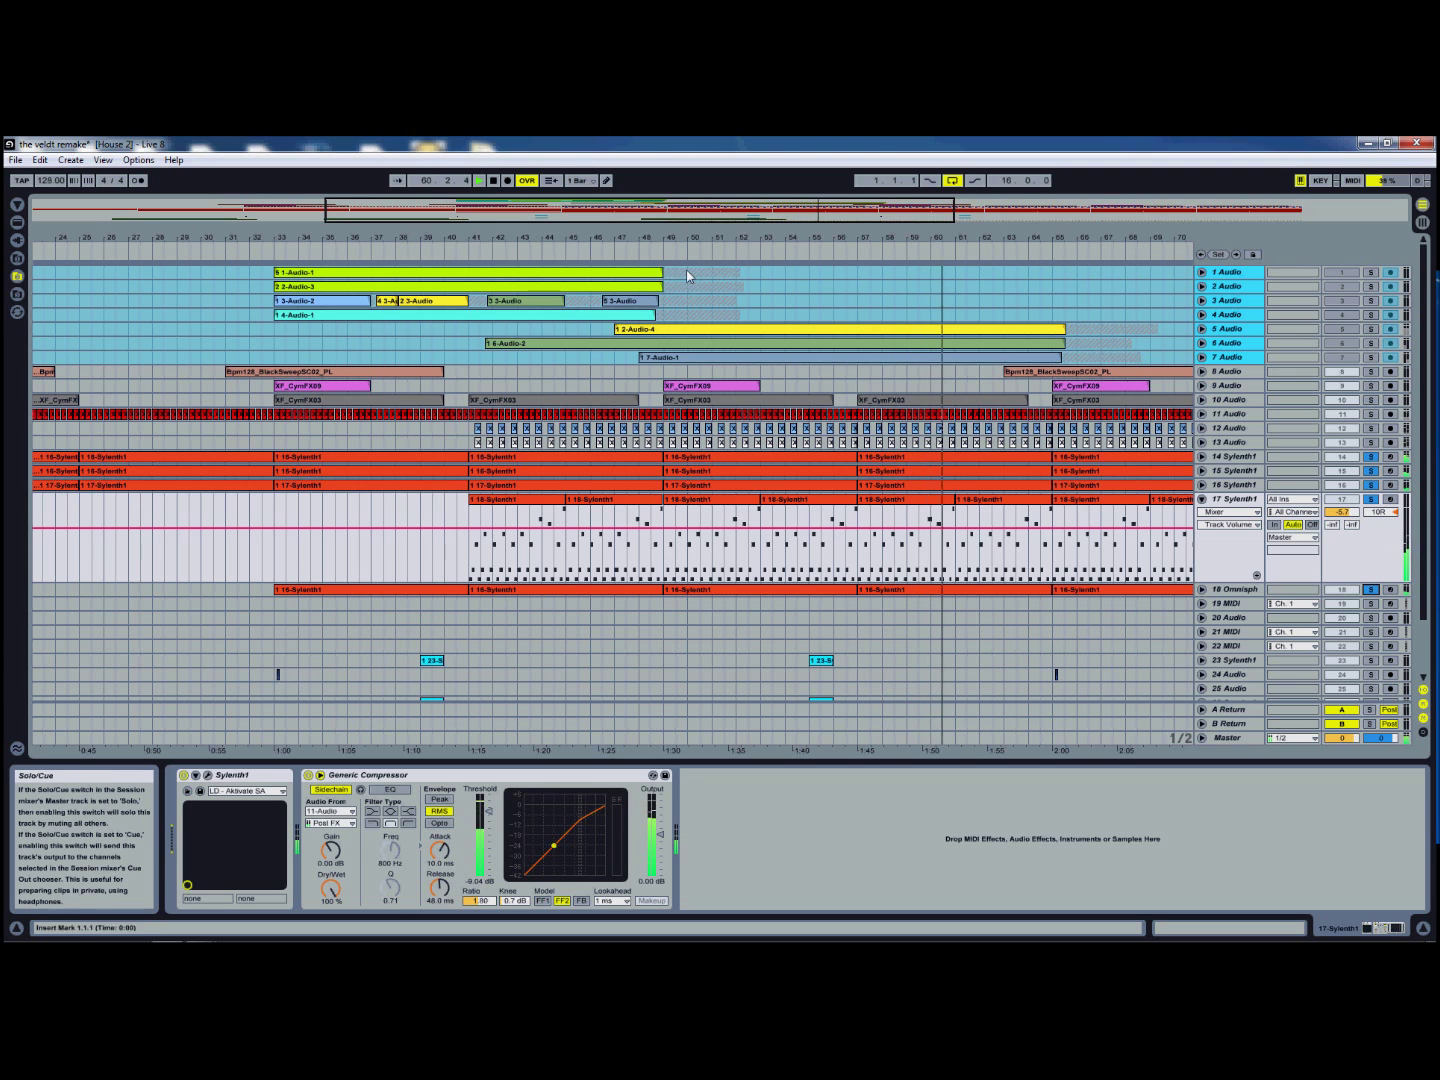
{"action": "left_click", "coordinate": [492, 183]}
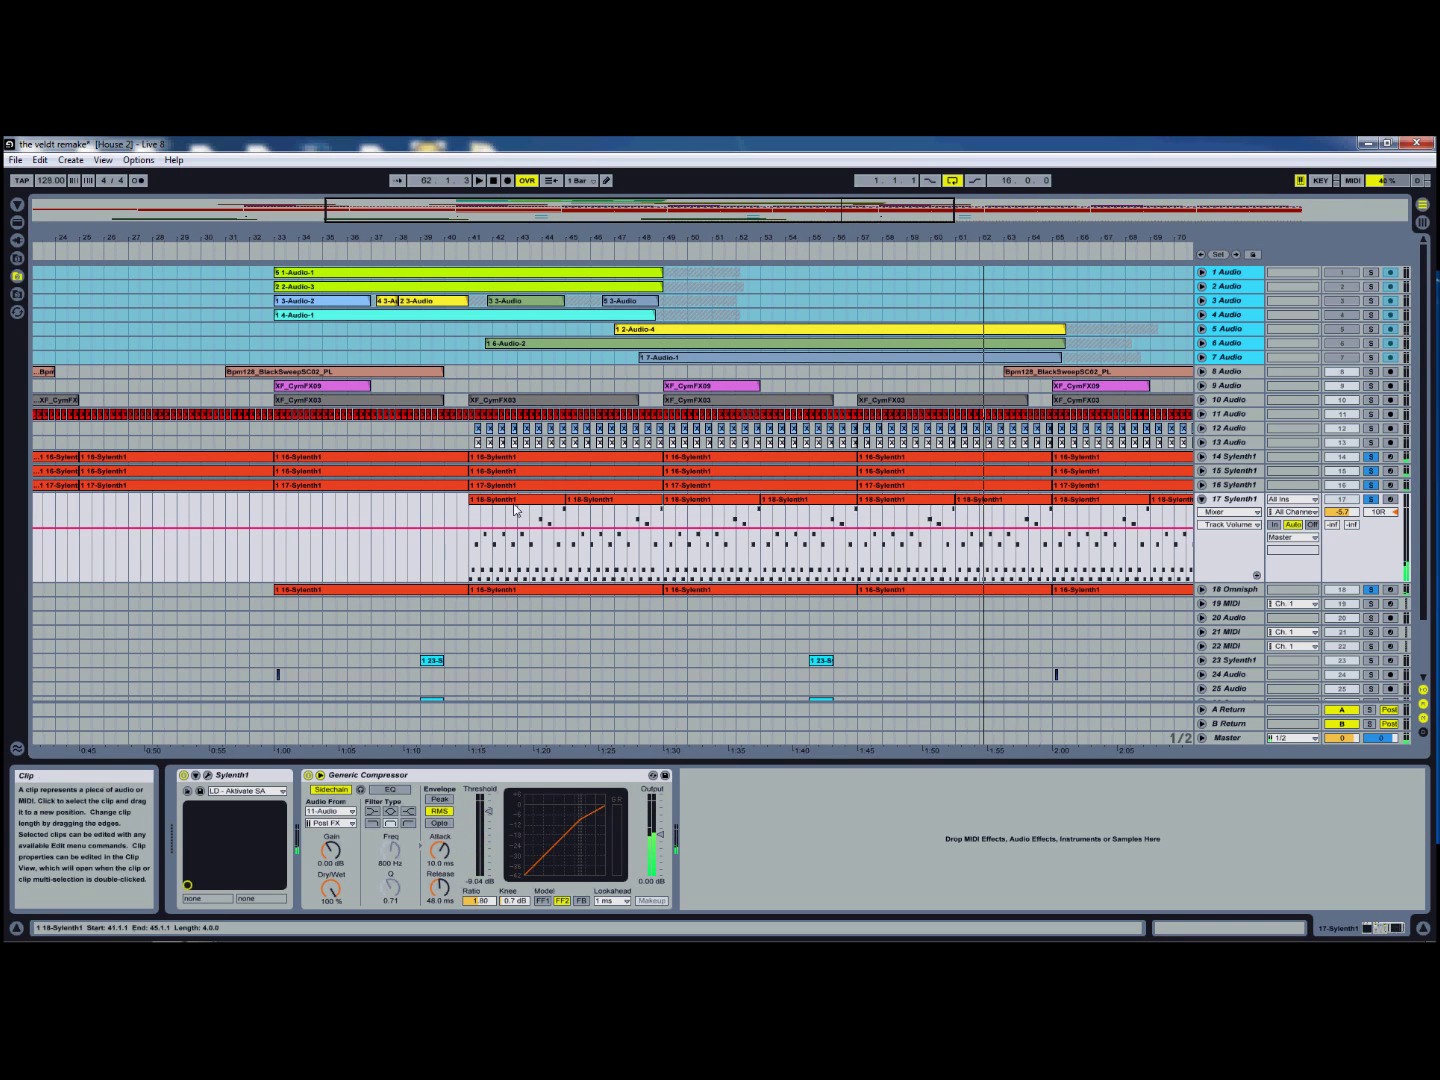
Step: Open track 17's first MIDI clip at bar 41 in the note editor to examine its note pattern
{"action": "left_click", "coordinate": [515, 503]}
{"action": "double_click", "coordinate": [515, 503]}
{"action": "left_click", "coordinate": [849, 612]}
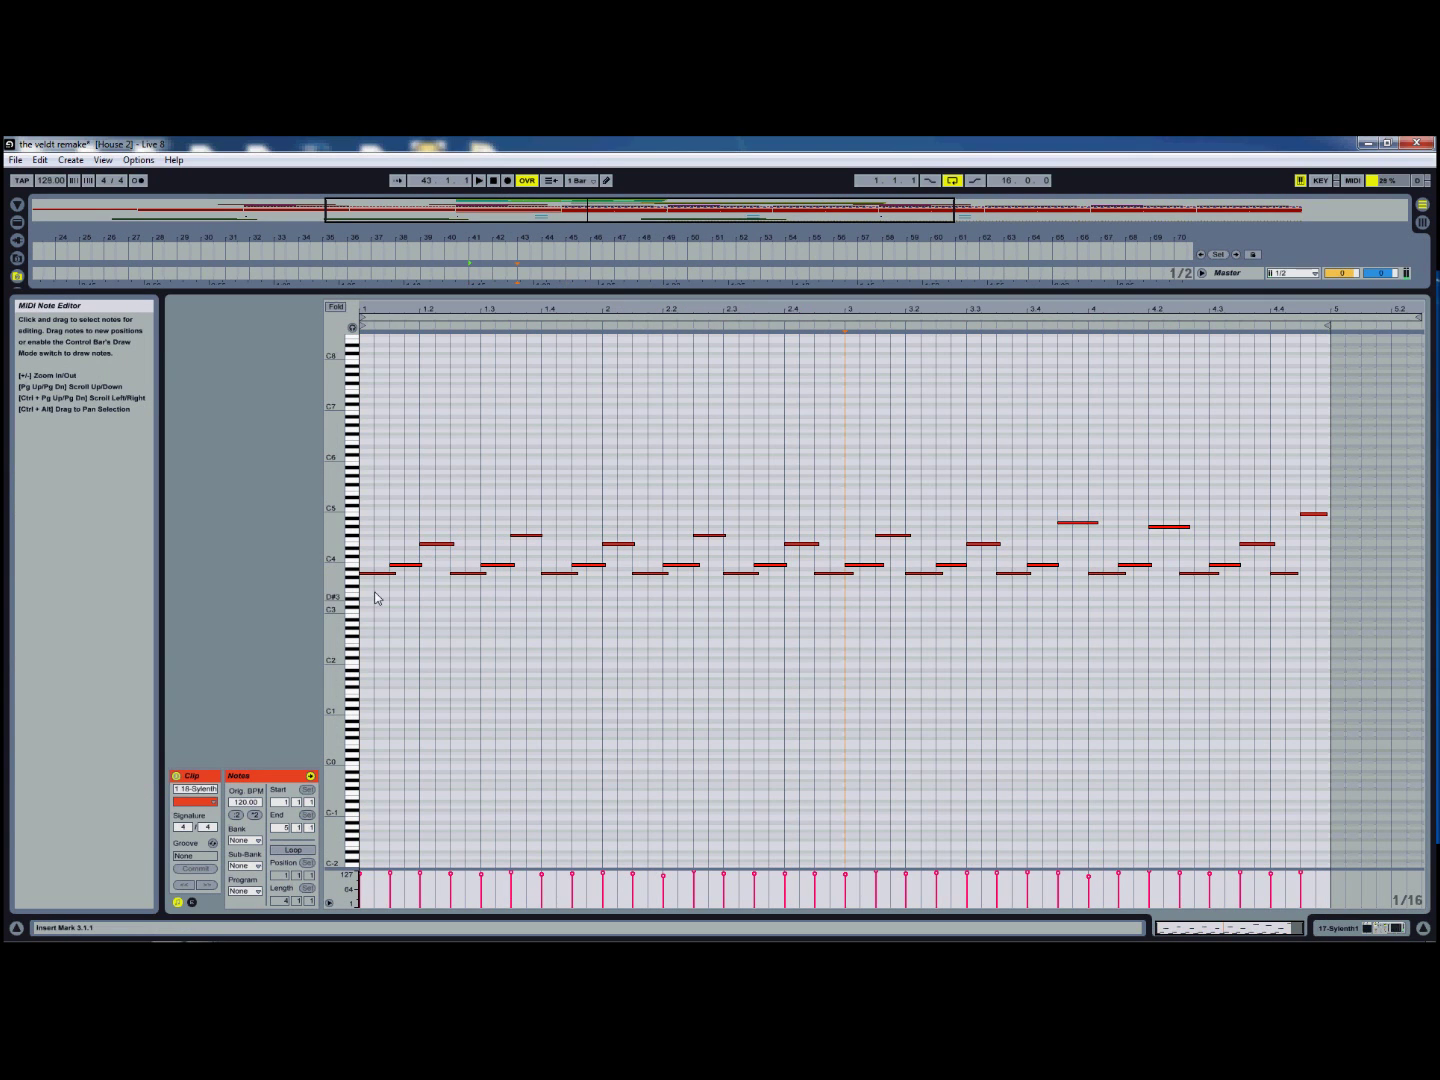
Step: Review the clip's note pattern in the note editor and close the editor to return to the full arrangement
{"action": "left_click_drag", "start_coordinate": [385, 604], "coordinate": [456, 521]}
{"action": "left_click", "coordinate": [455, 509]}
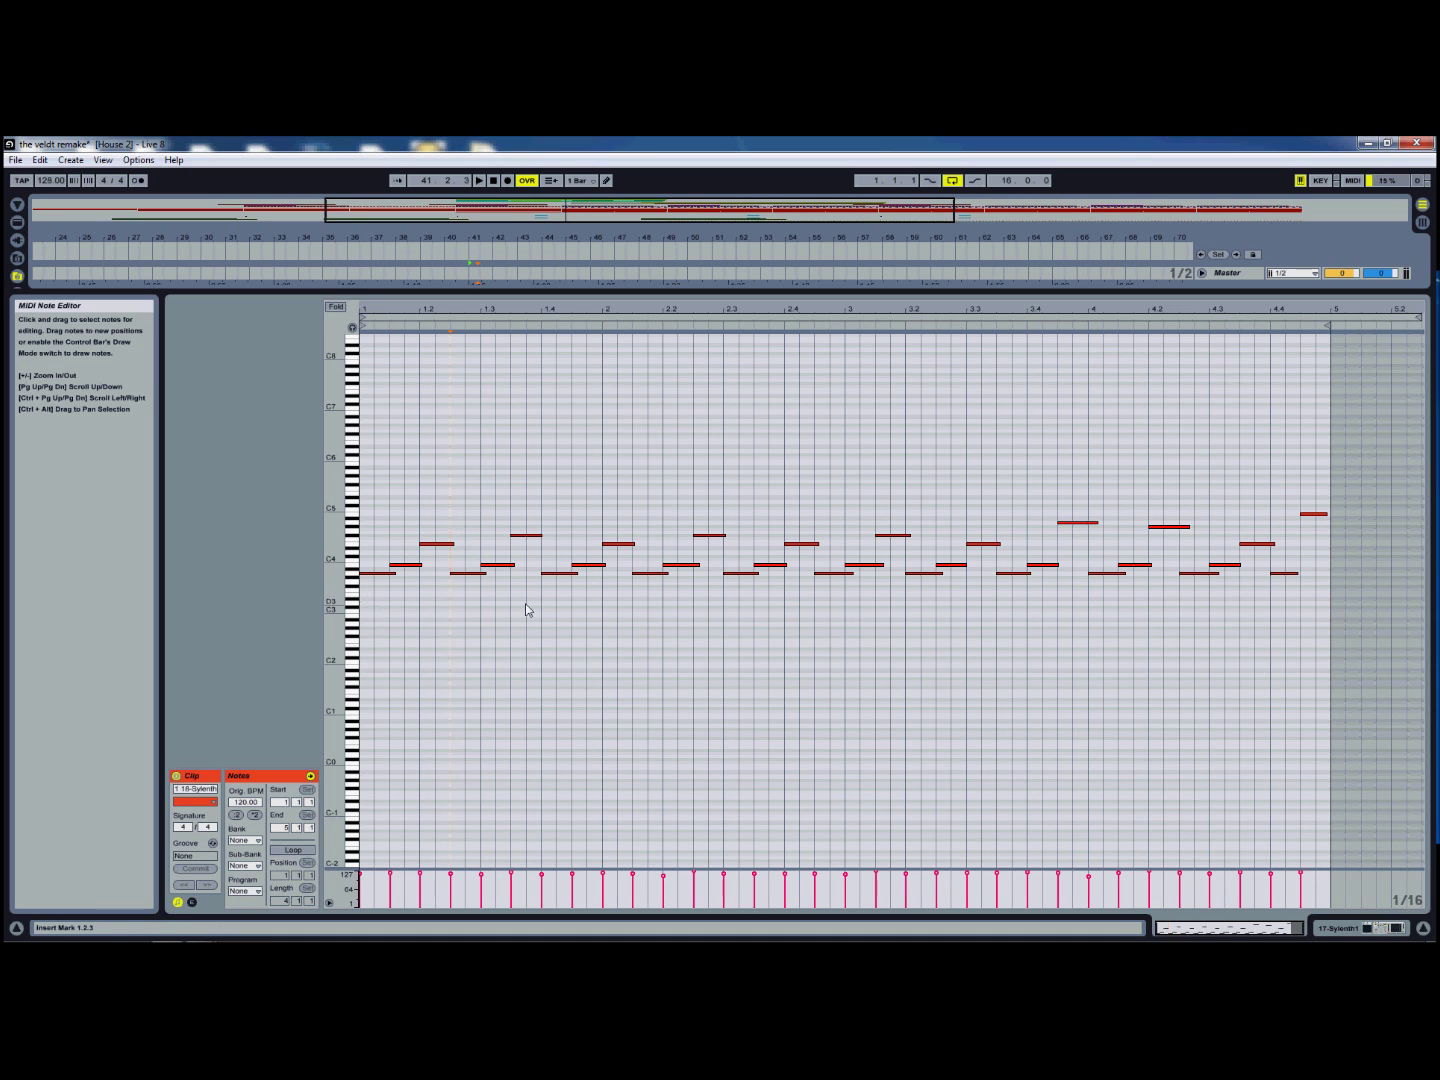
{"action": "mouse_move", "coordinate": [1435, 923]}
{"action": "left_click", "coordinate": [1423, 929]}
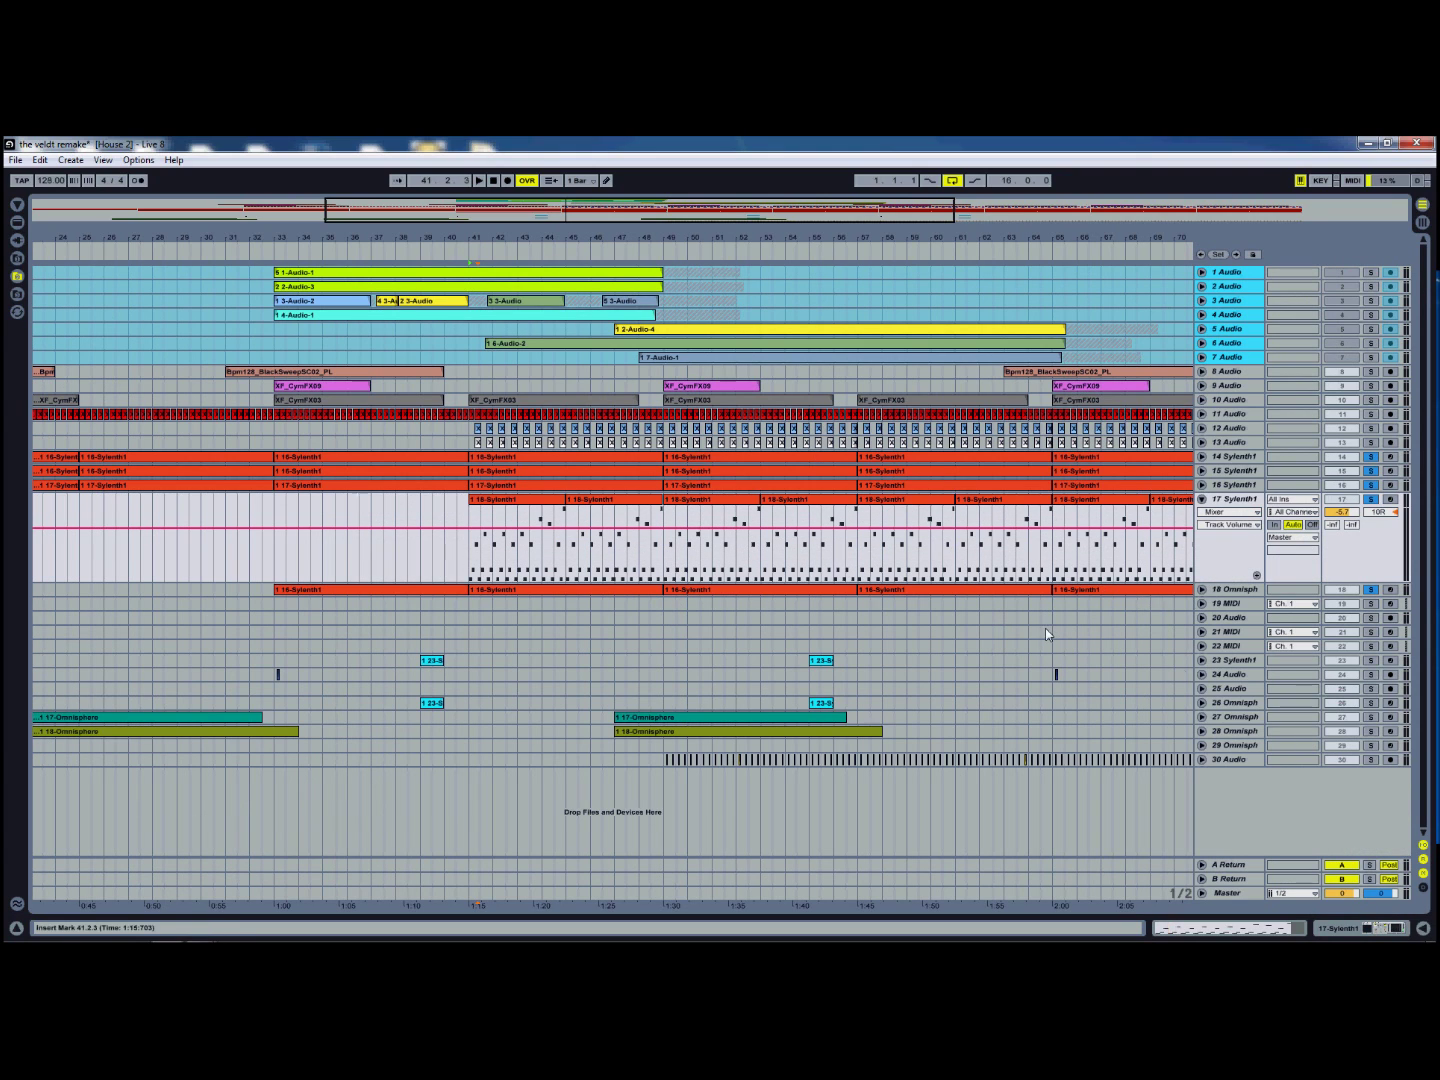
Step: Unfold and solo track 23 Sylenth1, and play its short clip from about bar 39
{"action": "left_click", "coordinate": [1201, 662]}
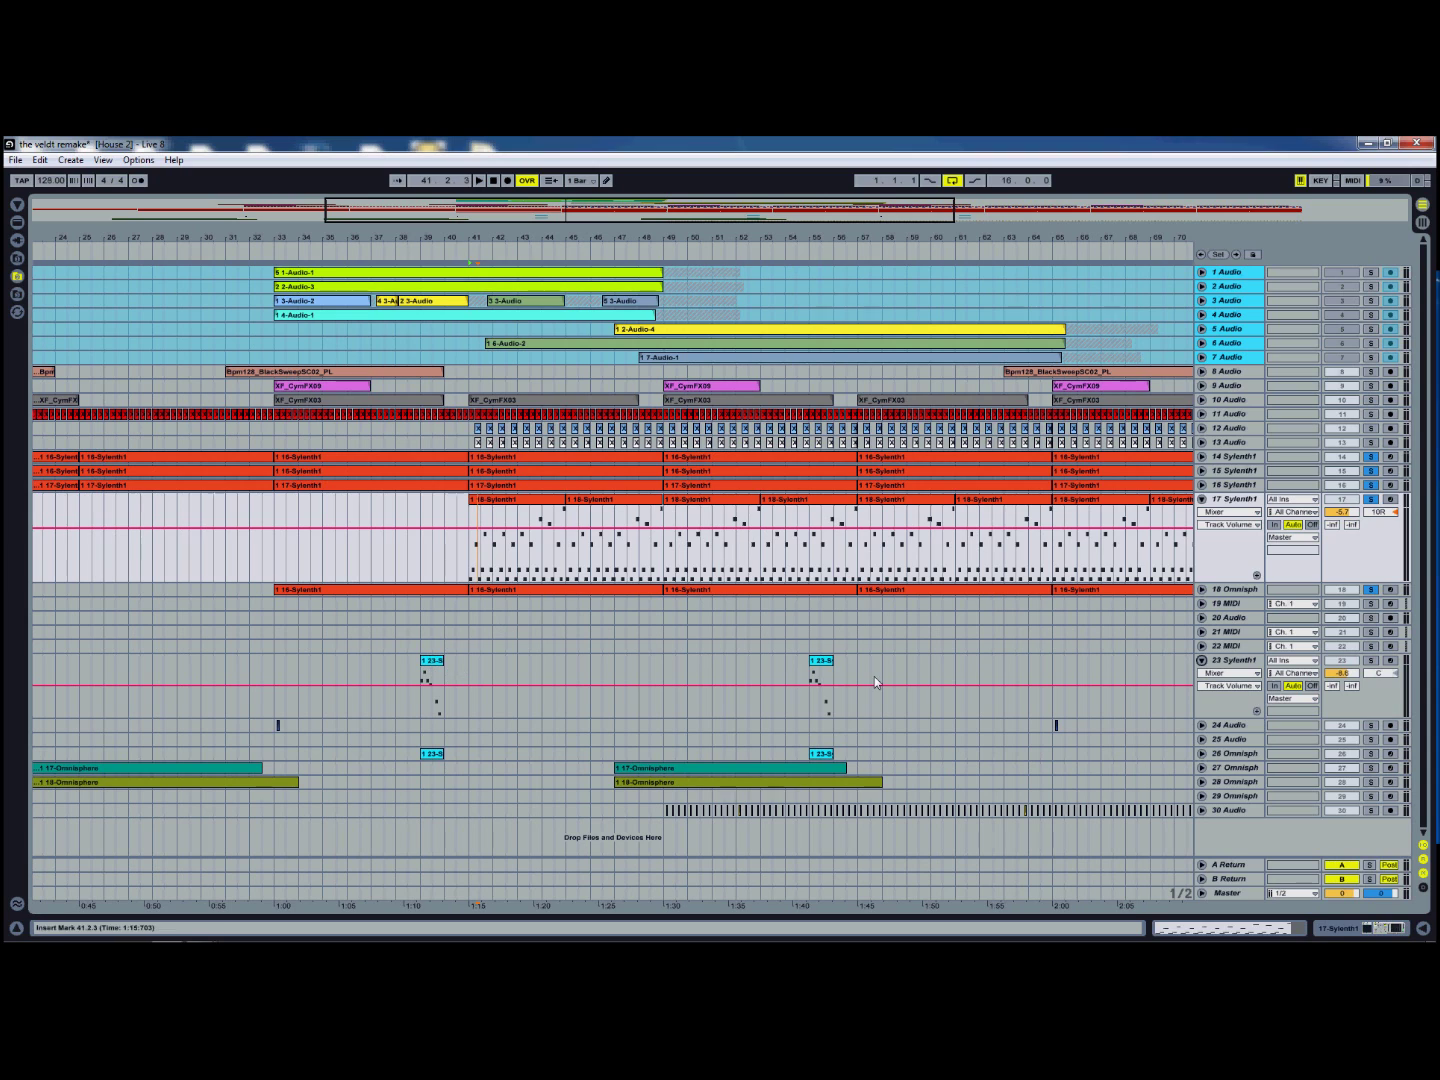
{"action": "left_click", "coordinate": [1202, 754]}
{"action": "left_click", "coordinate": [1201, 755]}
{"action": "left_click", "coordinate": [1370, 661]}
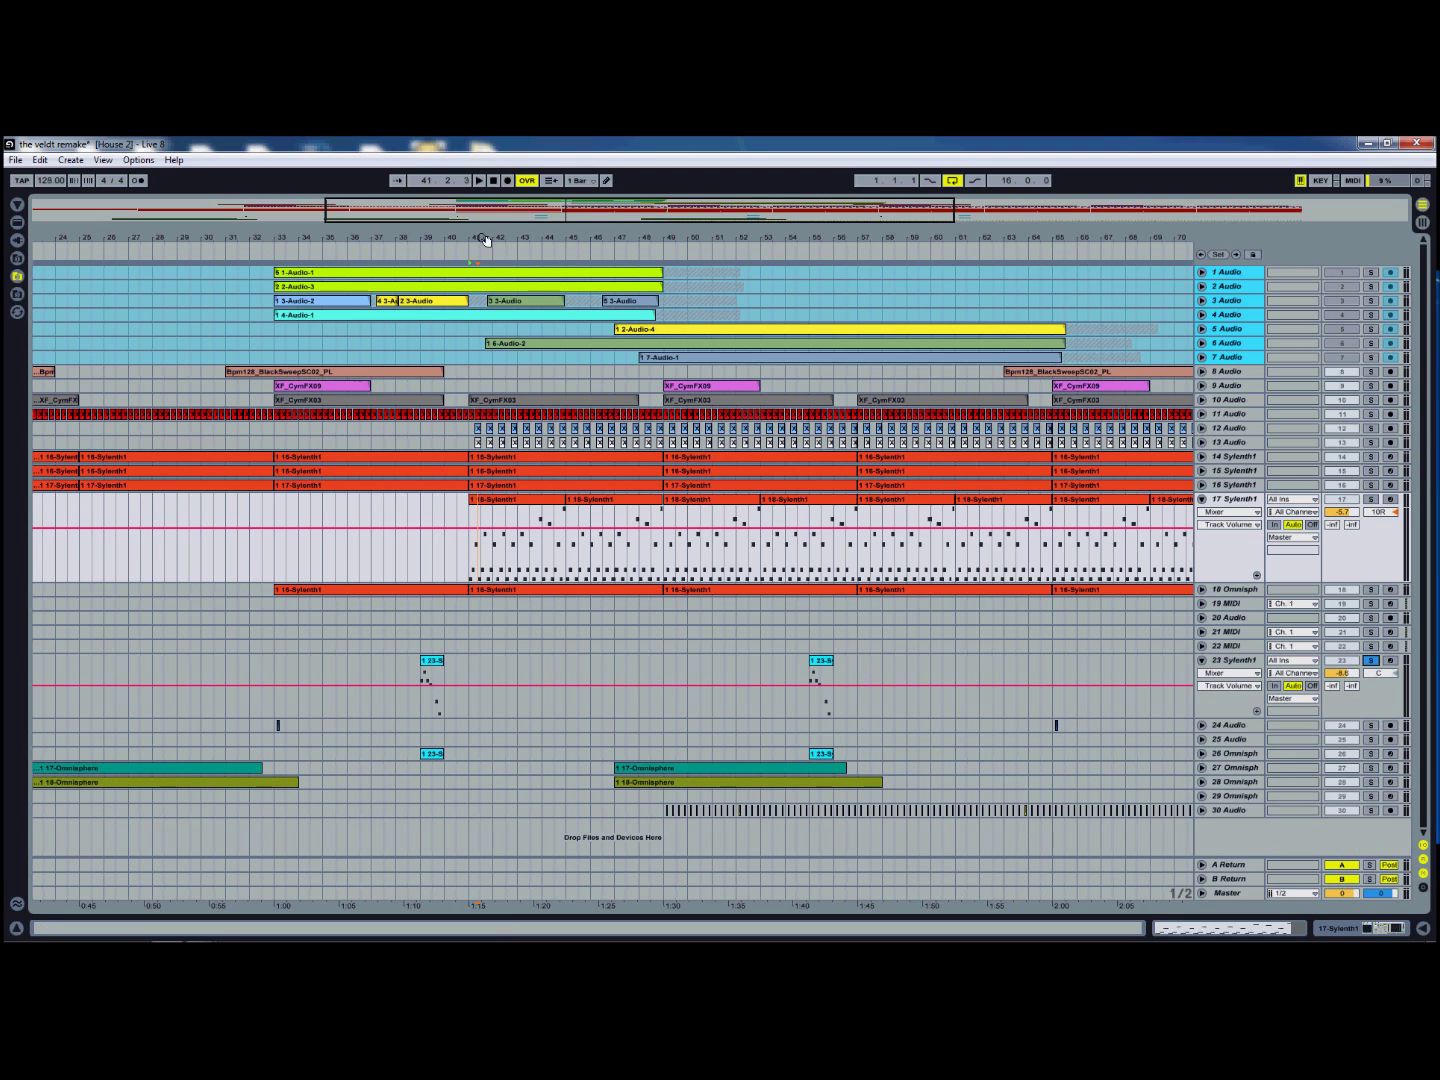
{"action": "left_click", "coordinate": [427, 247]}
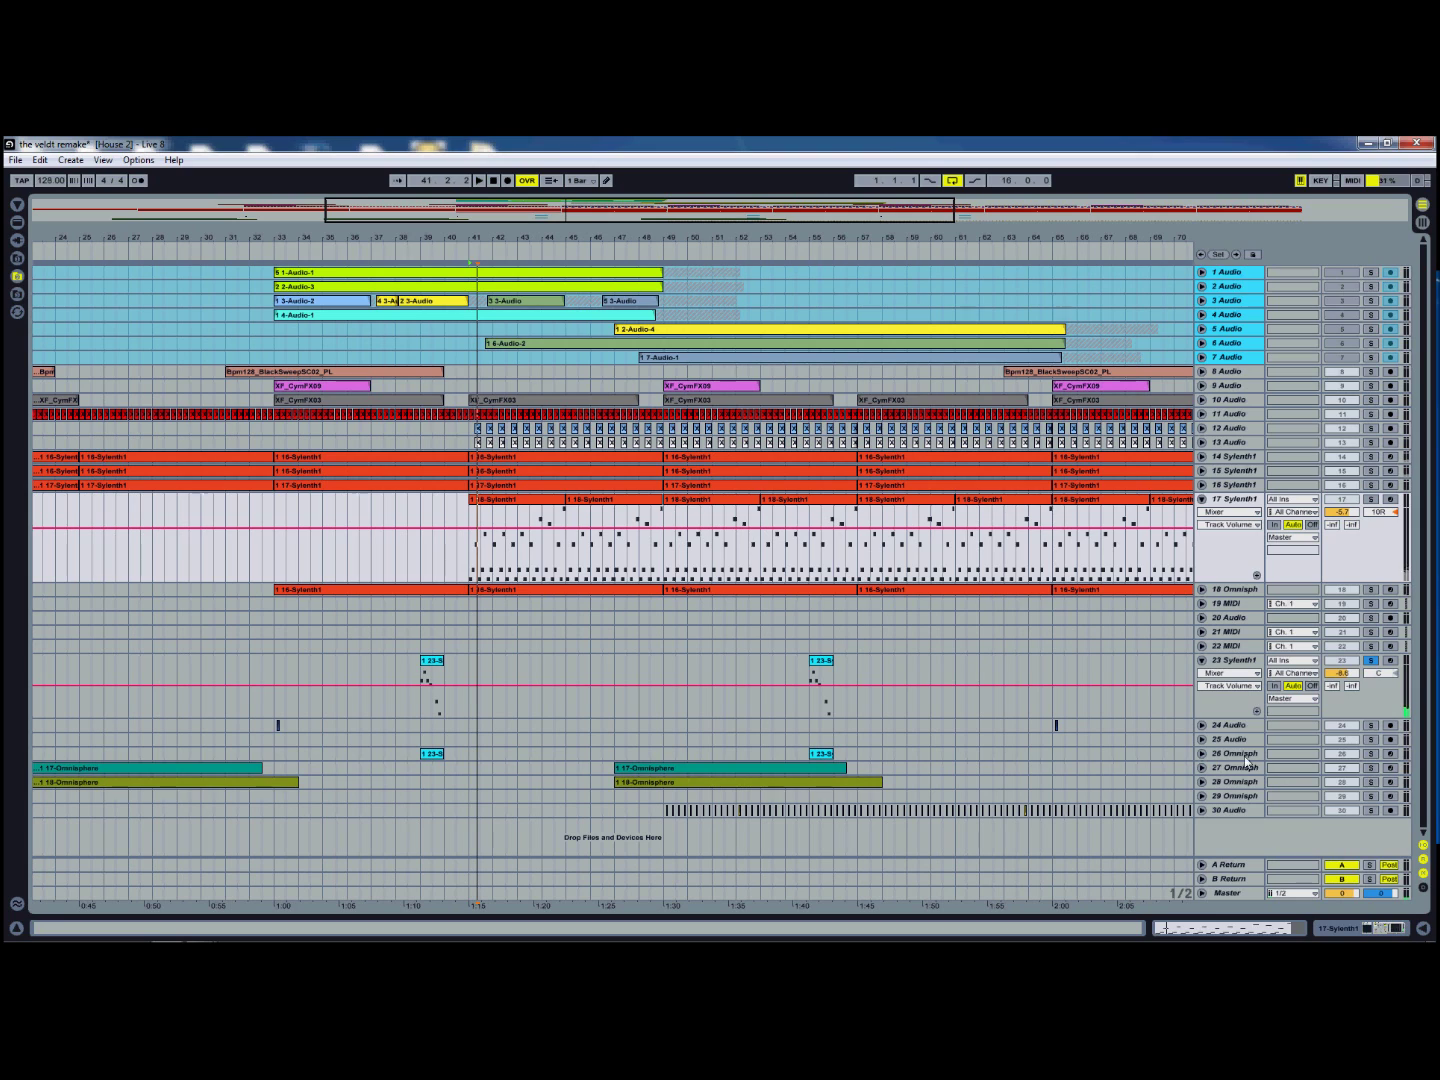
Step: Solo track 26 Omnisphere instead, play its matching clip from about bar 39, and stop playback
{"action": "left_click", "coordinate": [1371, 753]}
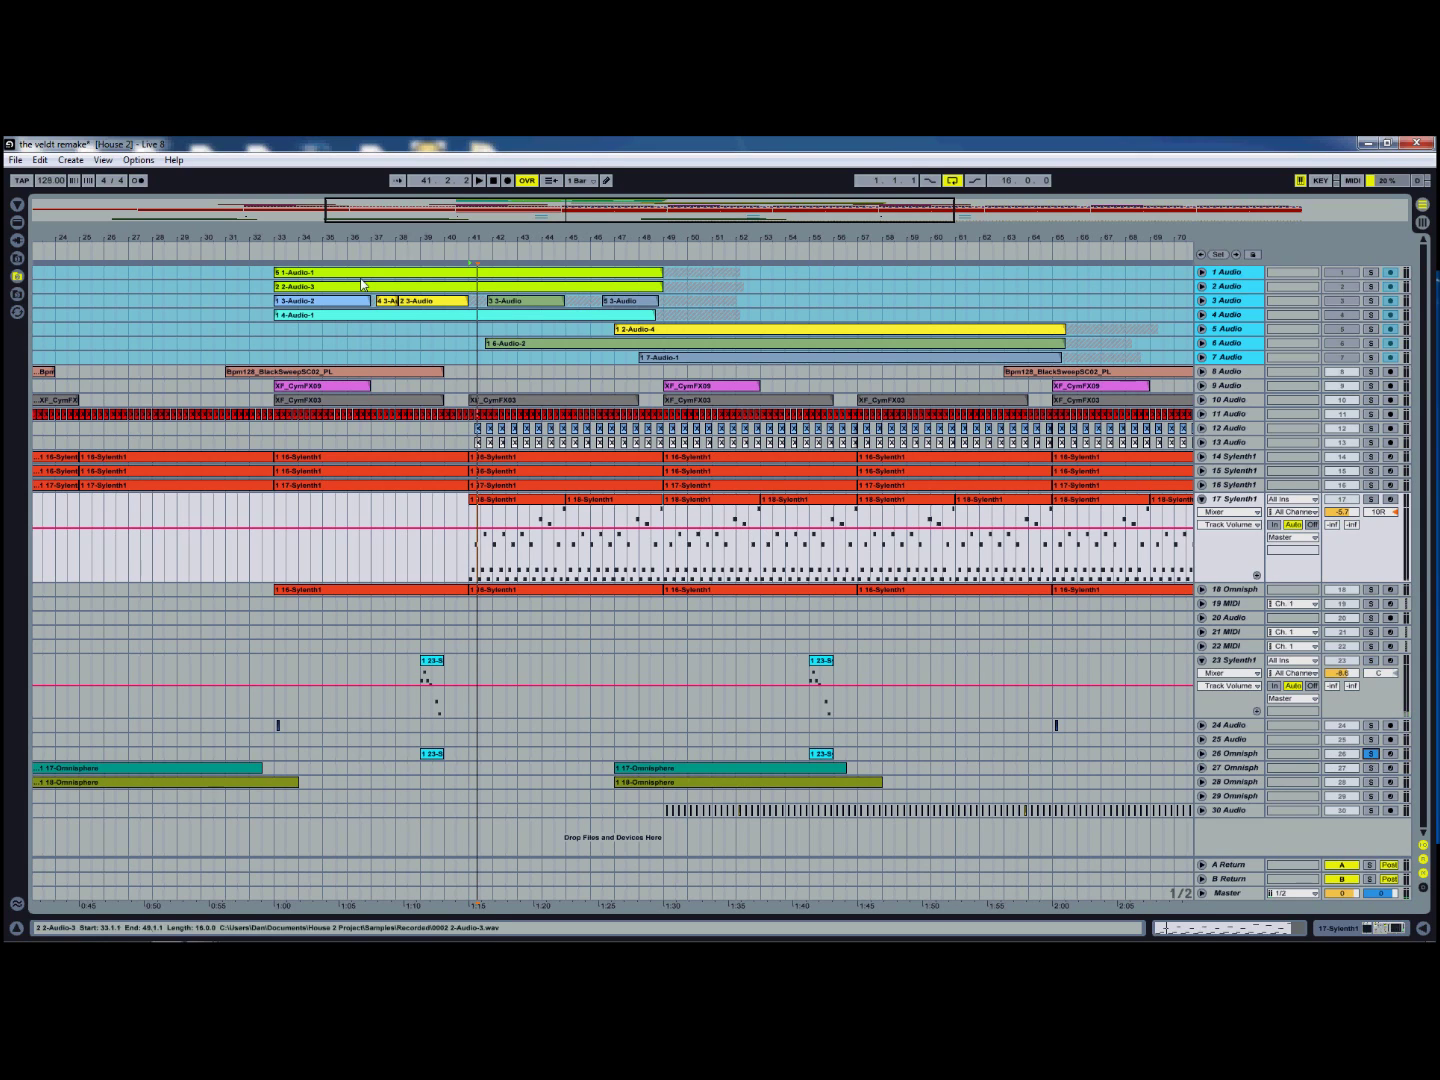
{"action": "left_click", "coordinate": [420, 254]}
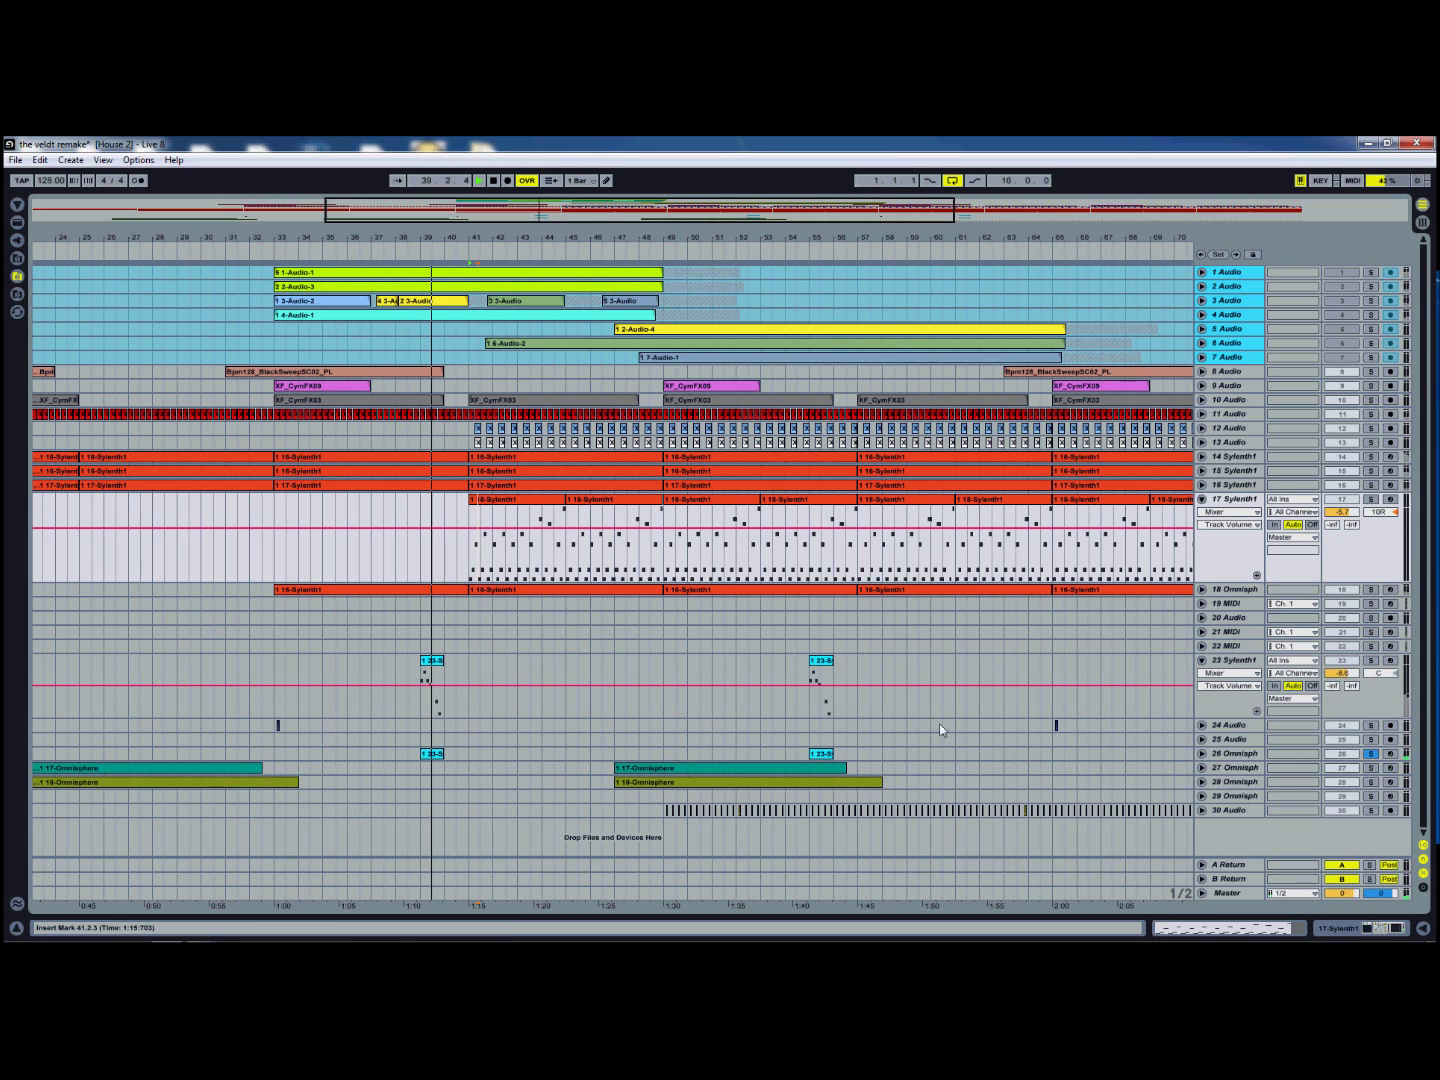
{"action": "key", "text": "space"}
Step: Add track 23 to track 26's solo, play both from about bar 39, and show track 23's devices before stopping playback
{"action": "left_click", "coordinate": [1238, 662]}
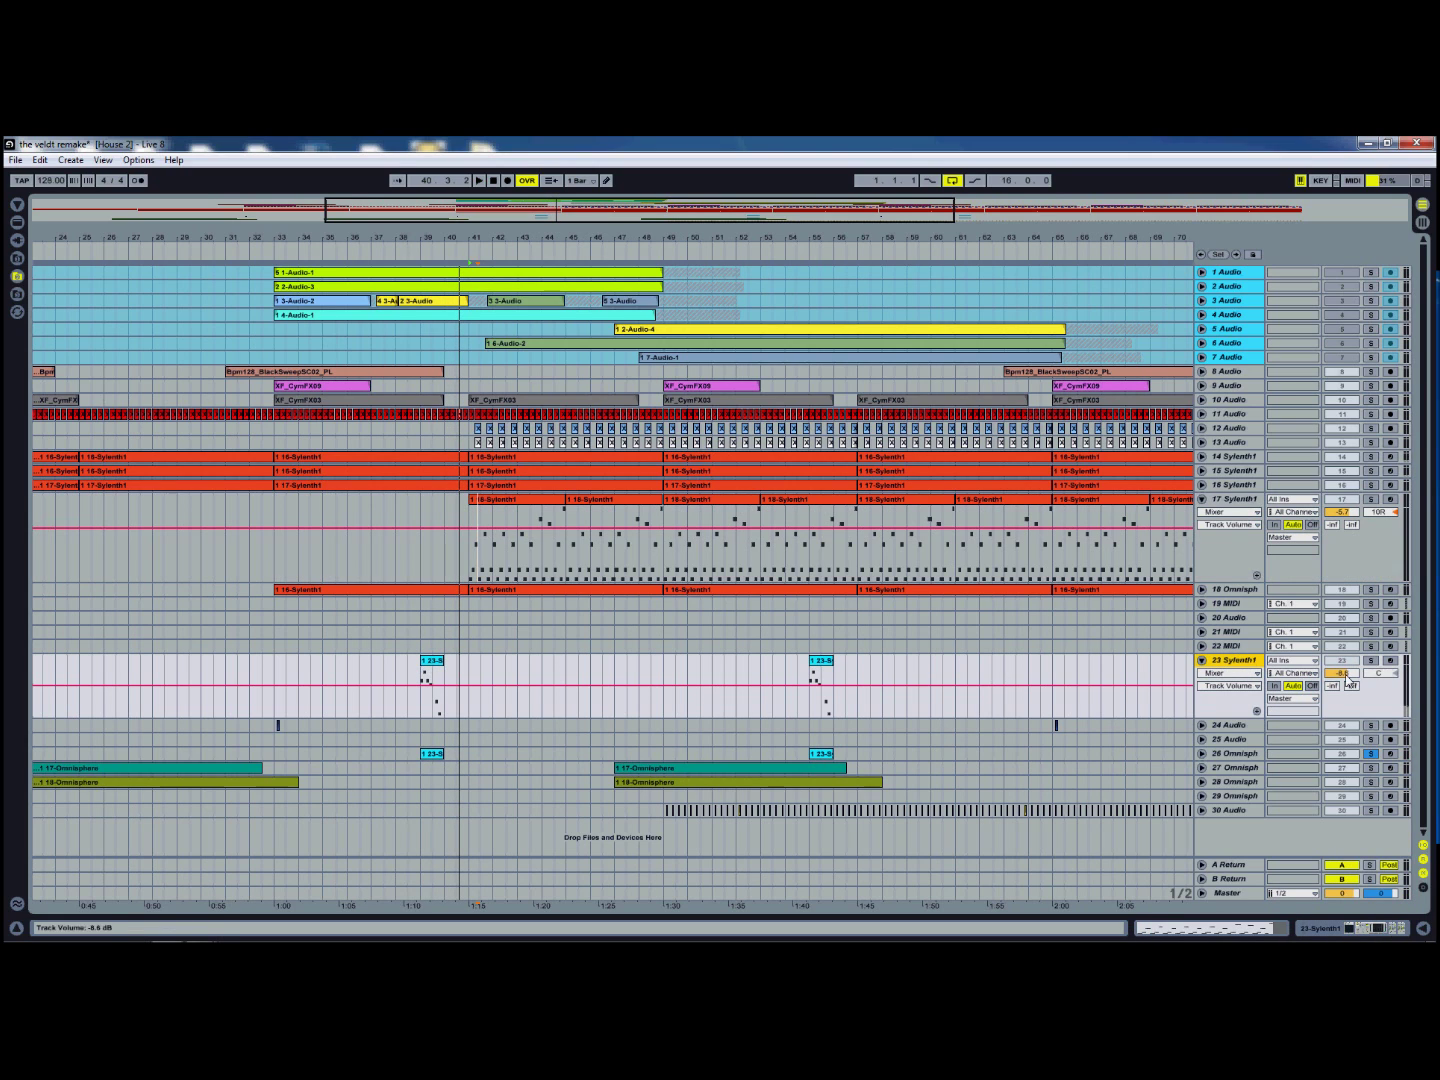
{"action": "left_click", "coordinate": [1370, 662], "text": "ctrl"}
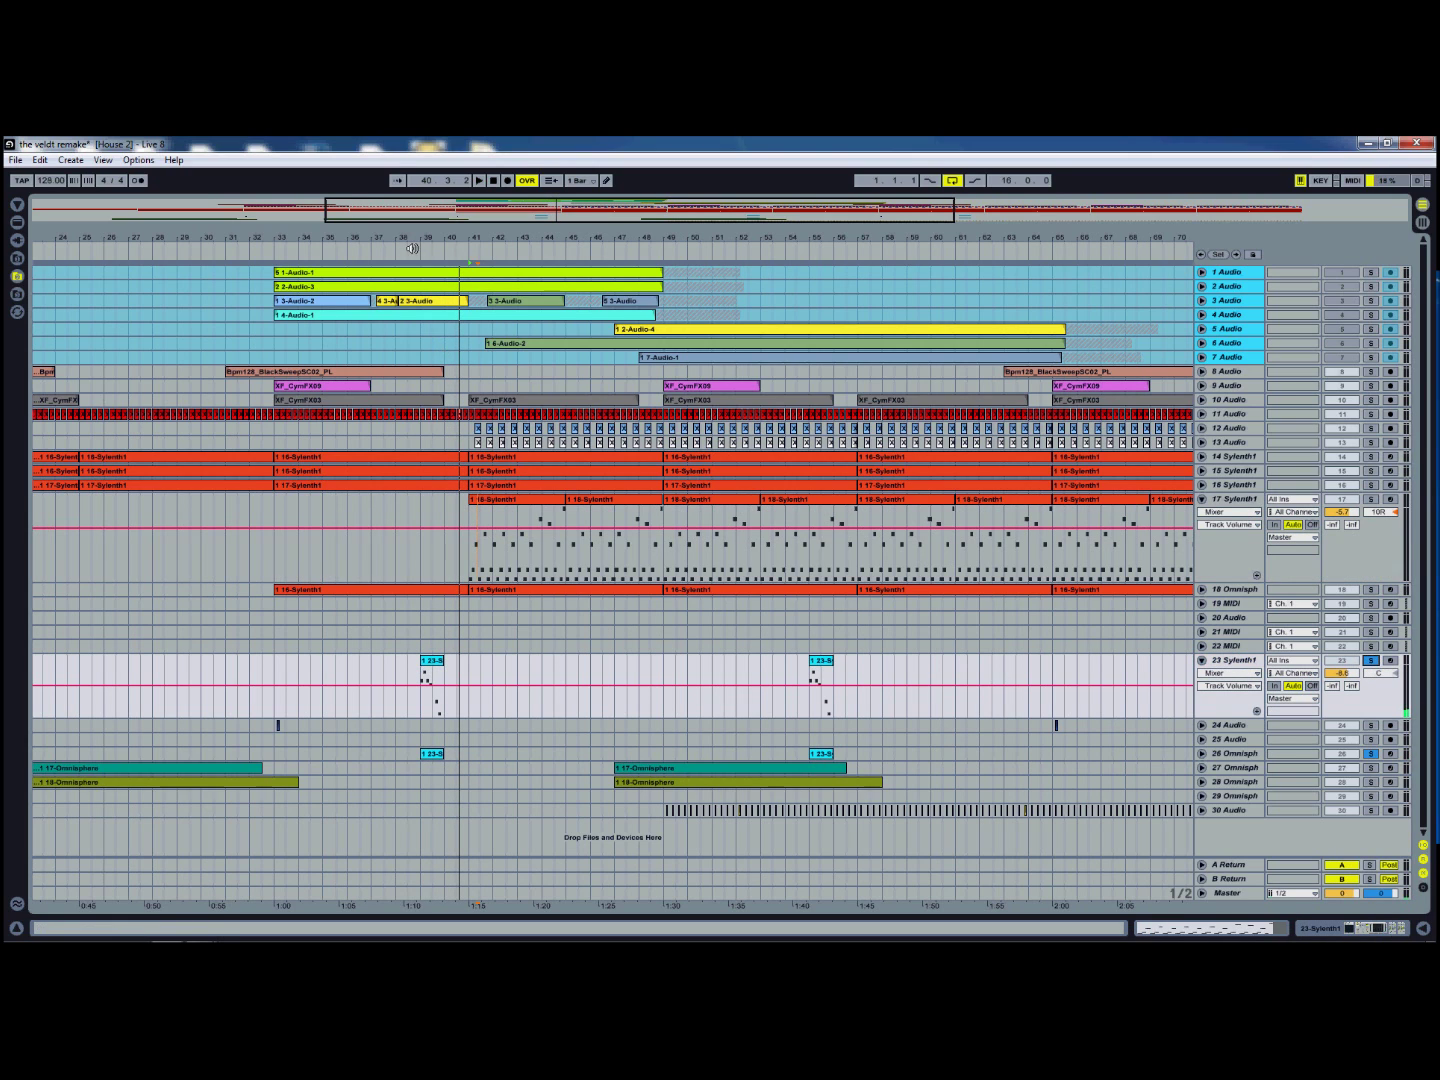
{"action": "left_click", "coordinate": [412, 248]}
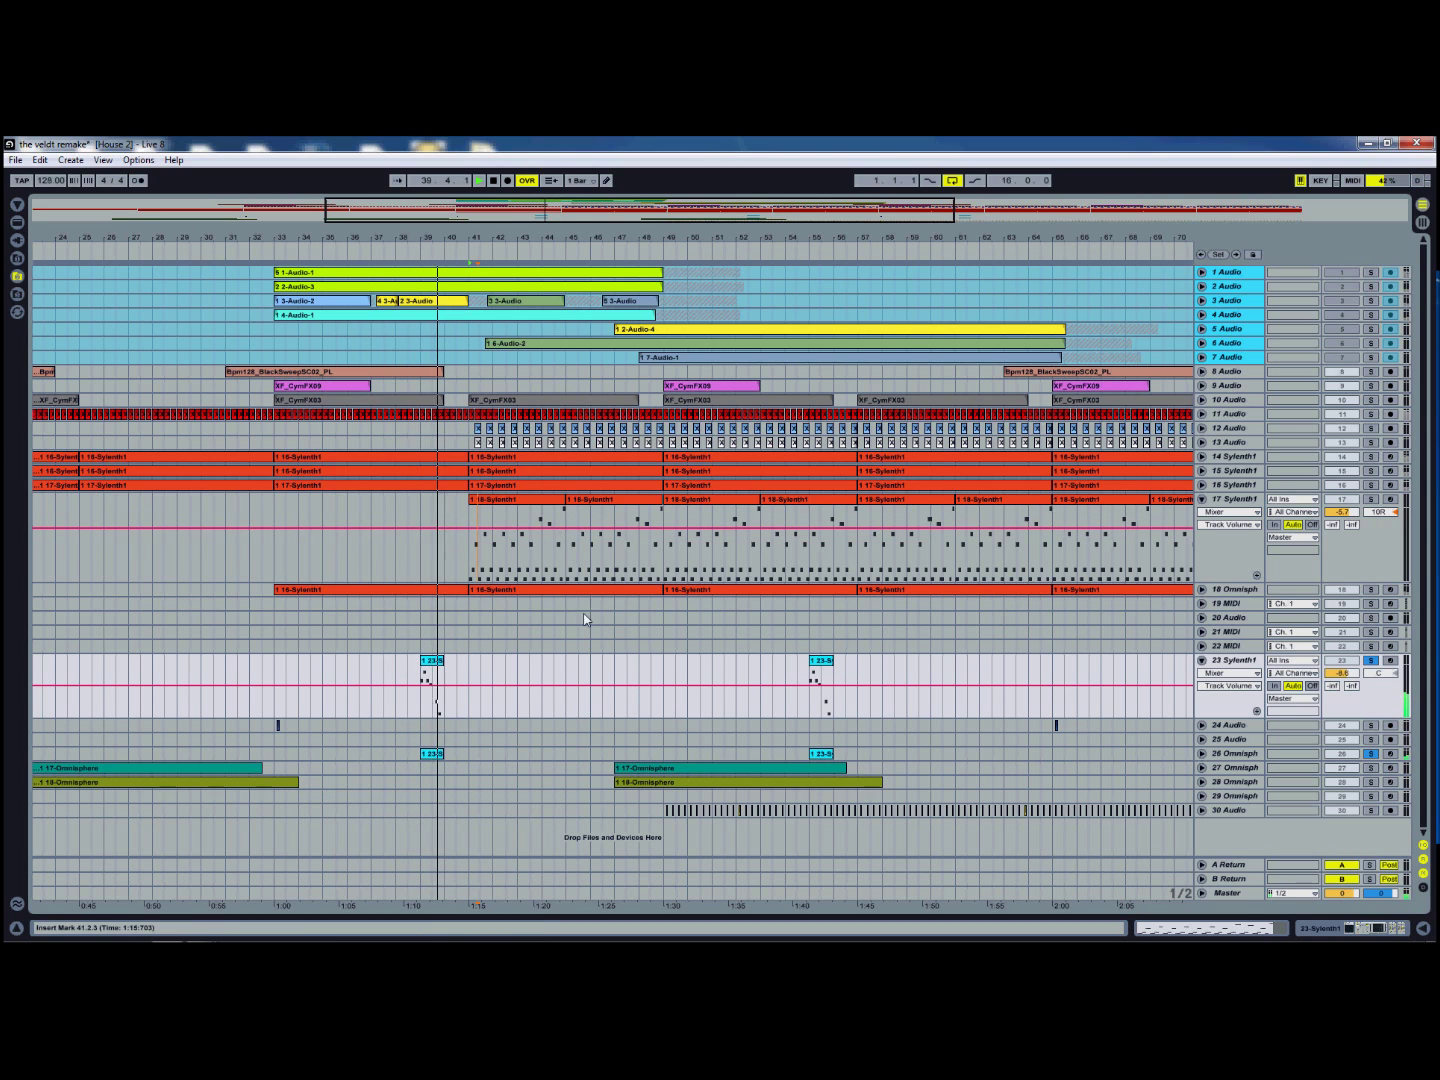
{"action": "double_click", "coordinate": [1252, 666]}
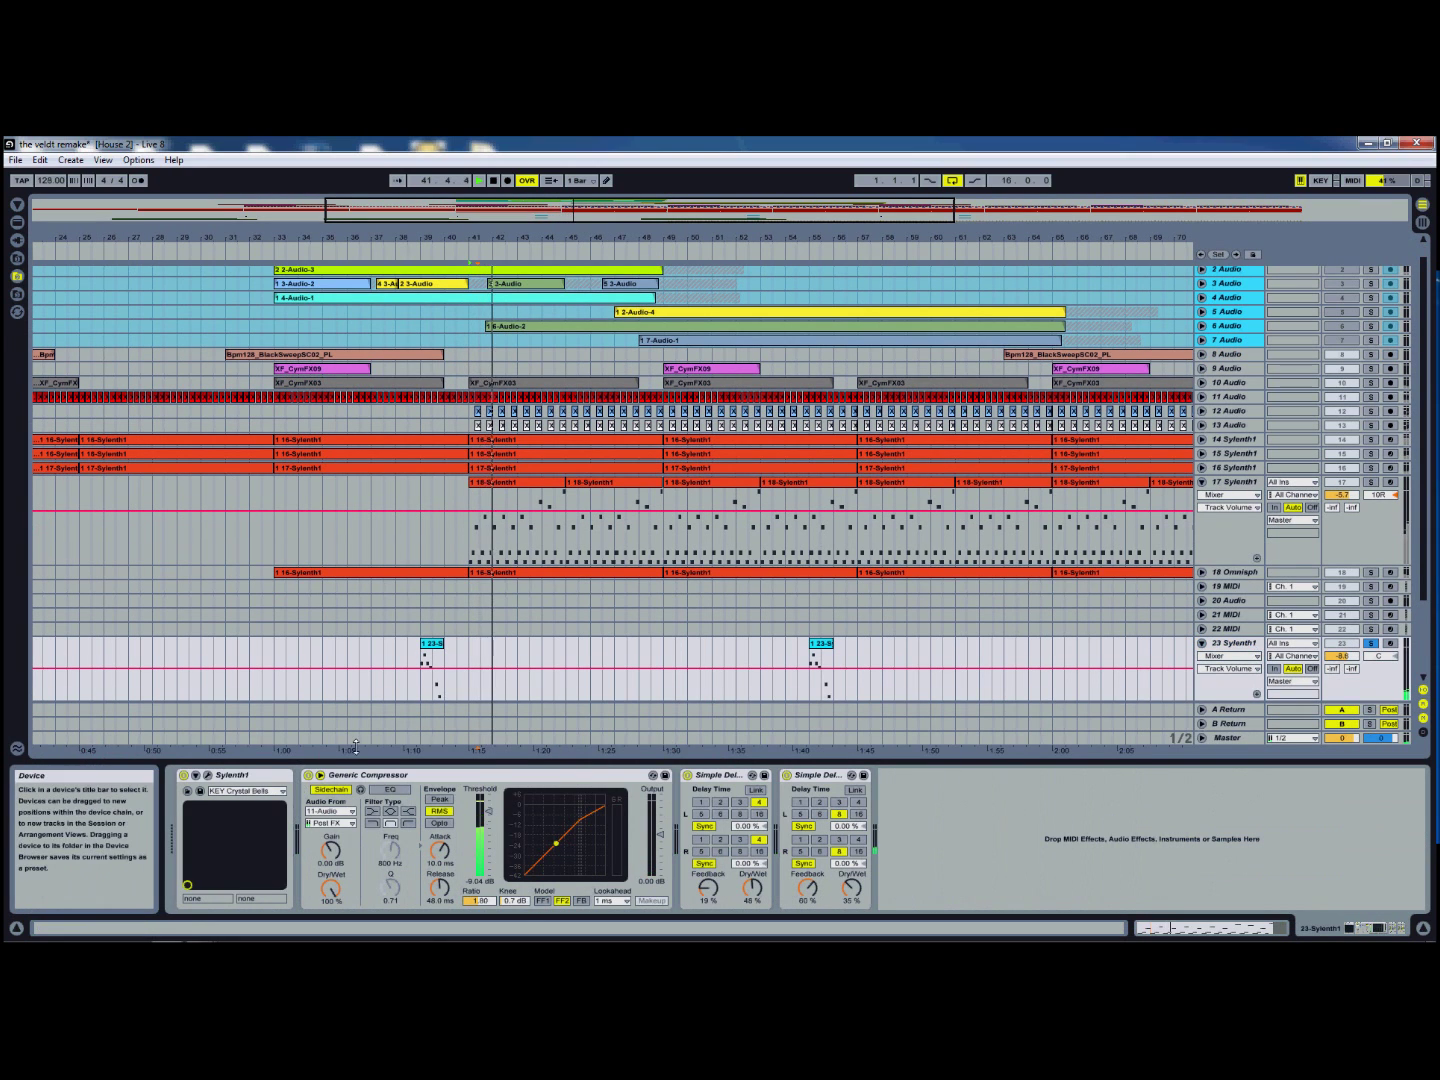
{"action": "double_click", "coordinate": [493, 181]}
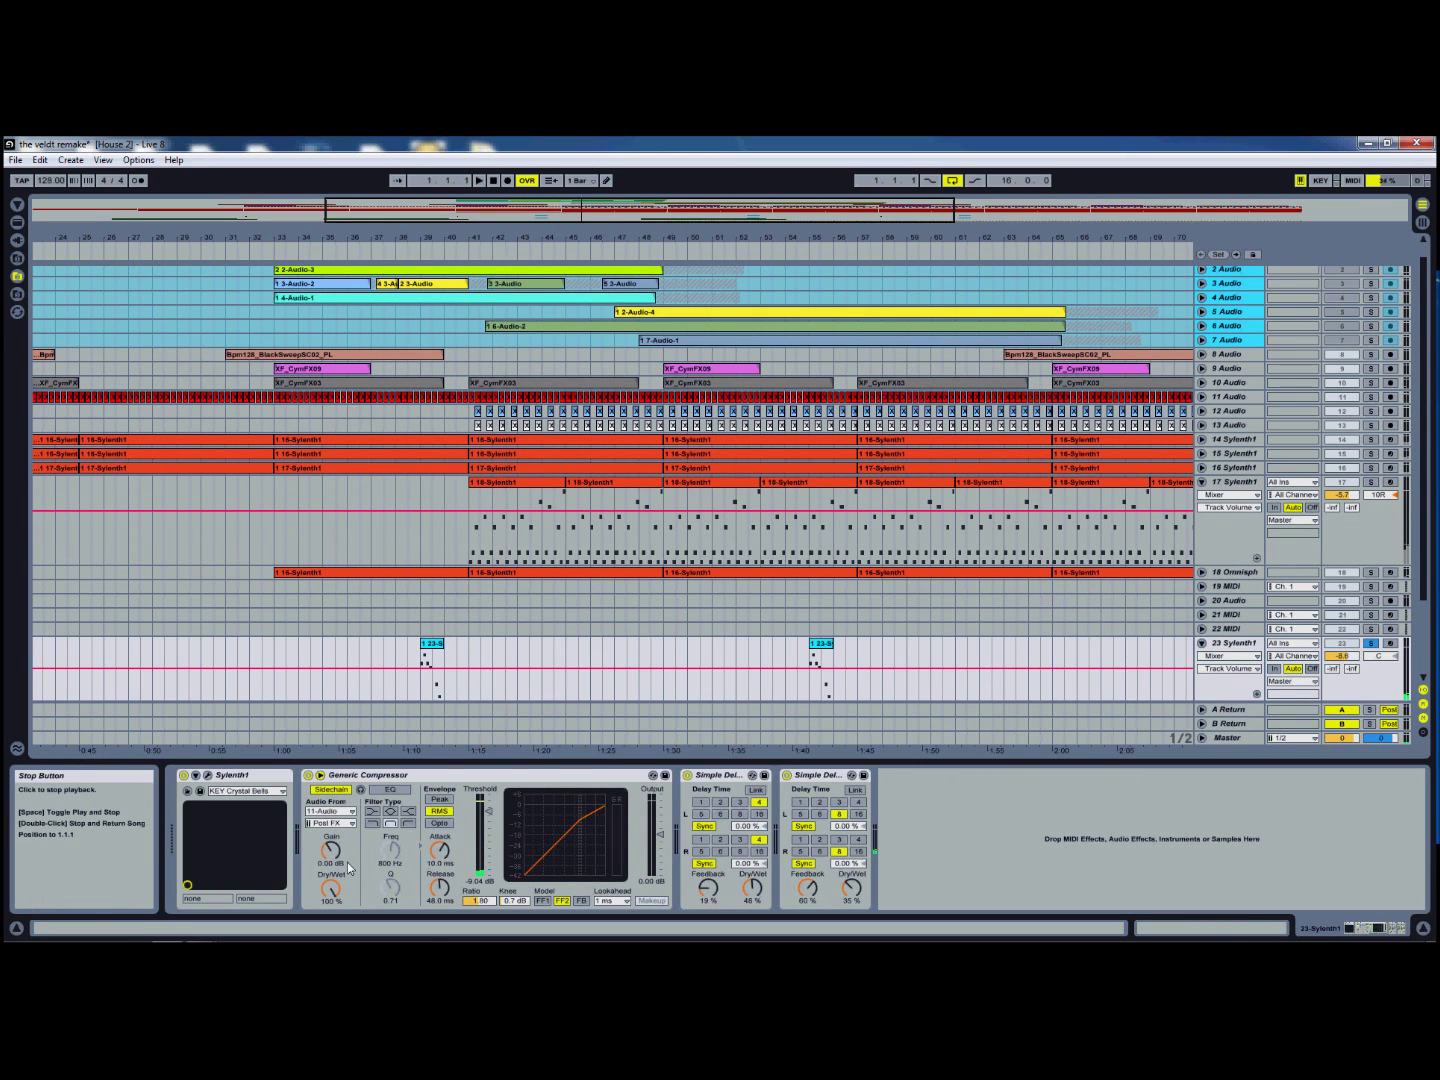
Step: Open track 23's Sylenth1 window to examine the KEY Crystal Bells oscillator, filter and effect settings, and close it
{"action": "left_click", "coordinate": [209, 775]}
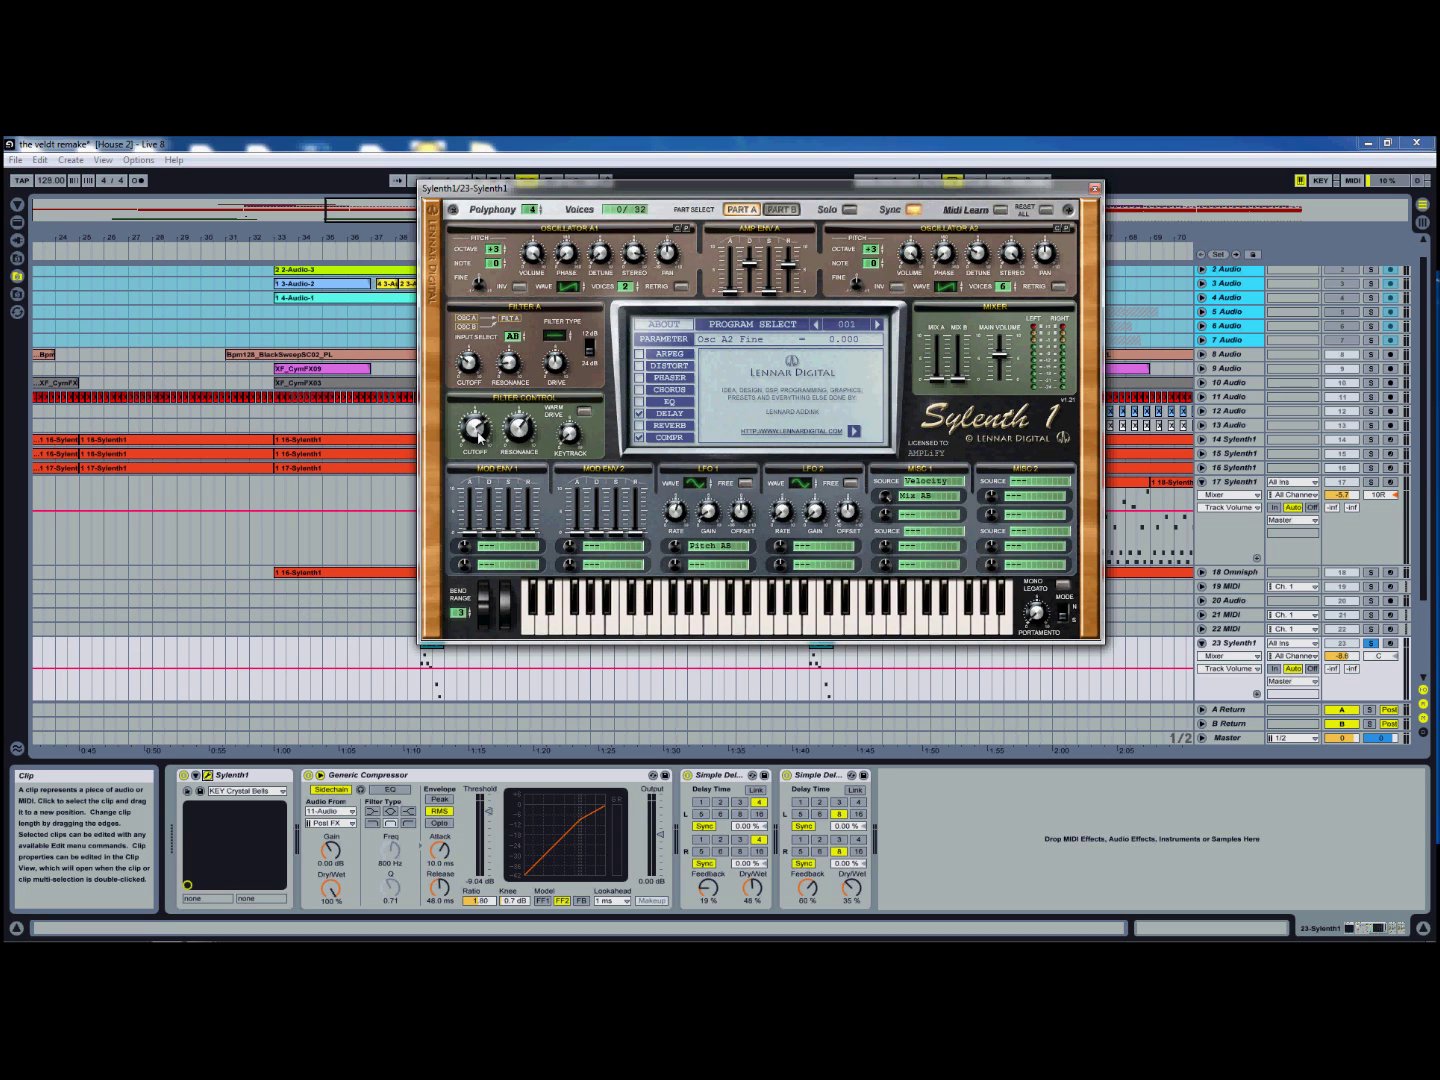
{"action": "left_click_drag", "start_coordinate": [801, 193], "coordinate": [773, 268]}
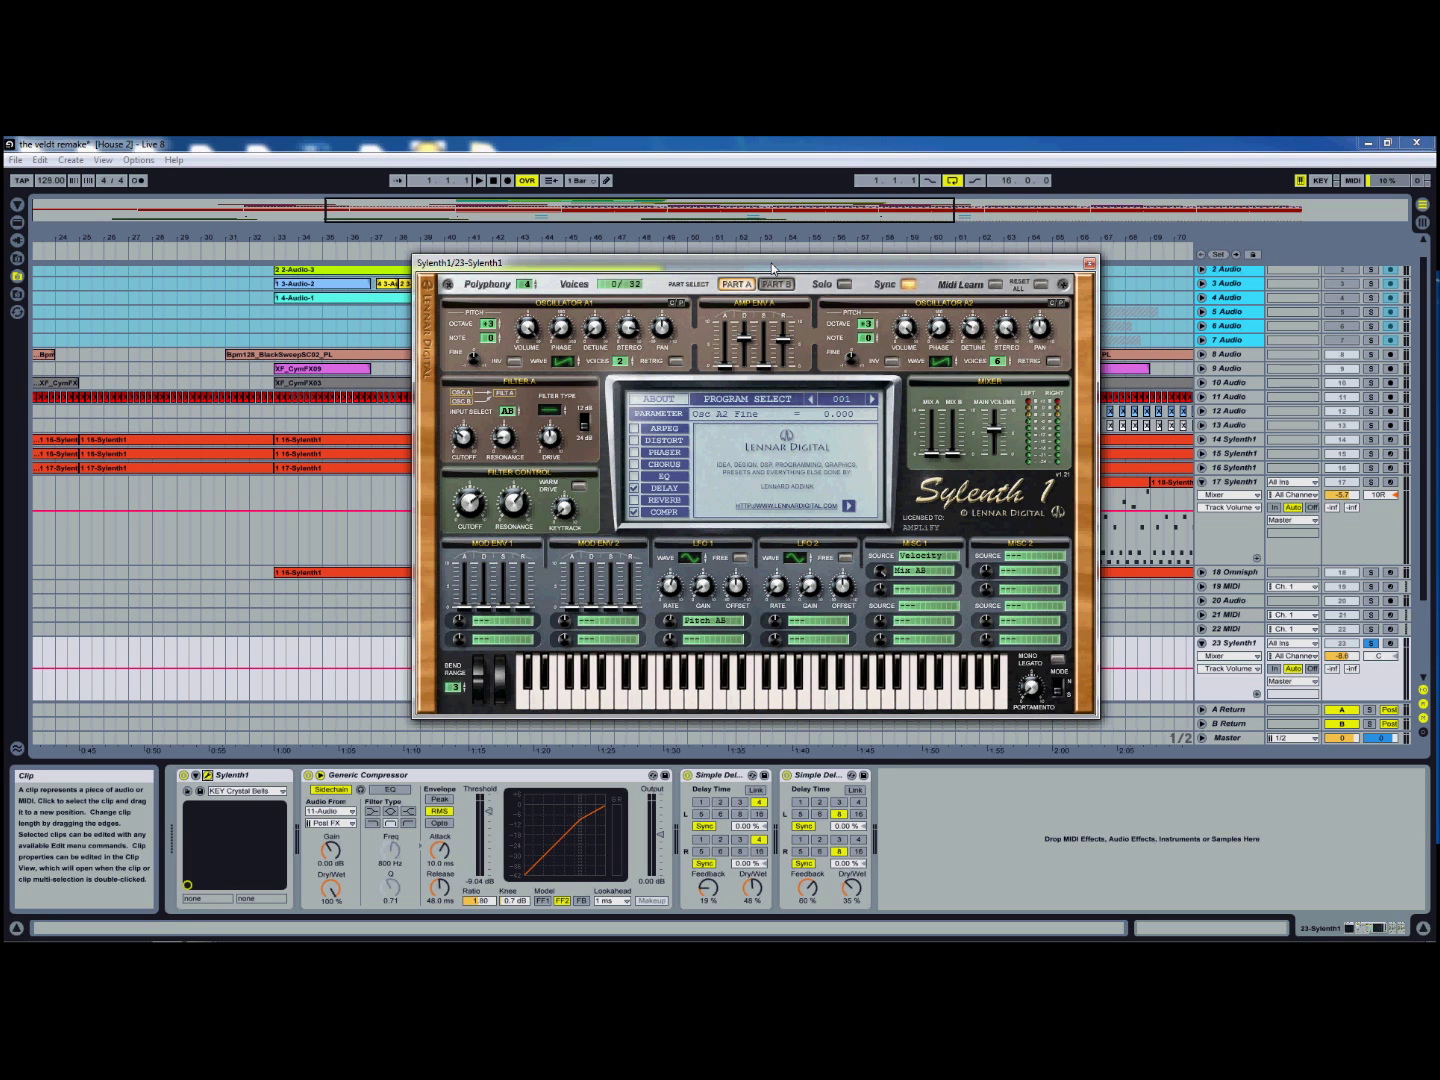
{"action": "left_click_drag", "start_coordinate": [770, 267], "coordinate": [944, 289]}
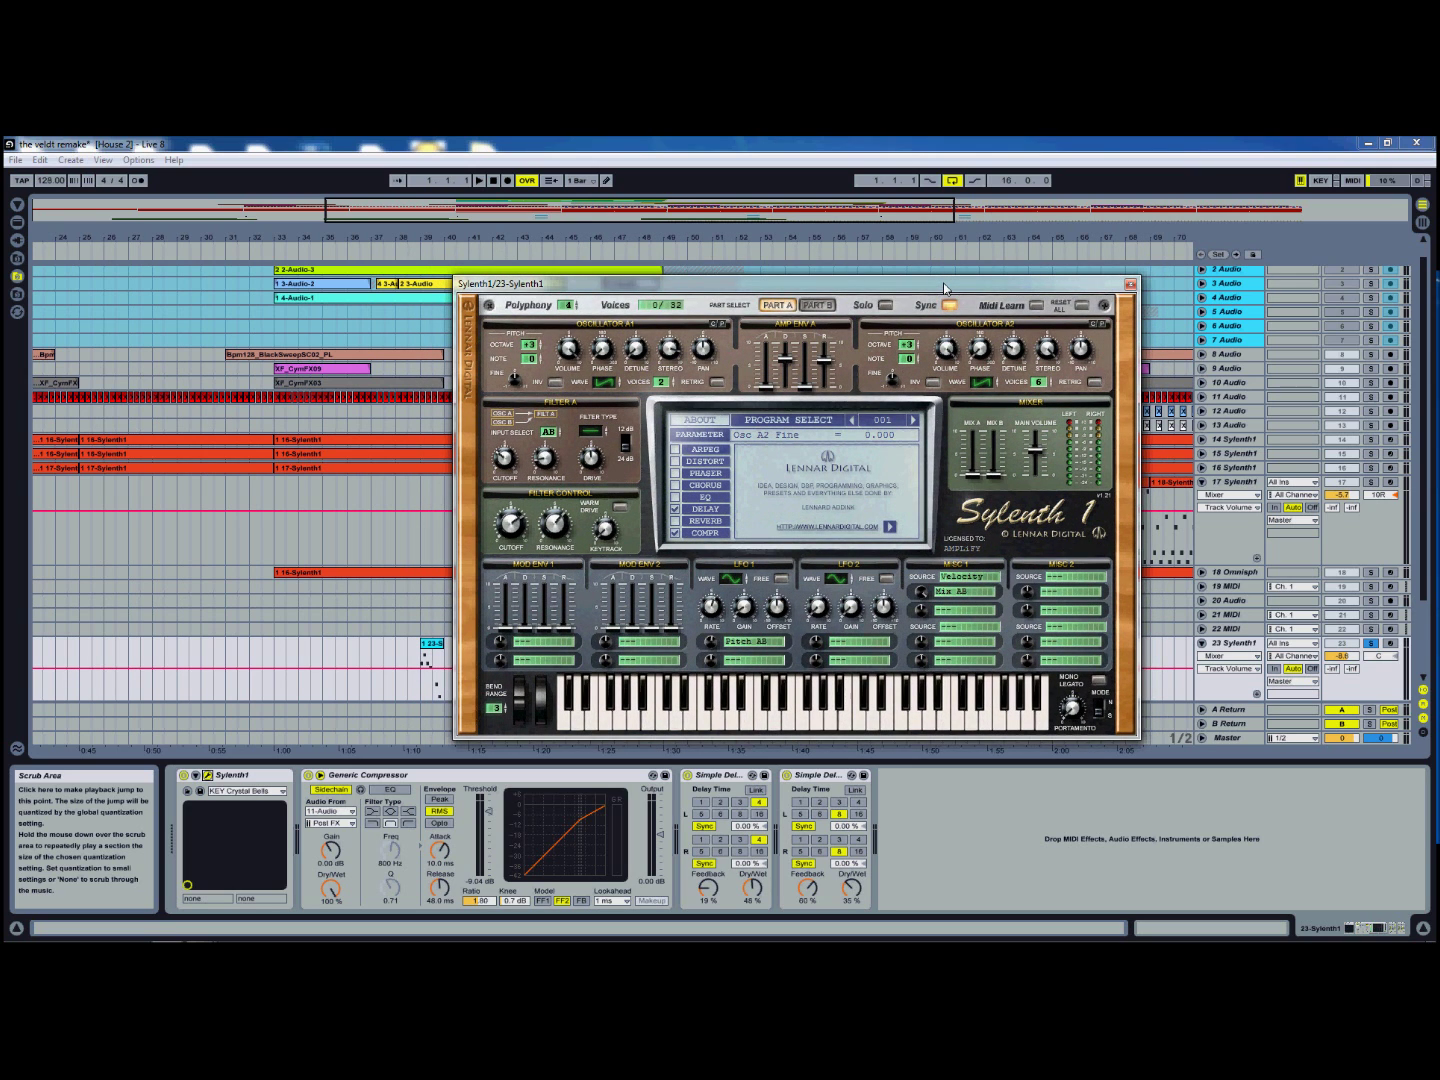
{"action": "mouse_move", "coordinate": [1077, 284]}
{"action": "left_mouse_down"}
{"action": "mouse_move", "coordinate": [1086, 274]}
{"action": "mouse_move", "coordinate": [1052, 281]}
{"action": "left_mouse_up"}
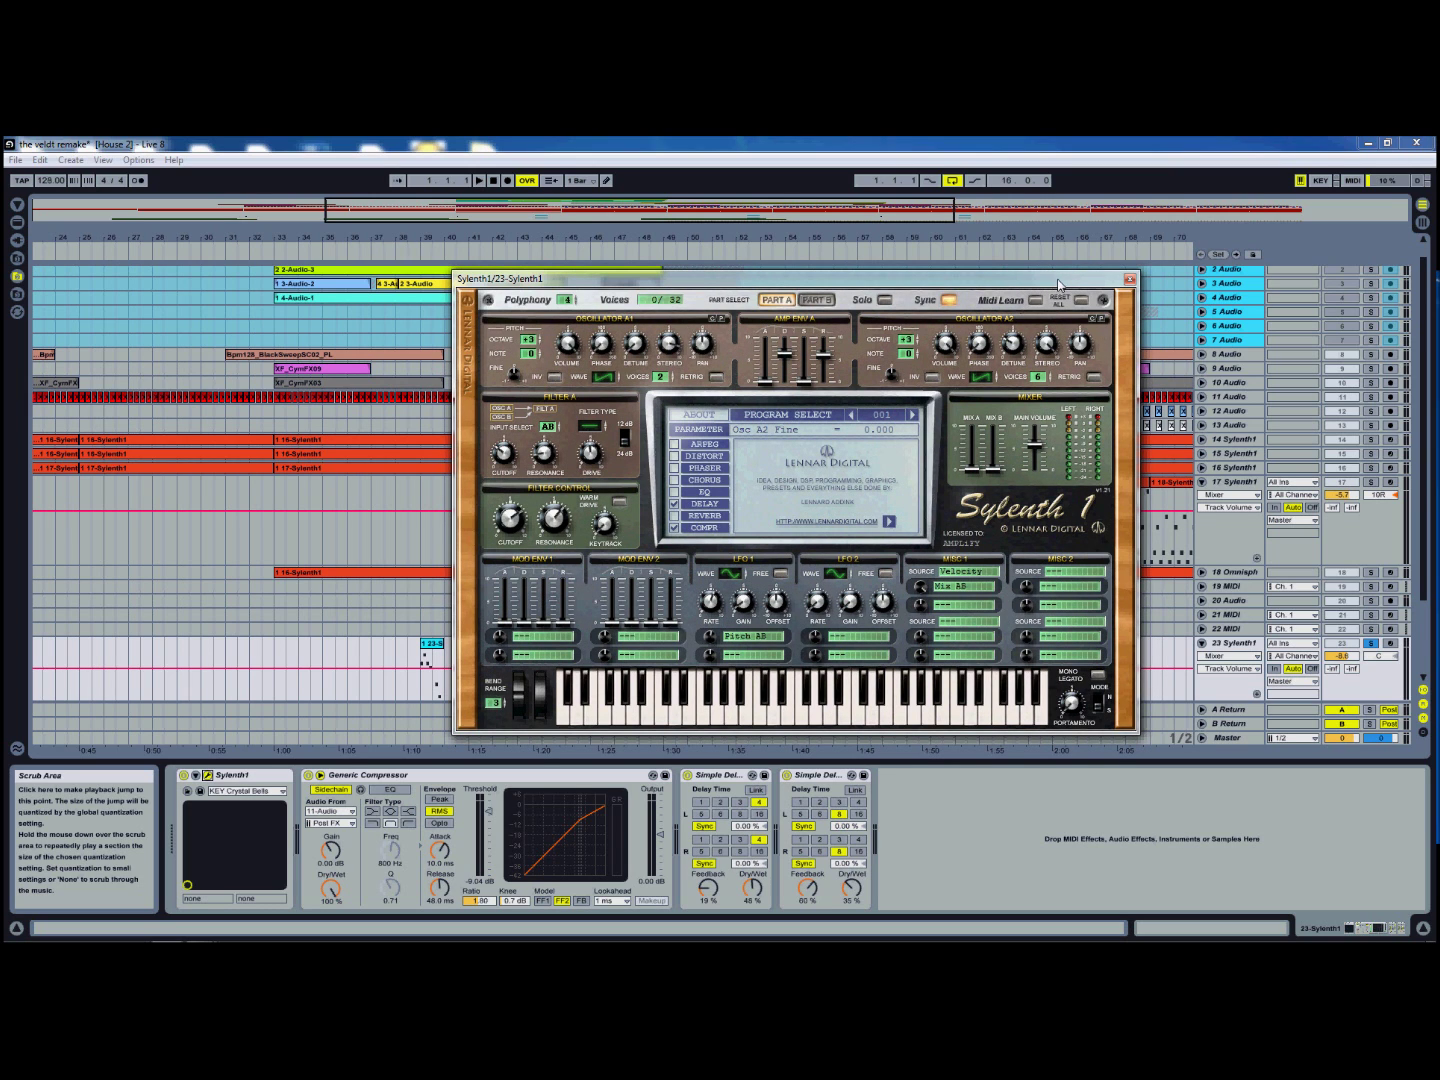
{"action": "left_click_drag", "start_coordinate": [1050, 286], "coordinate": [1067, 295]}
{"action": "left_click", "coordinate": [1143, 290]}
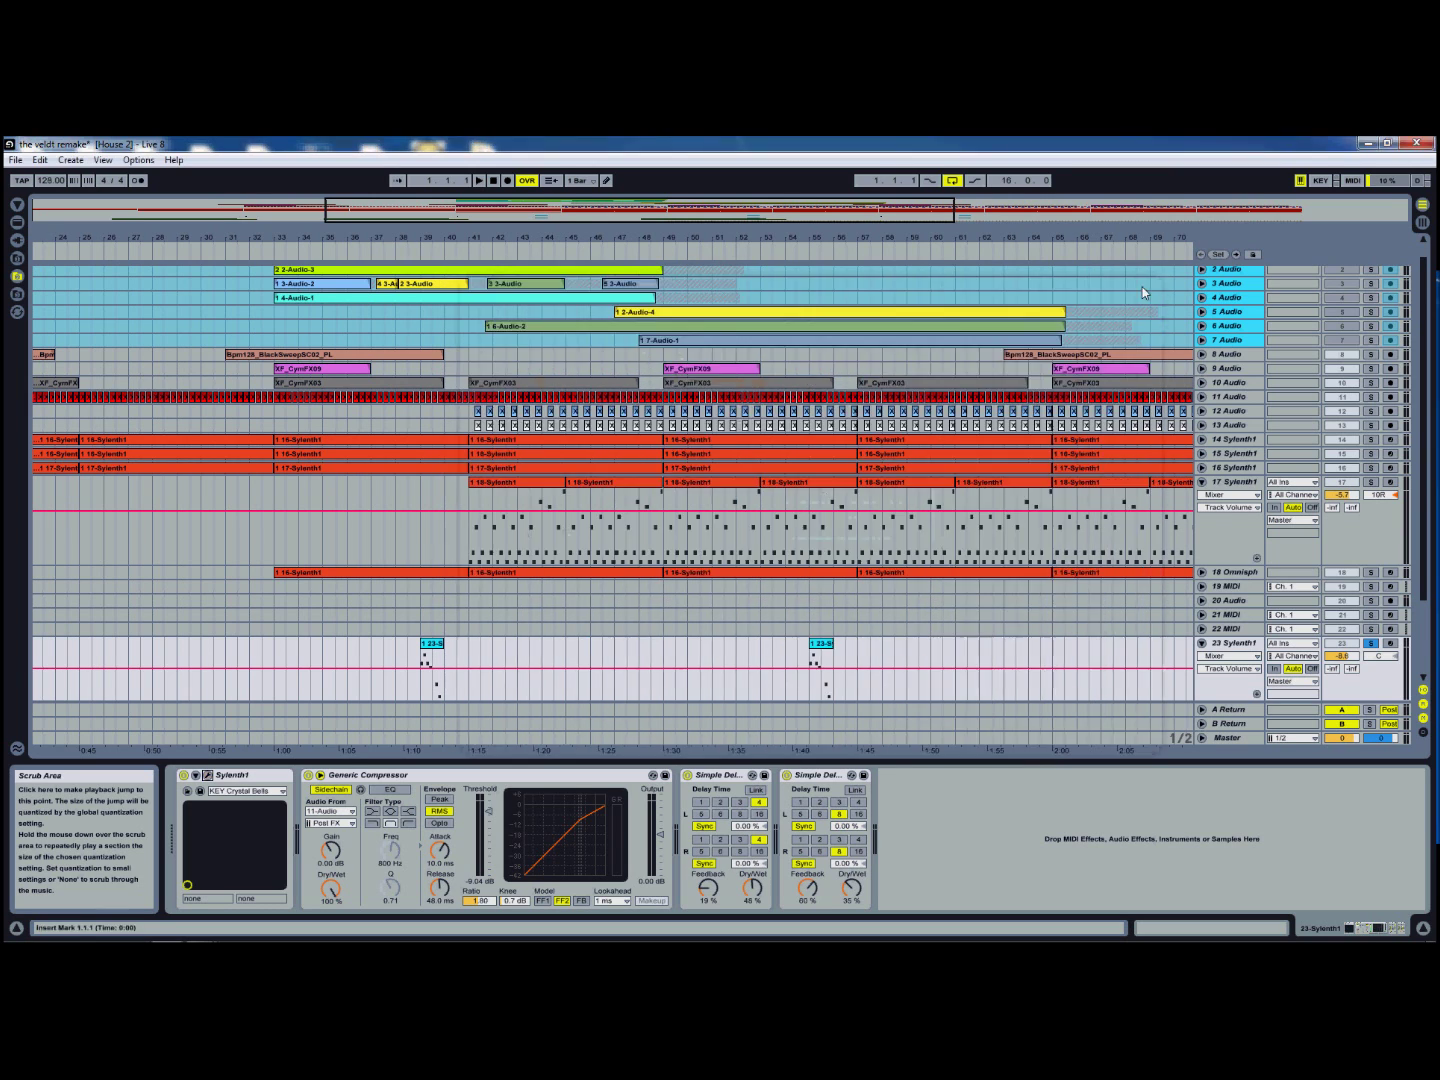
Step: Play the soloed tracks from about bar 38 while examining track 23's compressor and two Simple Delays, and stop playback
{"action": "scroll", "coordinate": [1004, 430], "scroll_direction": "down", "scroll_amount": 5}
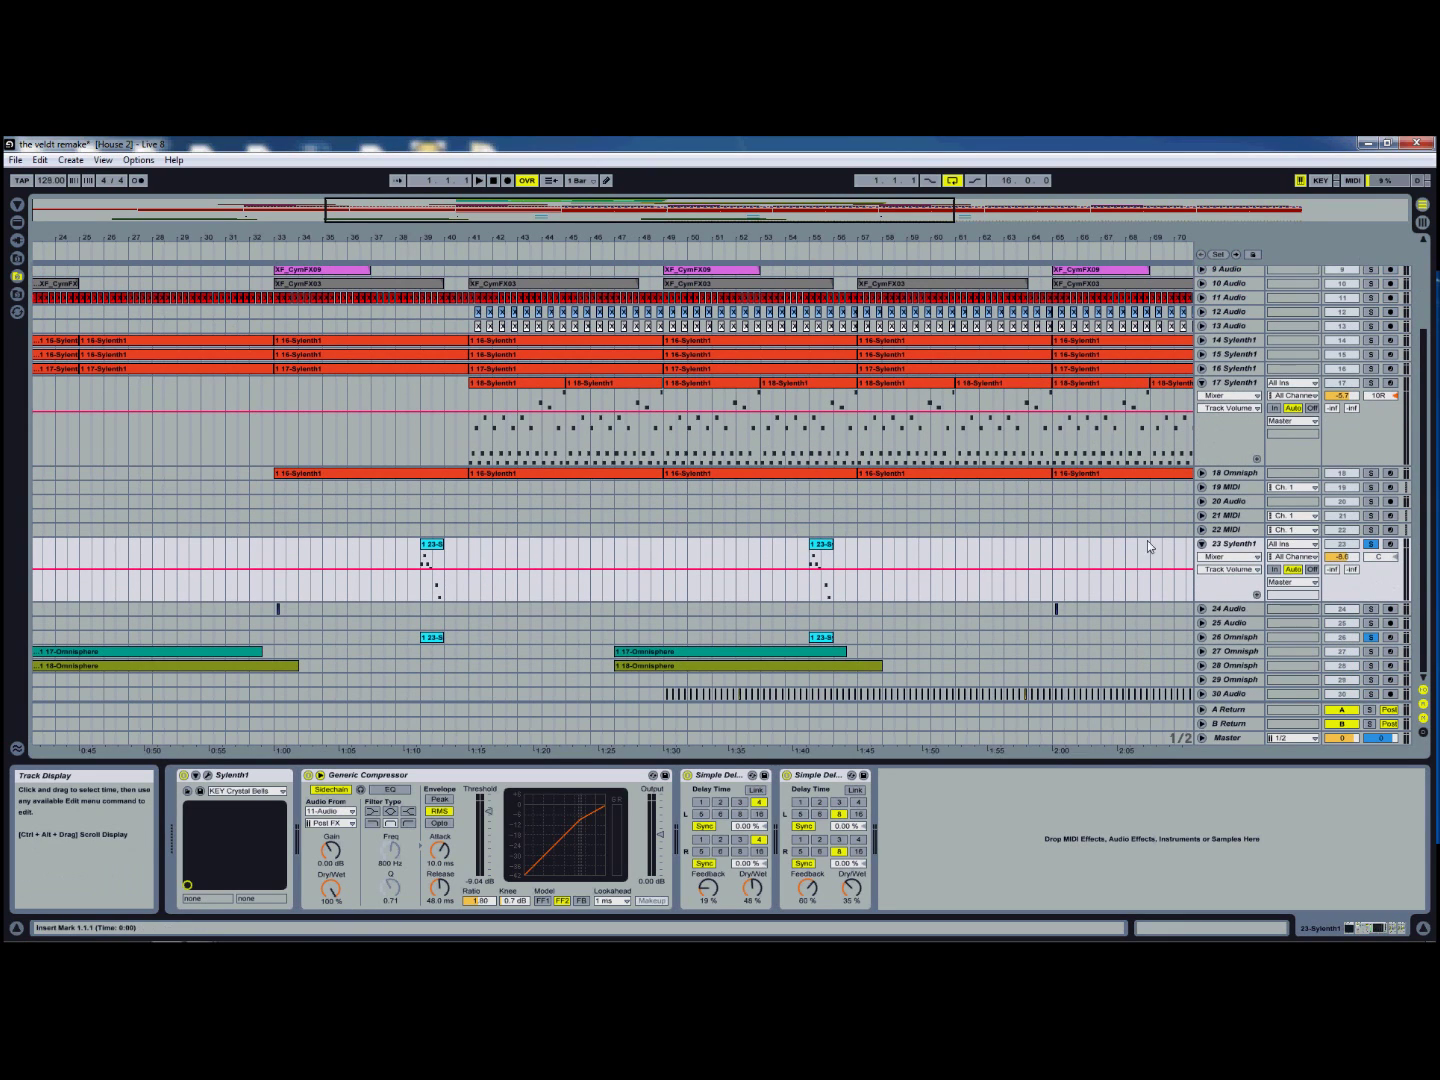
{"action": "left_click", "coordinate": [1257, 576]}
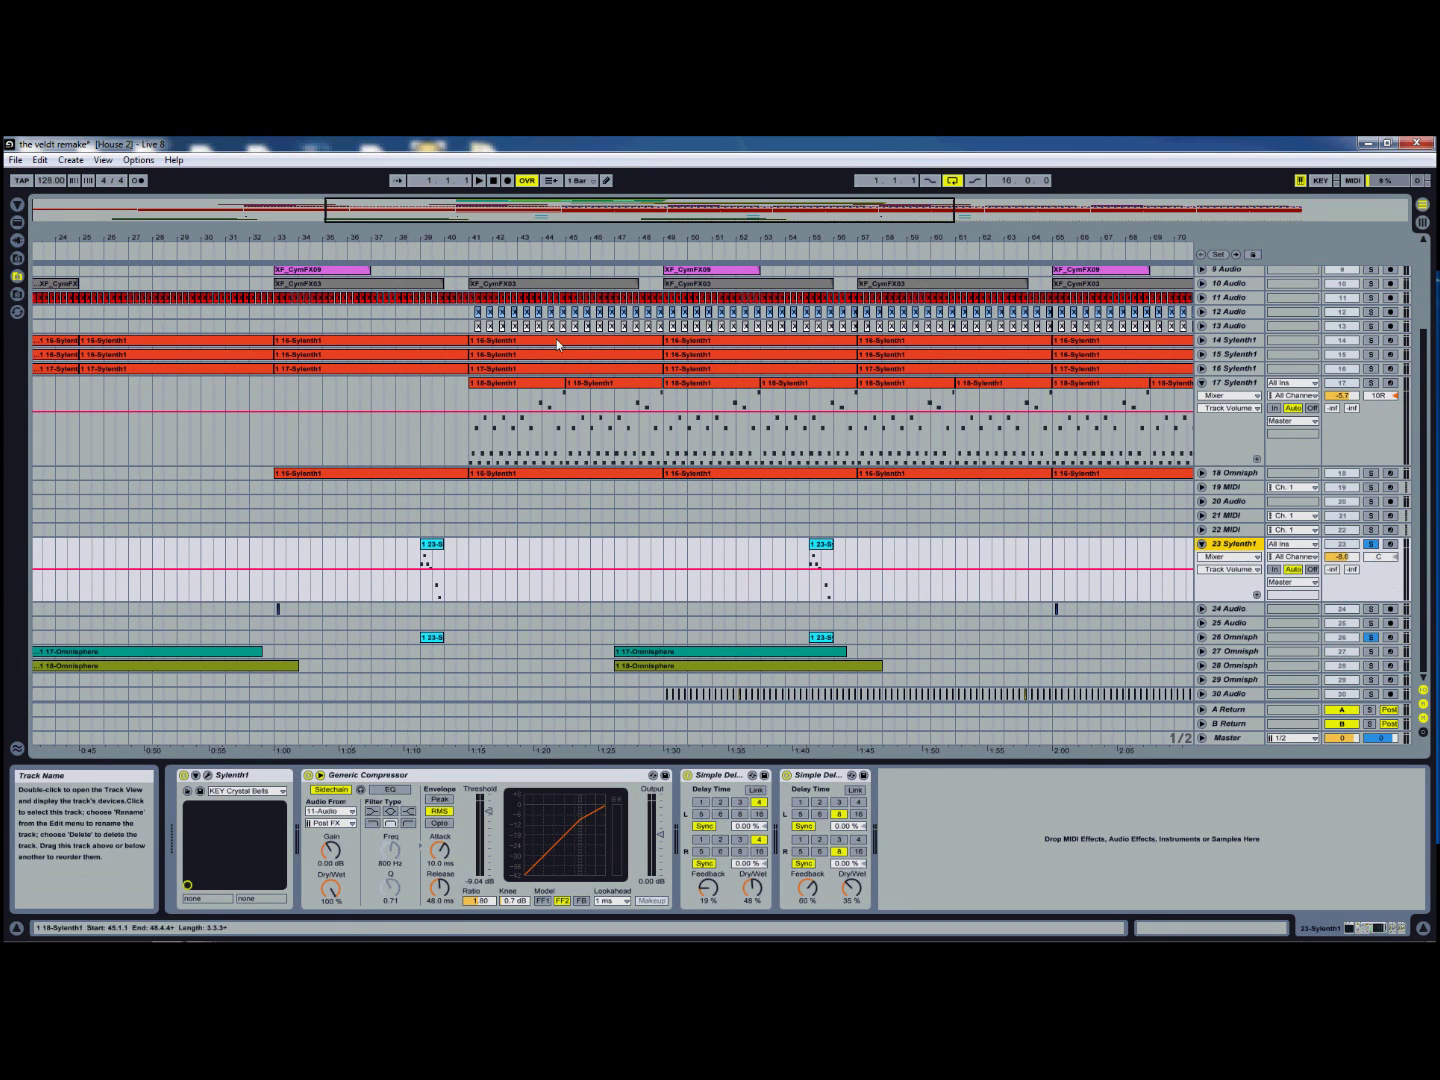
{"action": "left_click", "coordinate": [403, 254]}
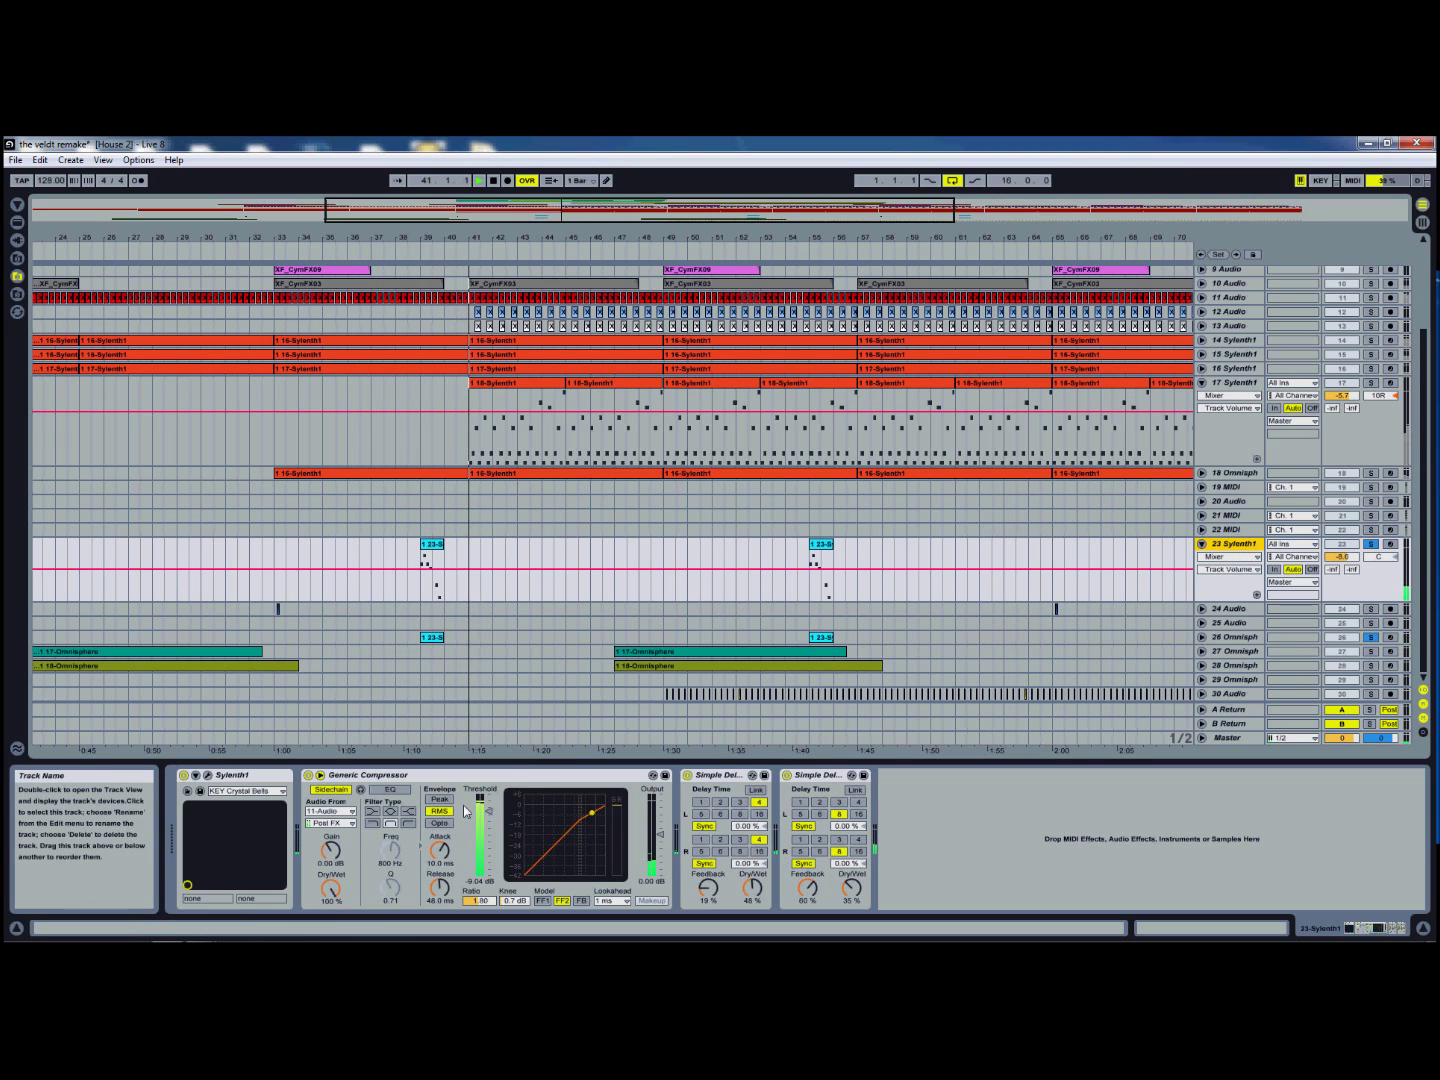
{"action": "left_click", "coordinate": [725, 778]}
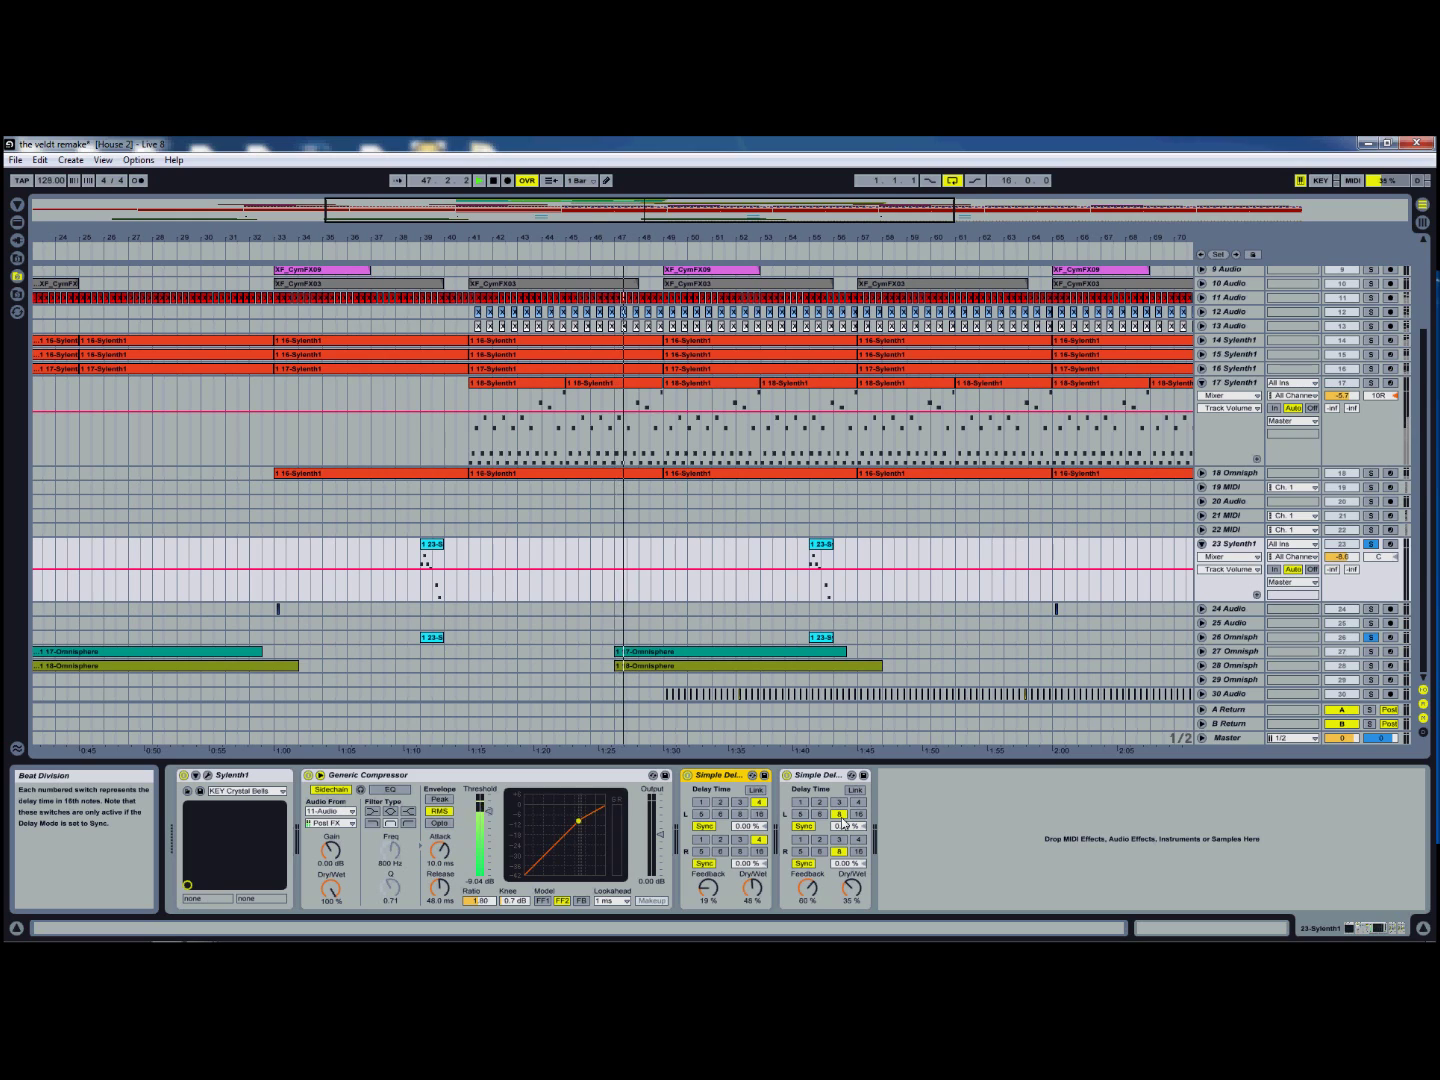
{"action": "left_click", "coordinate": [493, 183]}
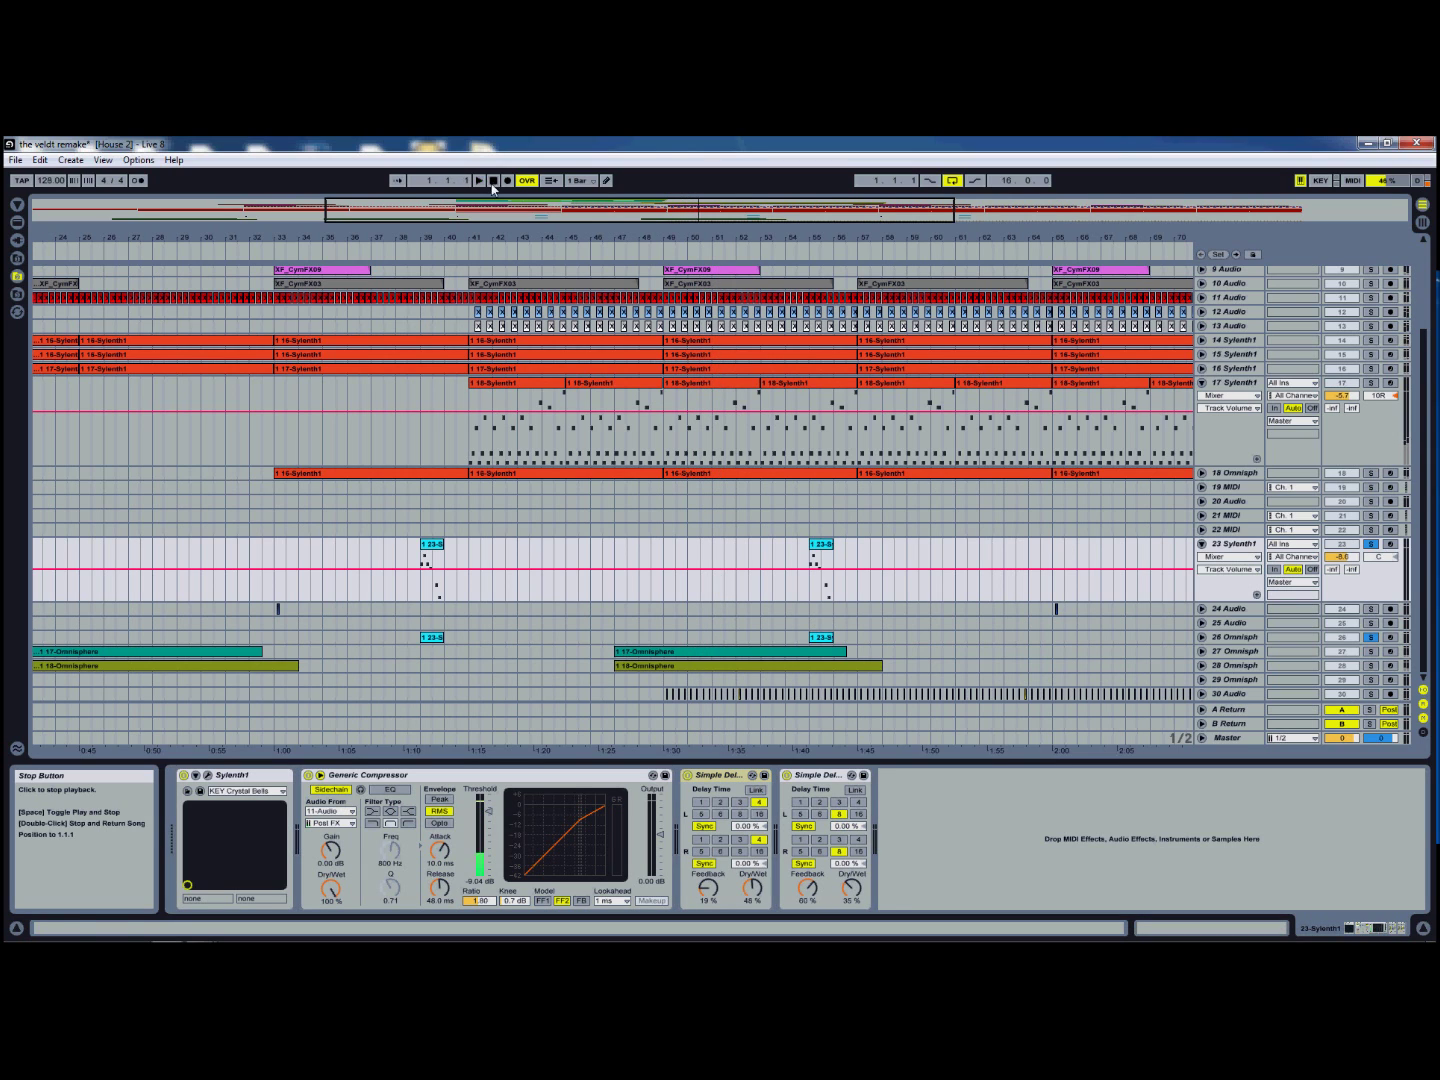
Step: Fold track 23 and replace the current solo with audio tracks 8 to 13 together
{"action": "left_click", "coordinate": [1202, 545]}
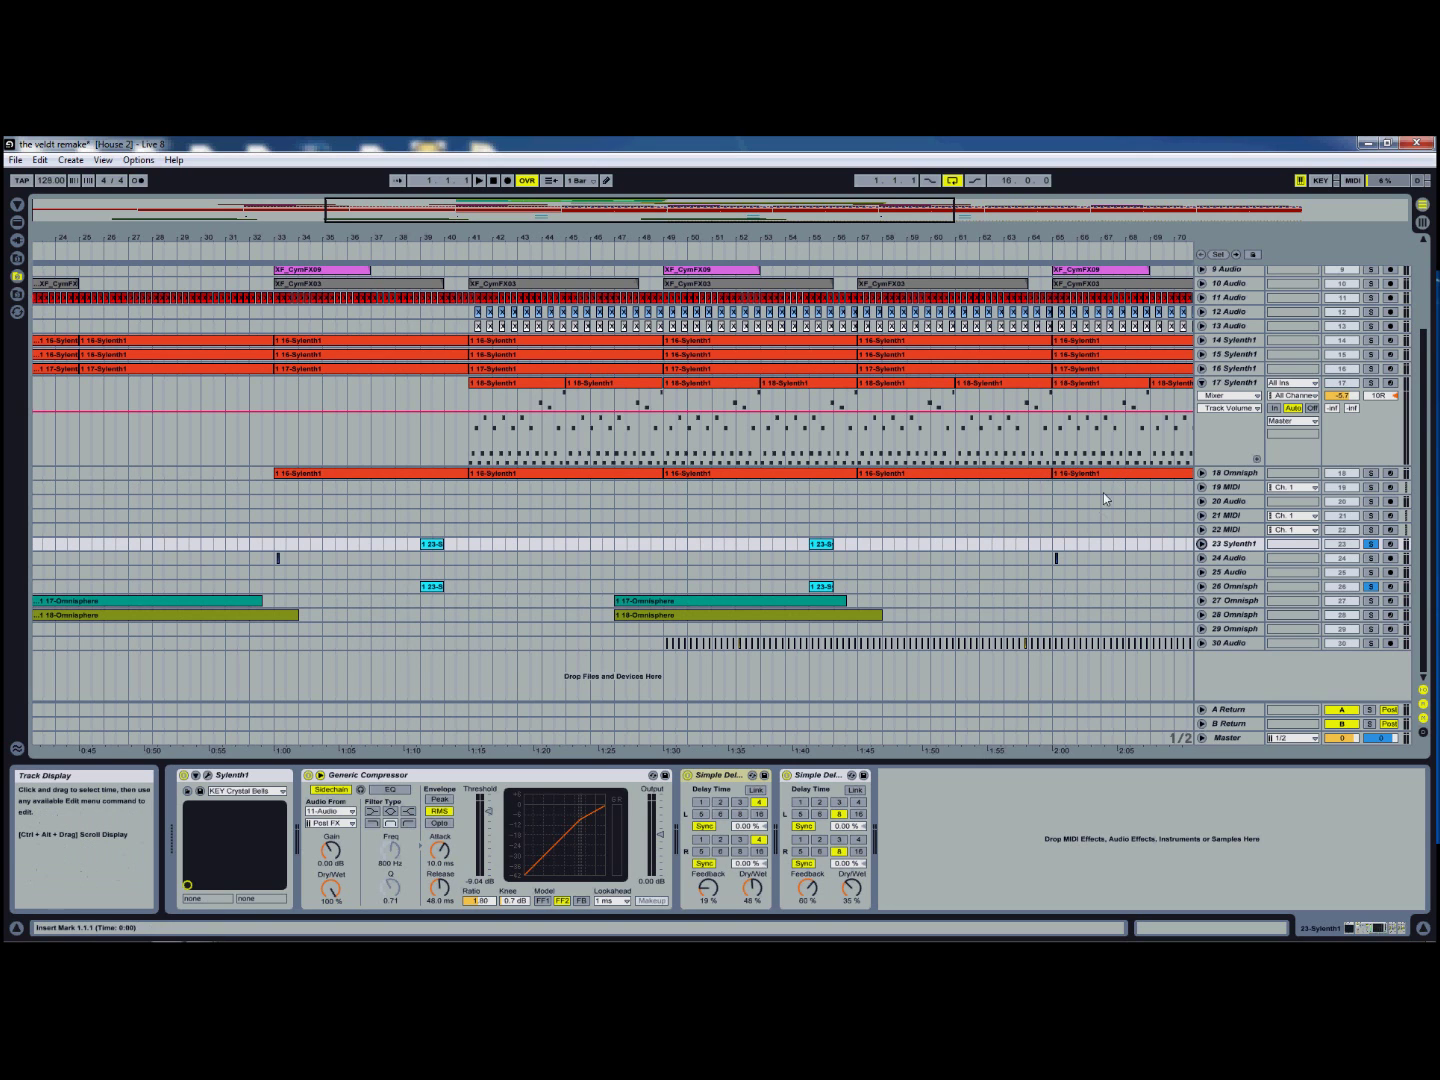
{"action": "left_click_drag", "start_coordinate": [668, 209], "coordinate": [669, 211]}
{"action": "scroll", "coordinate": [860, 418], "scroll_direction": "up", "scroll_amount": 4}
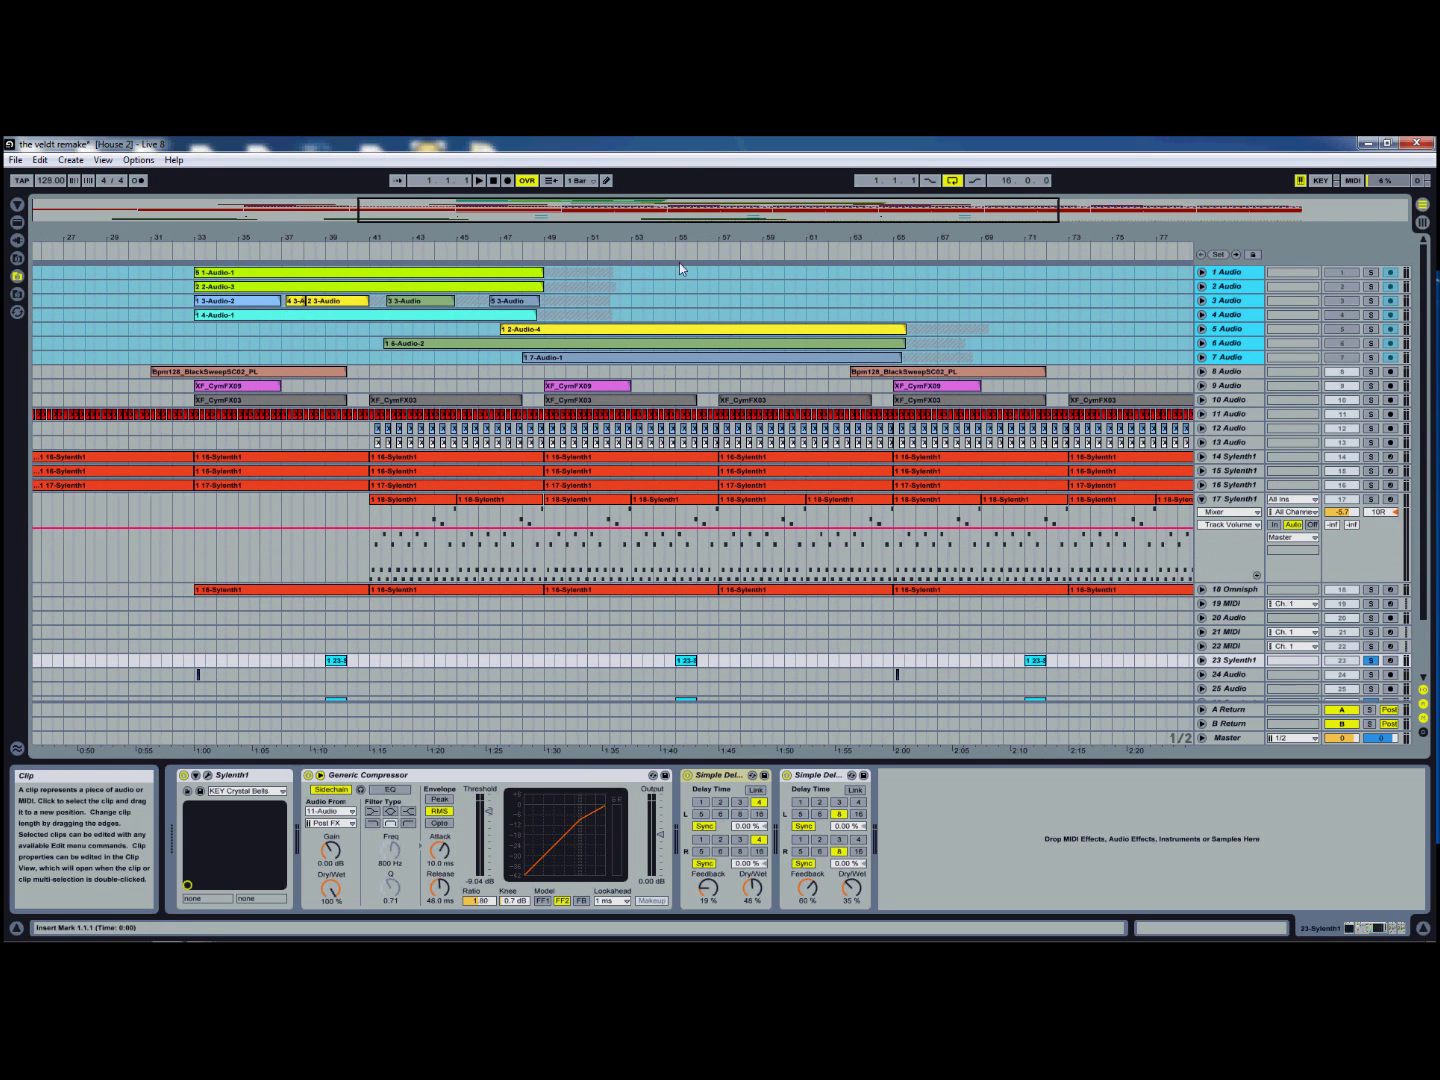
{"action": "left_click_drag", "start_coordinate": [611, 214], "coordinate": [621, 217]}
{"action": "left_click", "coordinate": [1371, 371]}
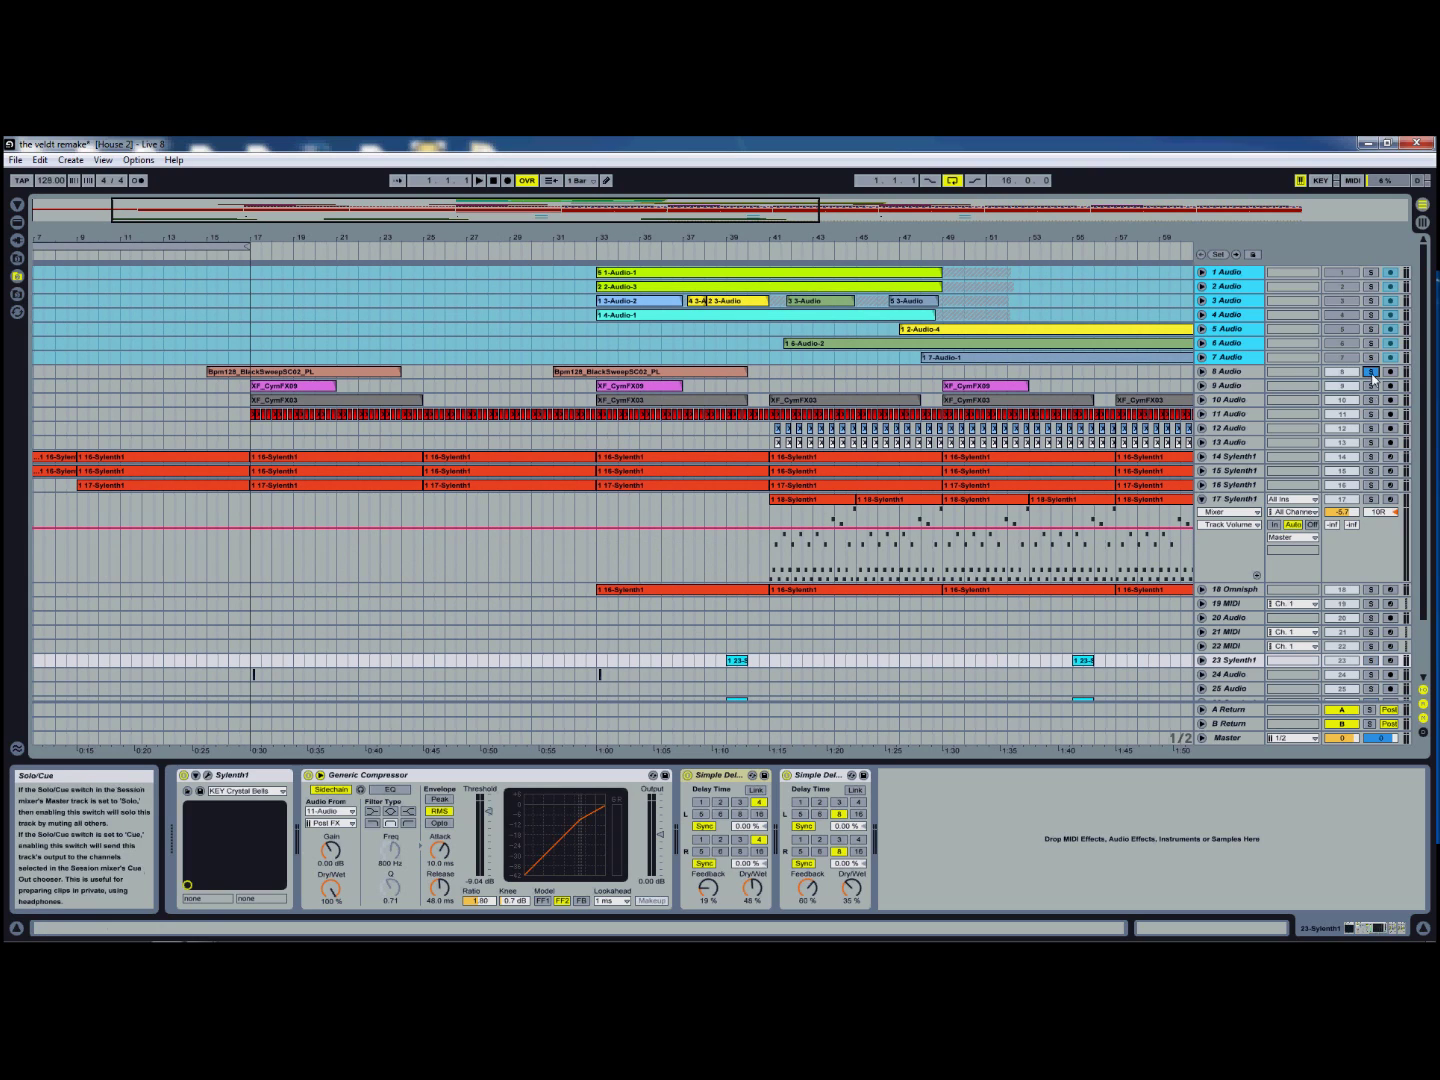
{"action": "left_click", "coordinate": [1372, 386], "text": "ctrl"}
{"action": "left_click", "coordinate": [1373, 400], "text": "ctrl"}
Step: Unfold track 30 Audio and add it to the soloed tracks 8 to 13
{"action": "left_click_drag", "start_coordinate": [720, 217], "coordinate": [723, 218]}
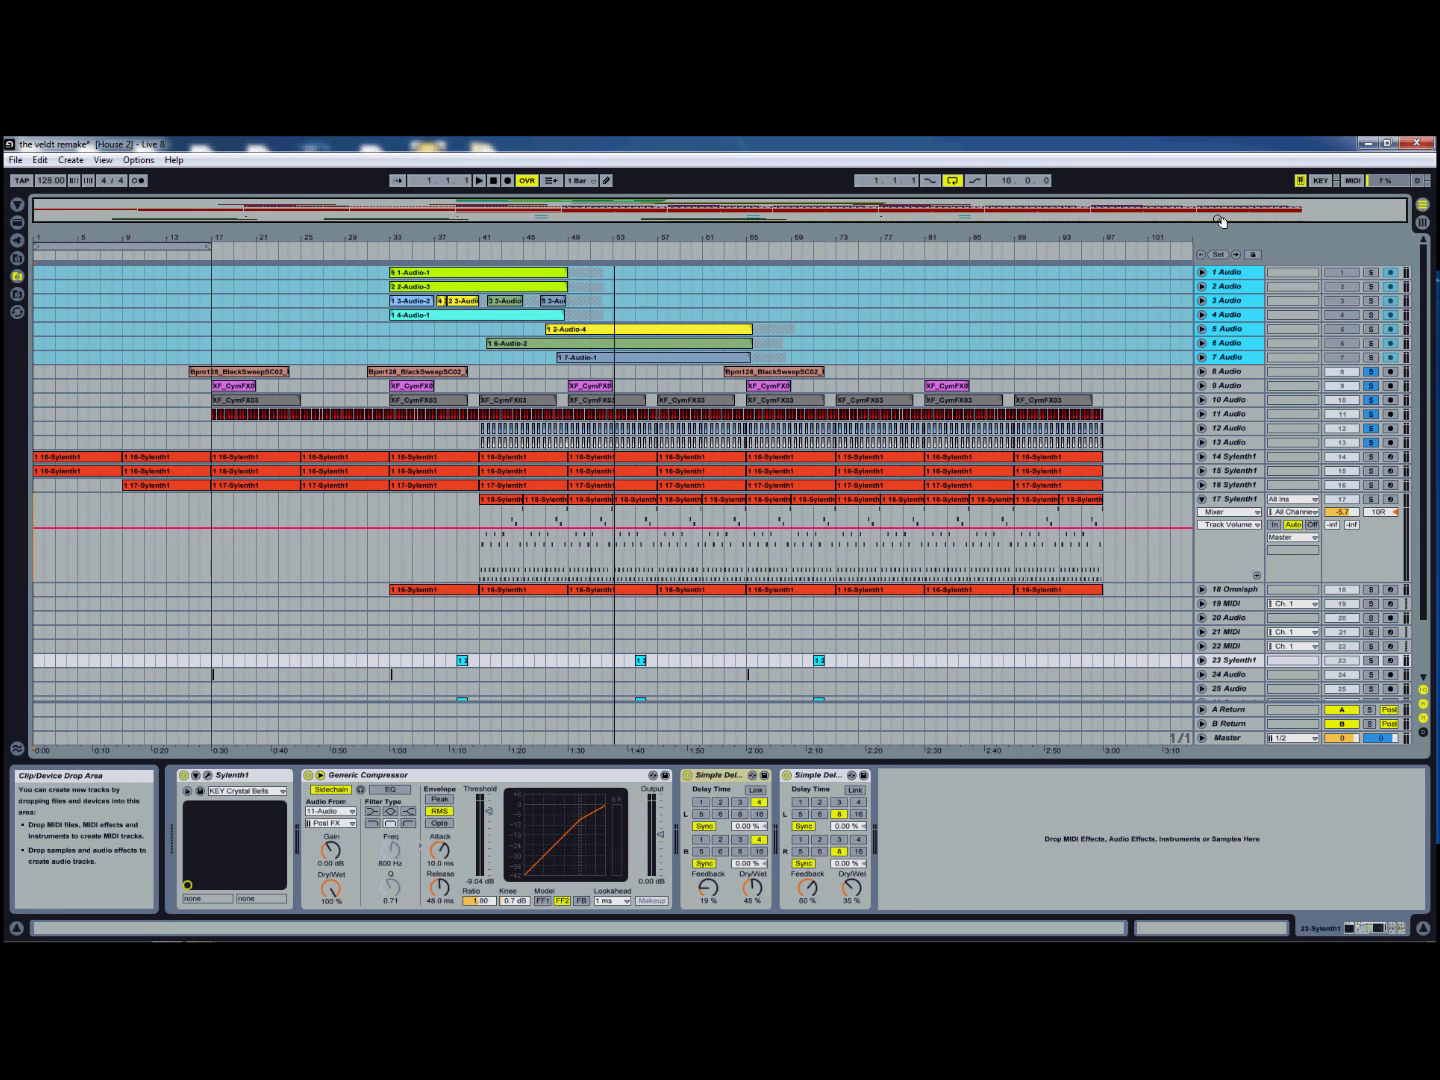
{"action": "scroll", "coordinate": [1116, 678], "scroll_direction": "down", "scroll_amount": 3}
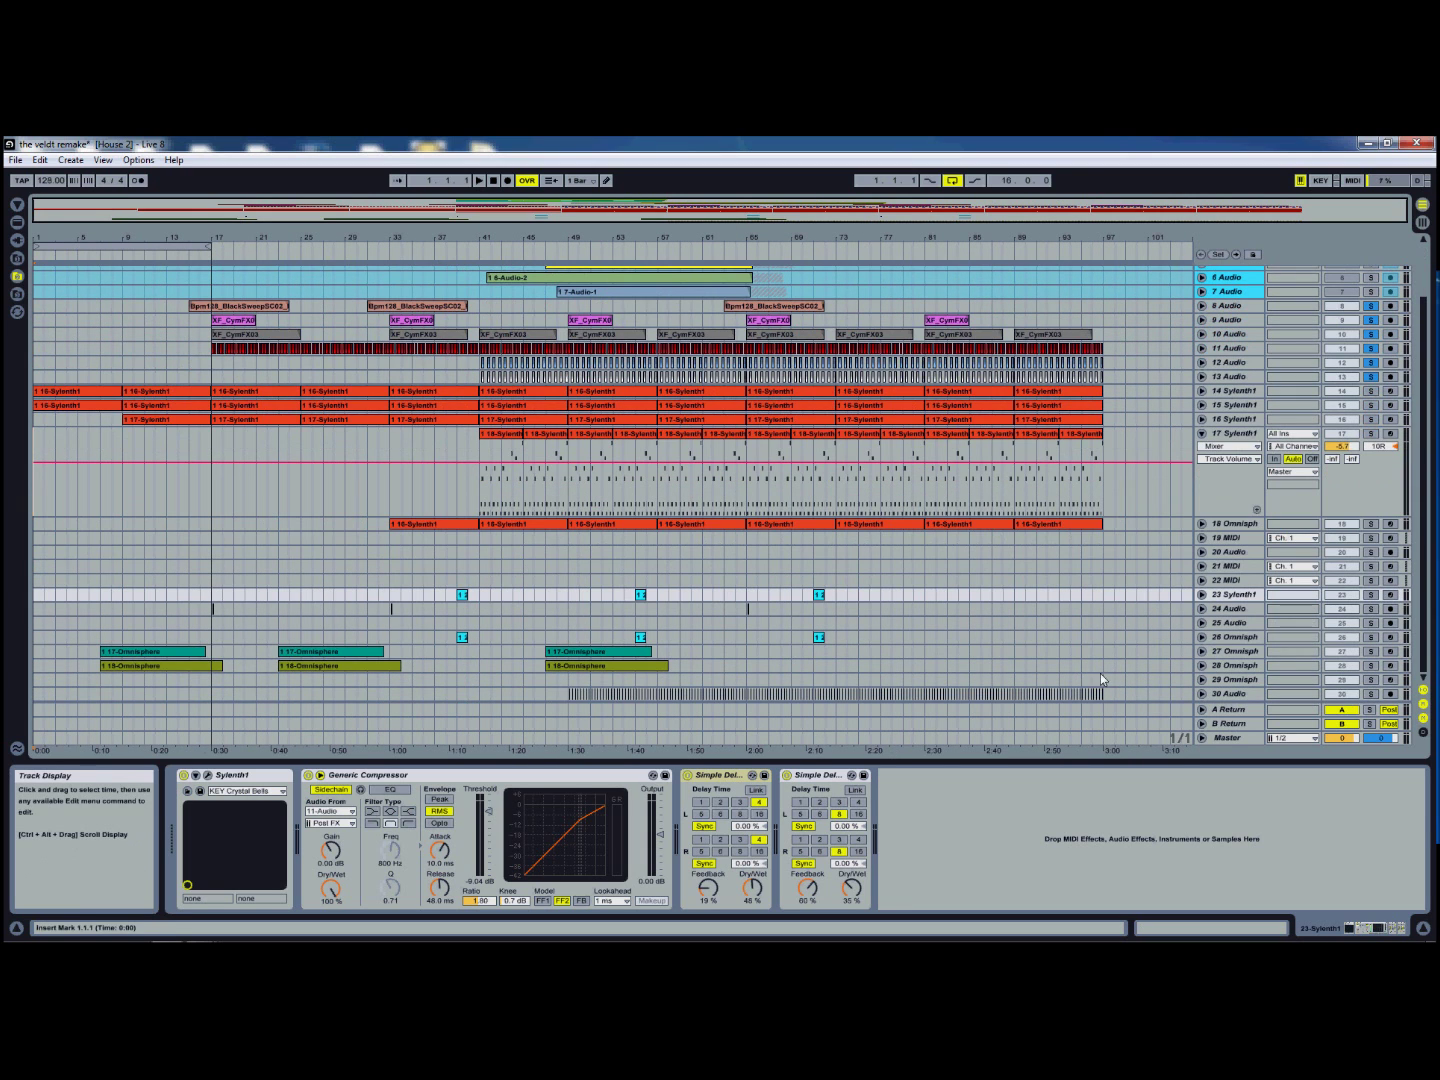
{"action": "left_click_drag", "start_coordinate": [910, 213], "coordinate": [910, 218]}
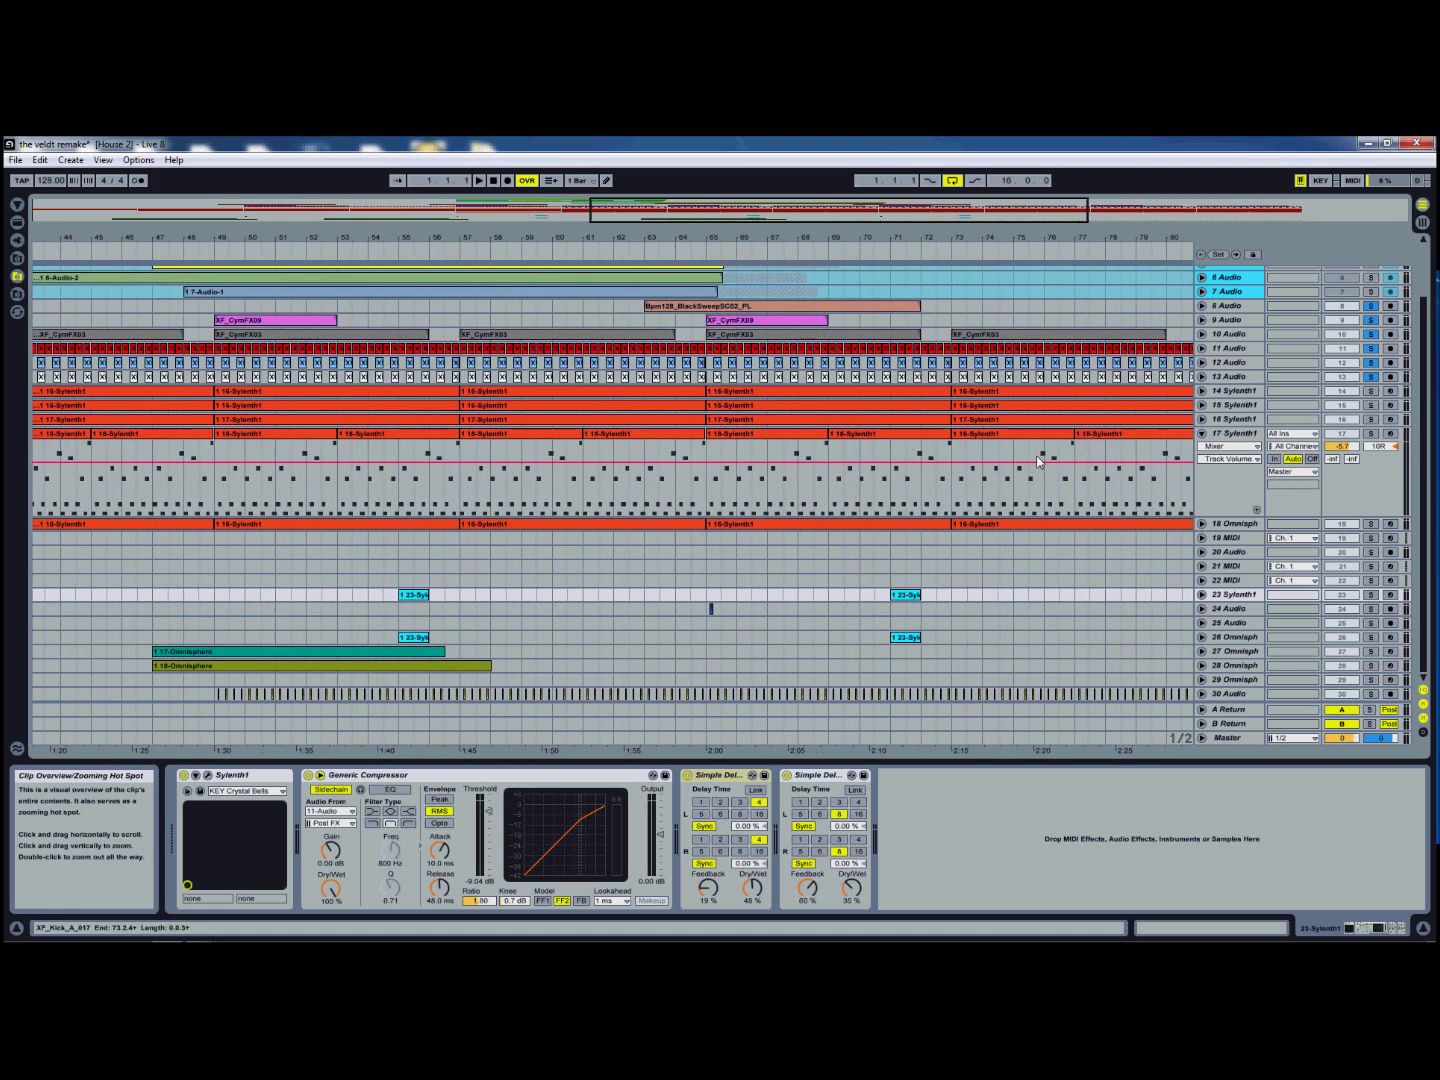
{"action": "left_click", "coordinate": [1201, 693]}
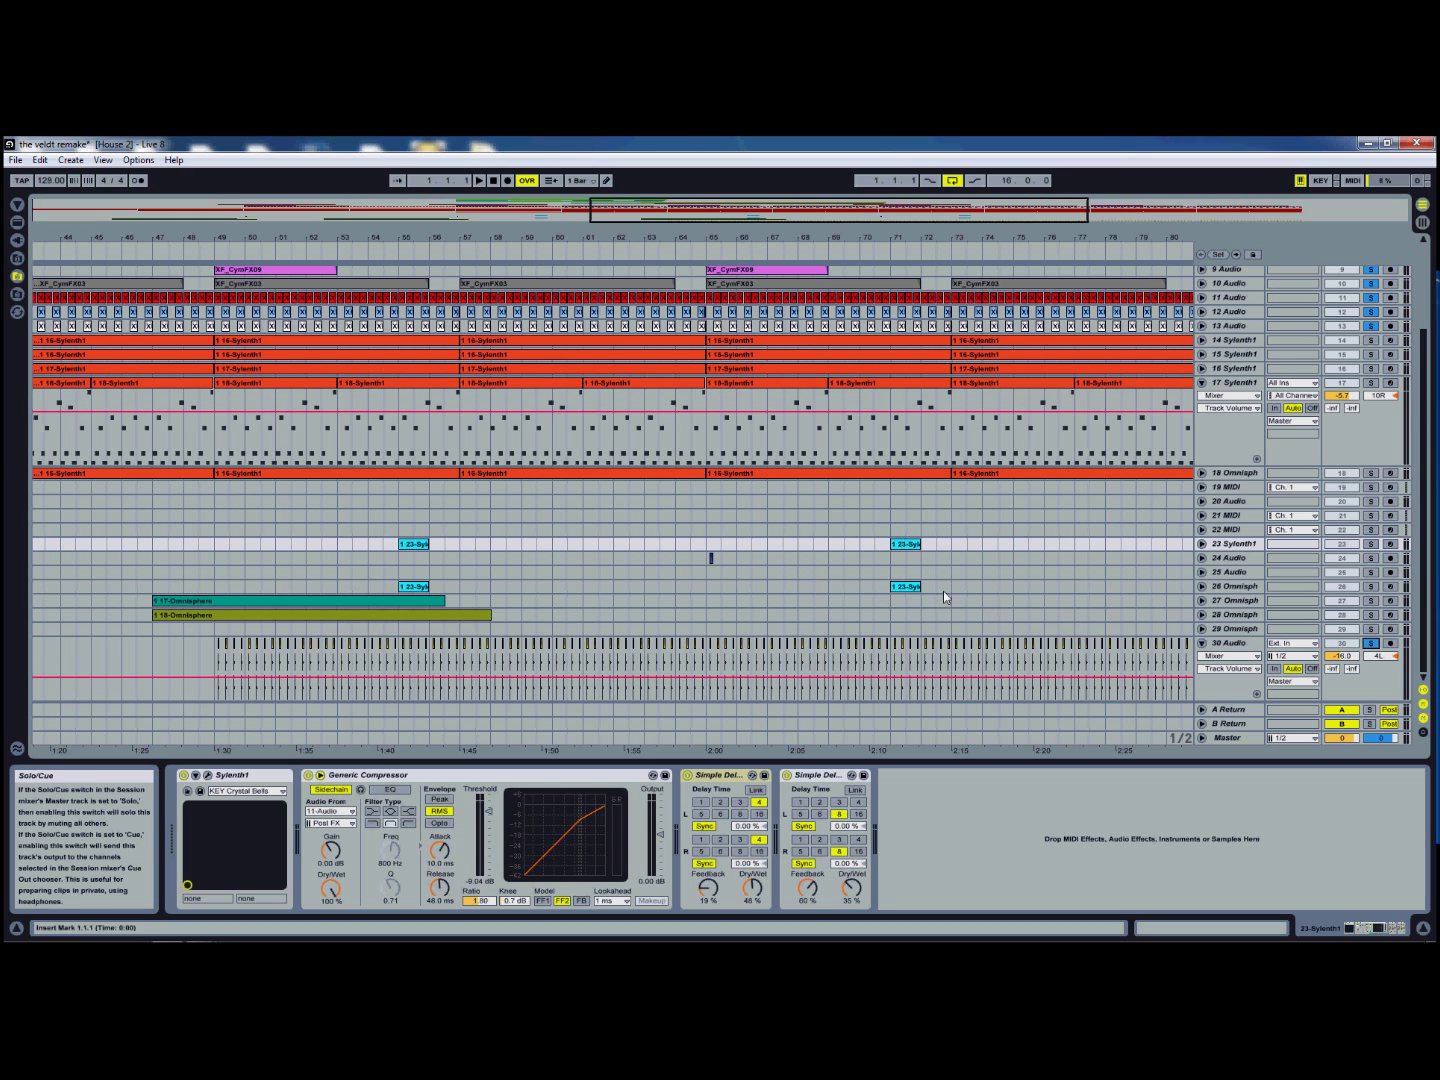
{"action": "scroll", "coordinate": [754, 620], "scroll_direction": "up", "scroll_amount": 3}
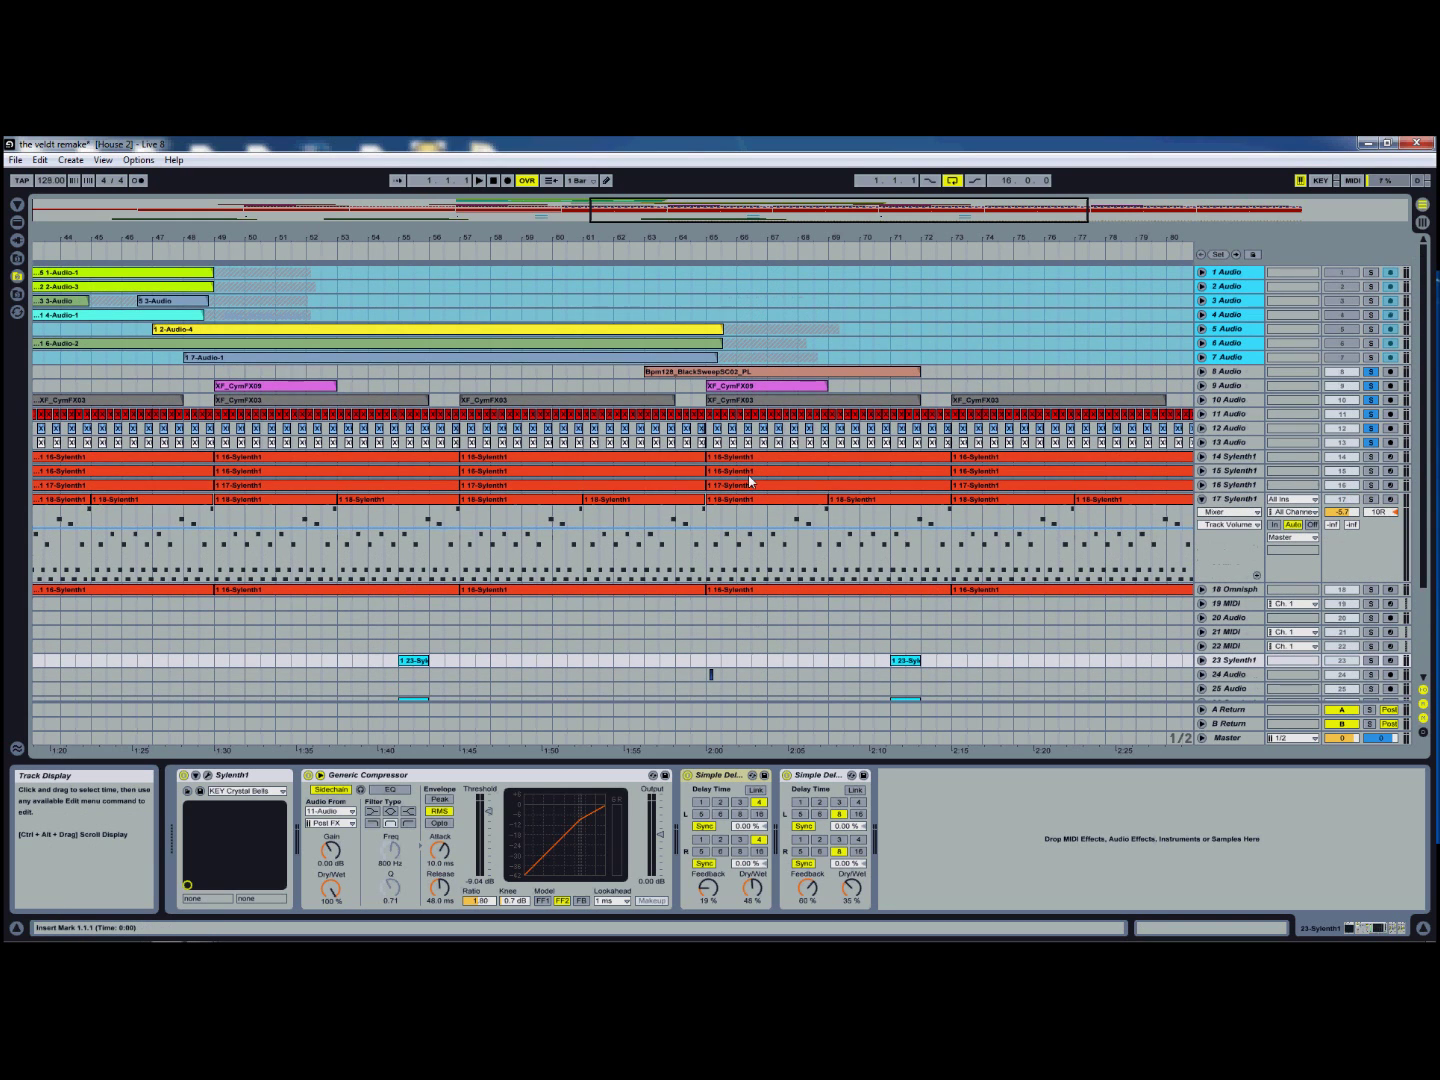
Step: Play the soloed audio tracks from about bar 41, look over their clips around that section, and stop playback
{"action": "left_click_drag", "start_coordinate": [702, 224], "coordinate": [455, 220]}
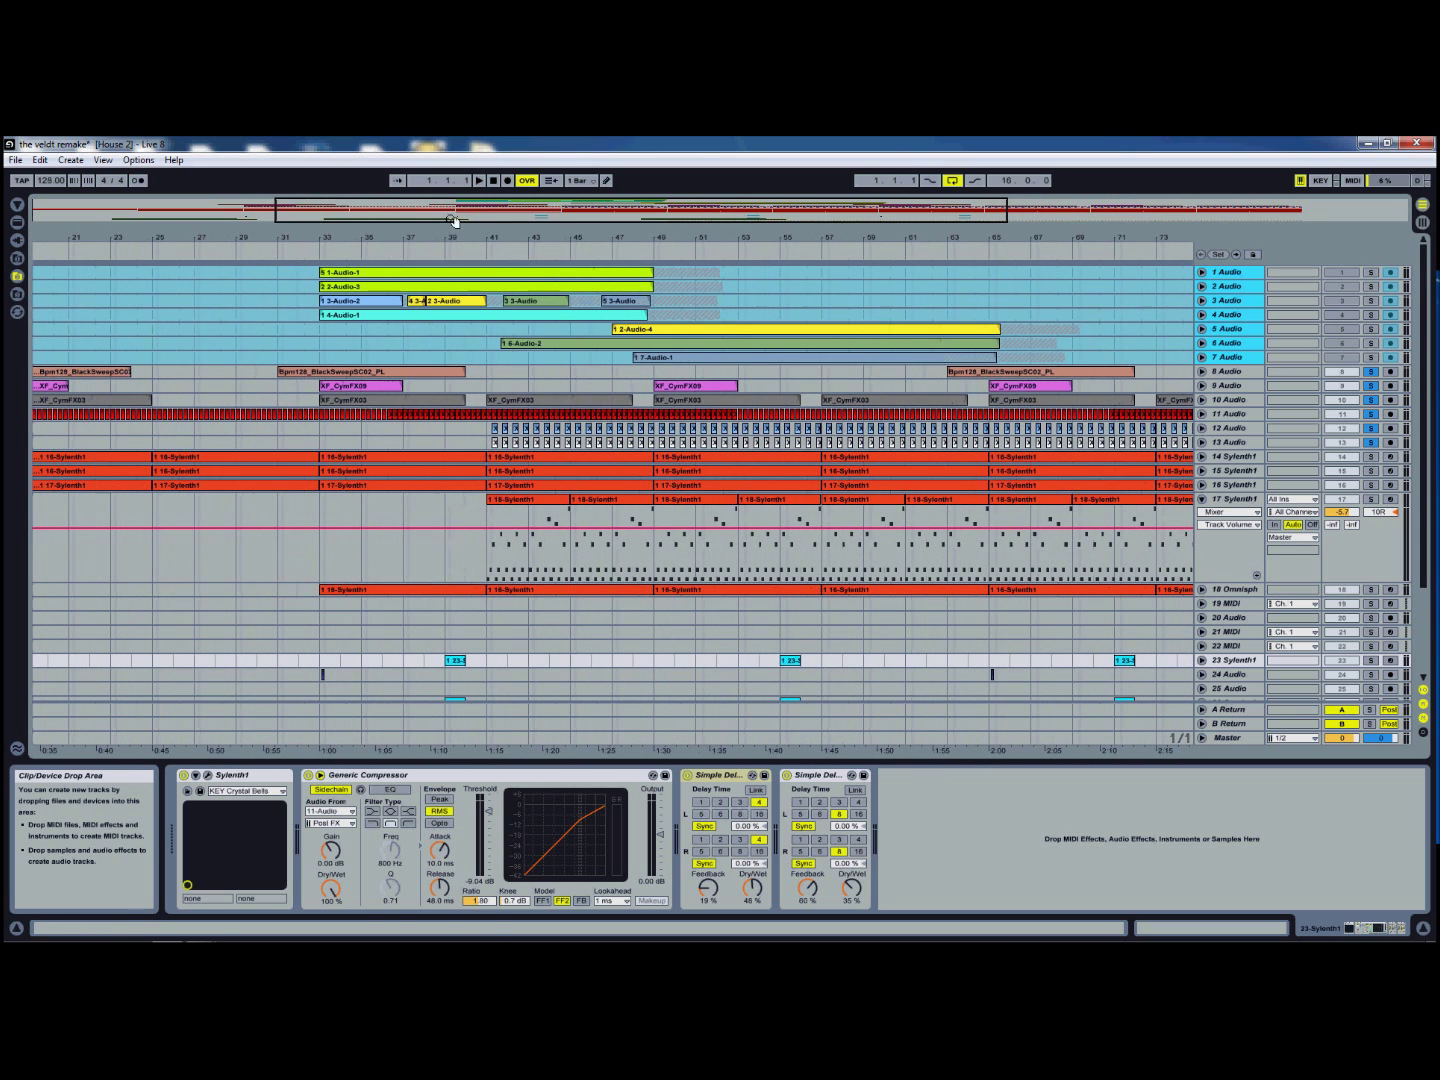
{"action": "key", "text": "space"}
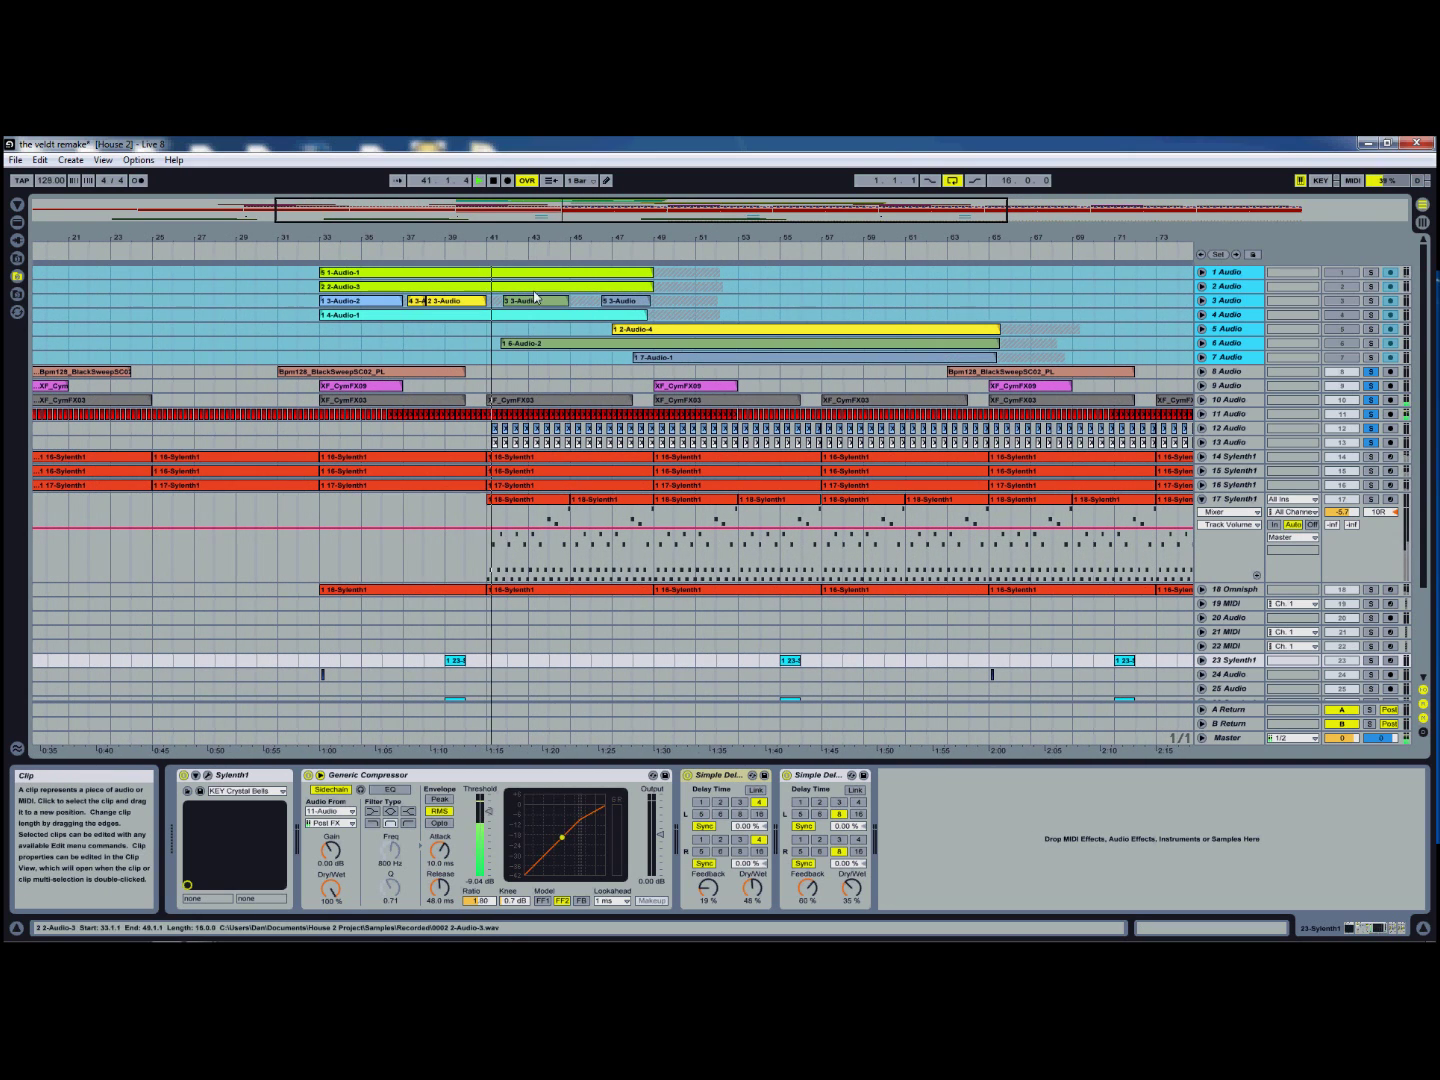
{"action": "left_click_drag", "start_coordinate": [704, 208], "coordinate": [572, 218]}
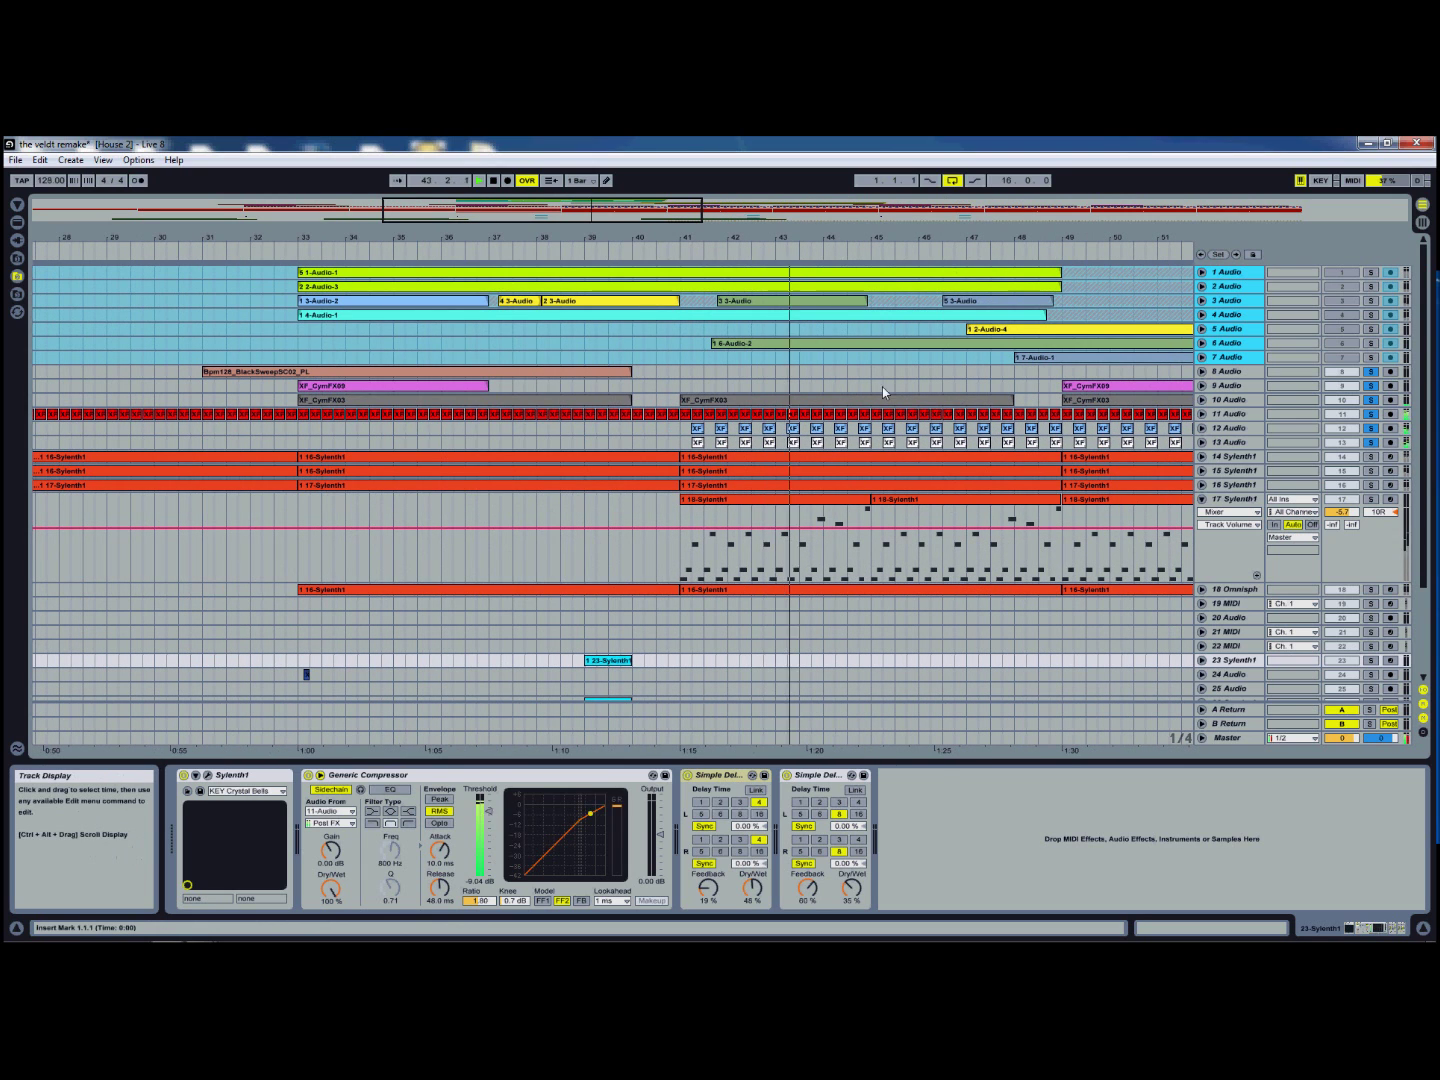
{"action": "mouse_move", "coordinate": [588, 212]}
{"action": "left_mouse_down"}
{"action": "mouse_move", "coordinate": [624, 211]}
{"action": "mouse_move", "coordinate": [571, 206]}
{"action": "mouse_move", "coordinate": [596, 211]}
{"action": "left_mouse_up"}
{"action": "scroll", "coordinate": [733, 437], "scroll_direction": "down", "scroll_amount": 5}
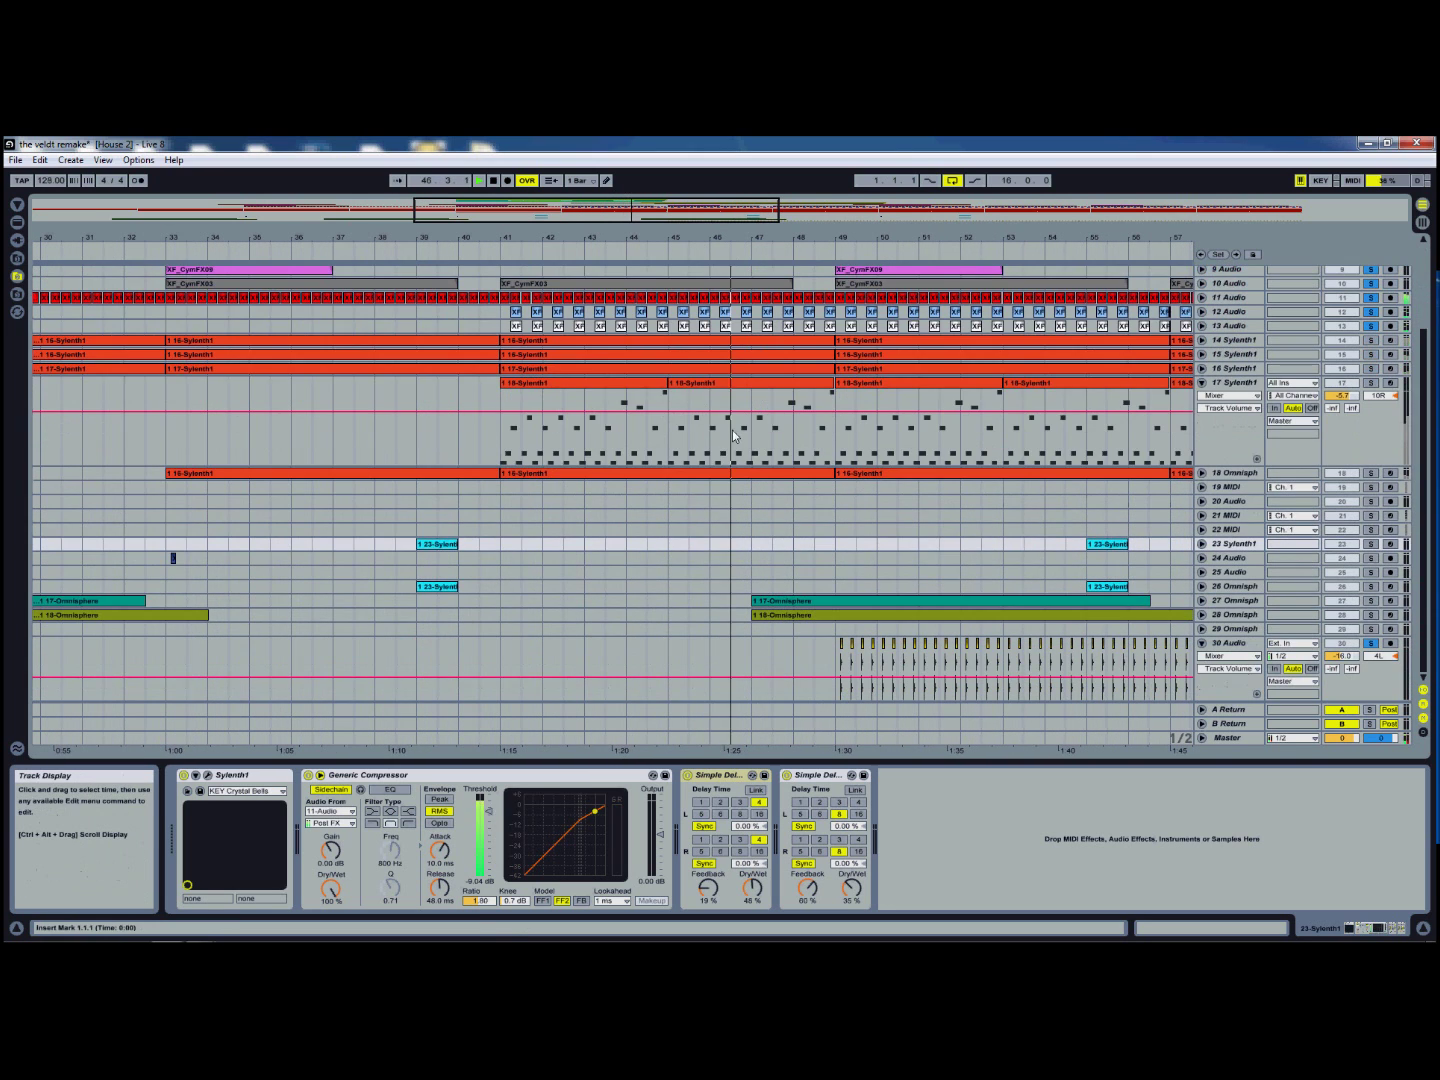
{"action": "scroll", "coordinate": [732, 436], "scroll_direction": "up", "scroll_amount": 5}
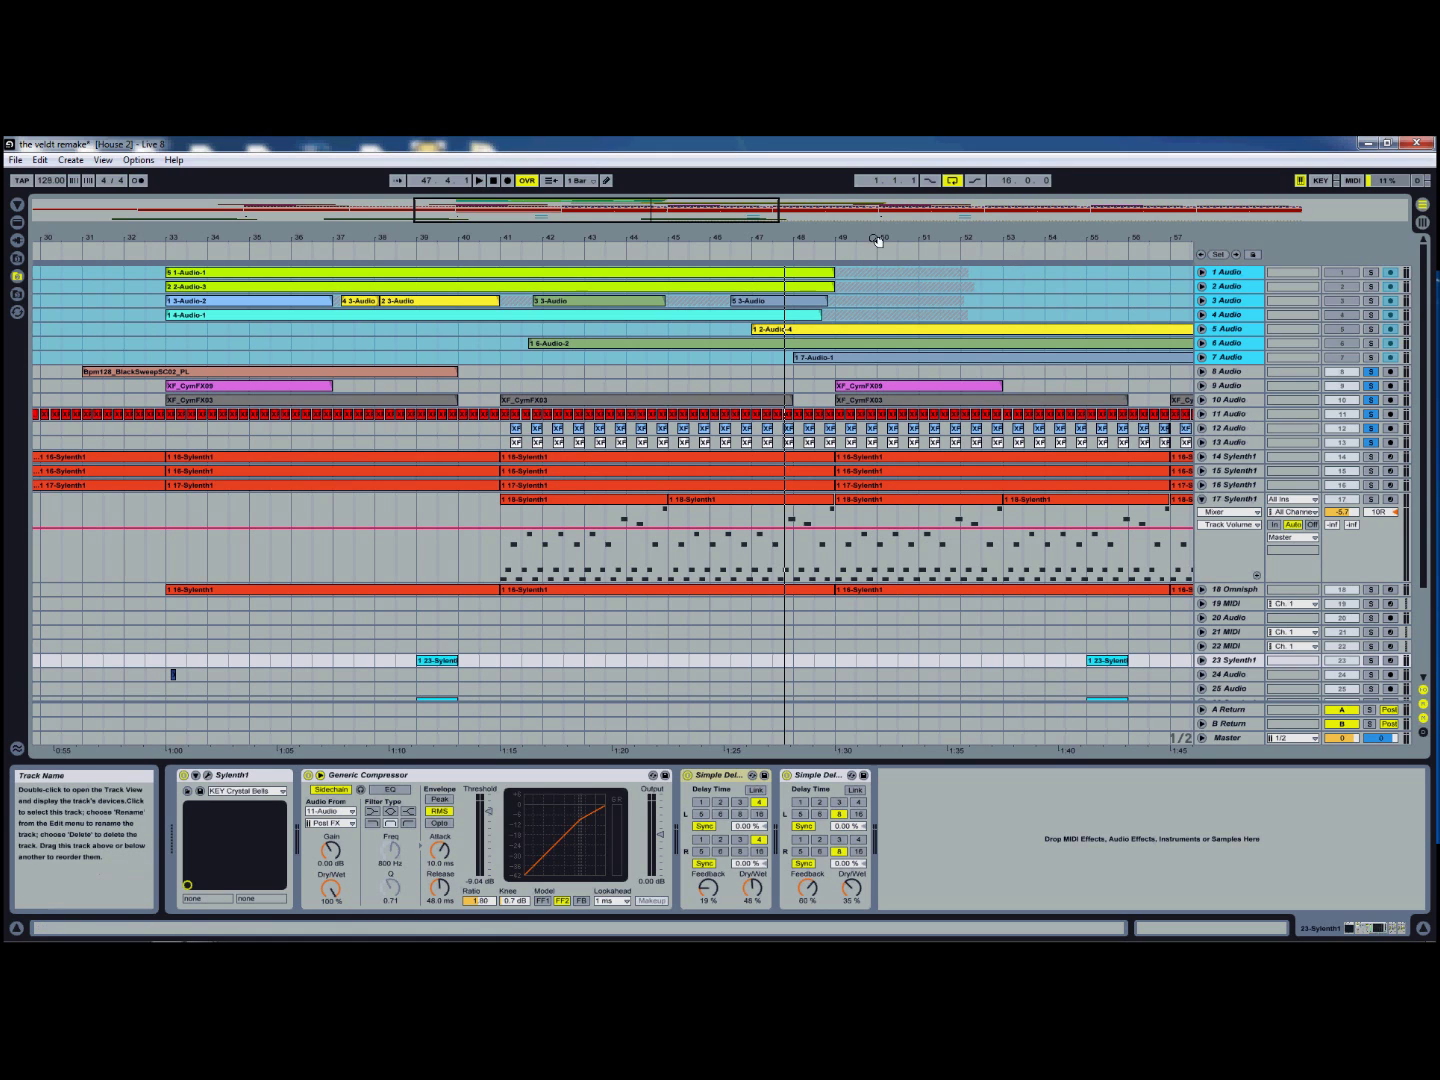
Step: Solo track 11 Audio and play its XF_Kick_A_017 clips from about bar 50
{"action": "left_click_drag", "start_coordinate": [733, 219], "coordinate": [731, 221]}
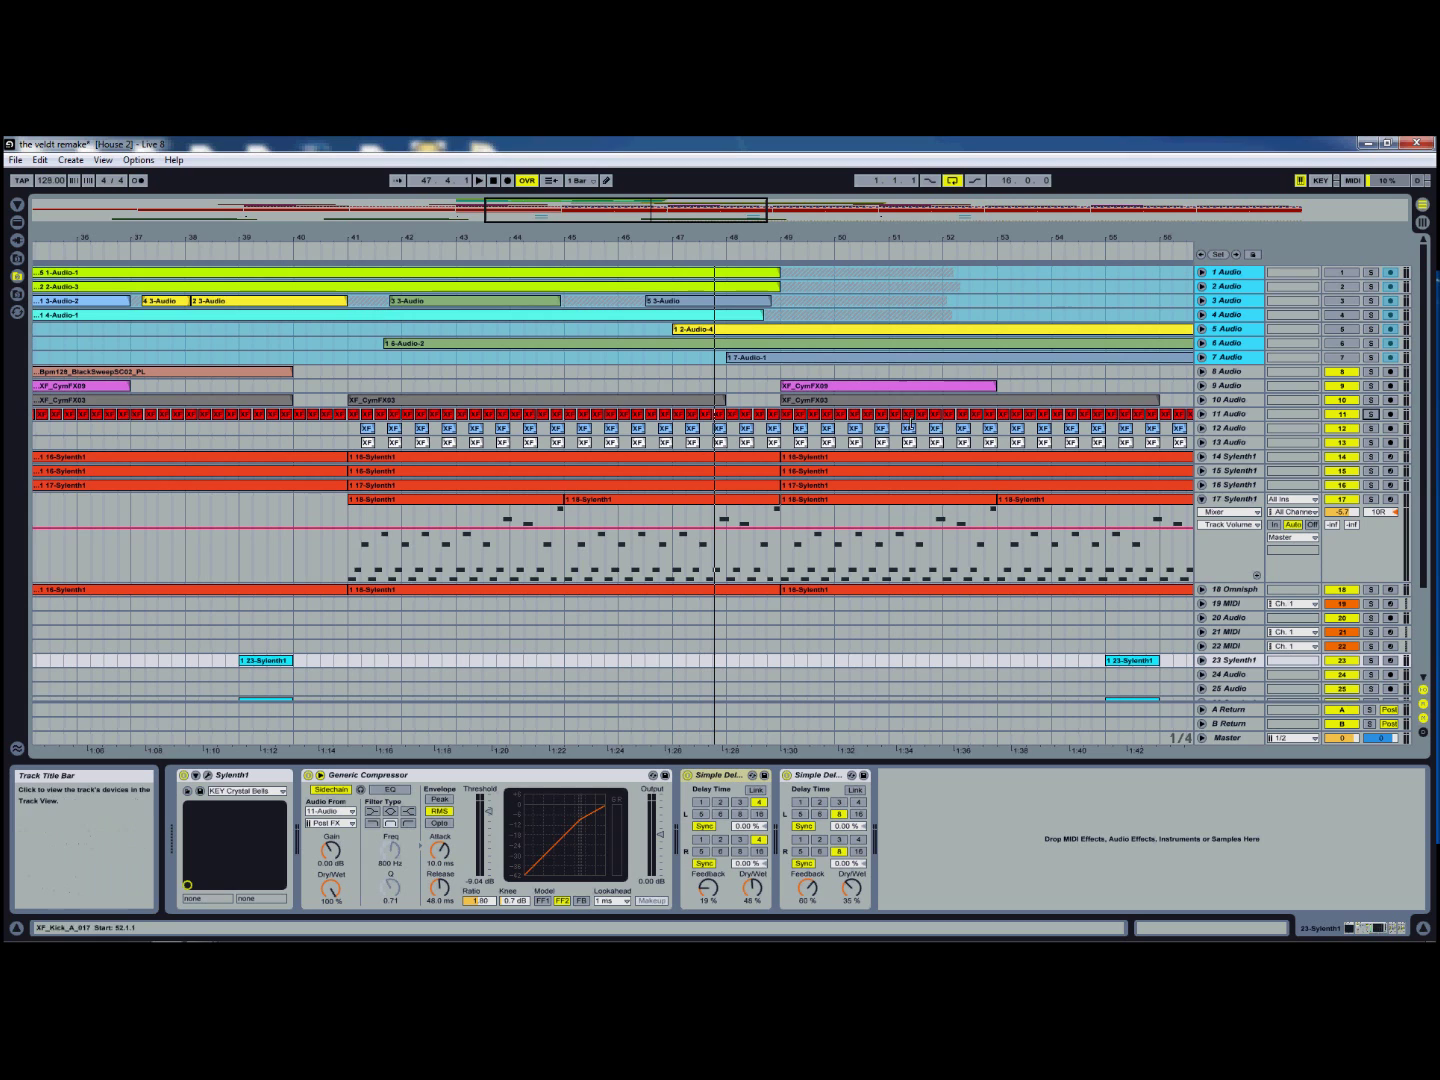
{"action": "left_click_drag", "start_coordinate": [695, 214], "coordinate": [690, 350]}
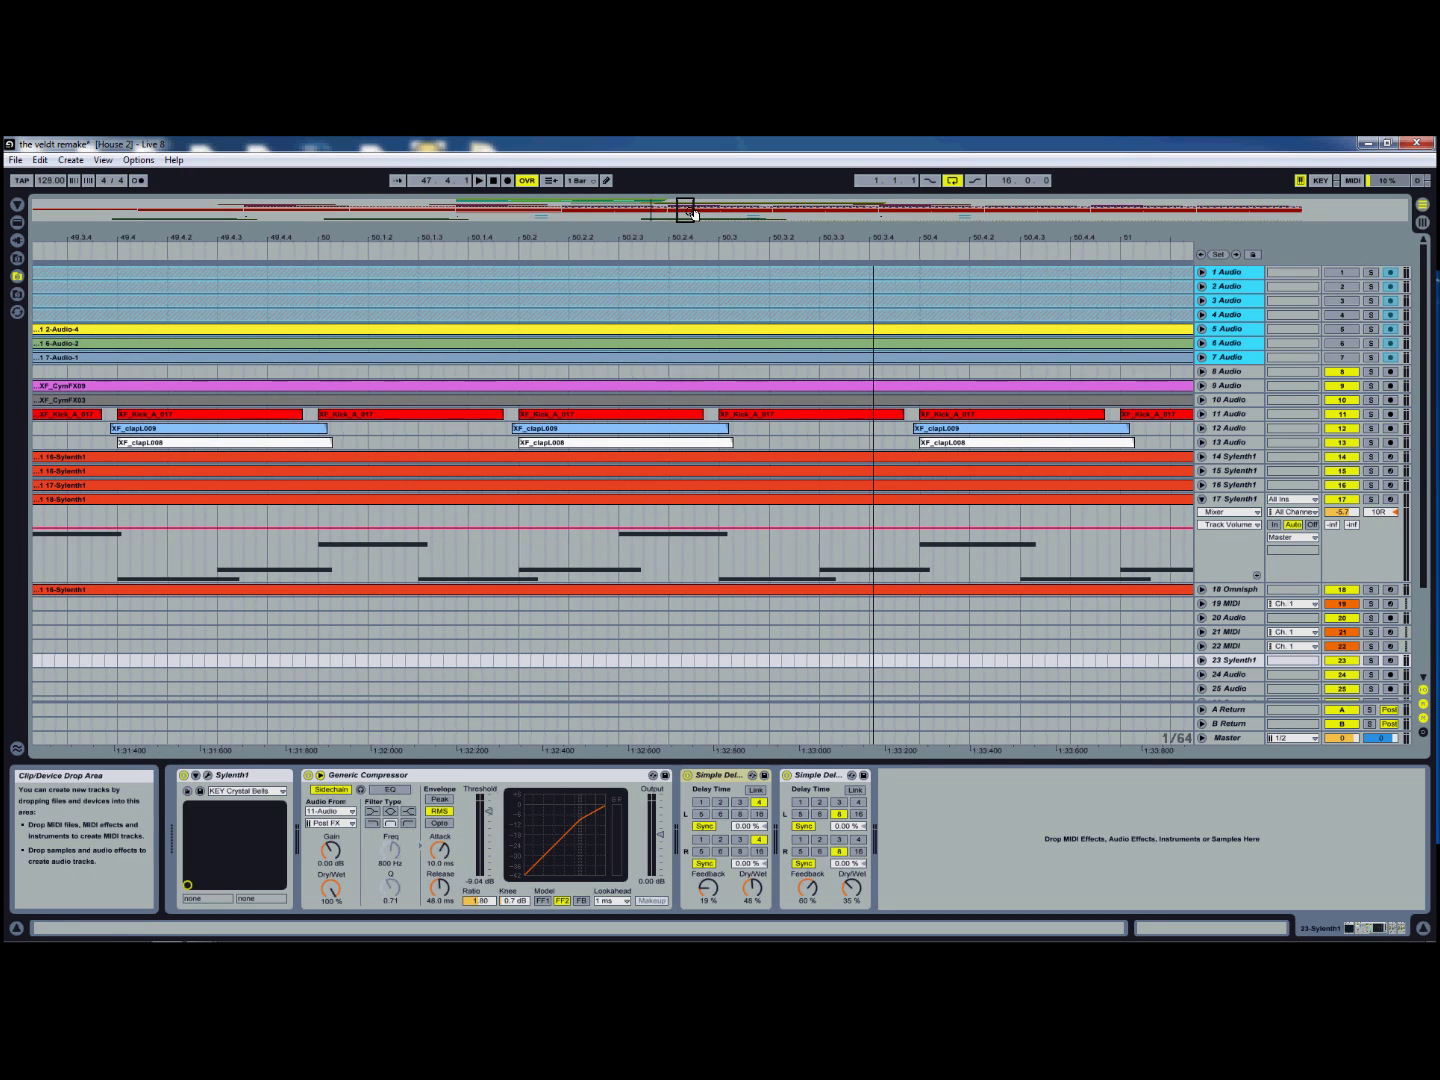
{"action": "key", "text": "space"}
{"action": "left_click", "coordinate": [525, 251]}
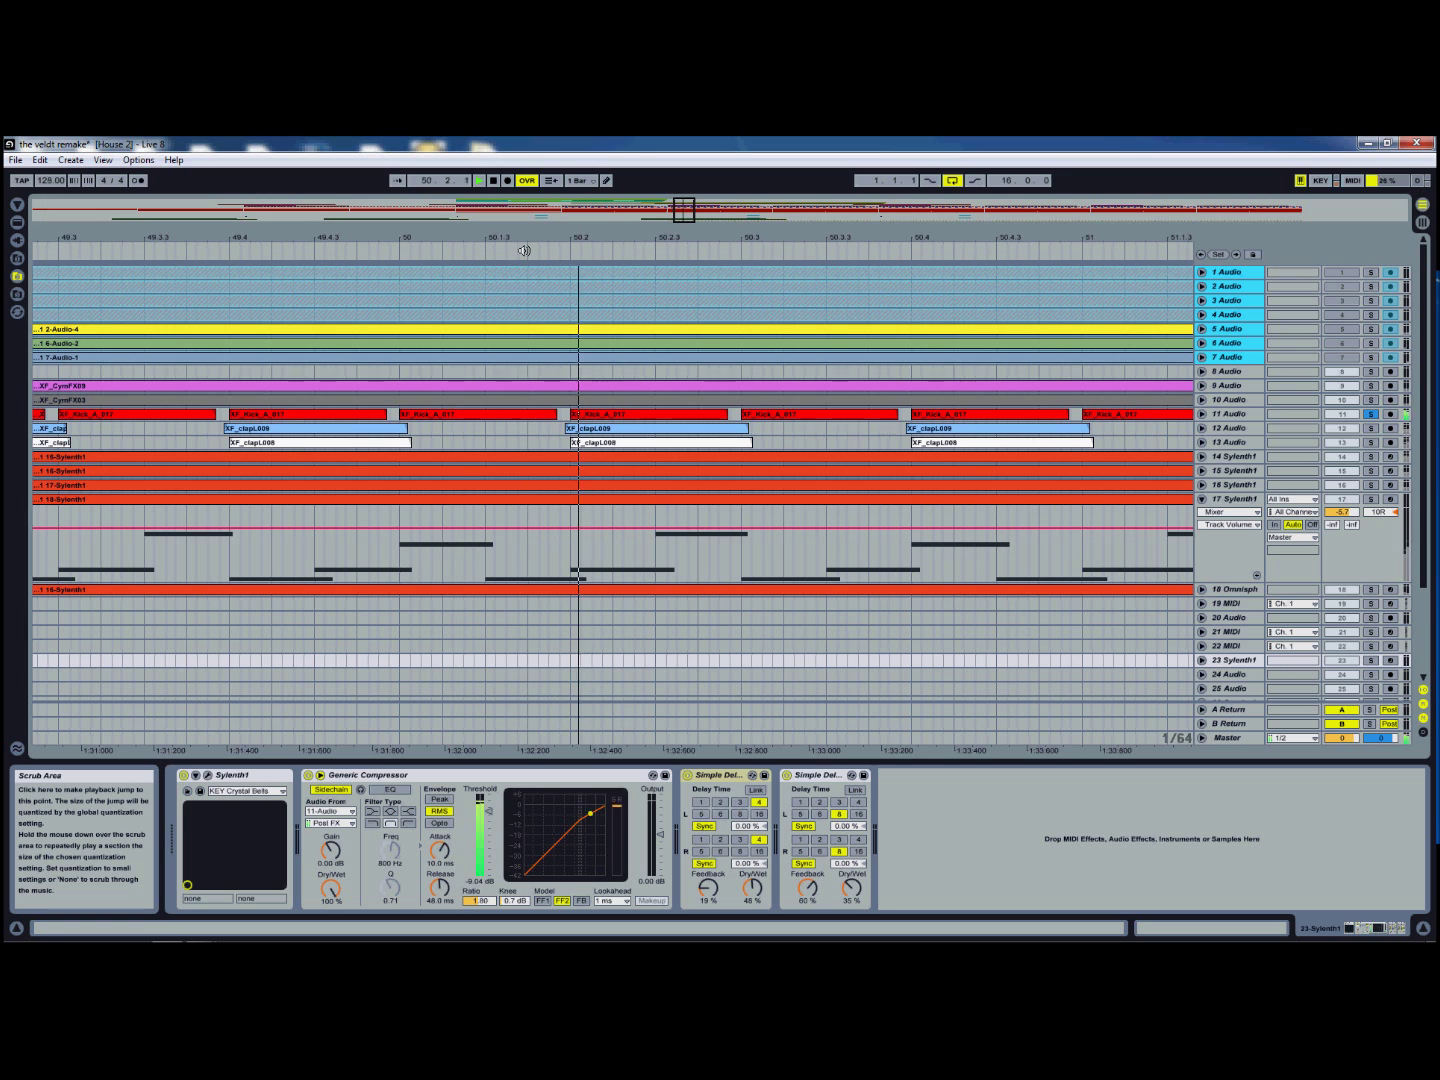
{"action": "left_click_drag", "start_coordinate": [685, 213], "coordinate": [690, 203]}
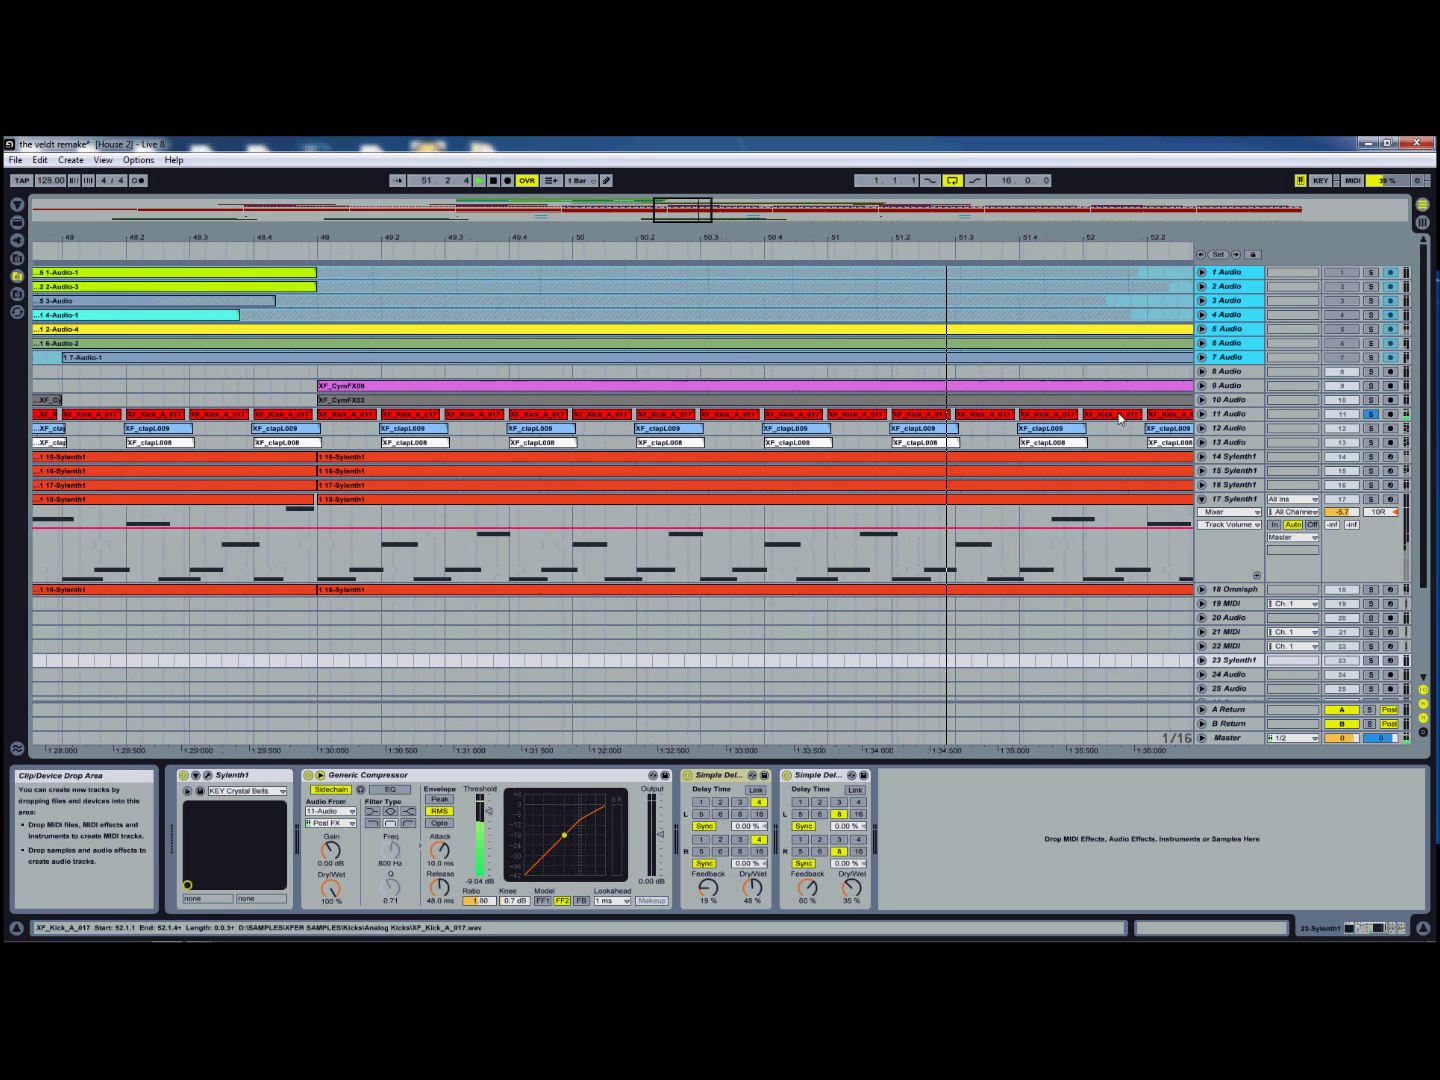
Step: Check the device chains of tracks 11, 12 and 13 Audio for effects
{"action": "left_click", "coordinate": [1237, 418]}
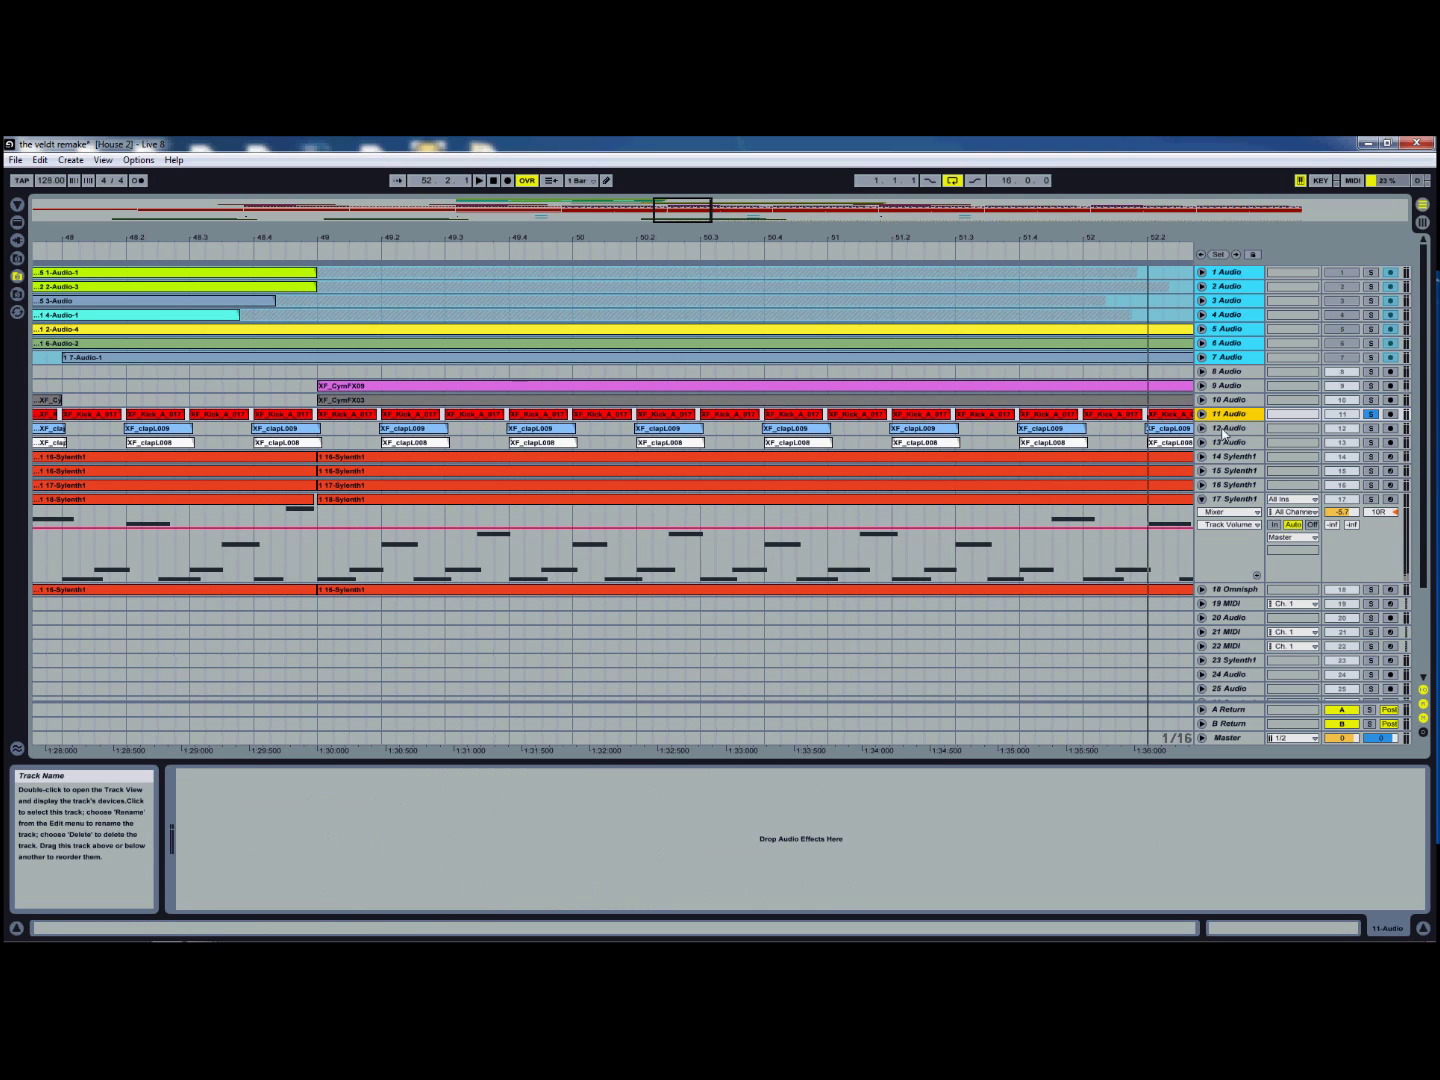
{"action": "left_click", "coordinate": [1228, 428]}
{"action": "left_click", "coordinate": [1235, 417]}
{"action": "left_click", "coordinate": [1242, 428]}
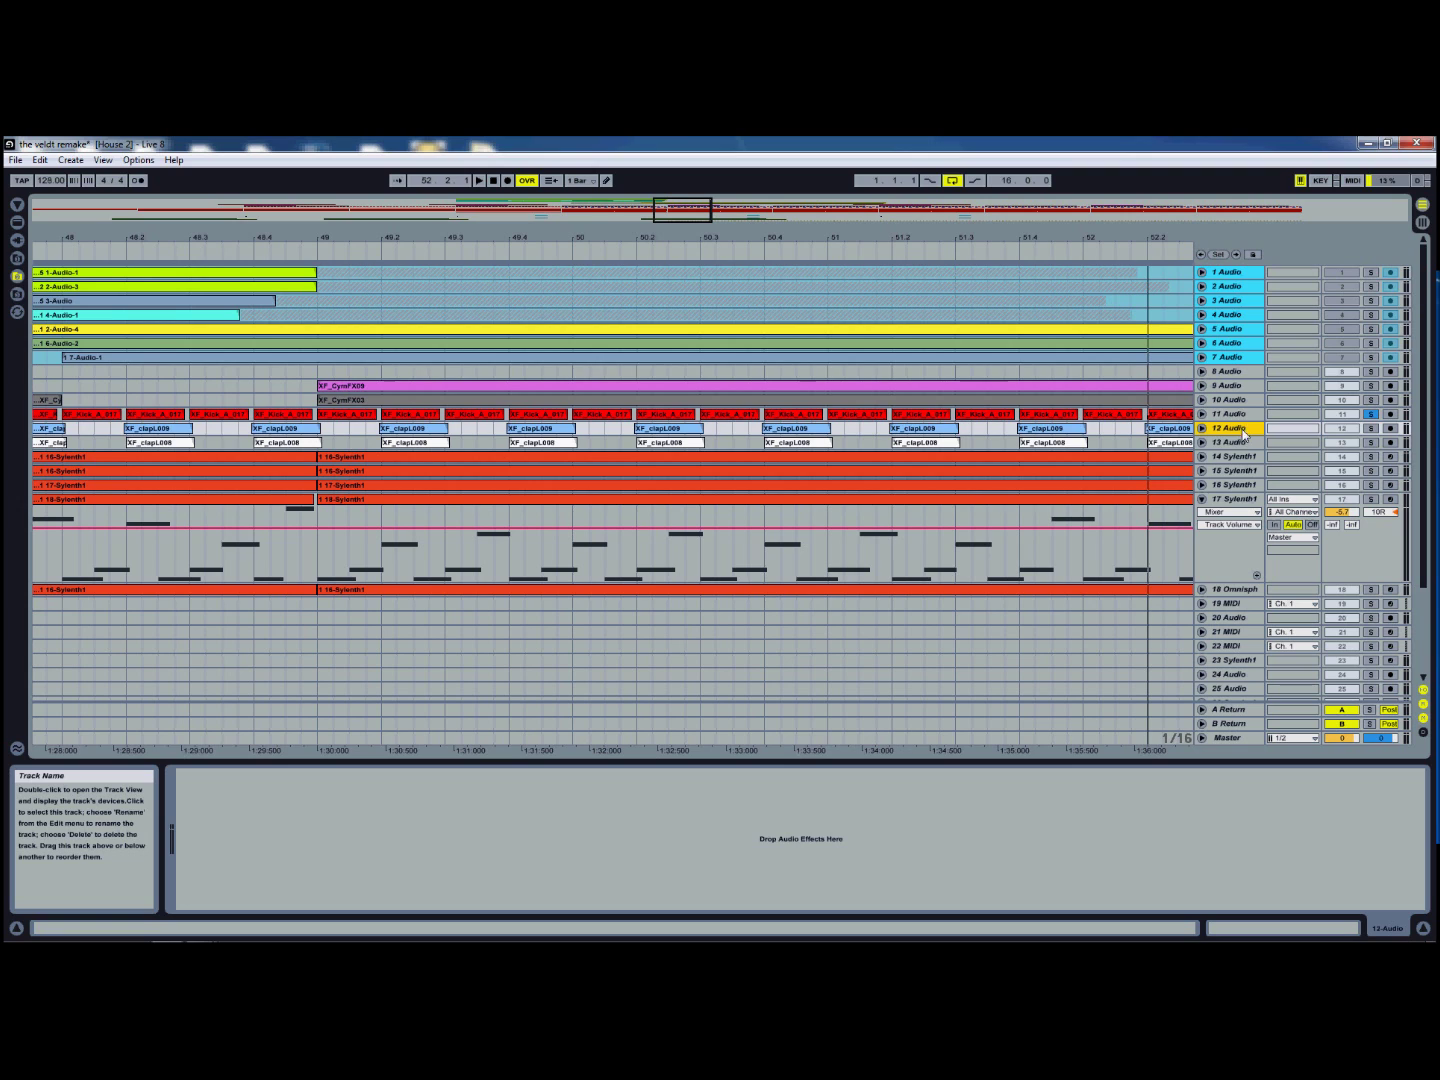
{"action": "left_click", "coordinate": [1246, 443]}
Step: Solo tracks 12 and 13 together, play their clap clips around bar 50, and examine the clips' start offset near 50.2
{"action": "left_click", "coordinate": [1373, 429]}
{"action": "left_click", "coordinate": [1372, 444]}
{"action": "key", "text": "space"}
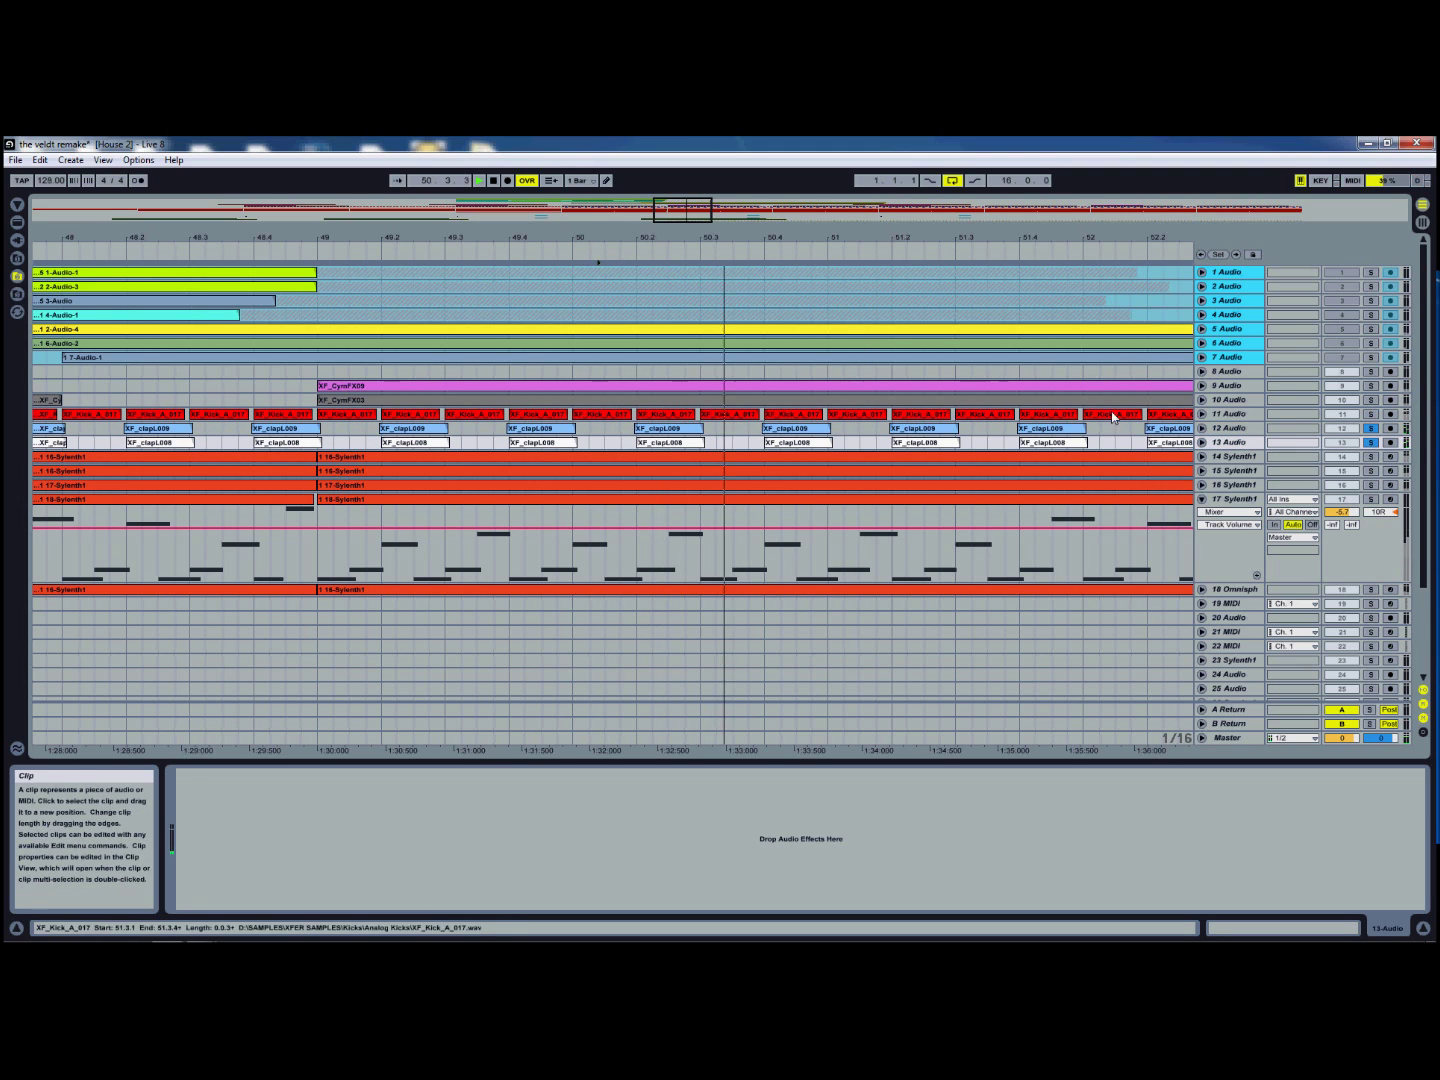
{"action": "left_click_drag", "start_coordinate": [685, 206], "coordinate": [683, 211]}
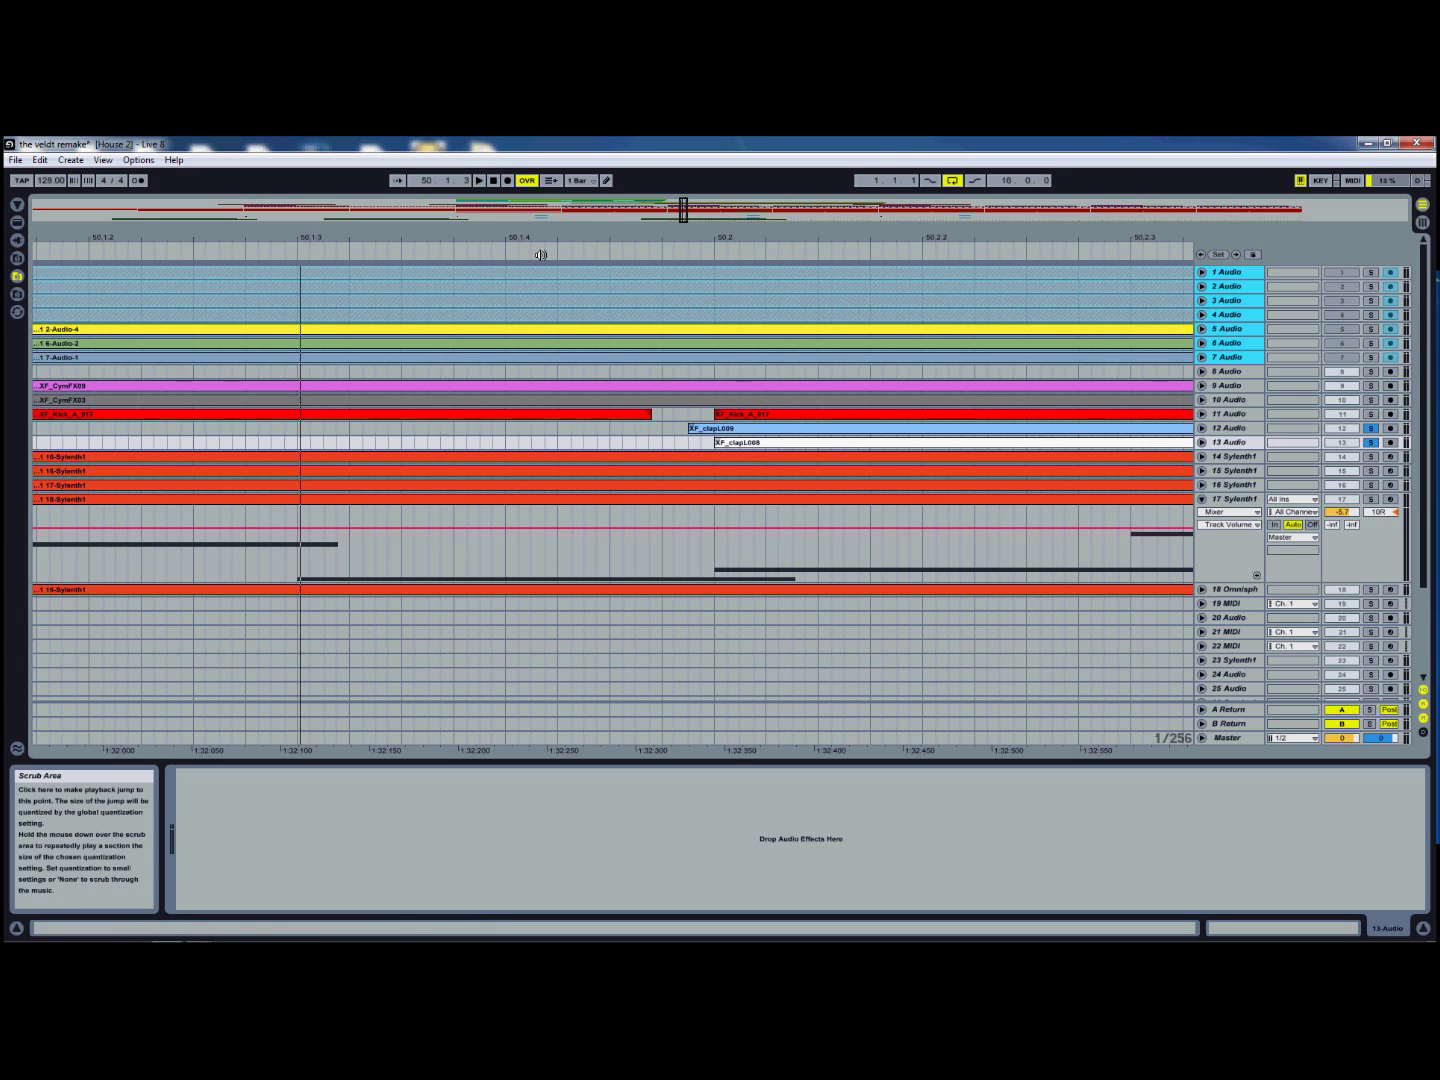
Step: Solo track 9 Audio and play its XF_CymFX09 clip from about bar 33
{"action": "left_click_drag", "start_coordinate": [681, 210], "coordinate": [547, 221]}
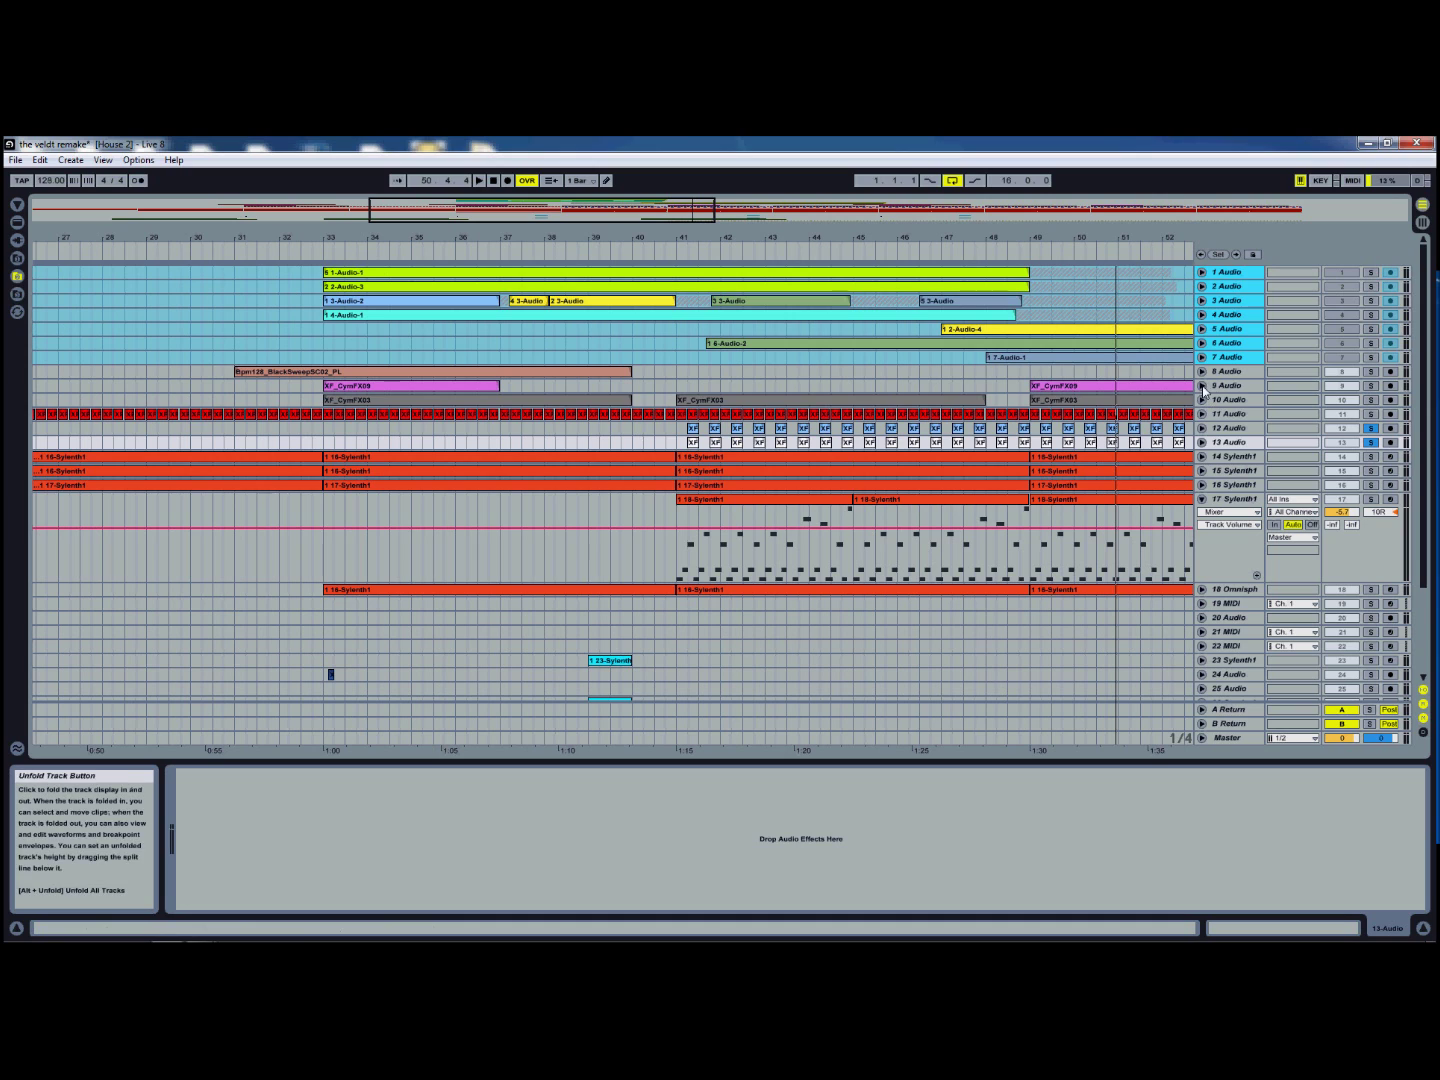
{"action": "left_click", "coordinate": [1369, 387]}
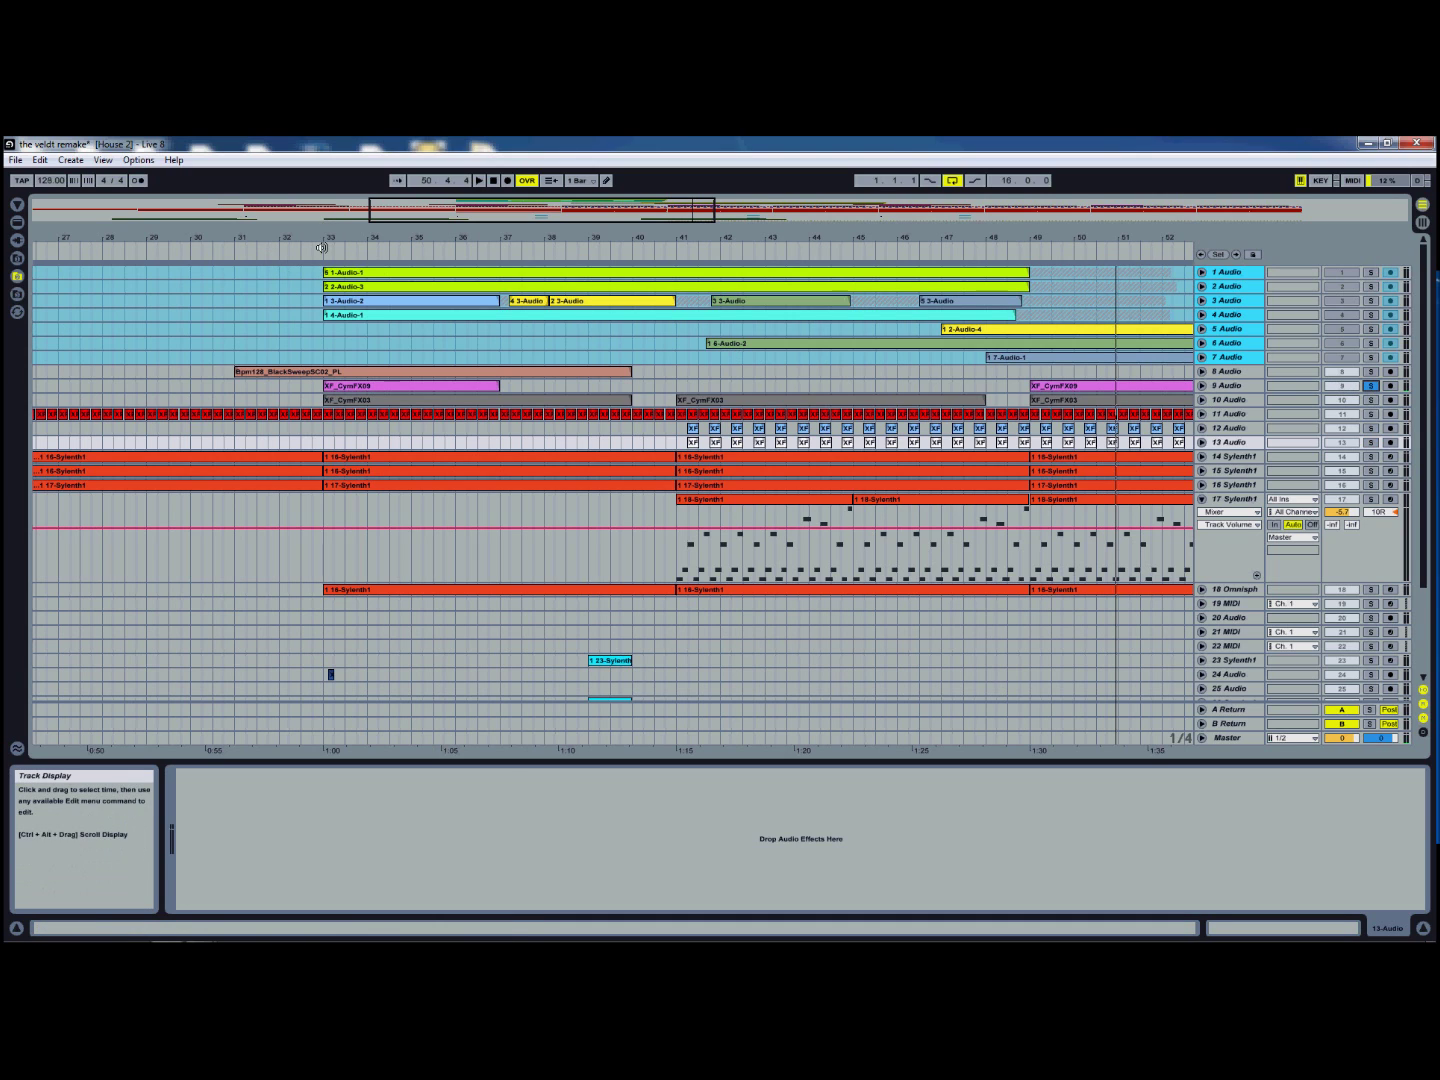
{"action": "left_click", "coordinate": [311, 253]}
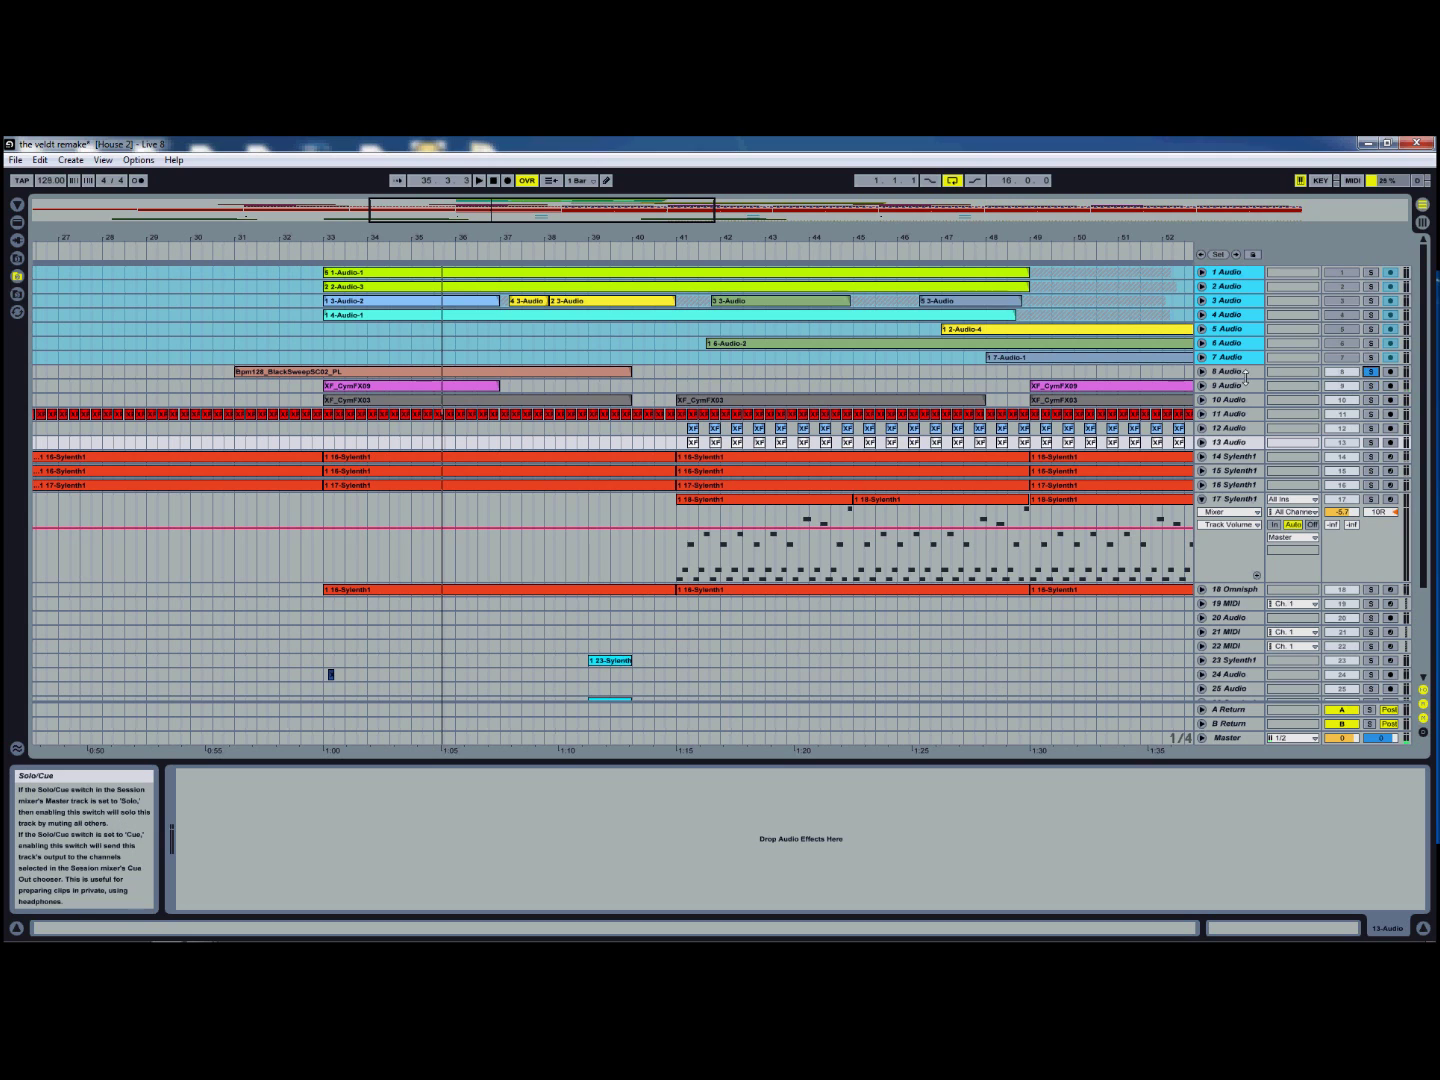
Step: Solo and unfold track 8 Audio, play its Bpm128_BlackSweepSC02_PL clip from about bar 31, and stop playback
{"action": "left_click", "coordinate": [1201, 371]}
{"action": "left_click_drag", "start_coordinate": [427, 216], "coordinate": [340, 216]}
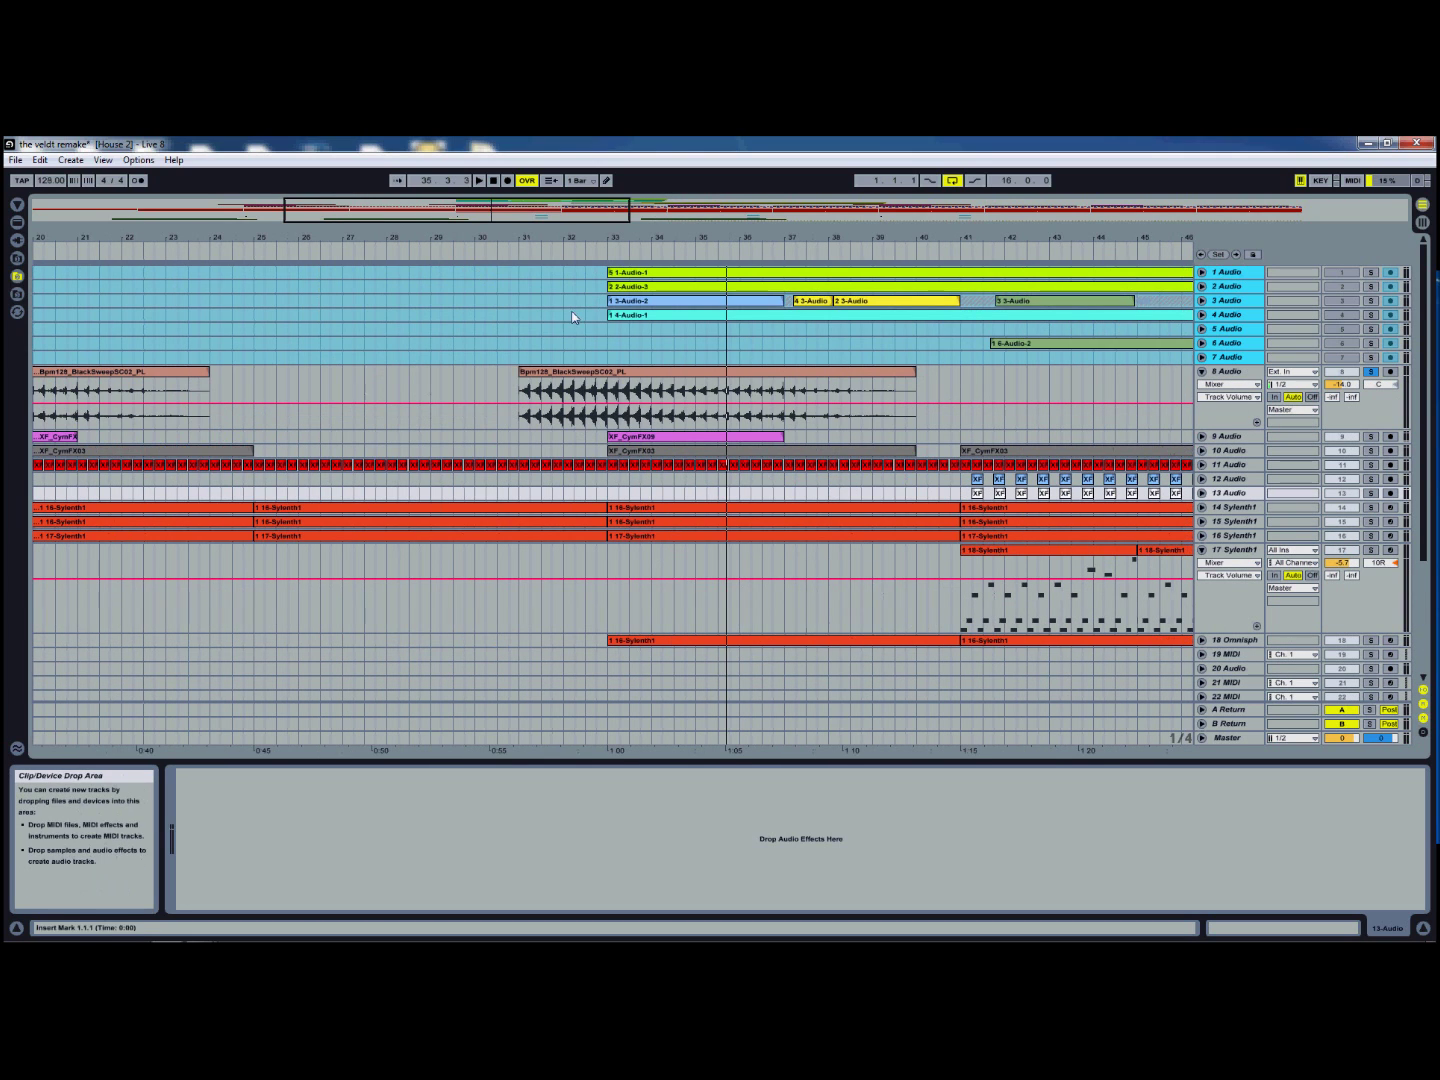
{"action": "left_click", "coordinate": [510, 267]}
{"action": "key", "text": "space"}
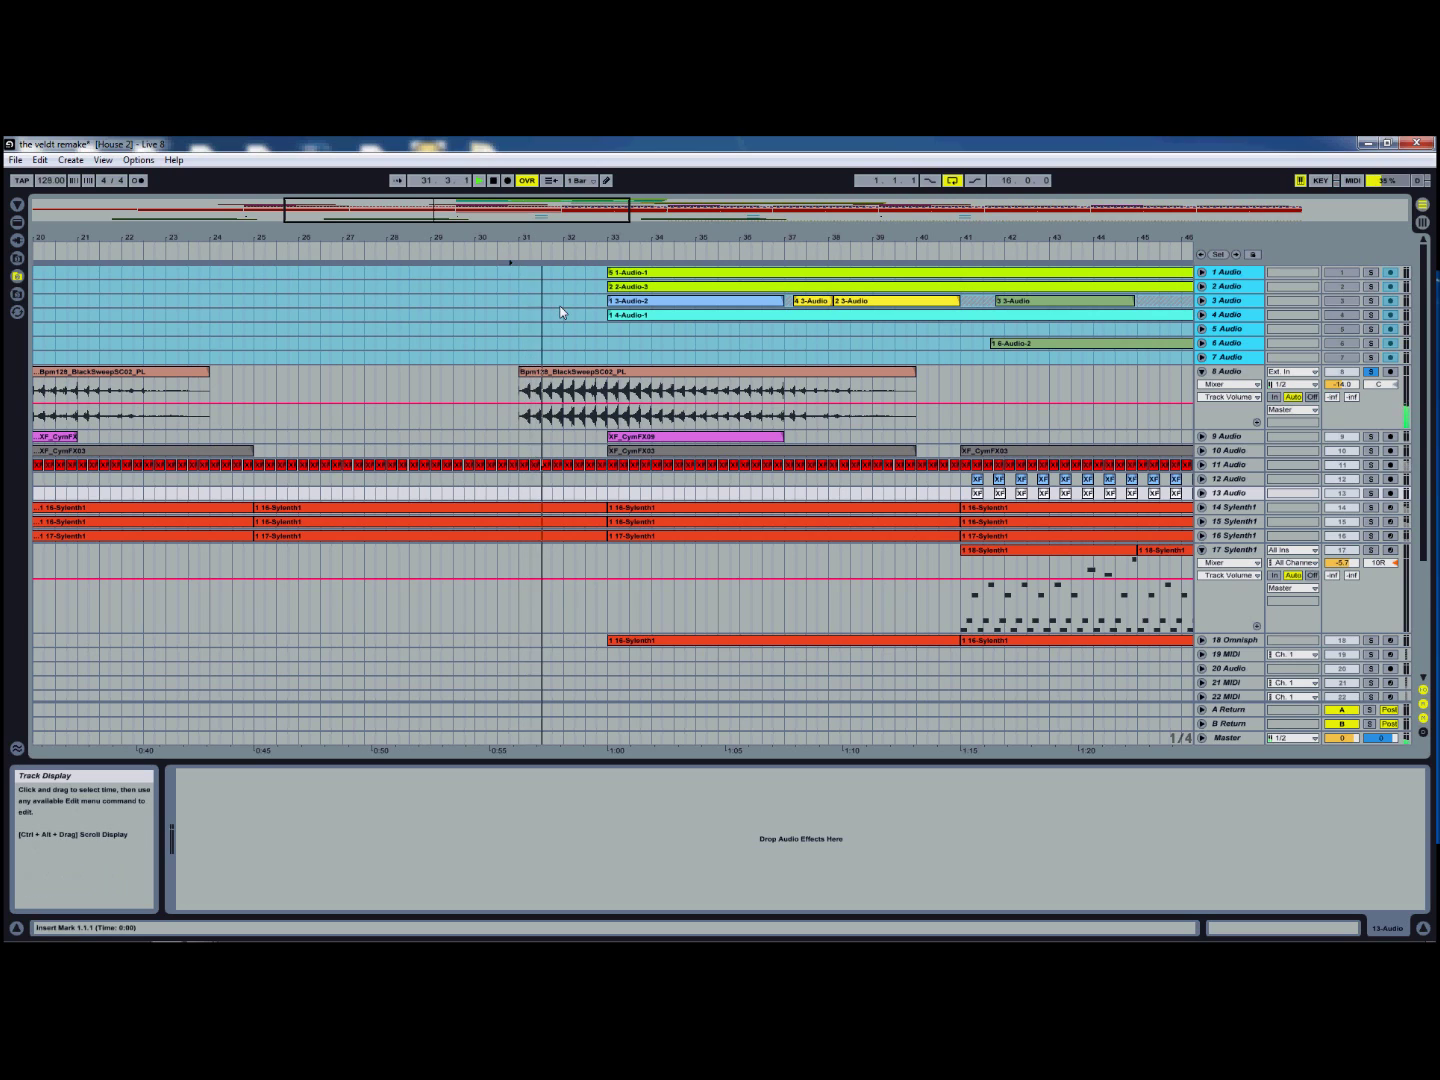
{"action": "key", "text": "space"}
{"action": "key", "text": "space"}
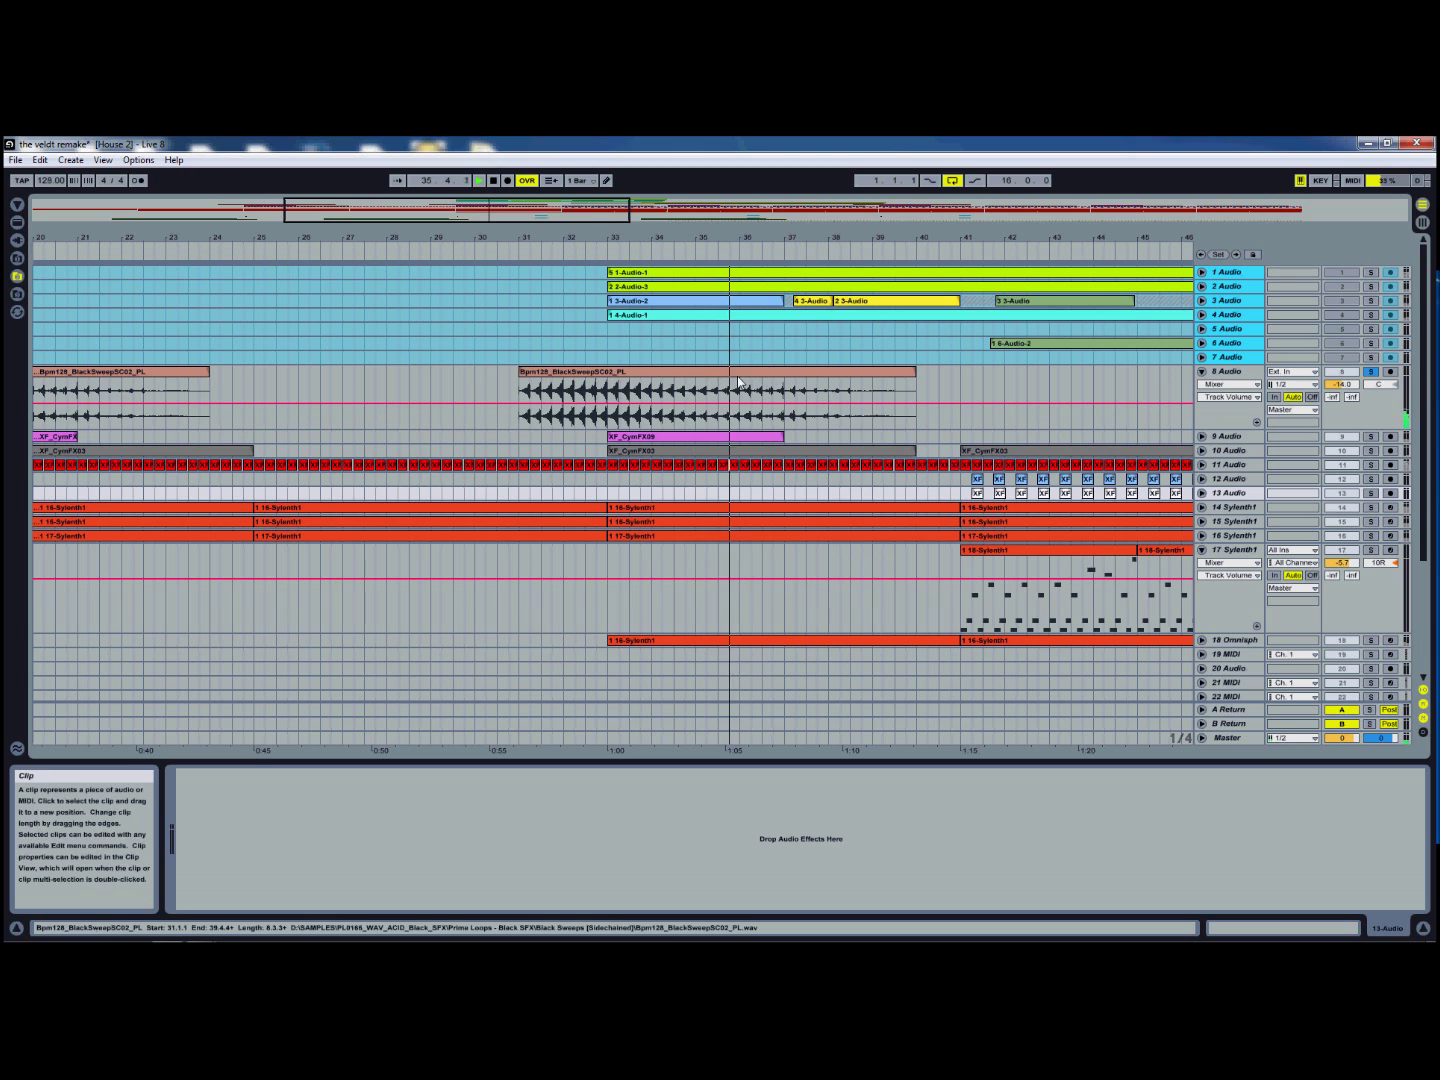
{"action": "left_click_drag", "start_coordinate": [577, 212], "coordinate": [750, 224]}
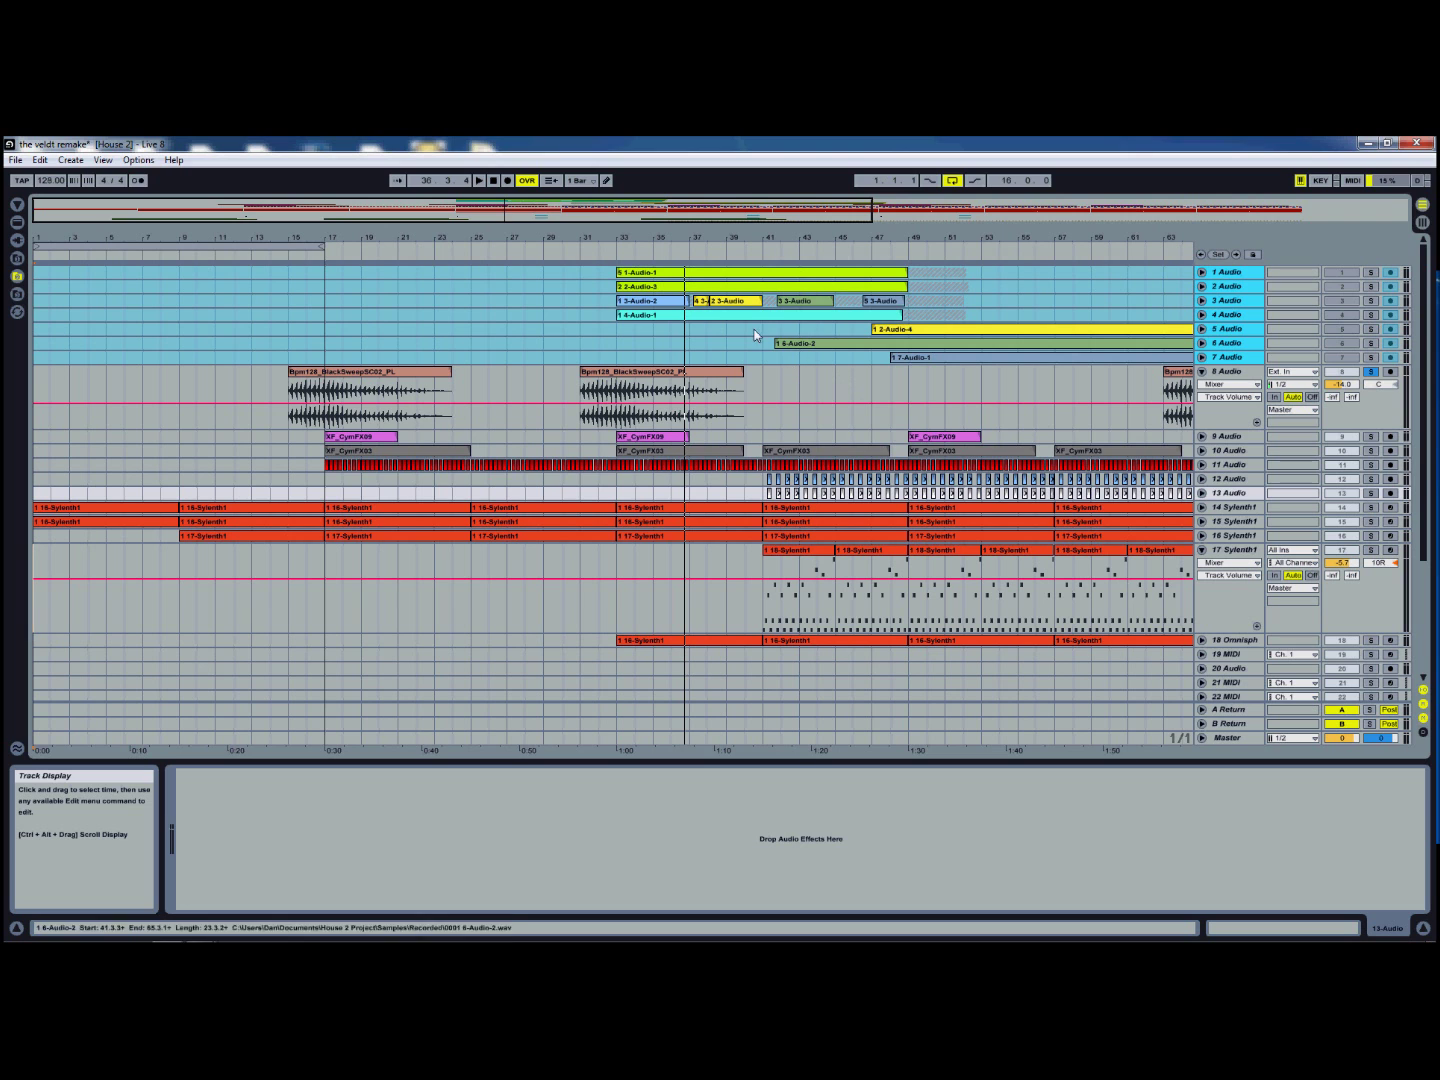
Step: Solo track 24 Audio and play its short clip from about bar 33 while examining the track's Simple Delay
{"action": "left_click_drag", "start_coordinate": [687, 208], "coordinate": [678, 211]}
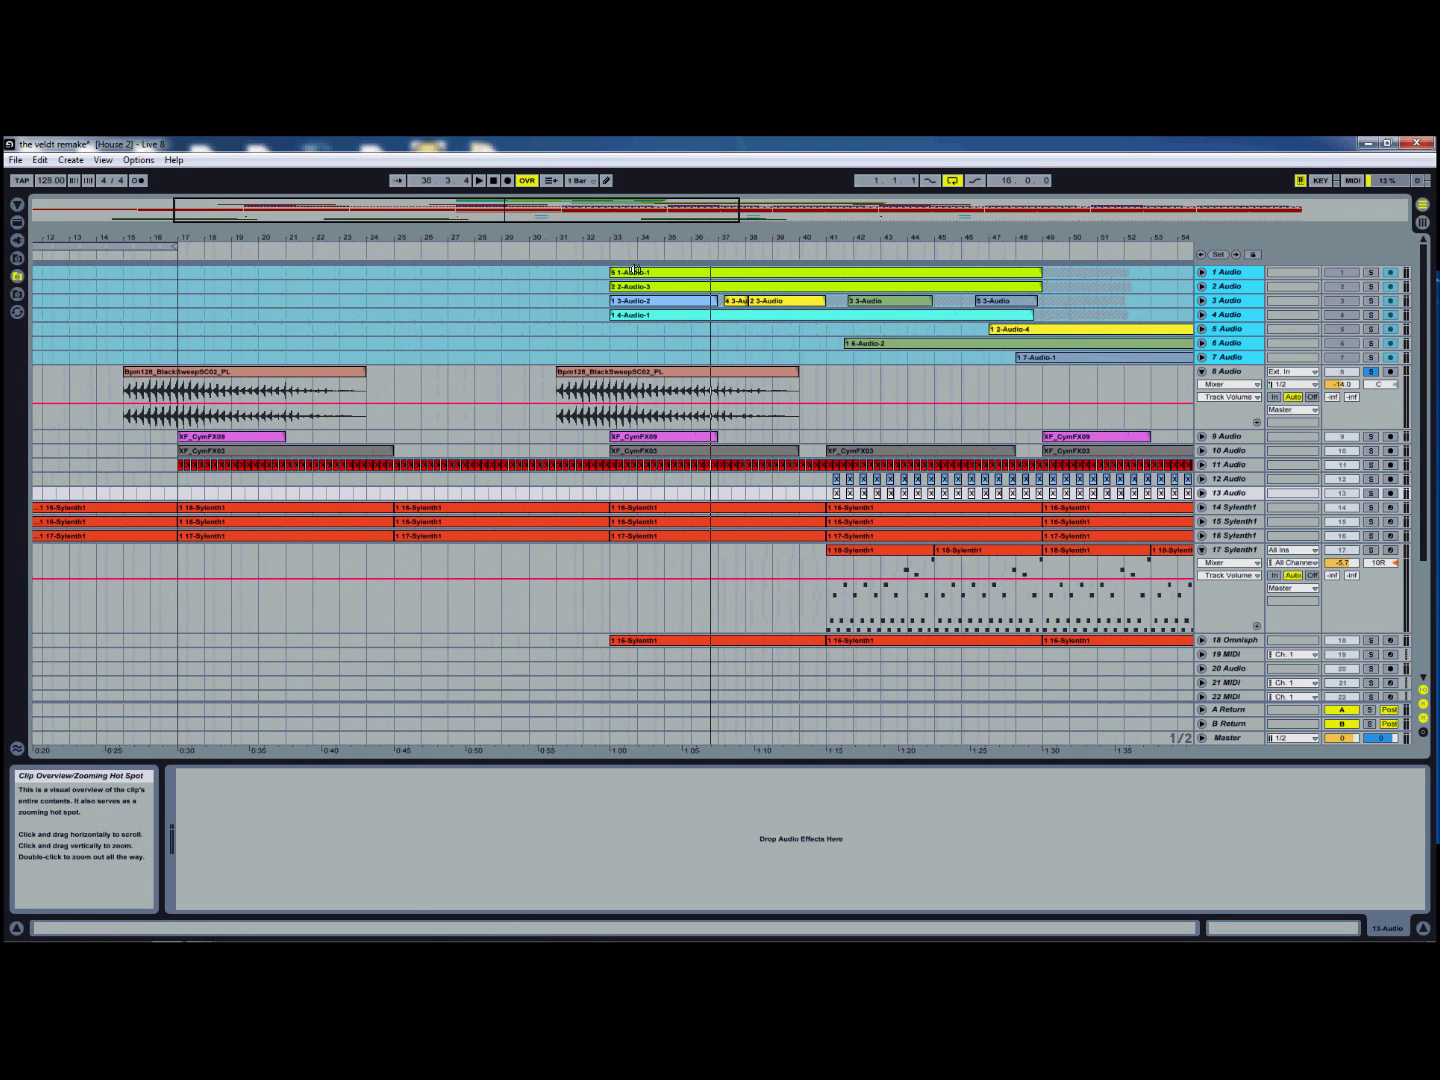
{"action": "scroll", "coordinate": [828, 493], "scroll_direction": "down", "scroll_amount": 5}
{"action": "scroll", "coordinate": [828, 493], "scroll_direction": "down", "scroll_amount": 1}
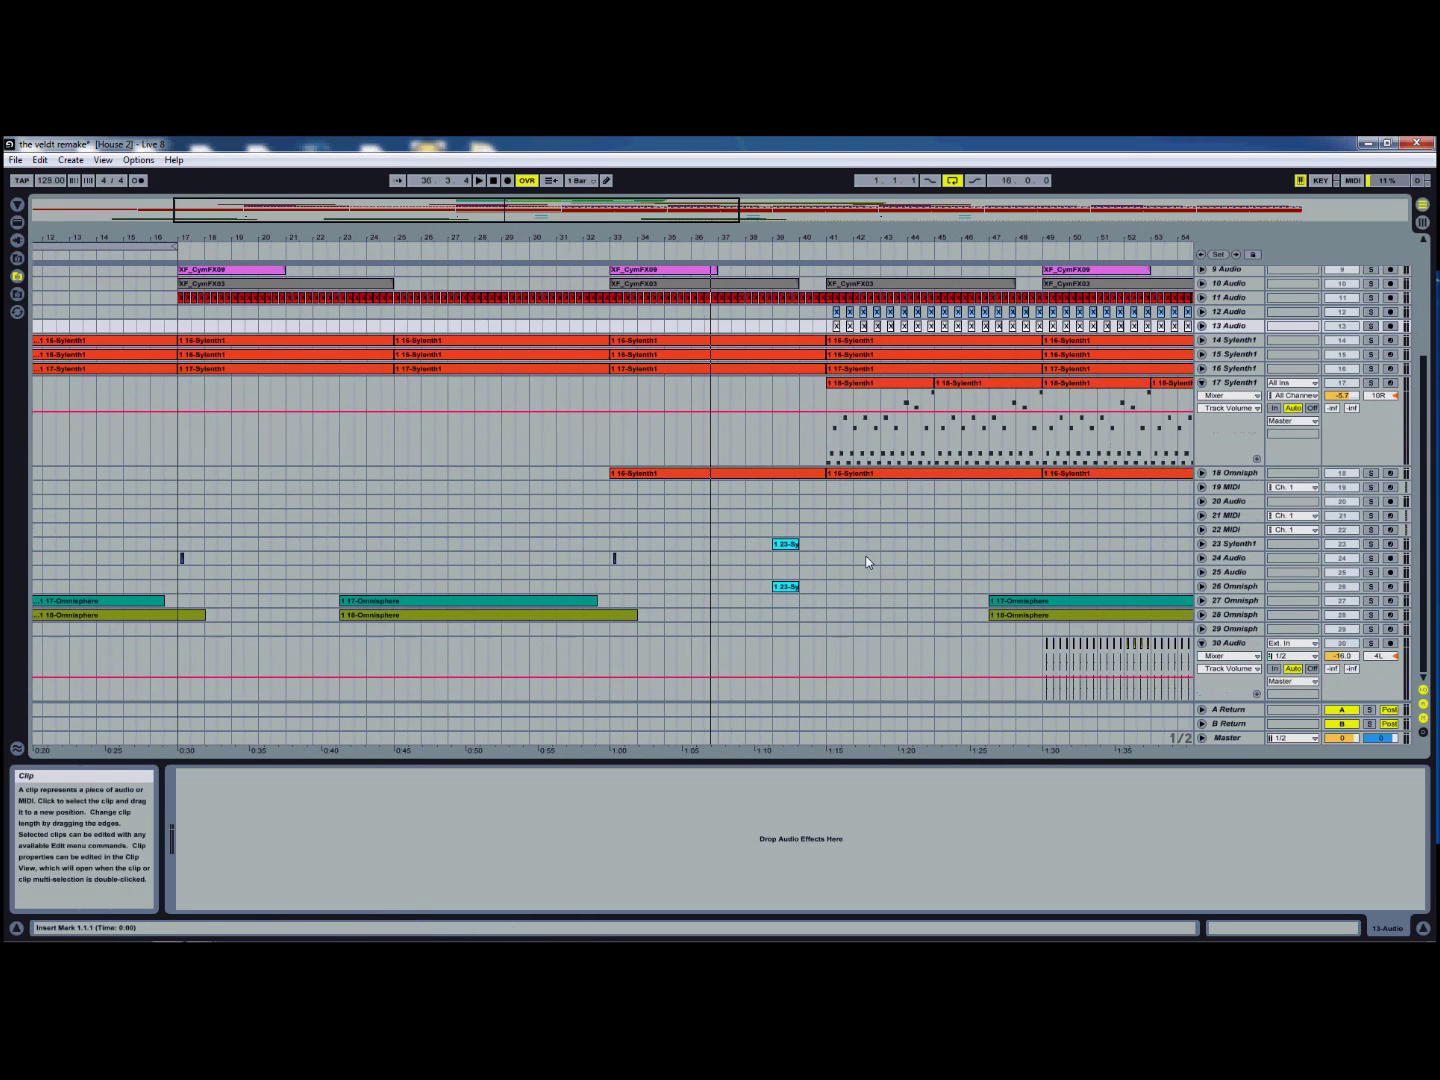
{"action": "left_click", "coordinate": [1238, 562]}
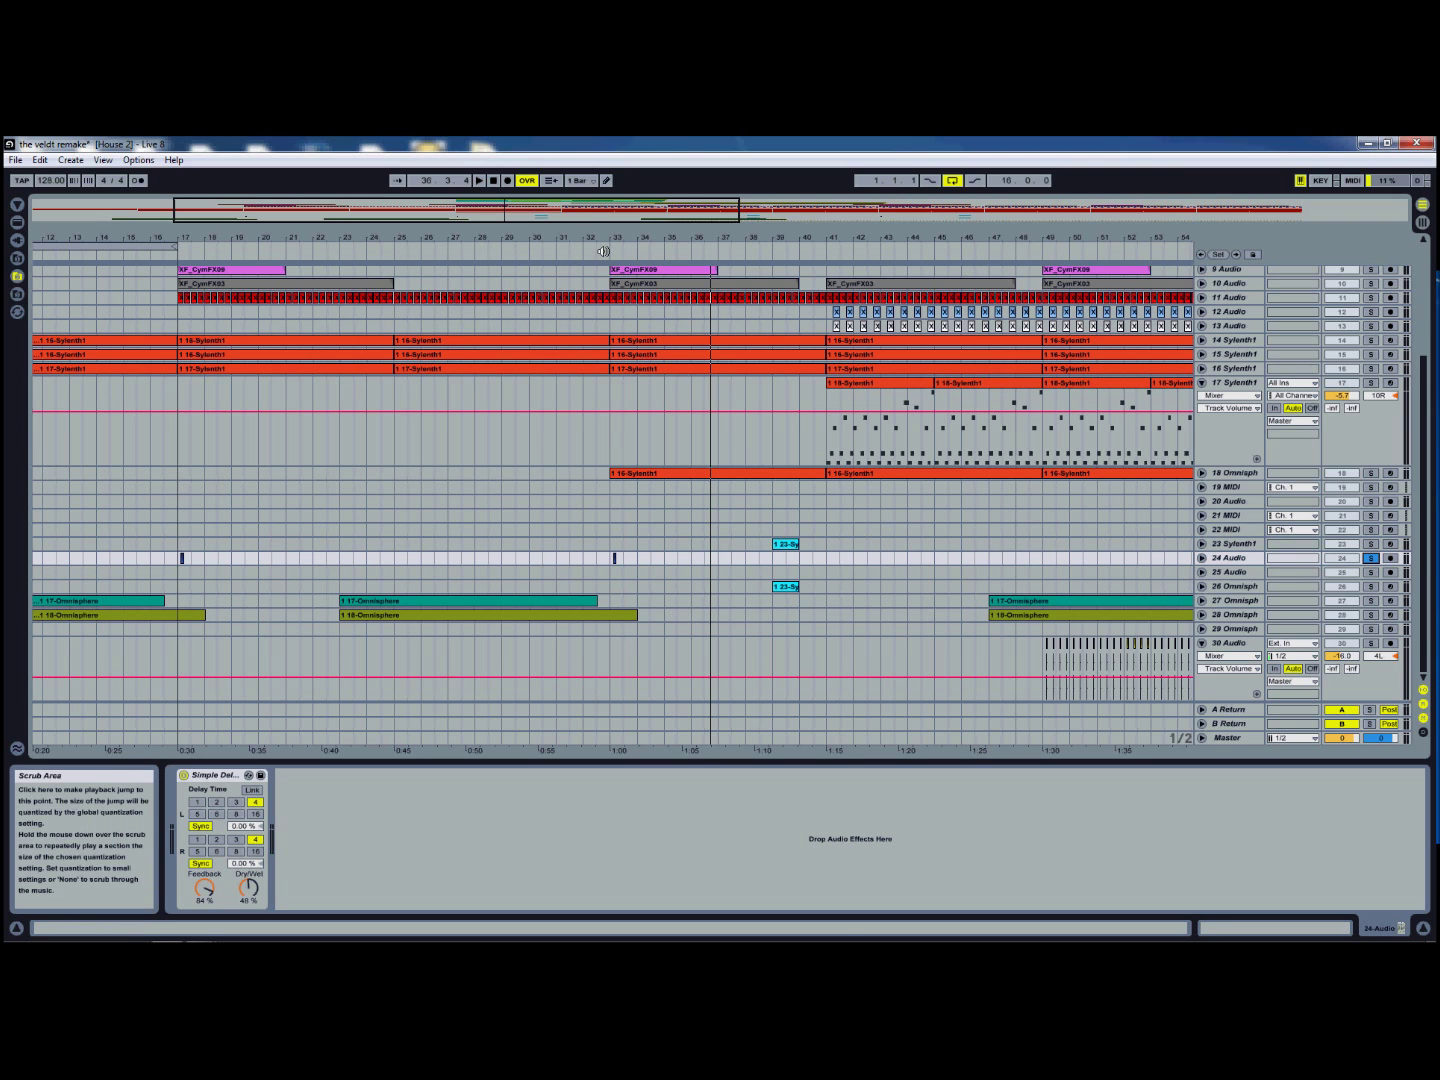
{"action": "left_click", "coordinate": [603, 250]}
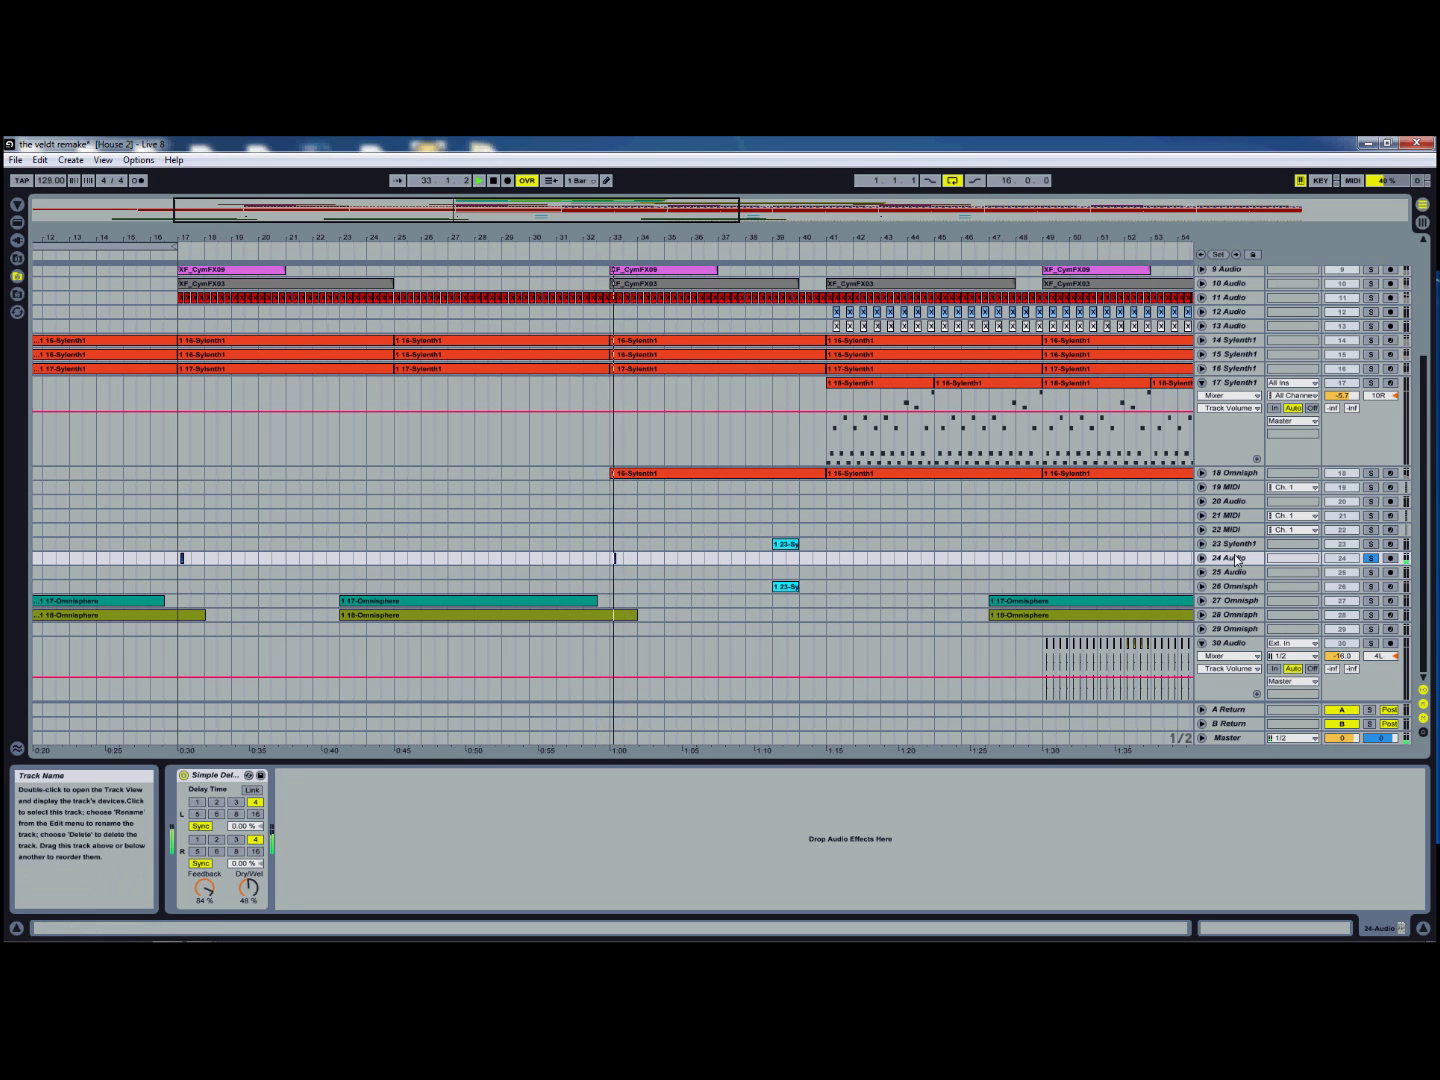
{"action": "left_click", "coordinate": [232, 777]}
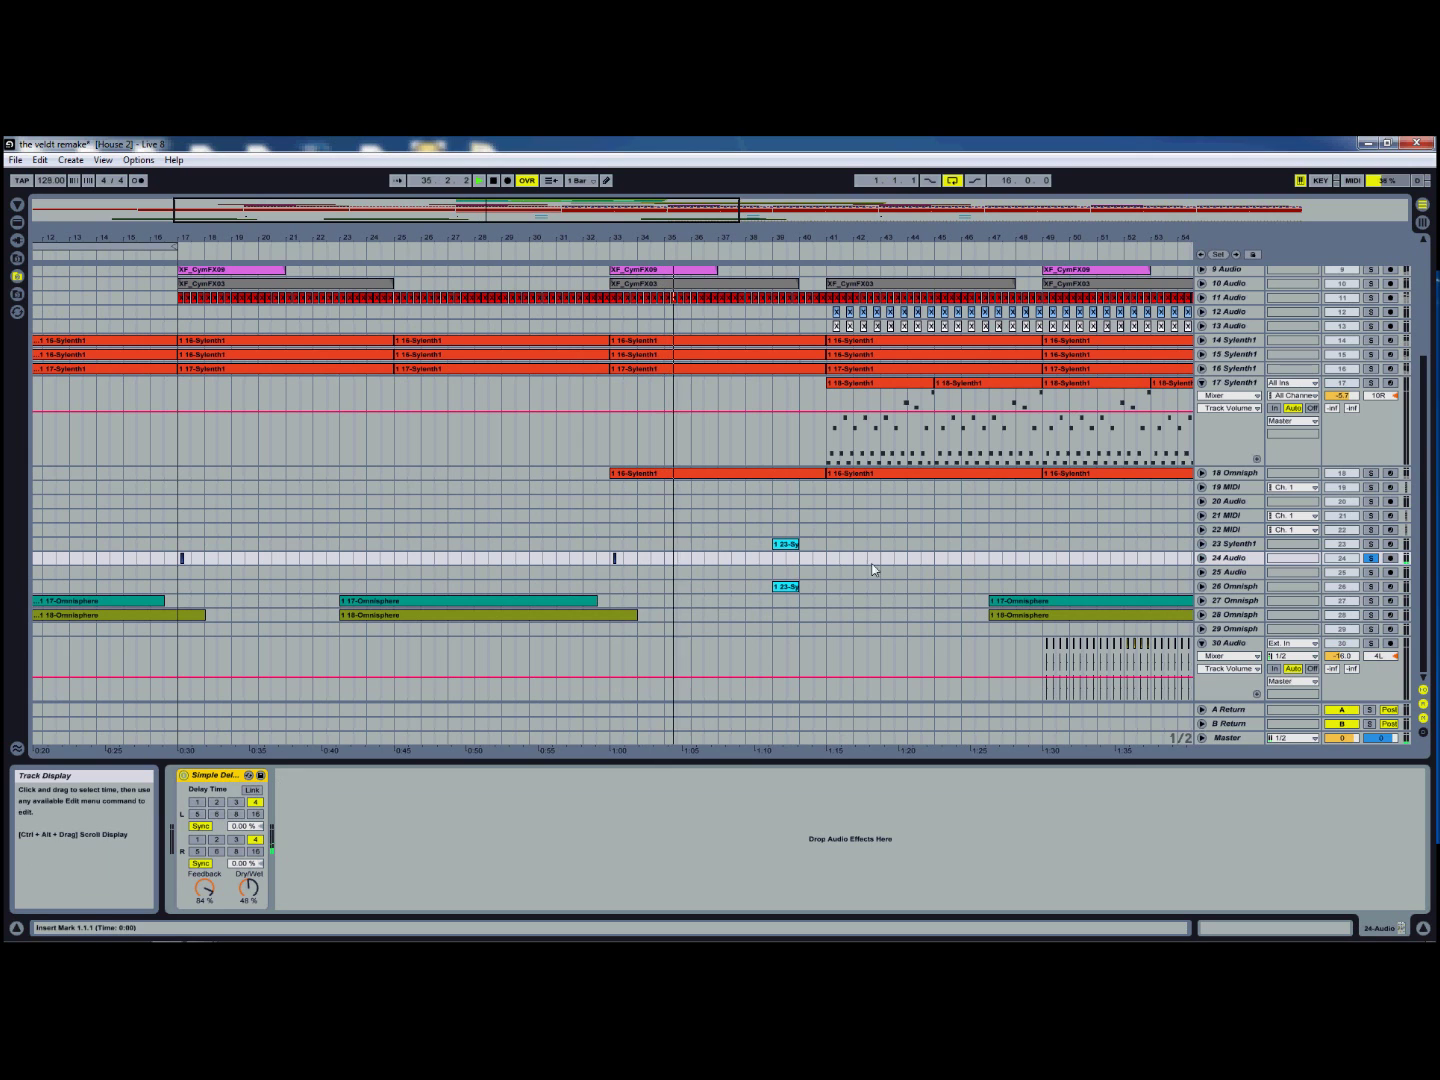
{"action": "left_click_drag", "start_coordinate": [677, 217], "coordinate": [679, 219]}
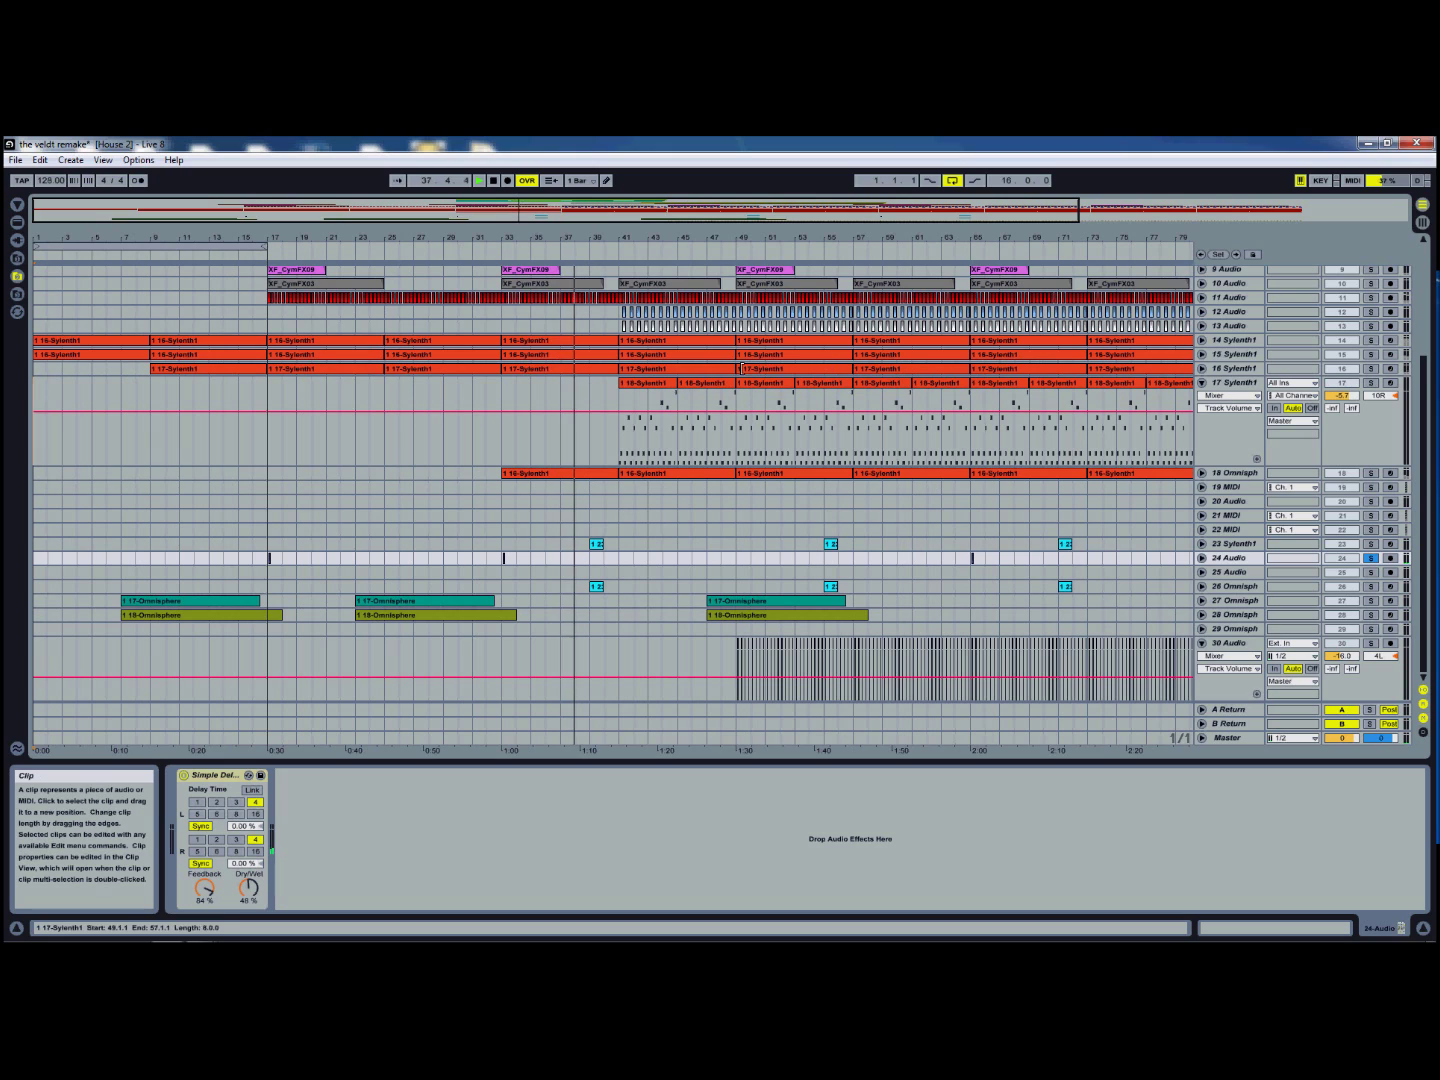
Step: Remove the solo from track 24, listen to the full mix from around bar 33, and stop playback
{"action": "left_click", "coordinate": [1371, 559]}
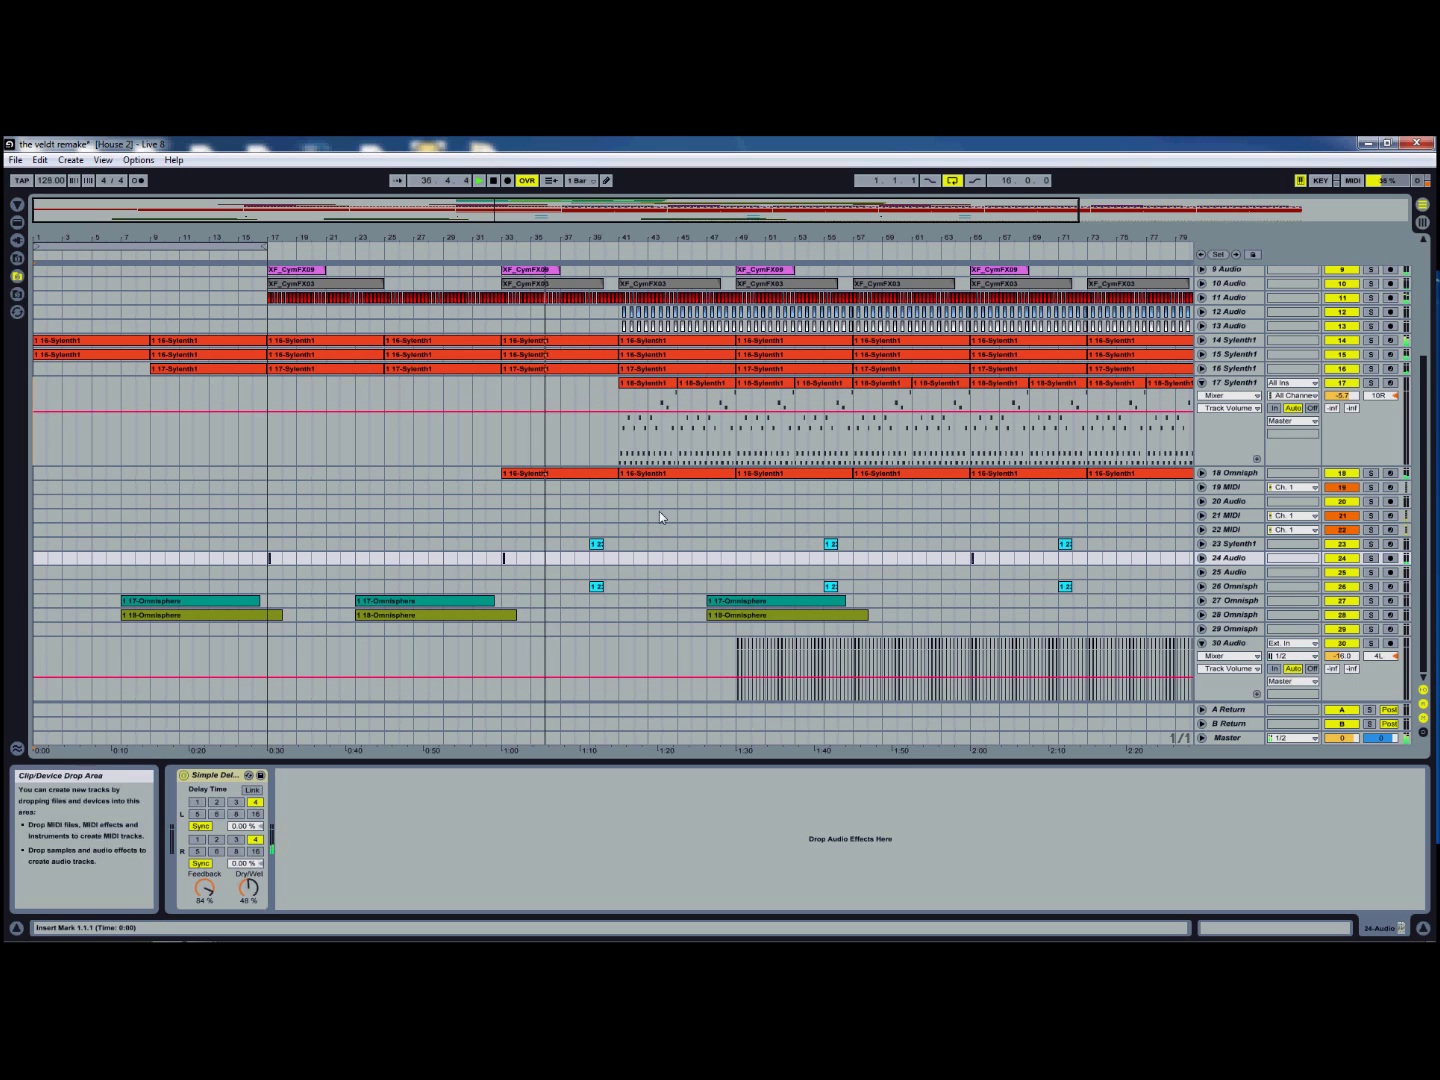
{"action": "left_click", "coordinate": [494, 182]}
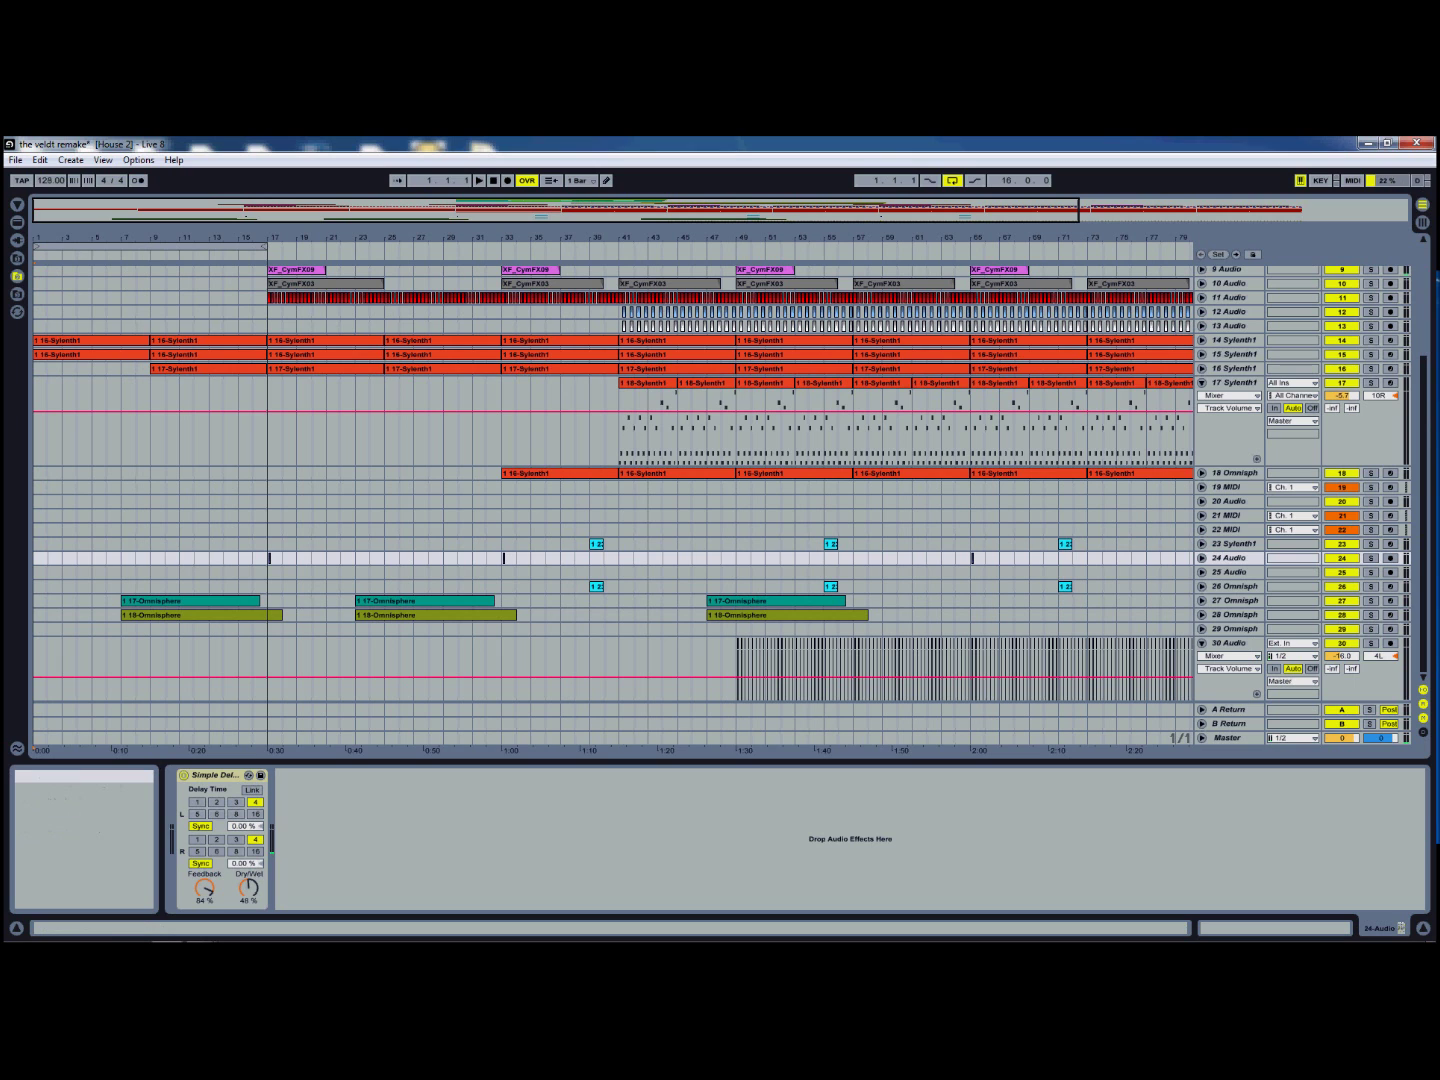
Step: Fold tracks 8 Audio, 17 Sylenth1 and 30 Audio
{"action": "scroll", "coordinate": [1197, 398], "scroll_direction": "up", "scroll_amount": 5}
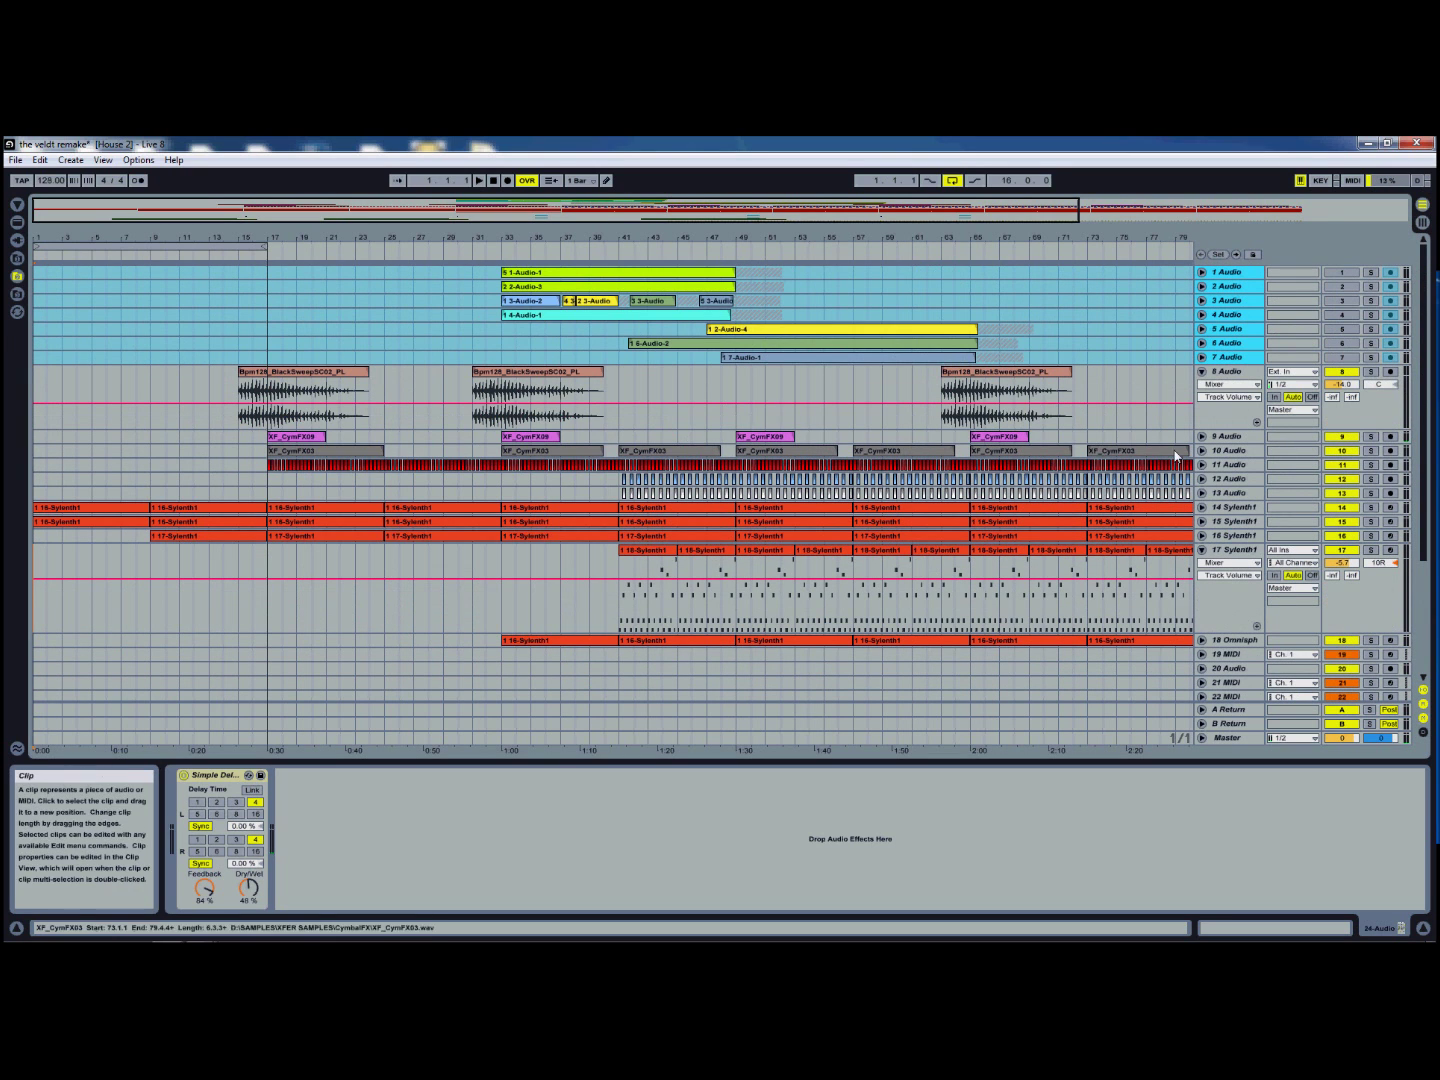
{"action": "left_click", "coordinate": [1201, 373]}
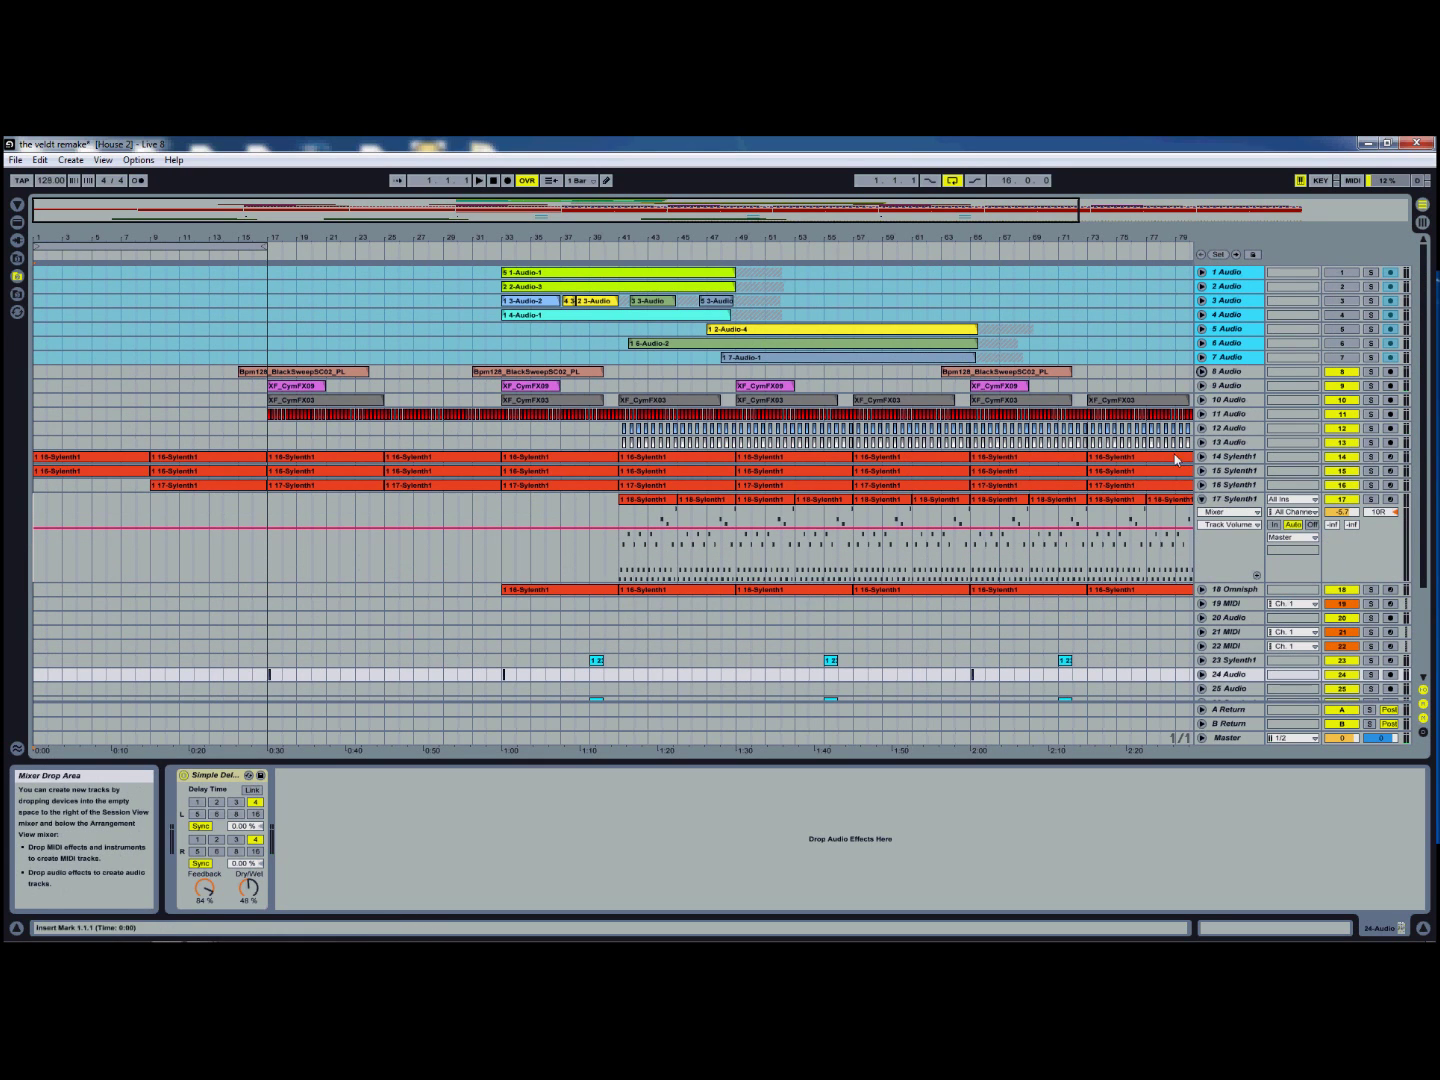
{"action": "left_click", "coordinate": [1202, 499]}
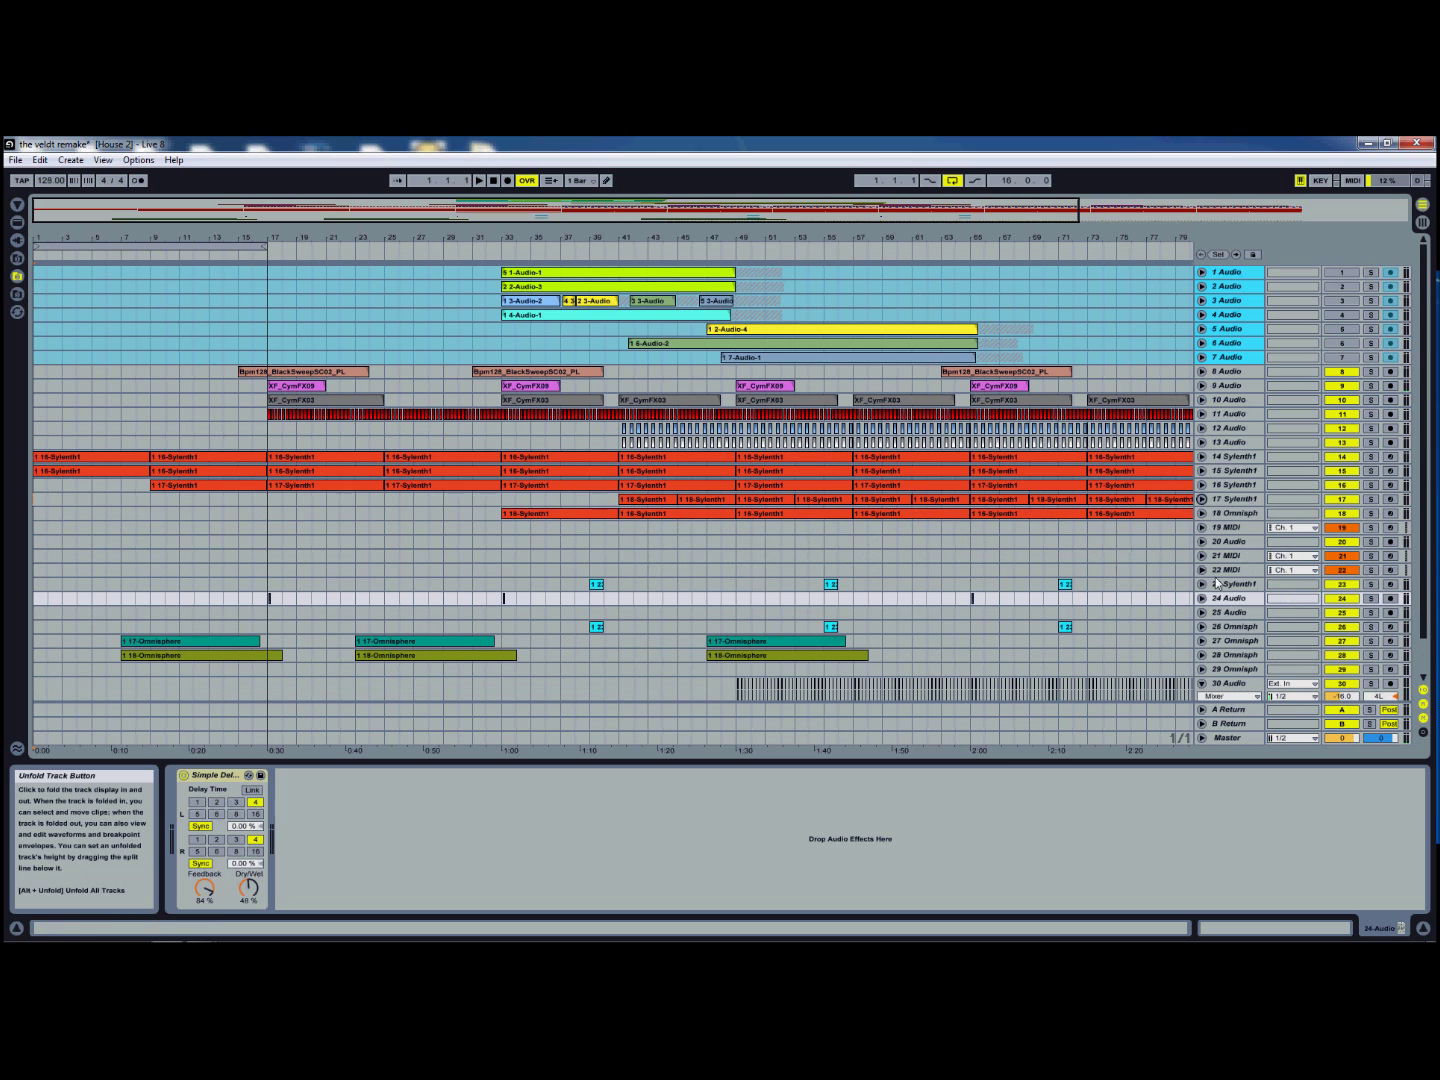
{"action": "scroll", "coordinate": [1270, 624], "scroll_direction": "down", "scroll_amount": 2}
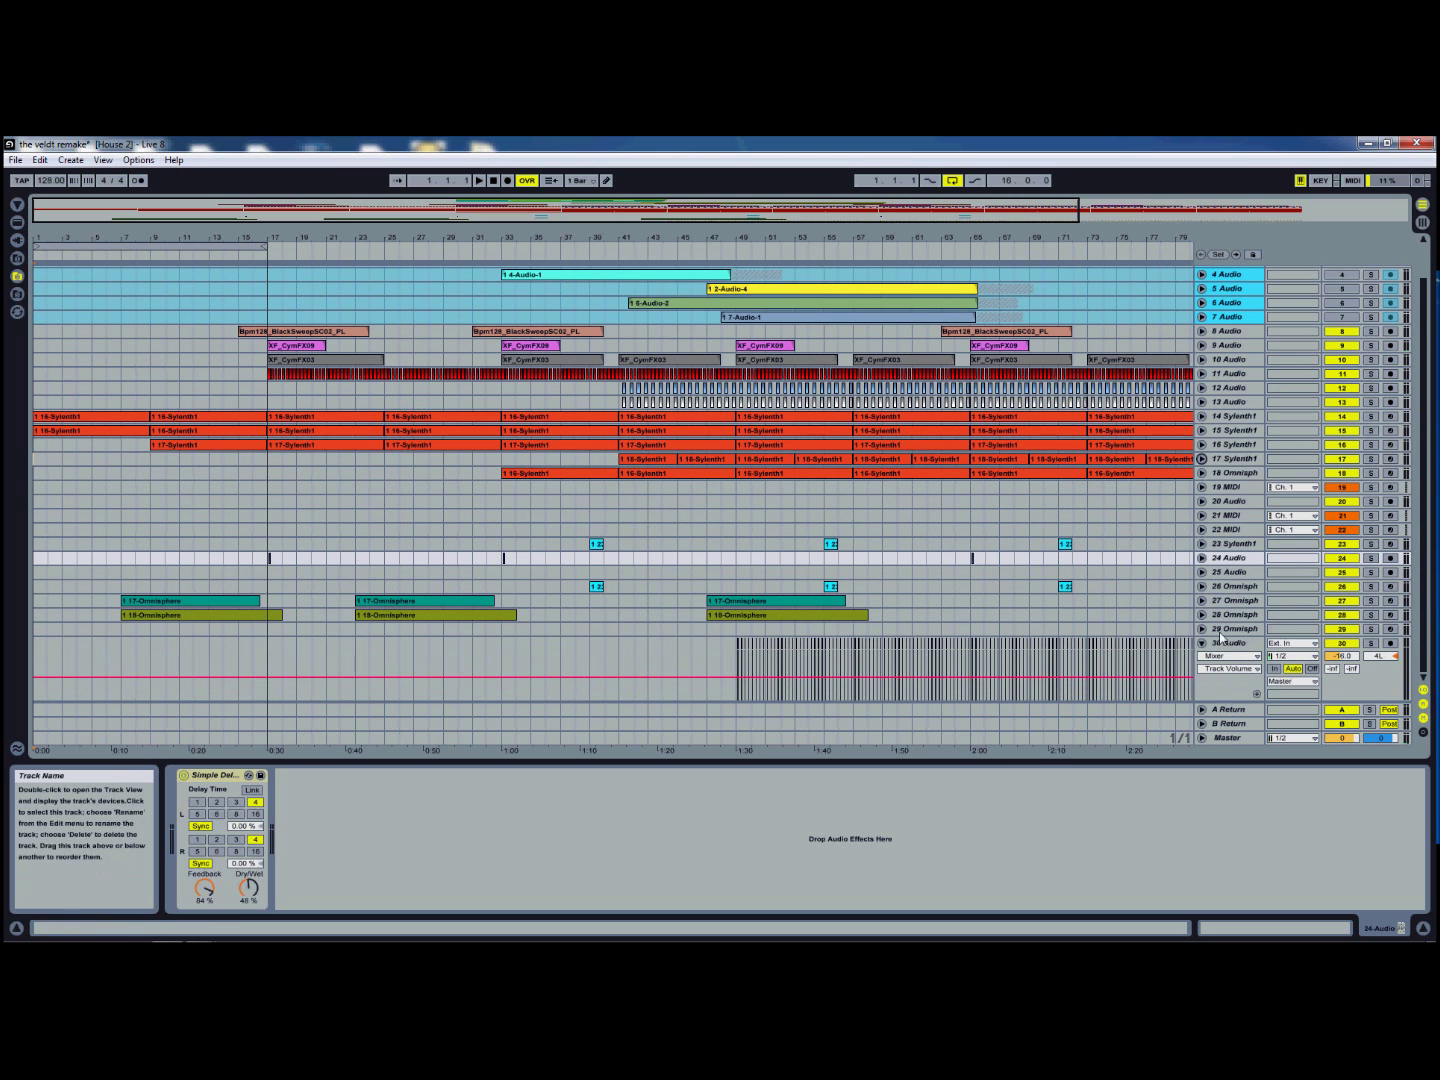
{"action": "left_click", "coordinate": [1202, 644]}
Step: Solo Omnisphere tracks 27 and 28 together, play them from about bar 7, and stop playback
{"action": "left_click_drag", "start_coordinate": [762, 217], "coordinate": [499, 258]}
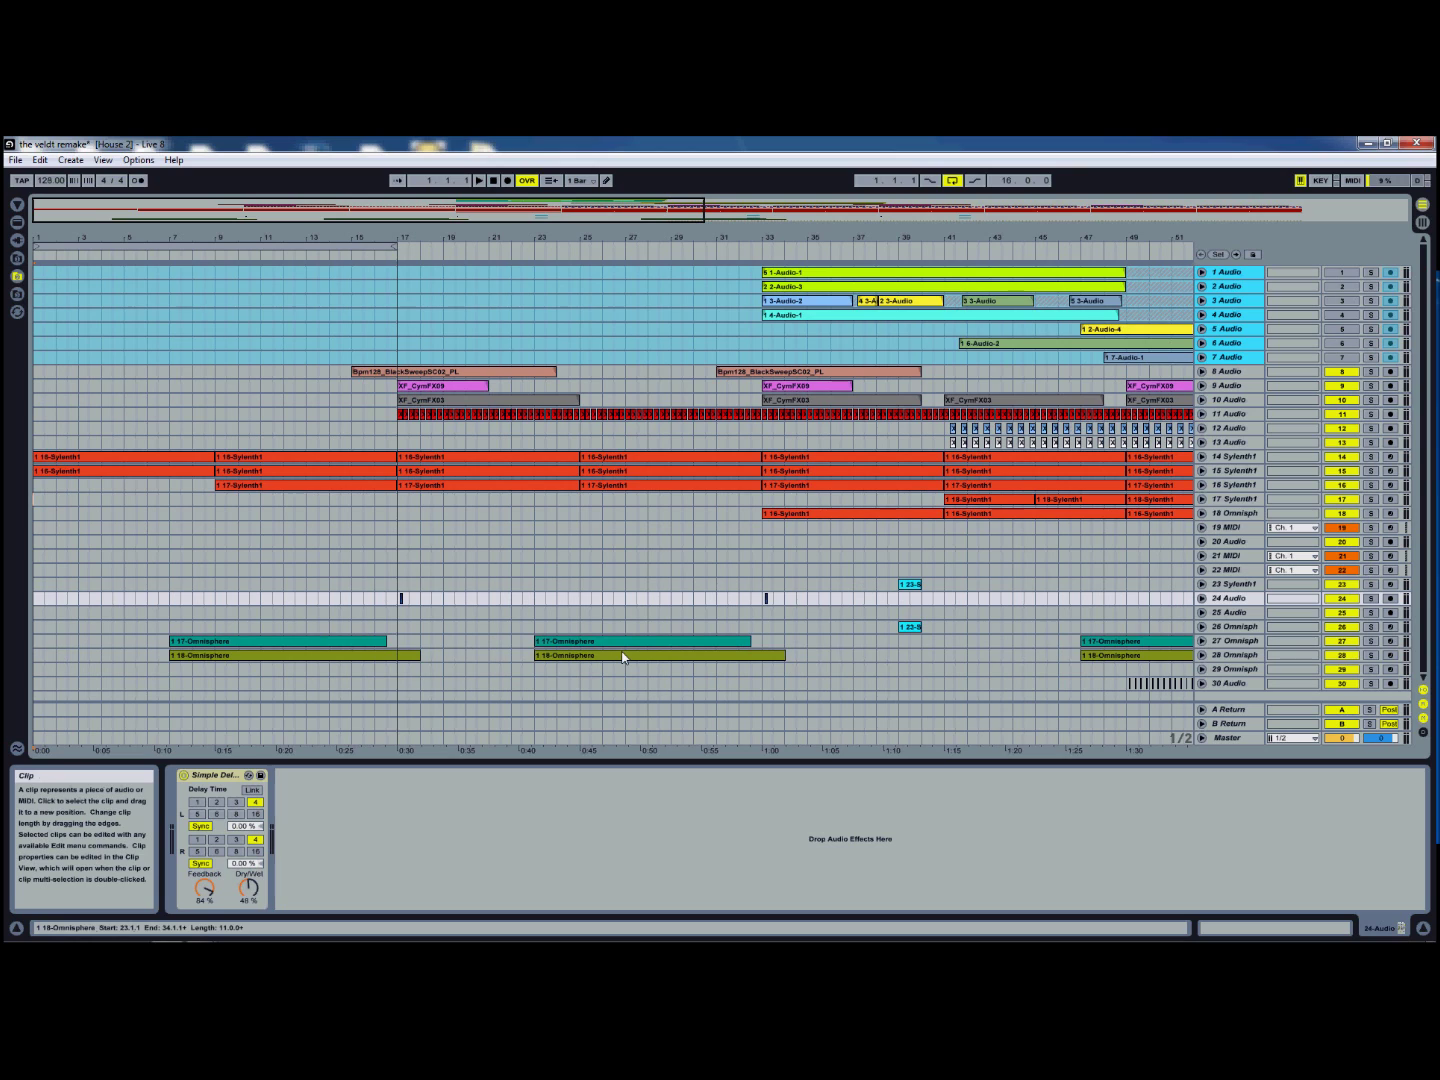
{"action": "left_click", "coordinate": [1371, 643]}
{"action": "left_click", "coordinate": [1372, 655], "text": "ctrl"}
{"action": "left_click", "coordinate": [158, 261]}
{"action": "key", "text": "space"}
{"action": "key", "text": "space"}
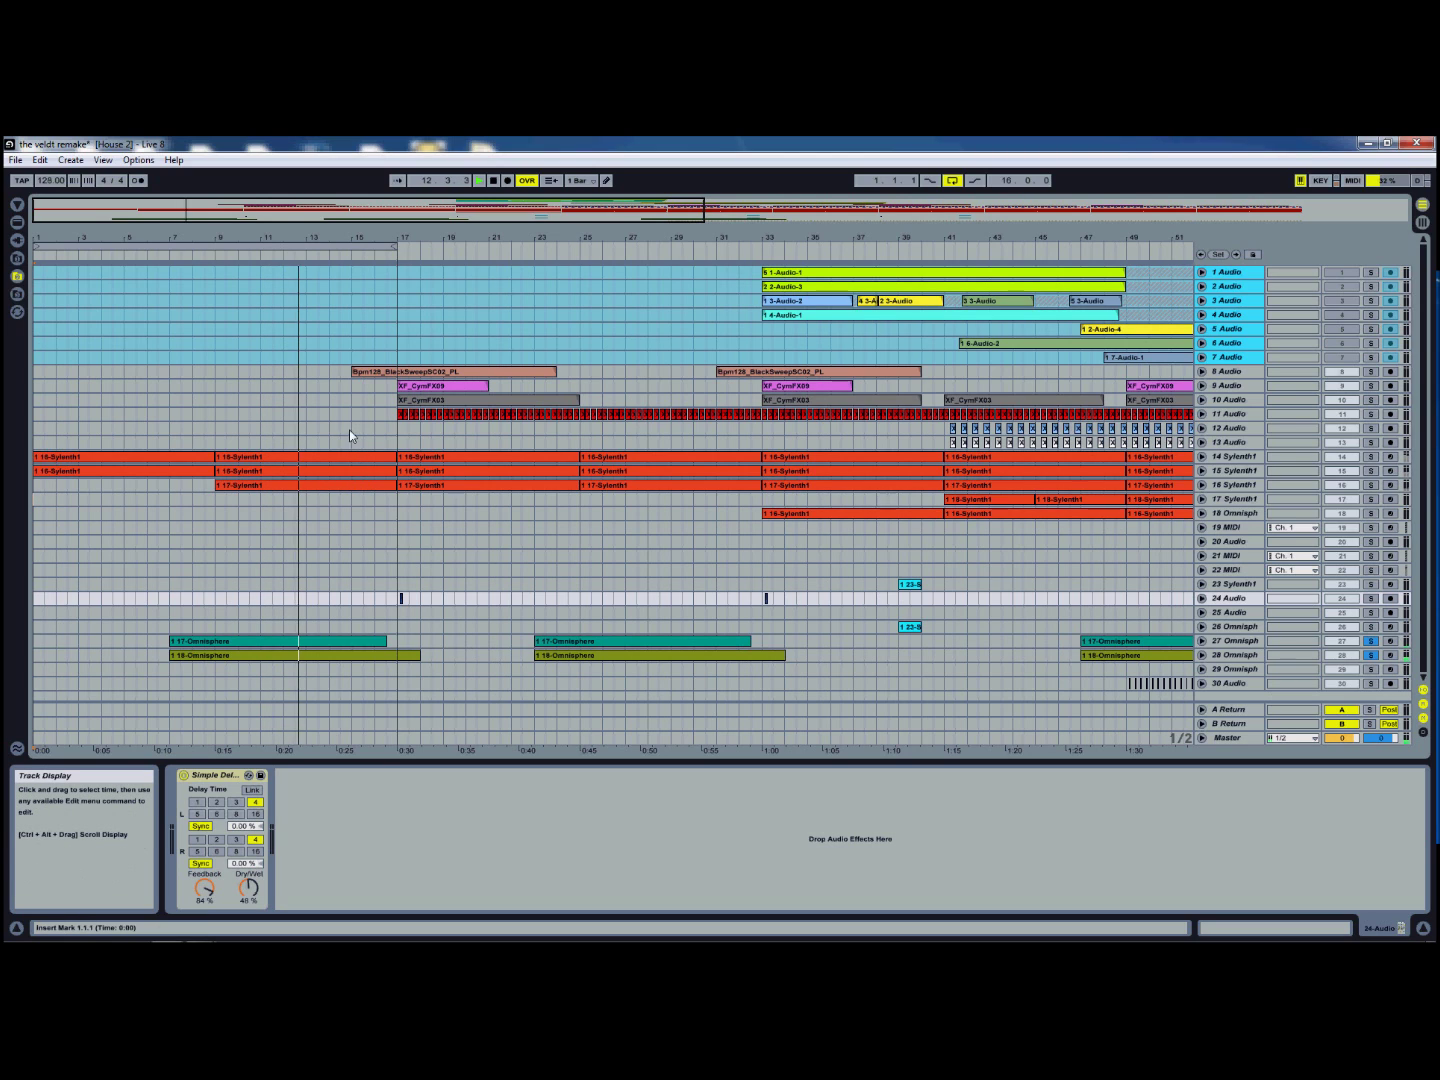
{"action": "key", "text": "space"}
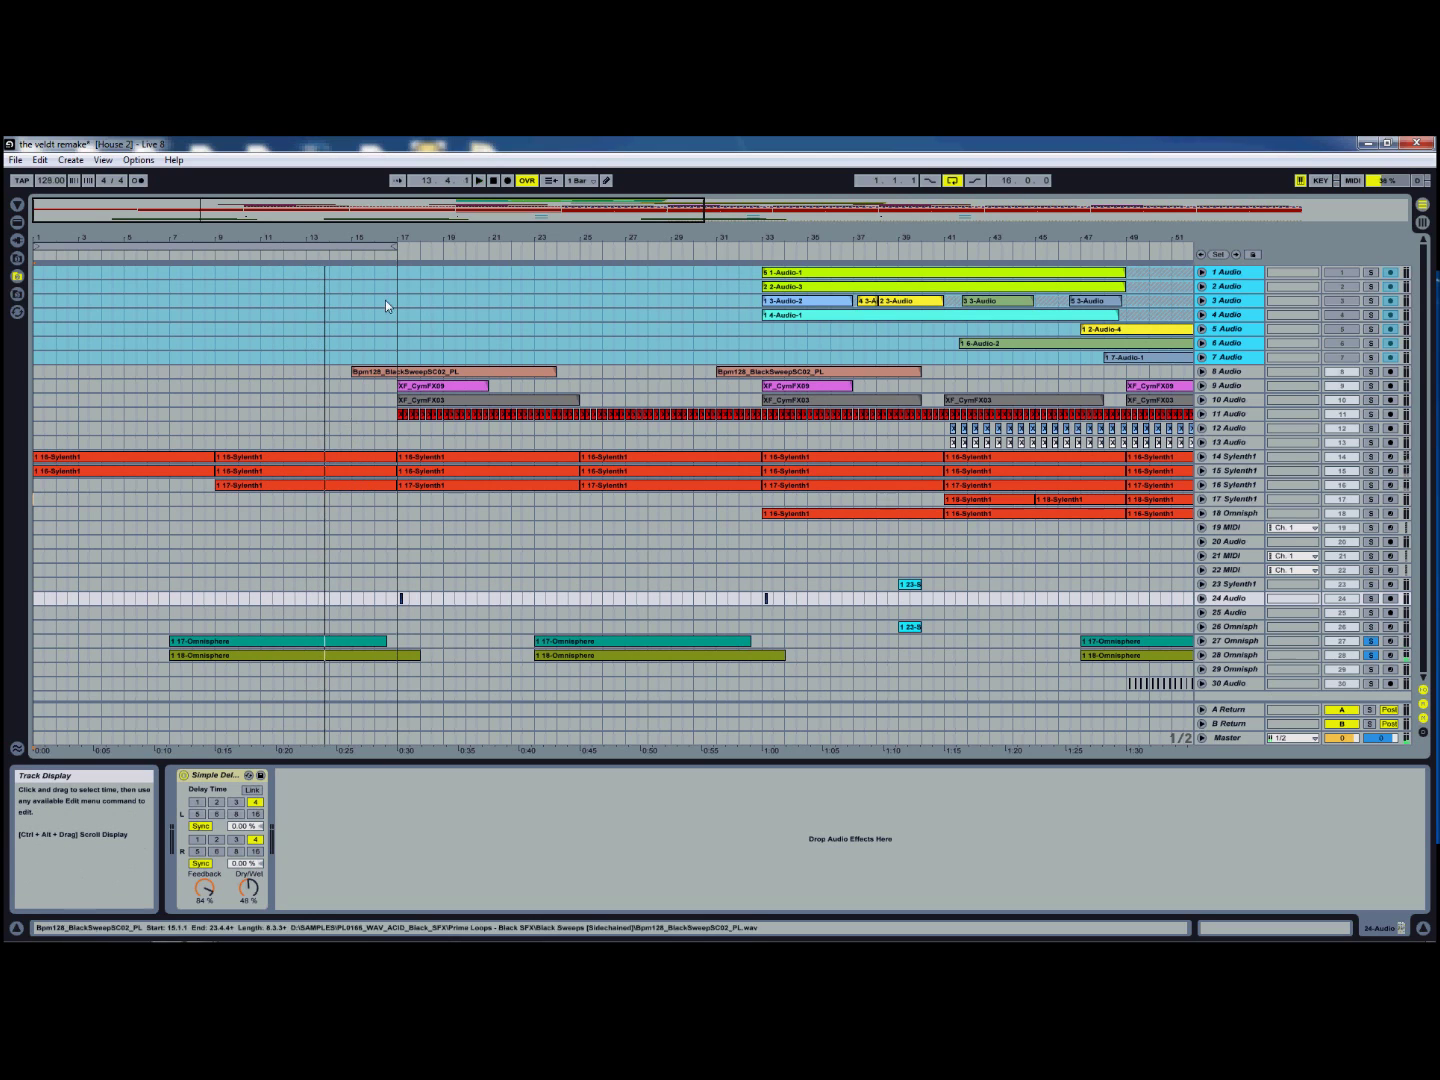
{"action": "left_click", "coordinate": [494, 183]}
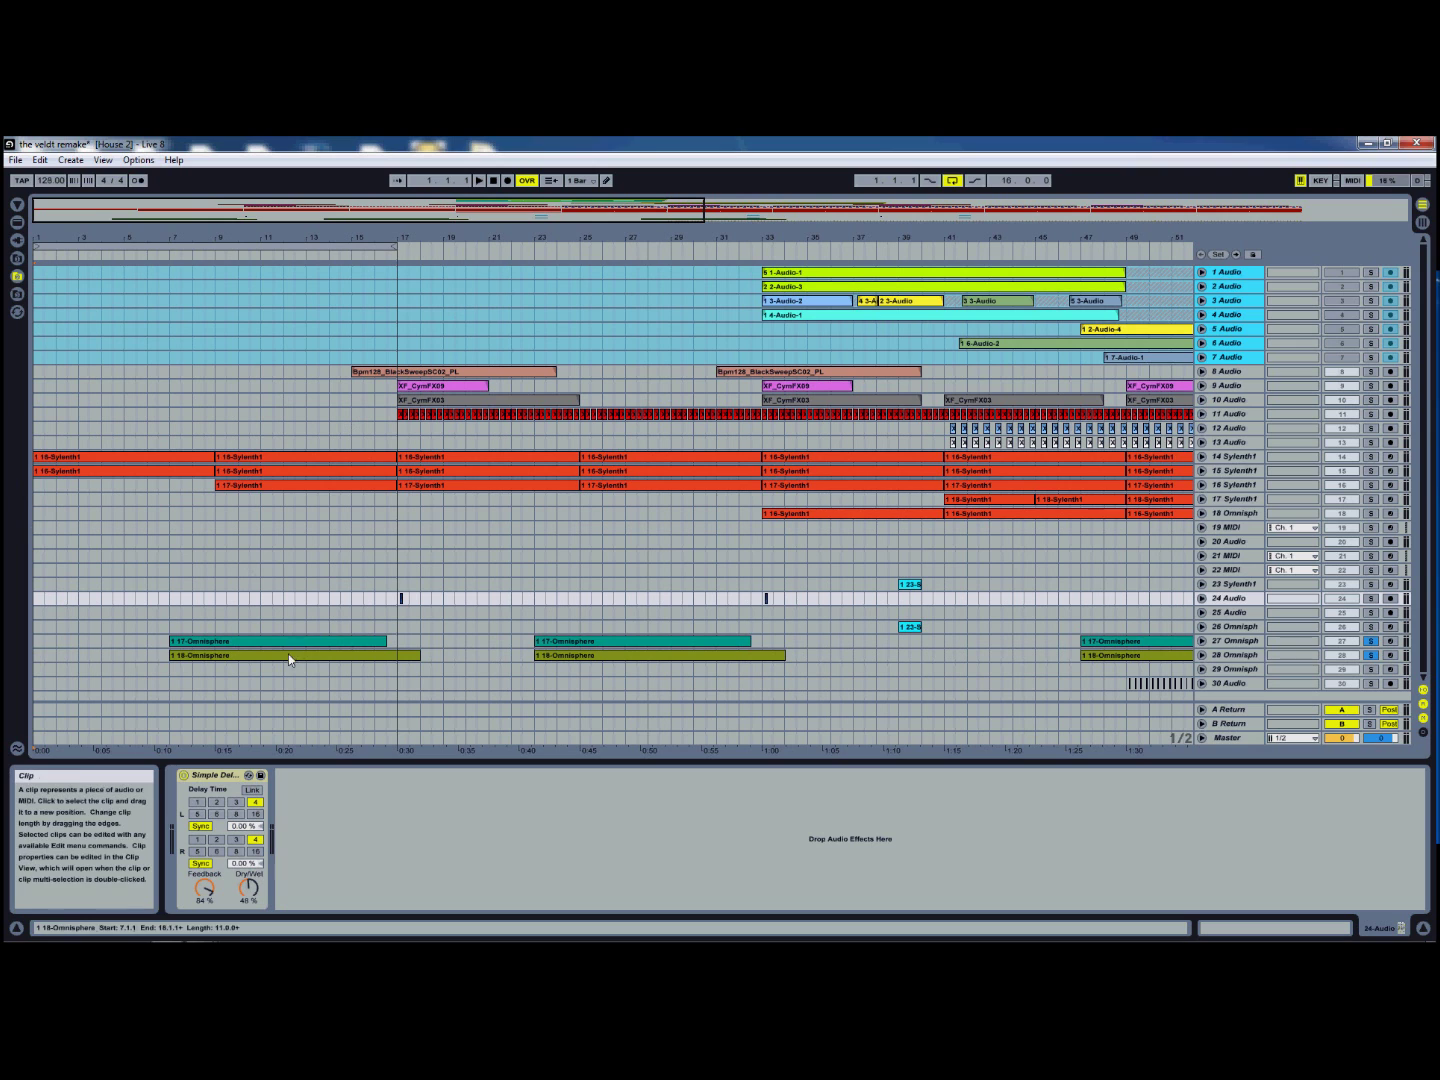
Step: Unfold track 27 and open its Omnisphere plug-in window with the Alternate Dimension Piano patch, positioned clear of the track controls
{"action": "left_click", "coordinate": [1202, 641]}
{"action": "scroll", "coordinate": [1168, 620], "scroll_direction": "down", "scroll_amount": 2}
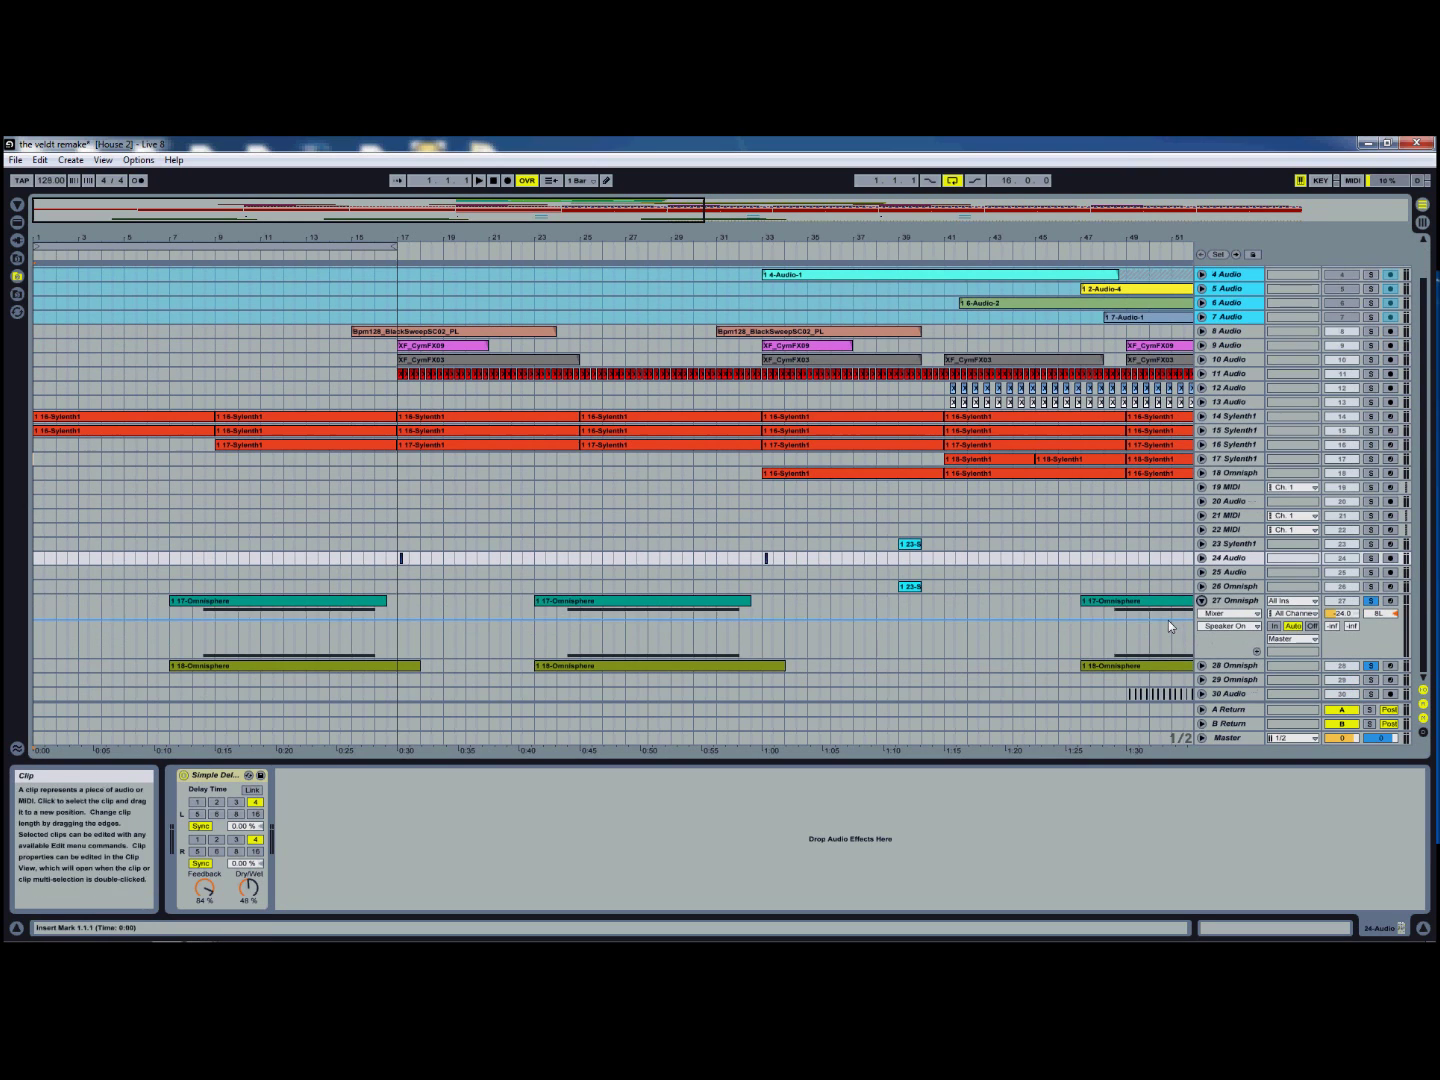
{"action": "left_click", "coordinate": [1231, 601]}
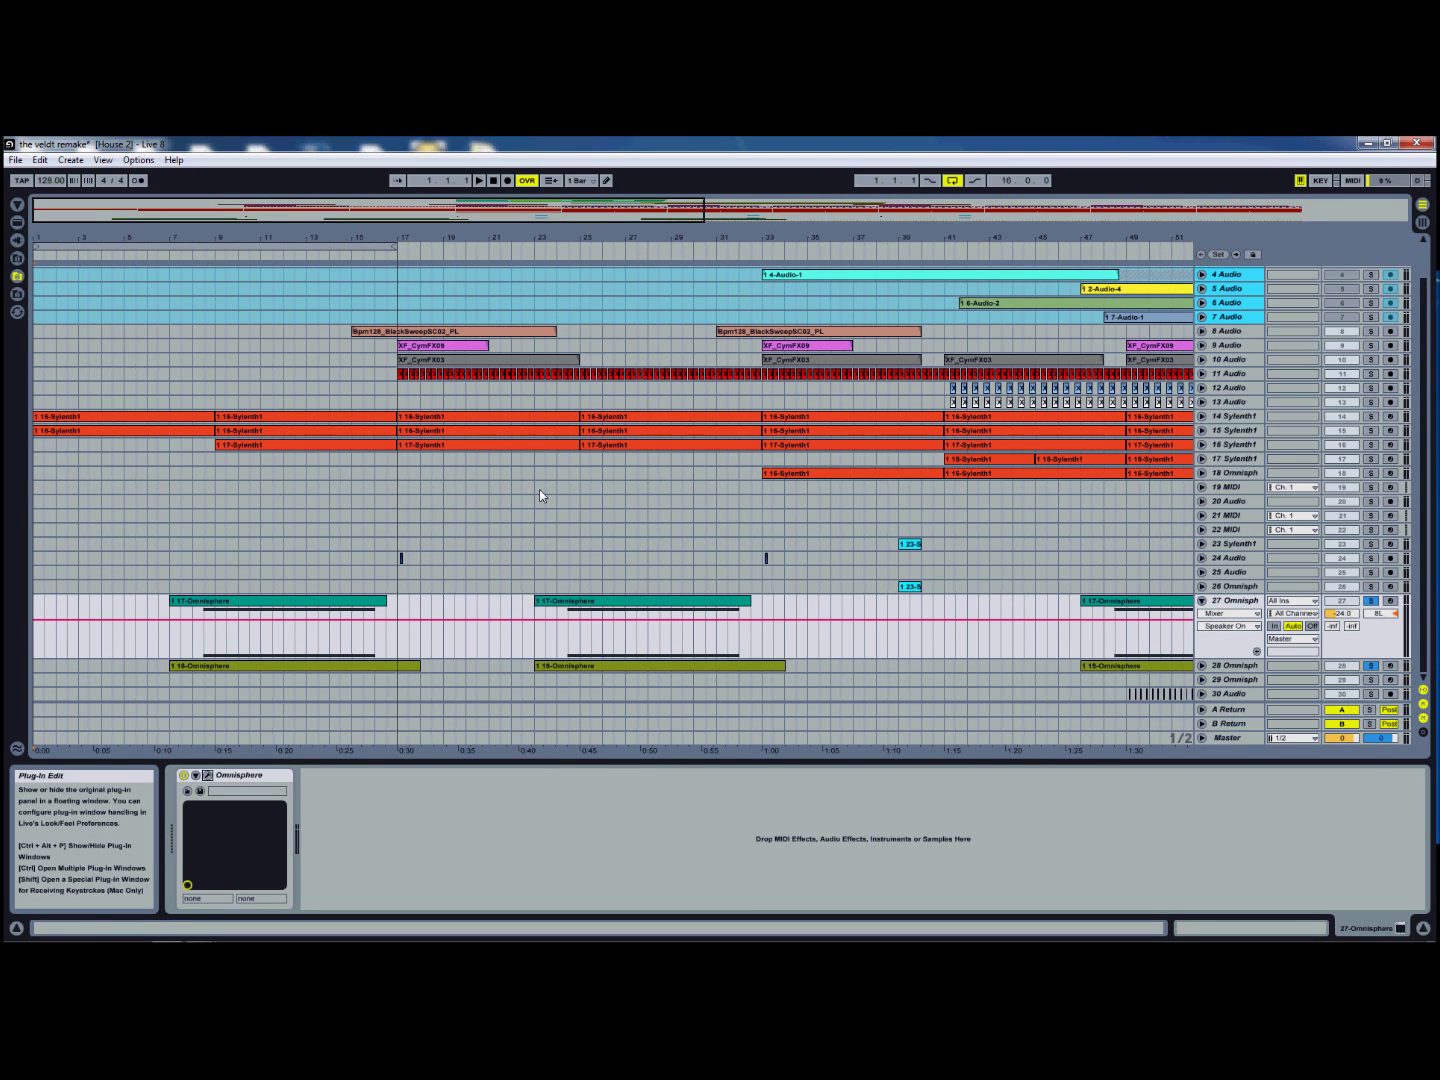
{"action": "left_click_drag", "start_coordinate": [922, 347], "coordinate": [702, 408]}
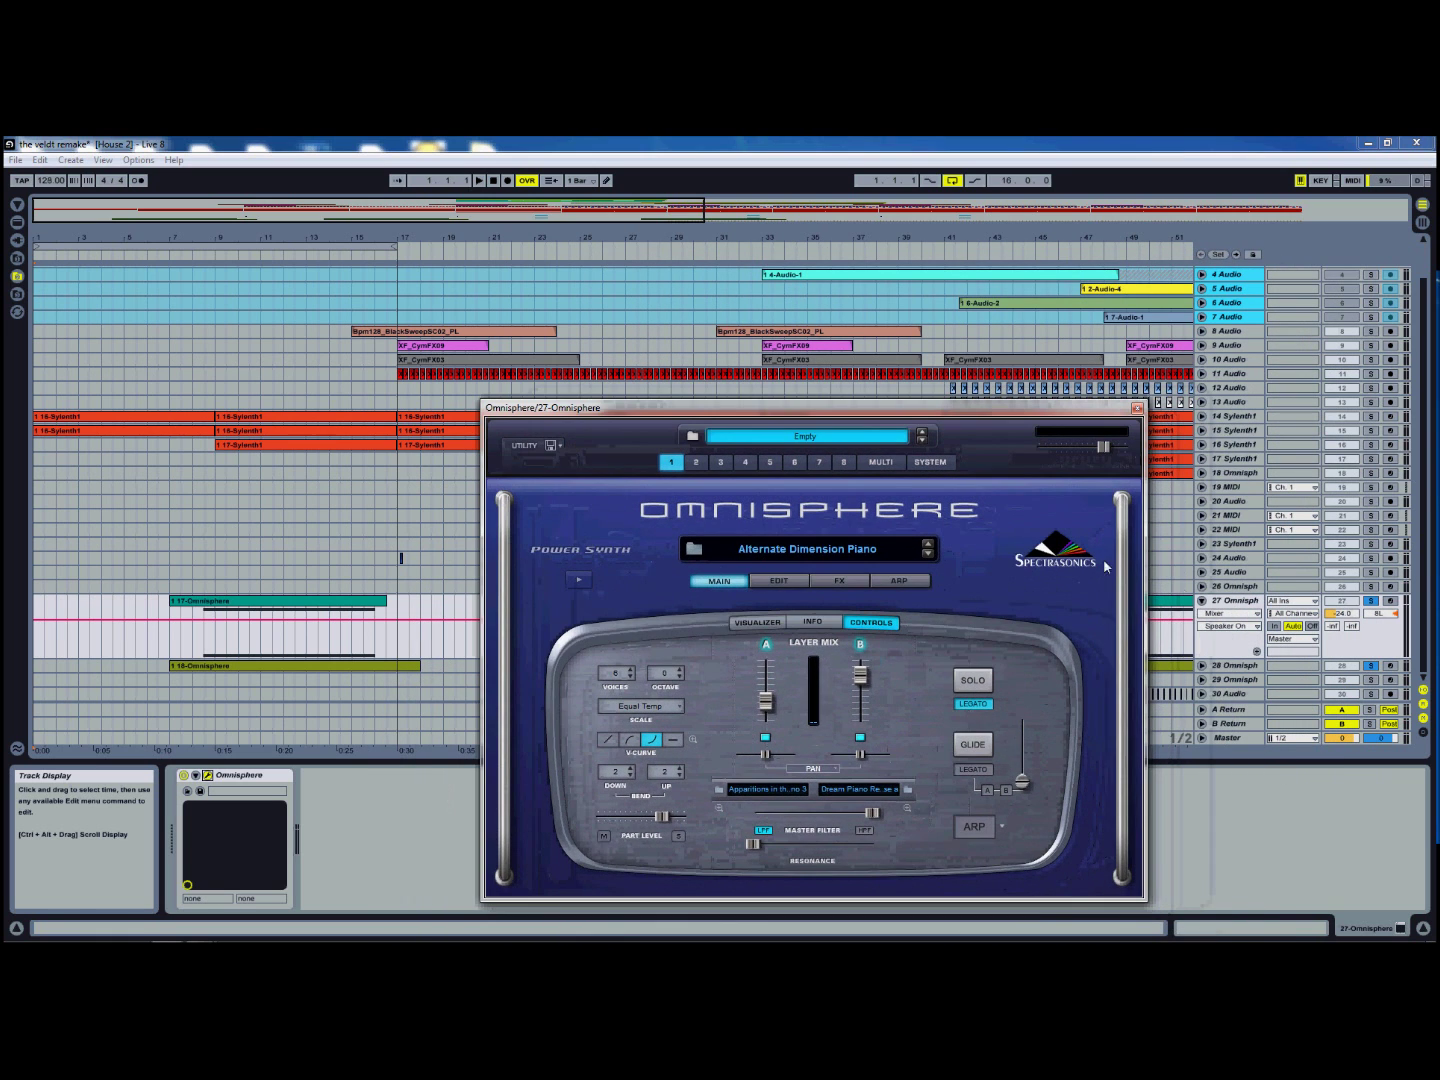
Step: Remove track 28 from the solo and play track 27 alone from about bar 8
{"action": "left_click", "coordinate": [1372, 666]}
{"action": "left_click", "coordinate": [202, 227]}
{"action": "left_click", "coordinate": [200, 256]}
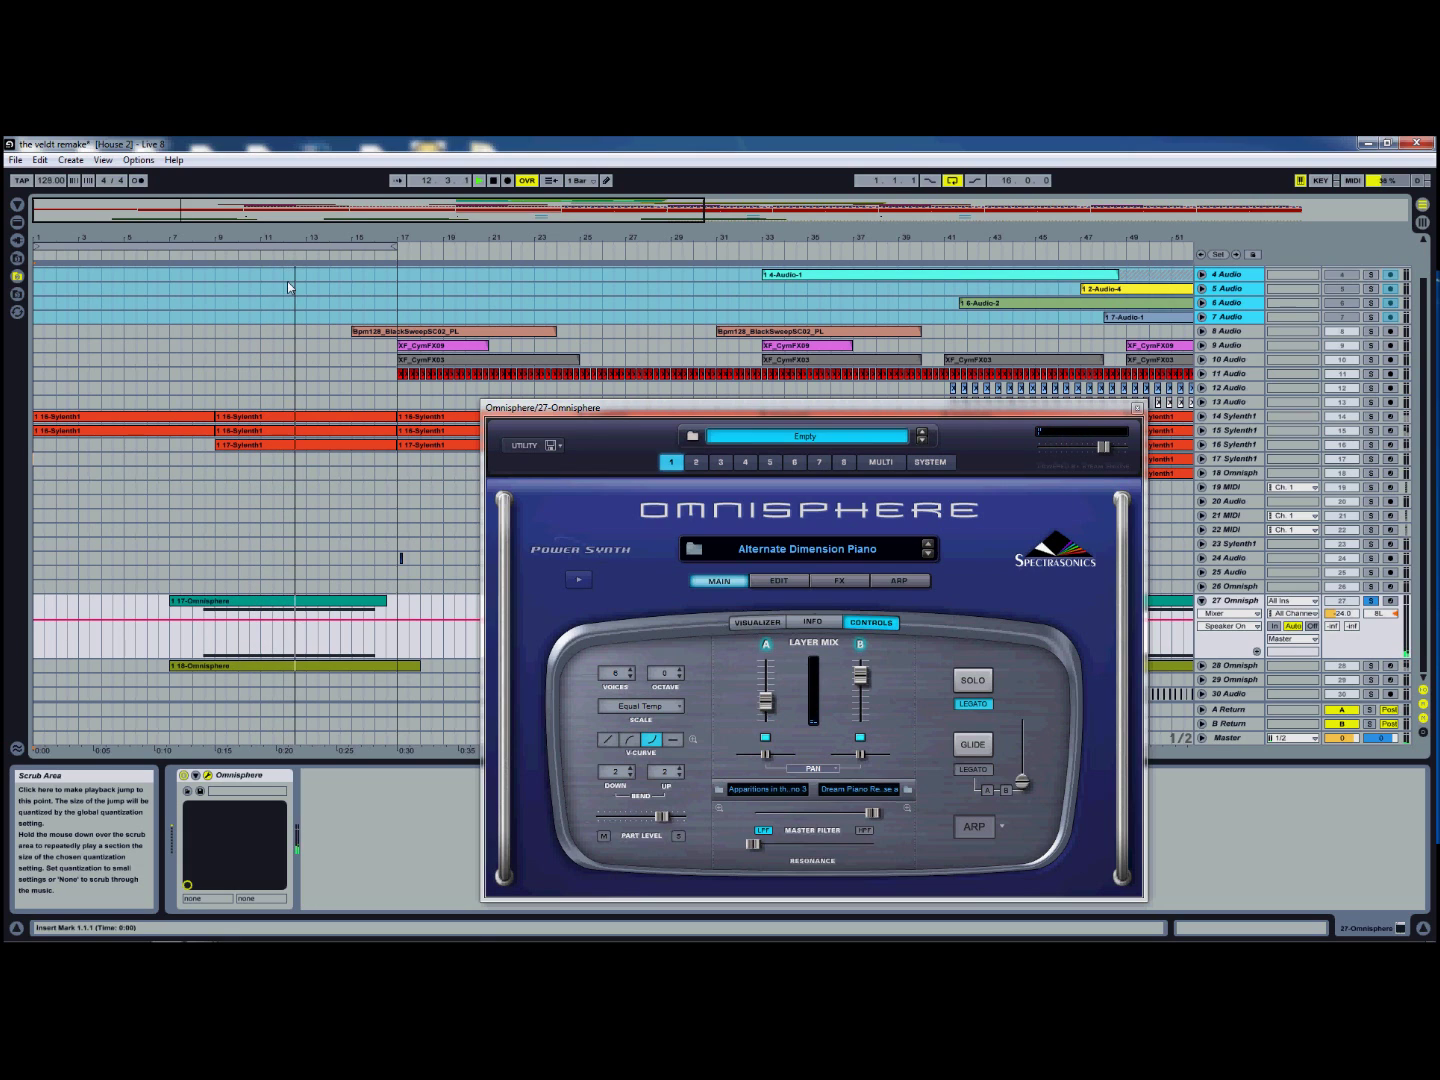
Step: Close track 27's plug-in window, solo track 28, and open its Omnisphere window with the Ambient Humwhistle Pad patch
{"action": "left_click", "coordinate": [1138, 408]}
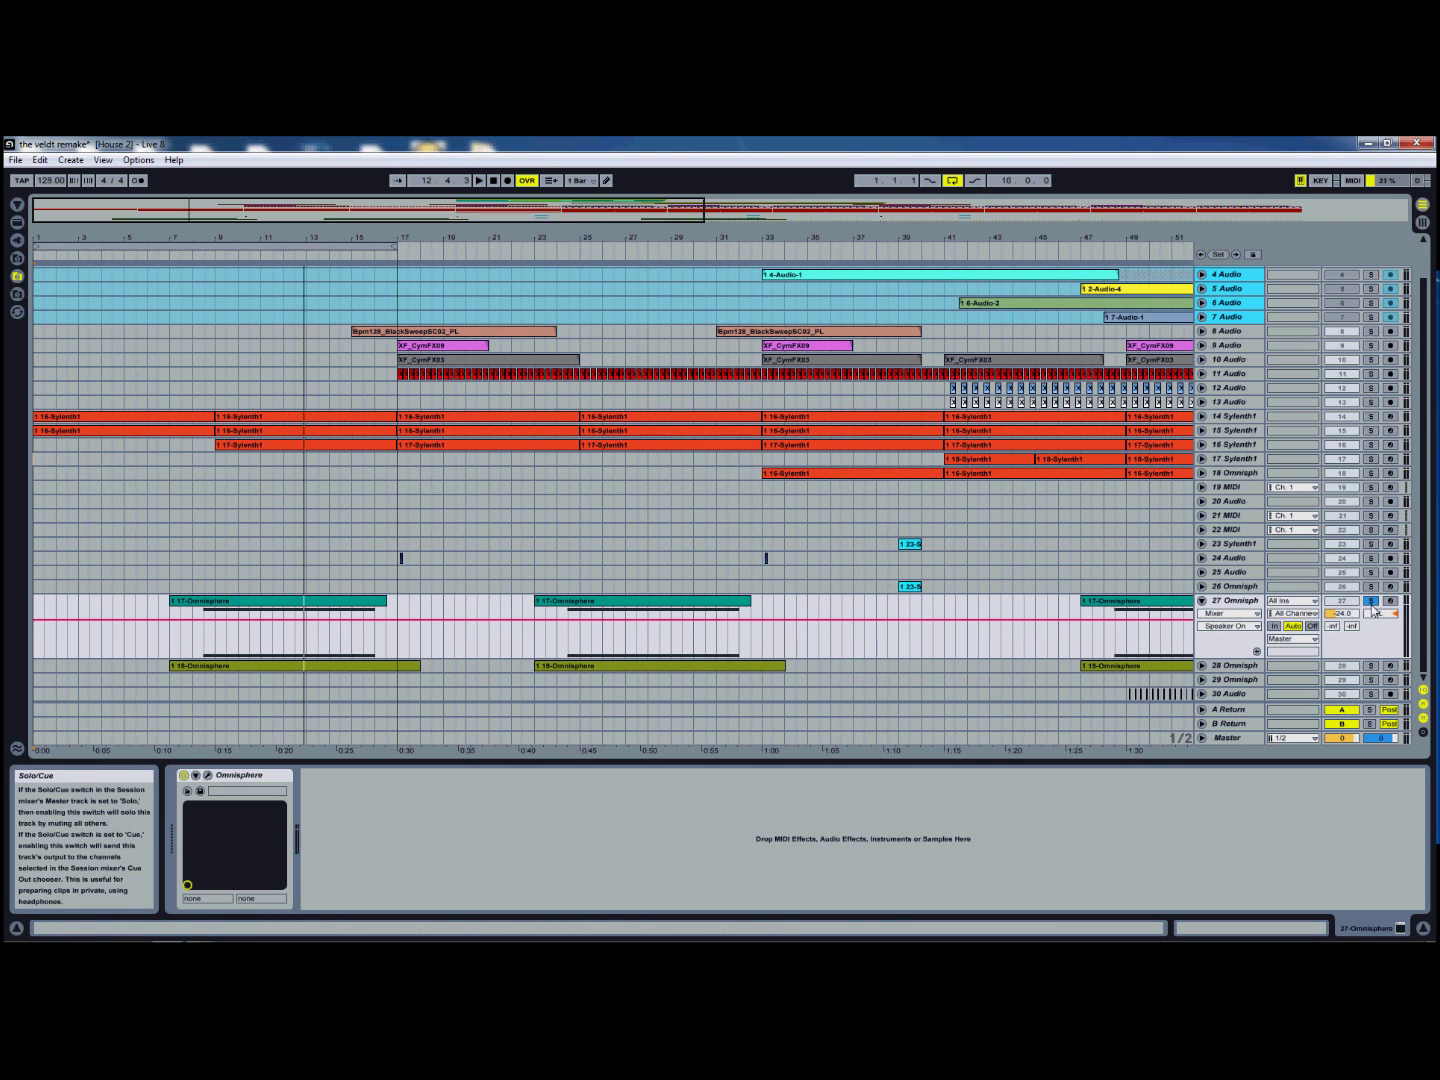
{"action": "left_click", "coordinate": [1371, 665]}
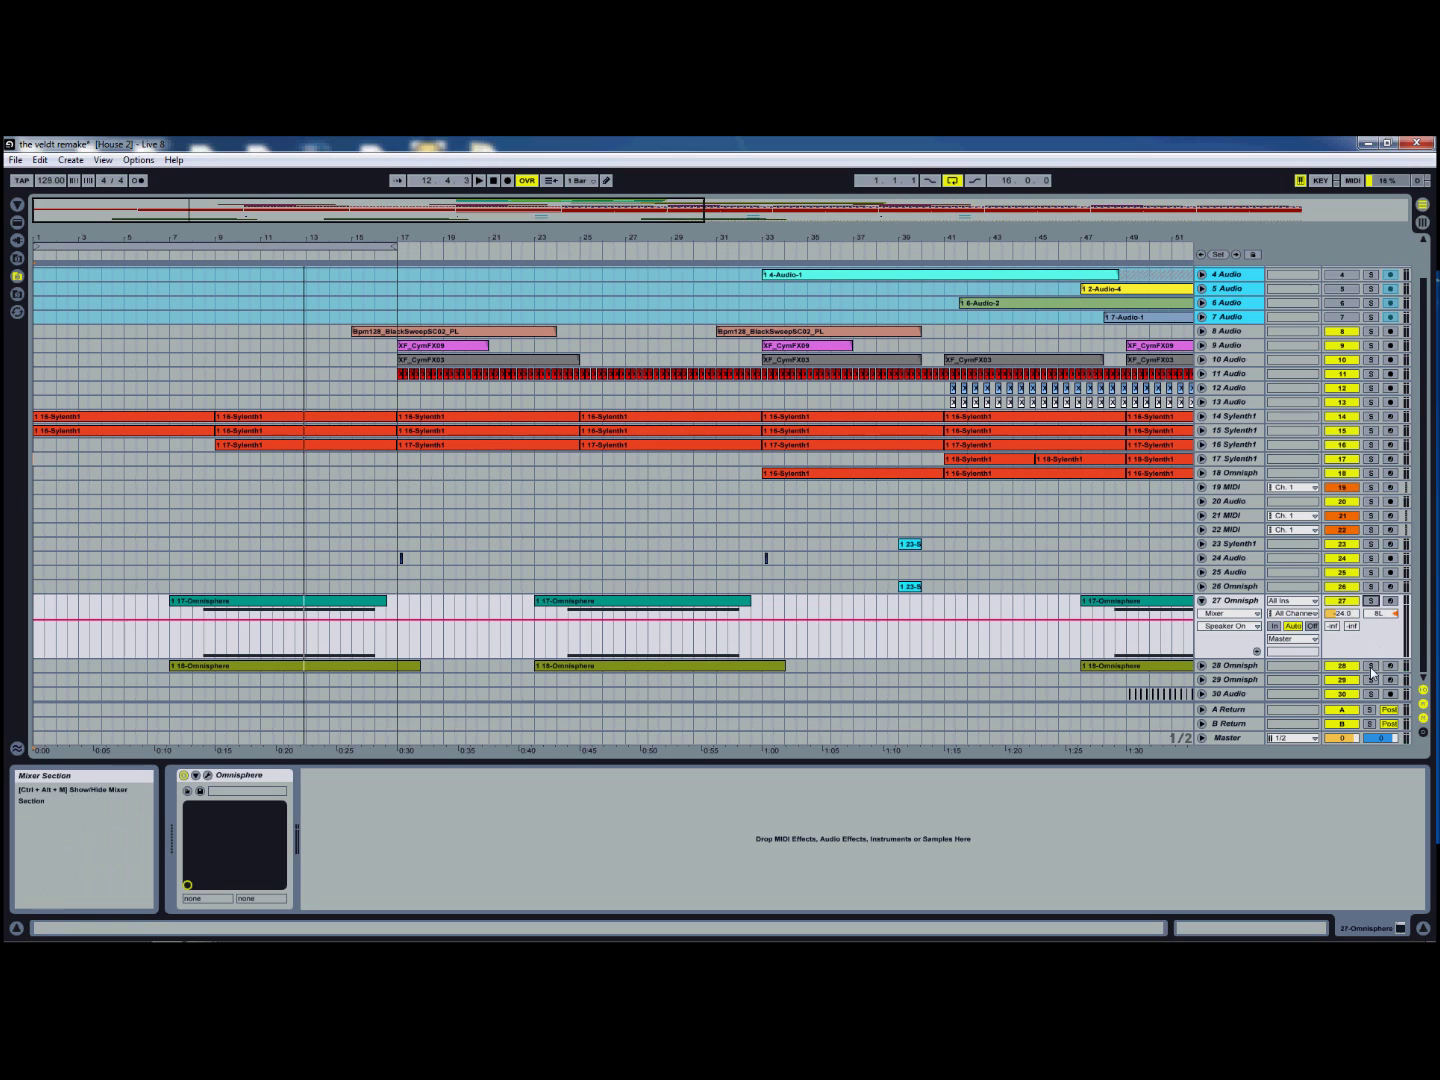
{"action": "left_click", "coordinate": [1226, 667]}
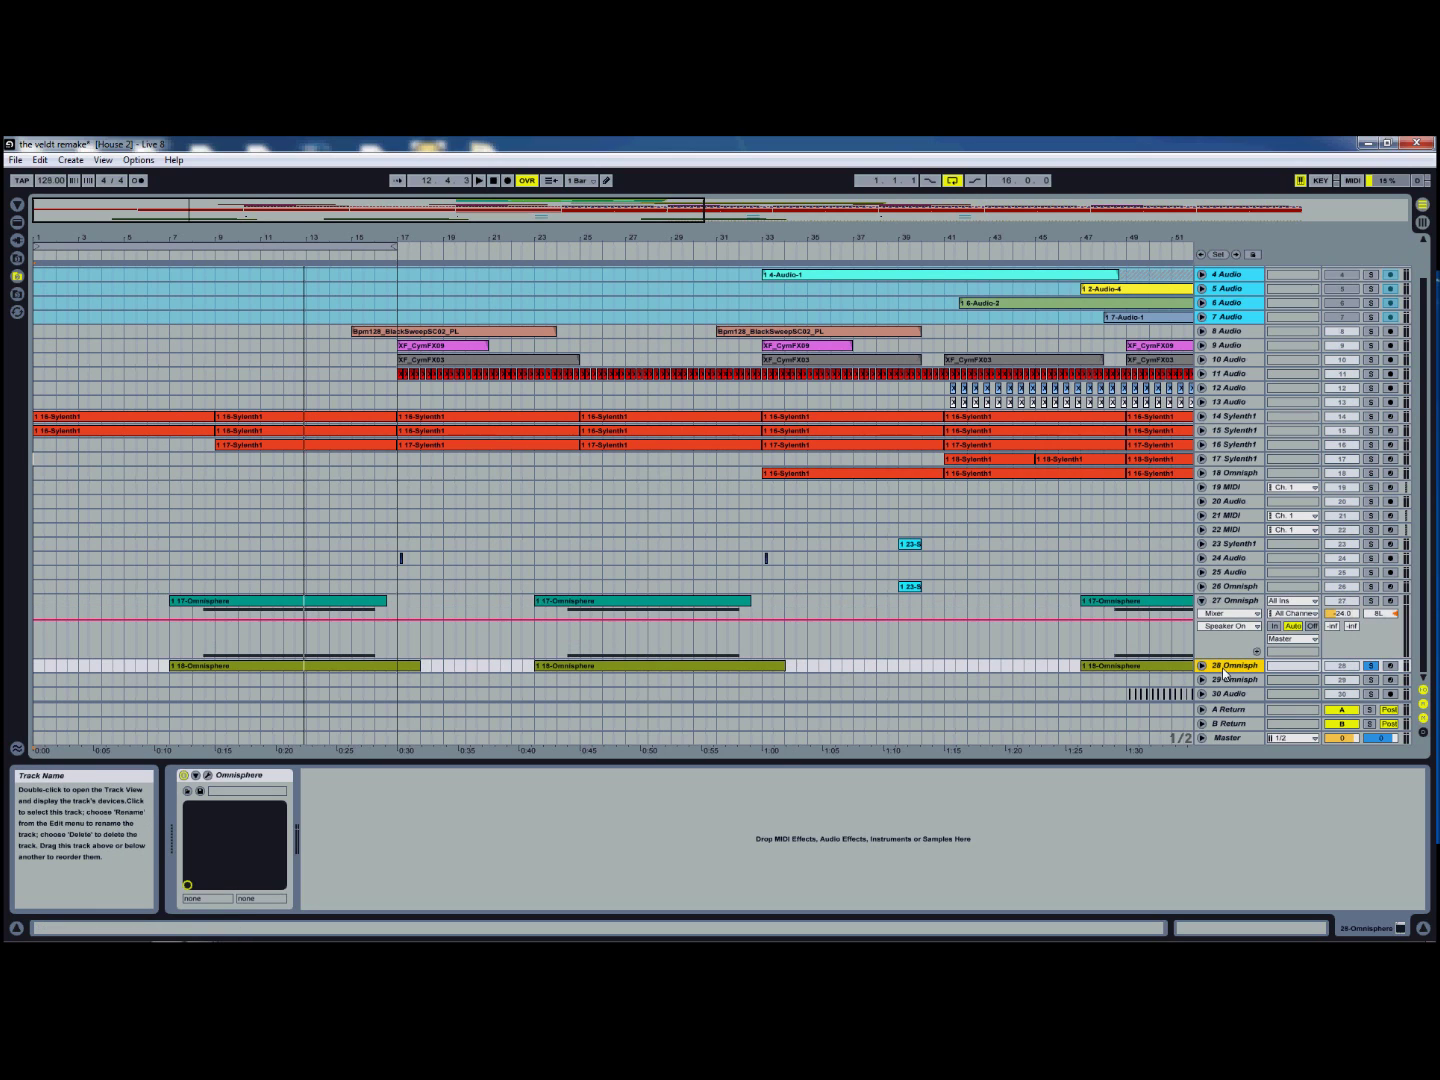
{"action": "left_click", "coordinate": [209, 776]}
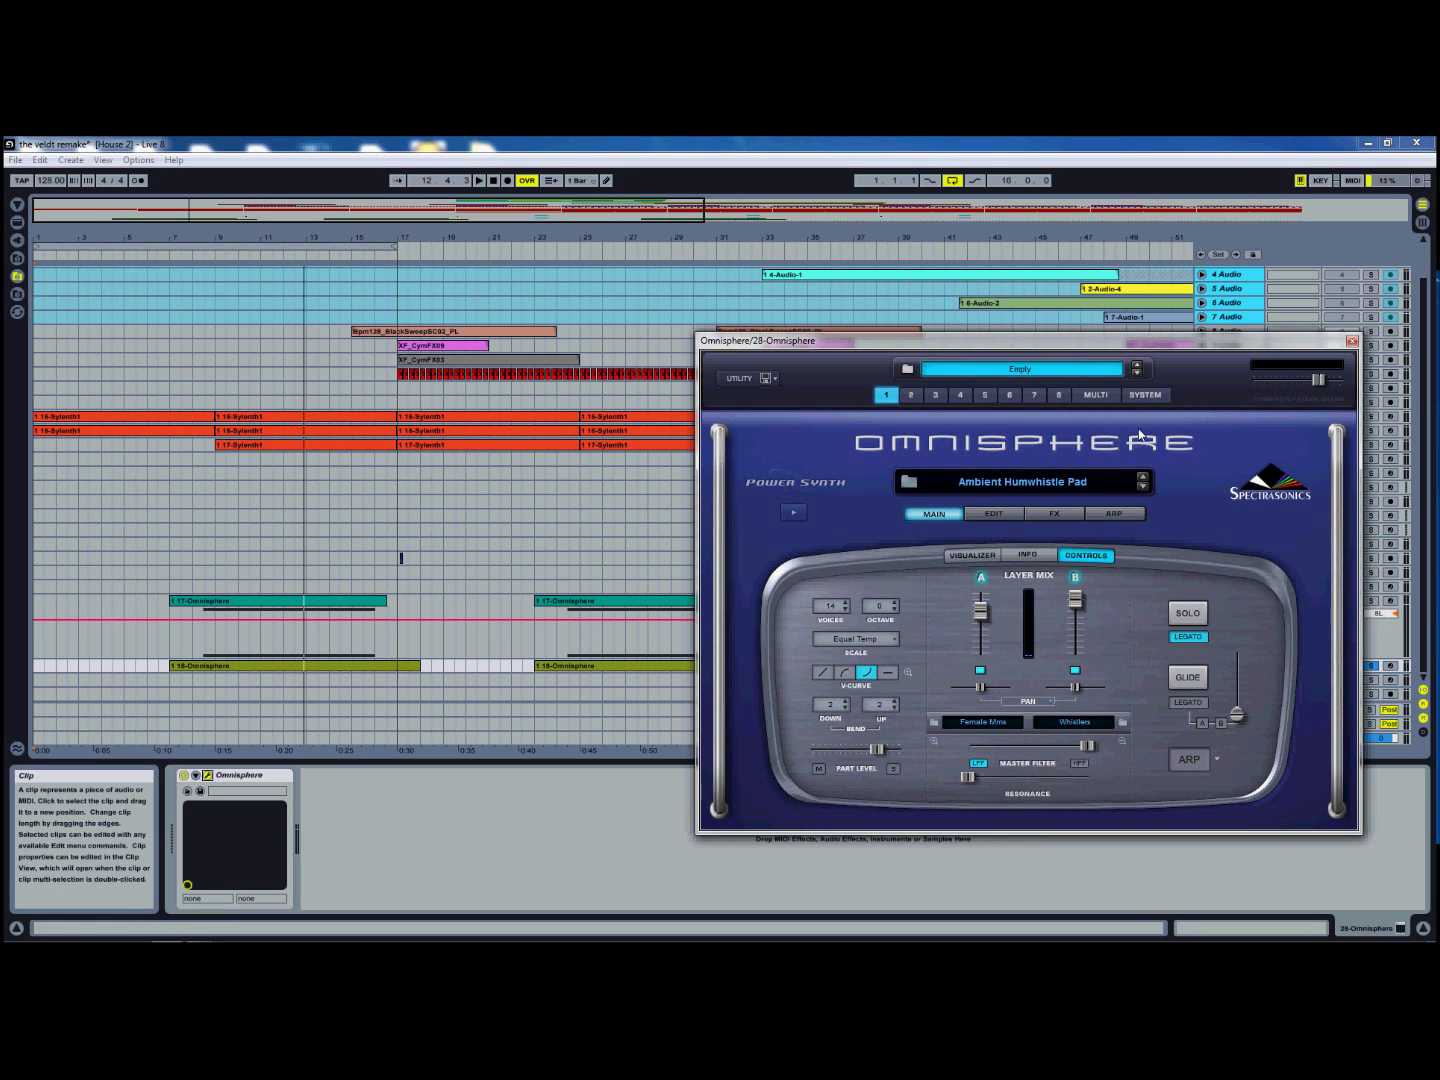
Step: Play track 28 alone from about bar 7, close its plug-in window, and play it unsoloed in the full mix from about bar 8
{"action": "left_click", "coordinate": [173, 254]}
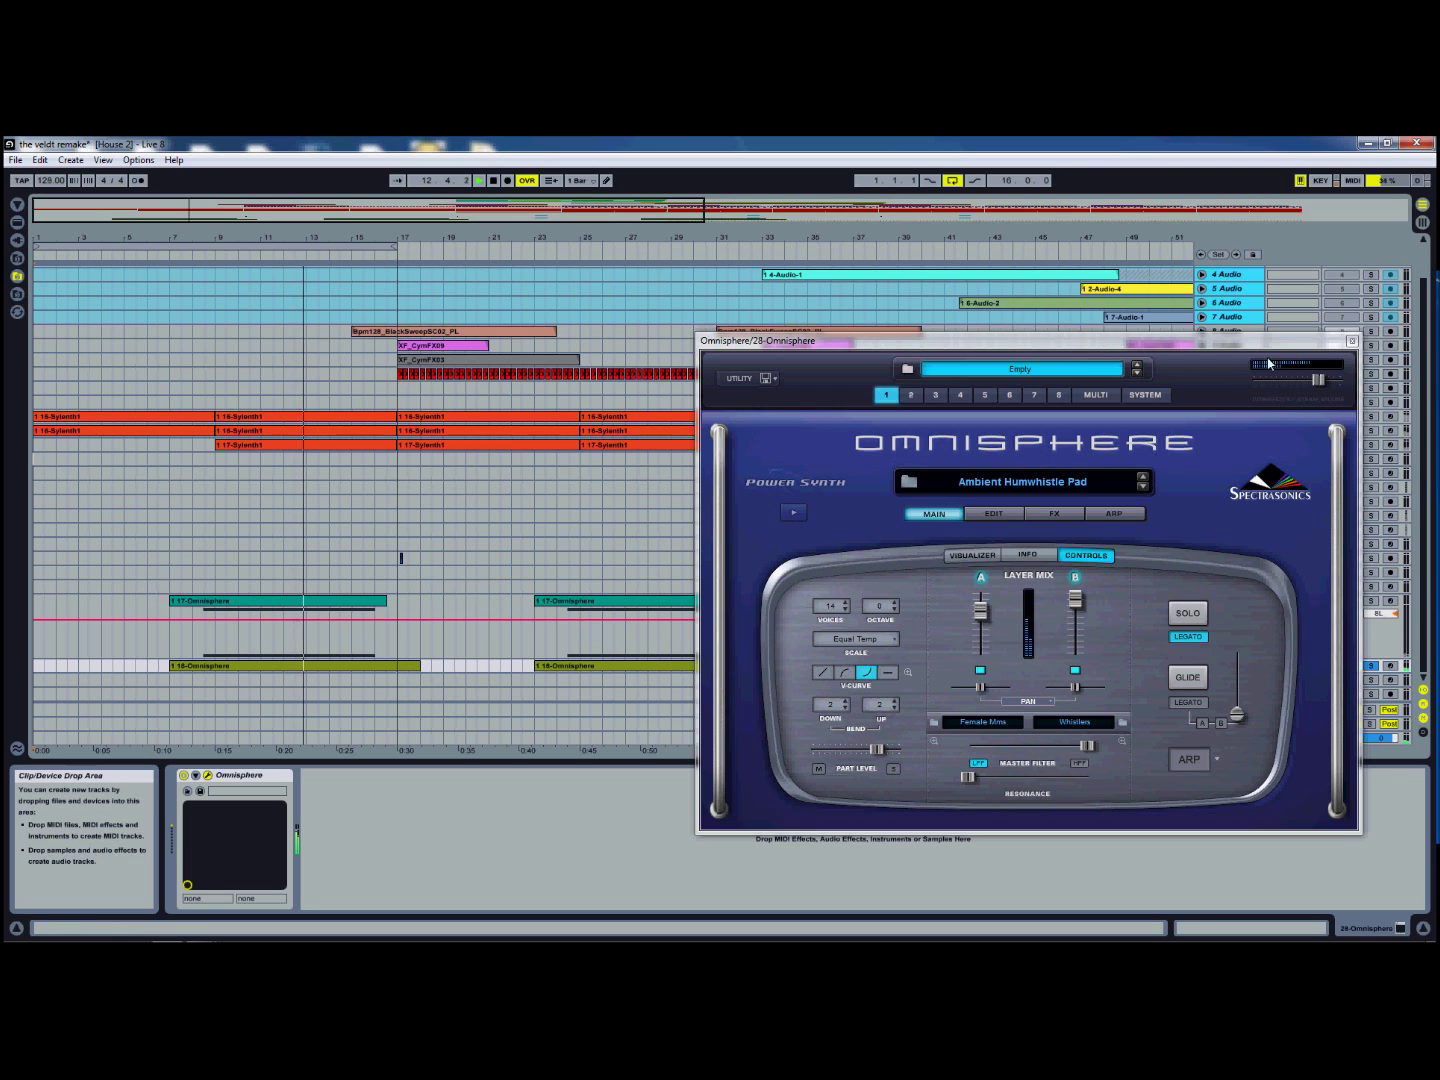
{"action": "left_click", "coordinate": [1353, 342]}
{"action": "left_click", "coordinate": [494, 181]}
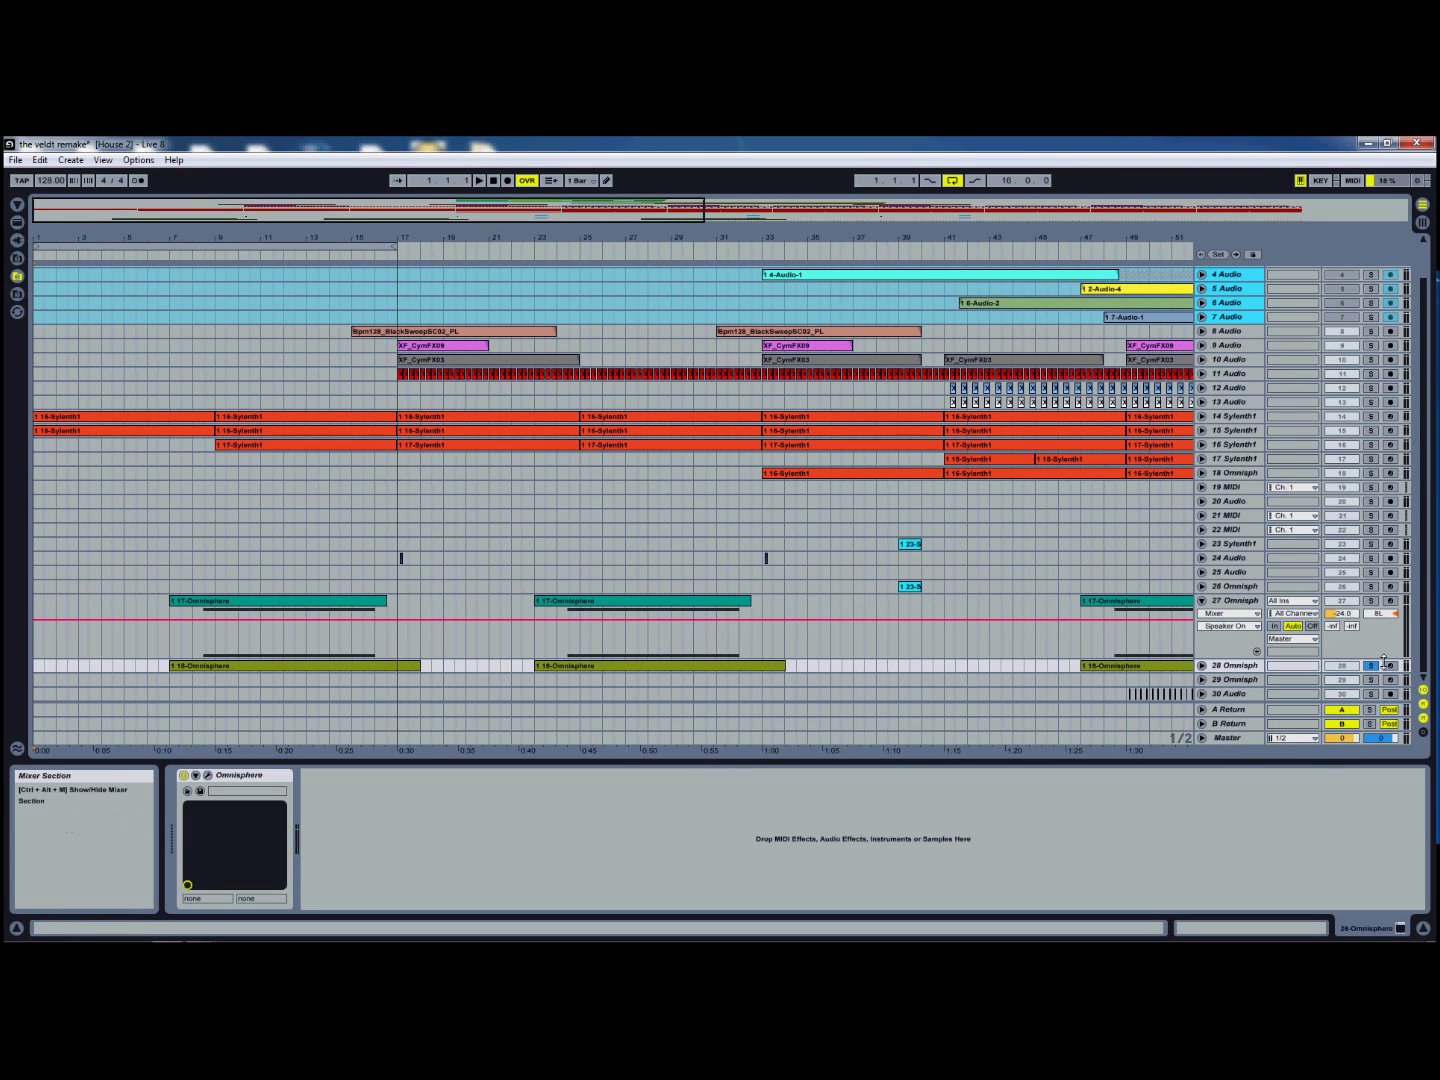
{"action": "left_click", "coordinate": [1372, 665]}
{"action": "left_click", "coordinate": [193, 258]}
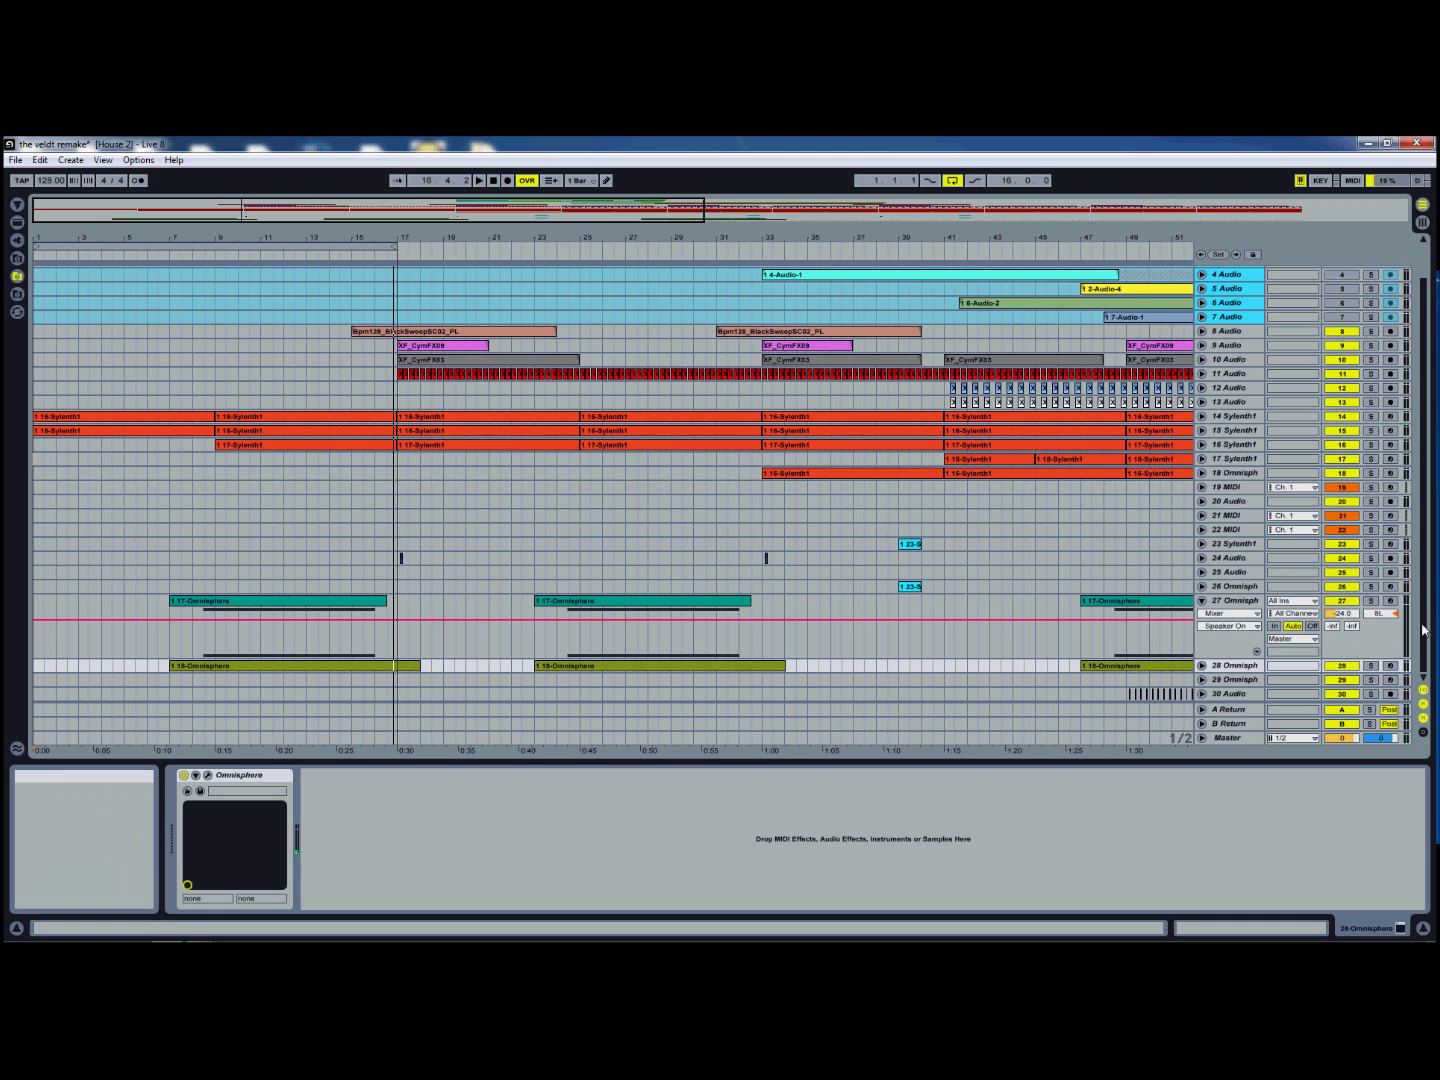
Step: Solo track 30 Audio and play it from about bar 49
{"action": "left_click_drag", "start_coordinate": [1425, 627], "coordinate": [1424, 655]}
{"action": "left_click_drag", "start_coordinate": [605, 208], "coordinate": [505, 204]}
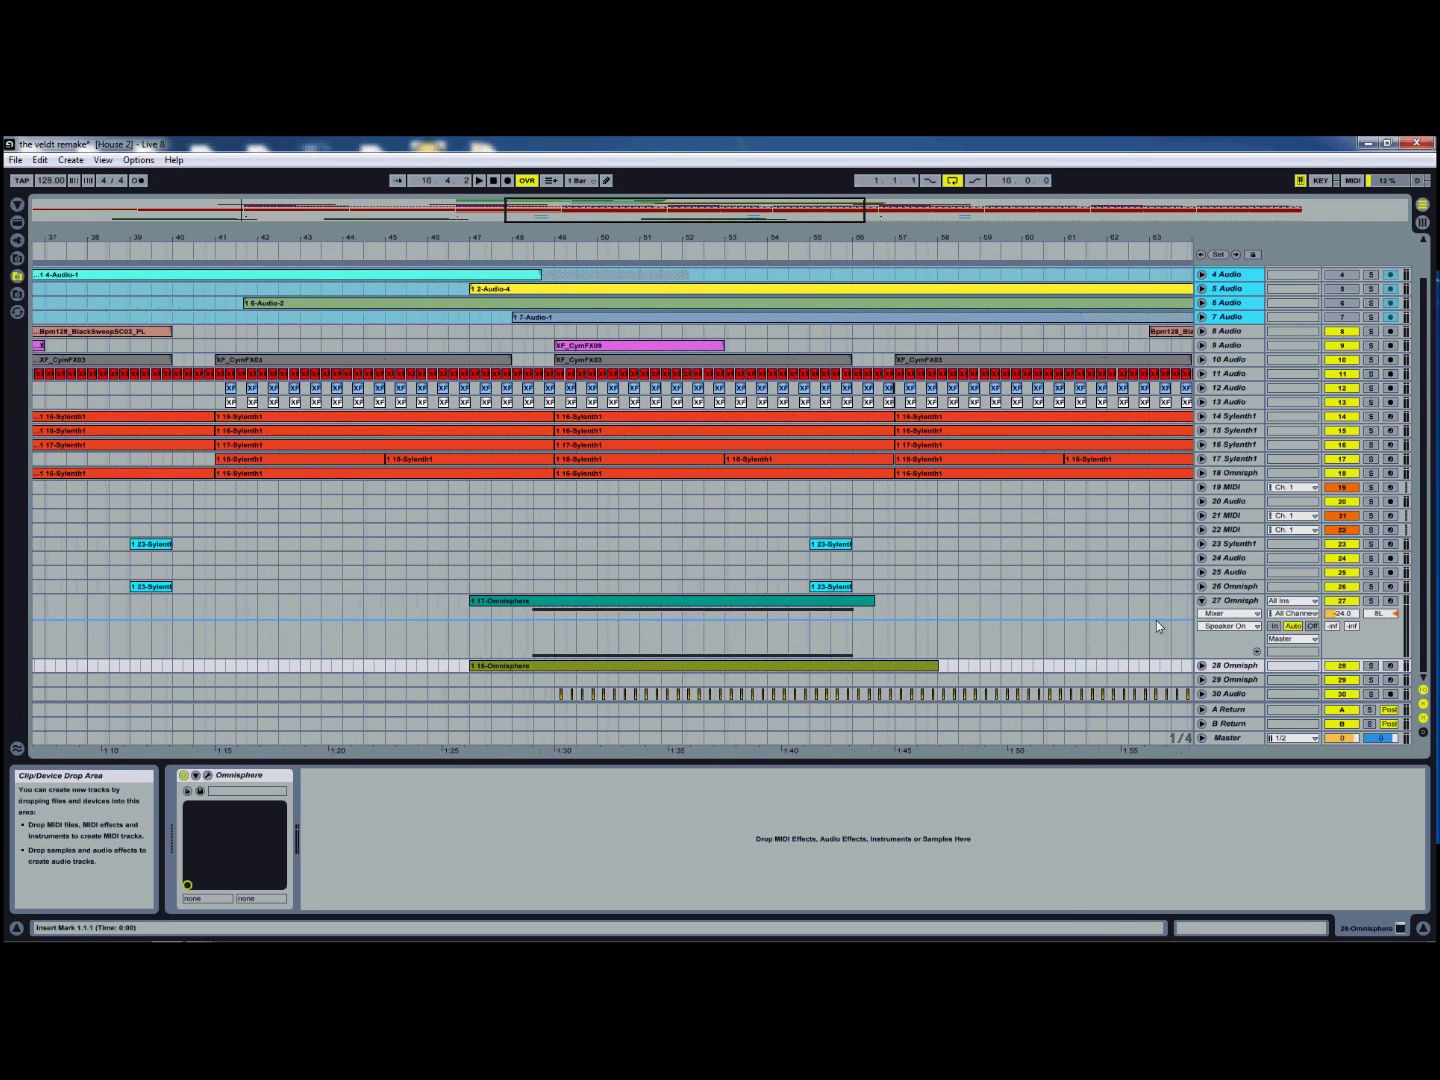
{"action": "left_click", "coordinate": [1371, 694]}
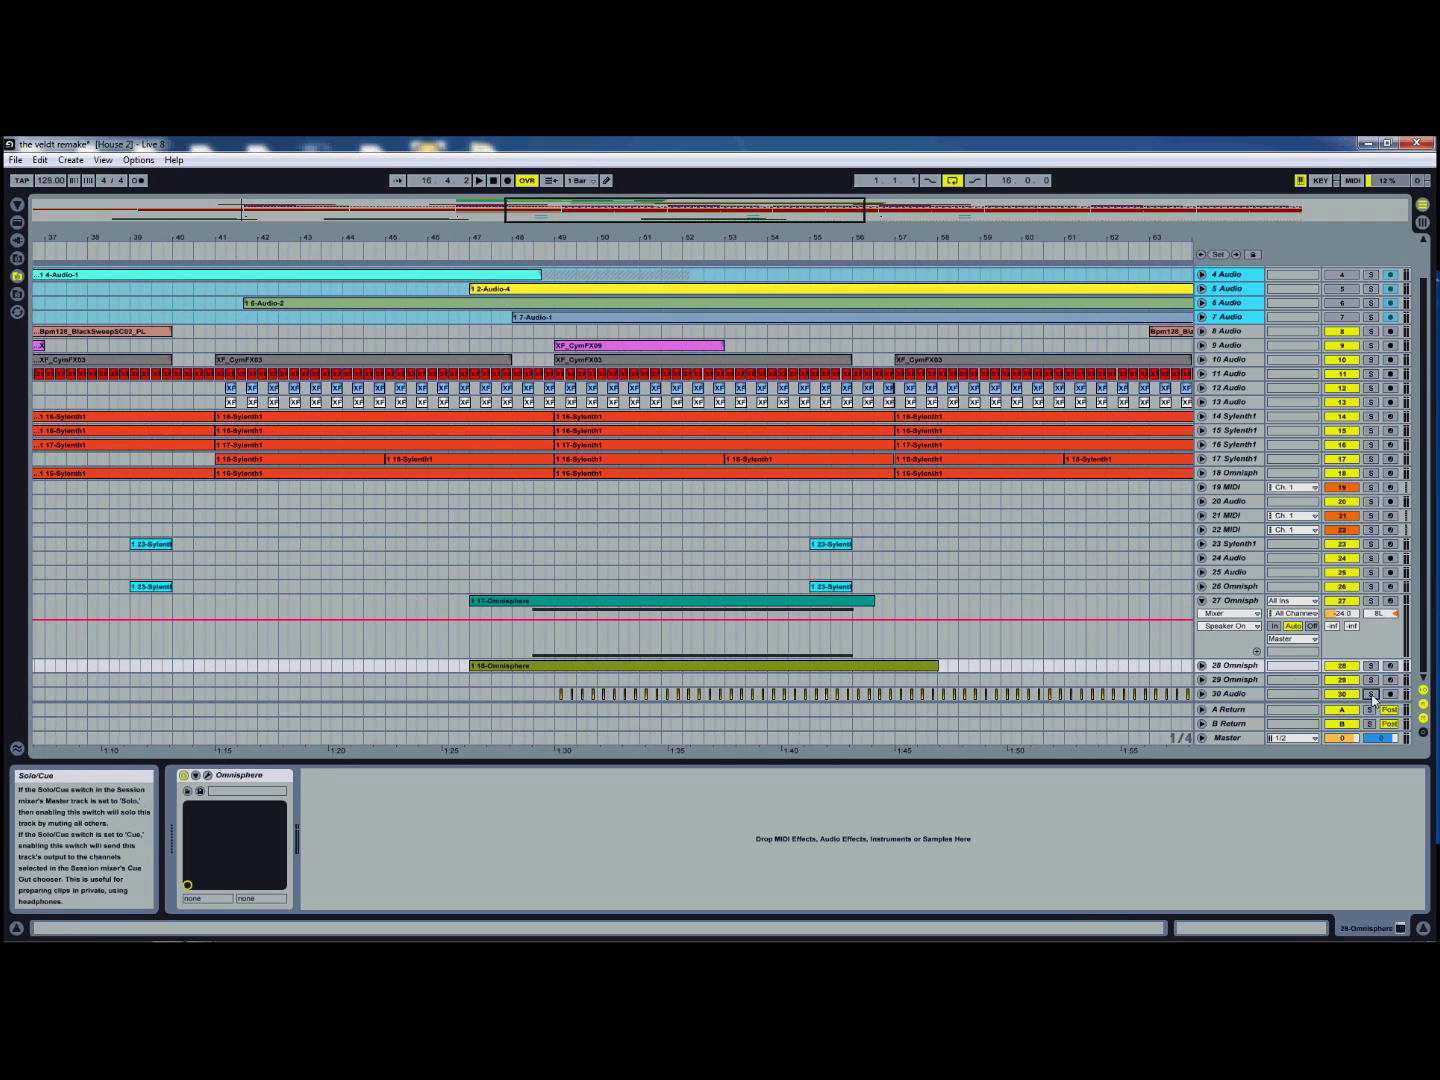
{"action": "left_click", "coordinate": [553, 251]}
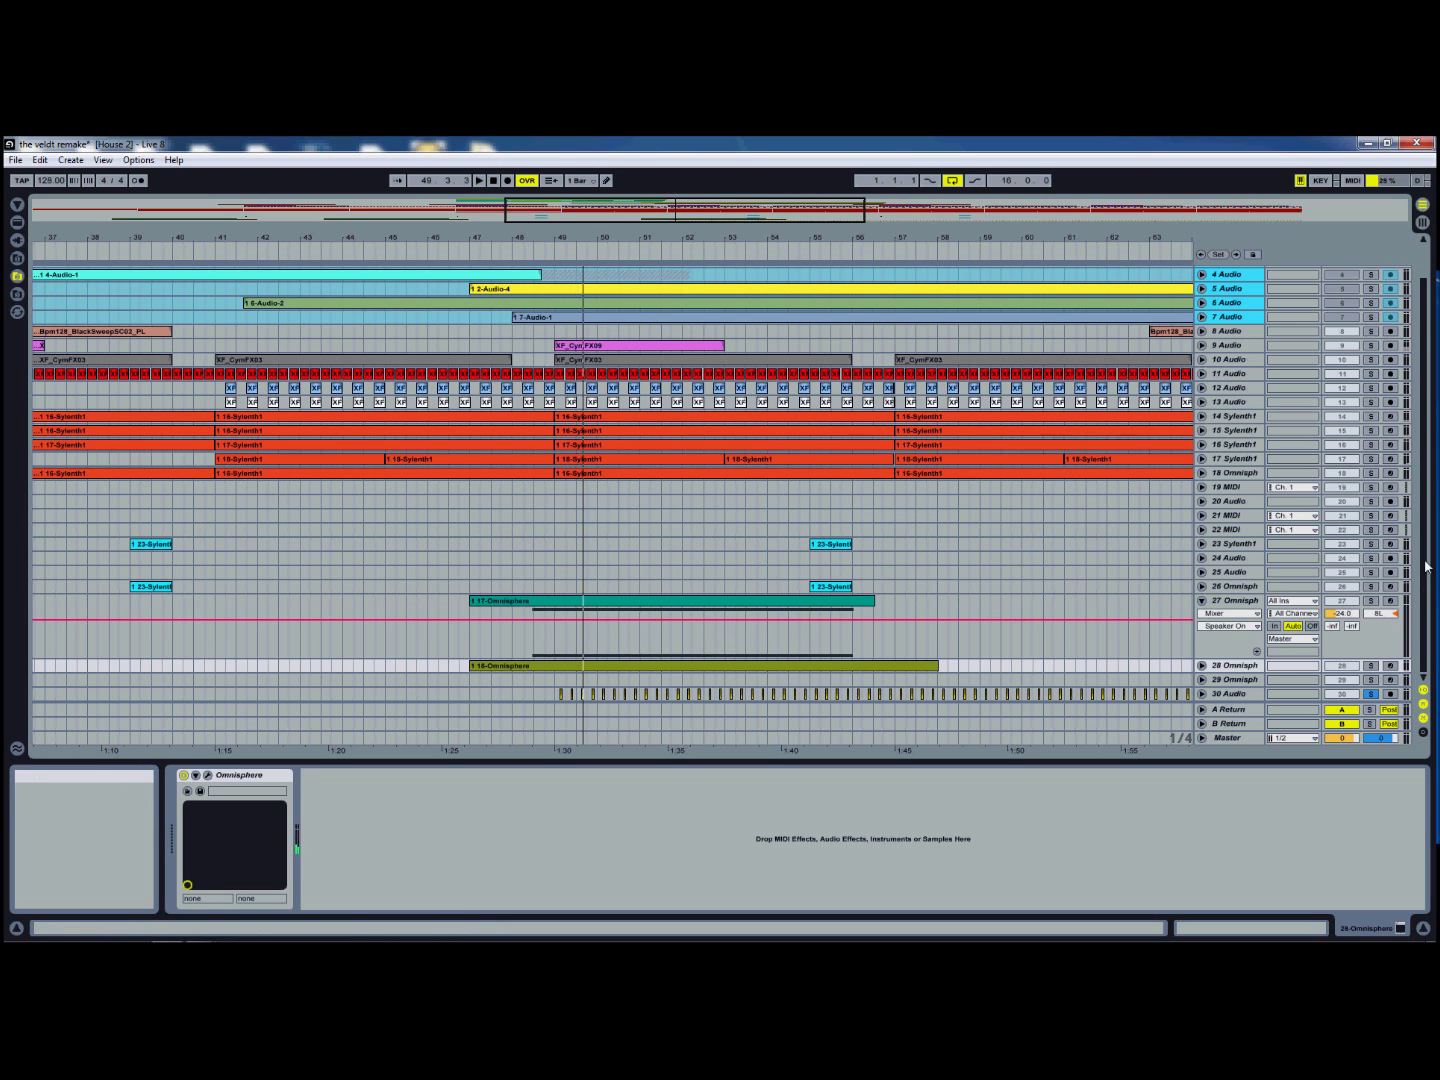
Step: Unfold tracks 1 to 7 Audio to show their clip waveforms and mixer settings
{"action": "left_click_drag", "start_coordinate": [1426, 568], "coordinate": [1429, 411]}
{"action": "left_click_drag", "start_coordinate": [616, 211], "coordinate": [455, 211]}
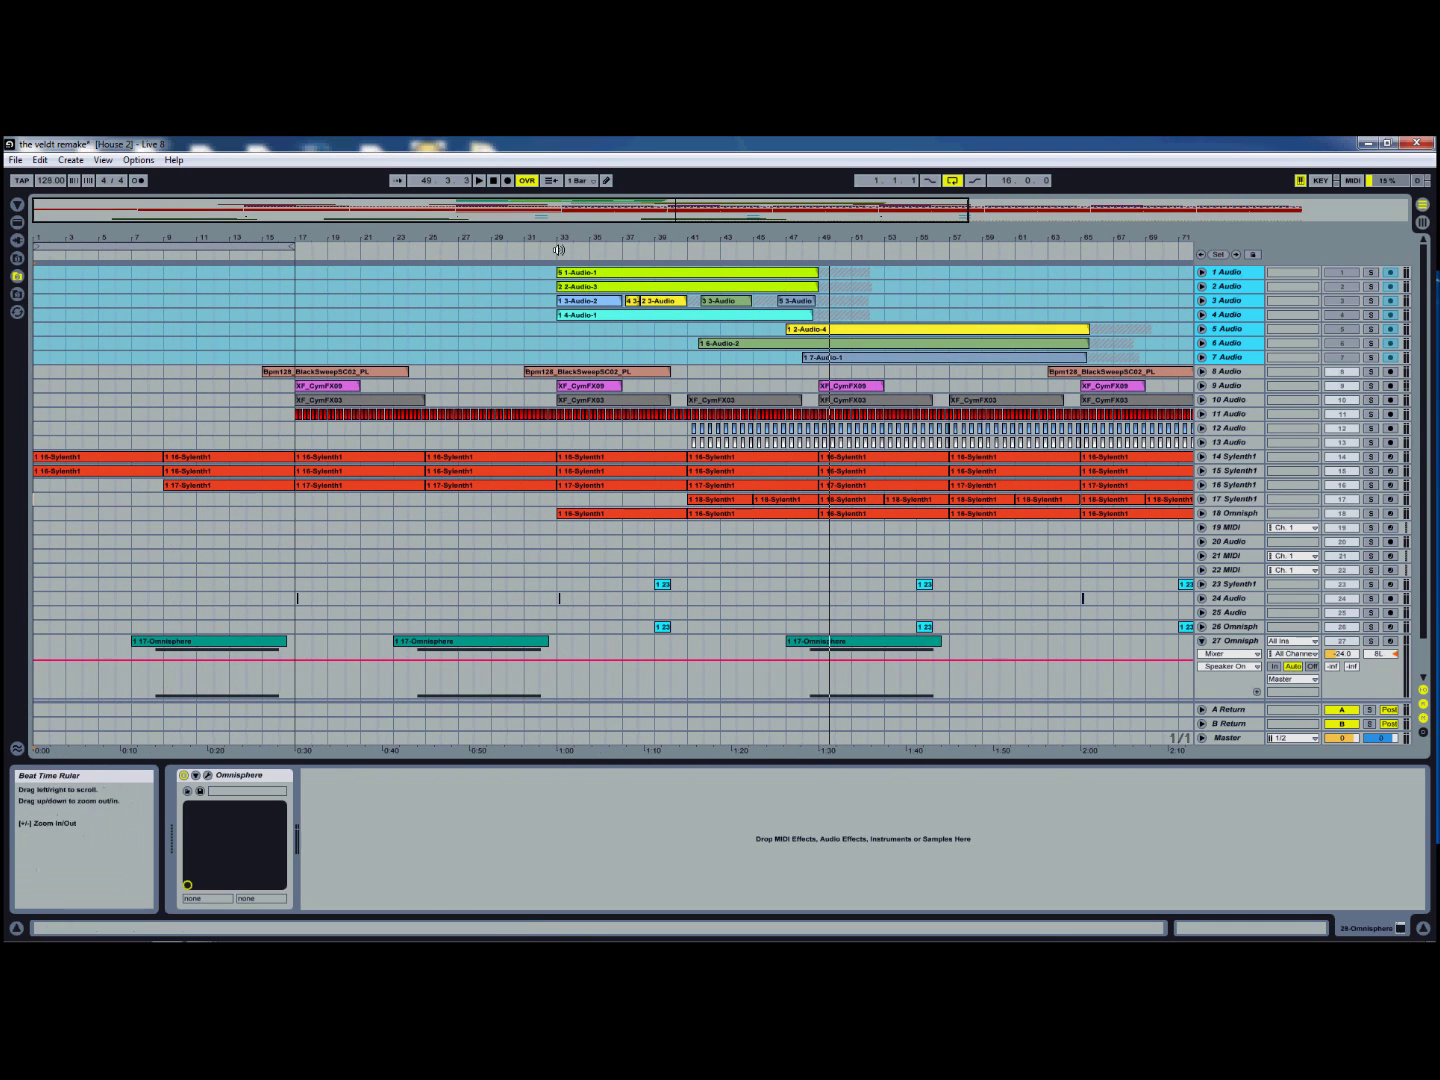
{"action": "left_click", "coordinate": [1201, 273]}
{"action": "left_click", "coordinate": [1202, 312]}
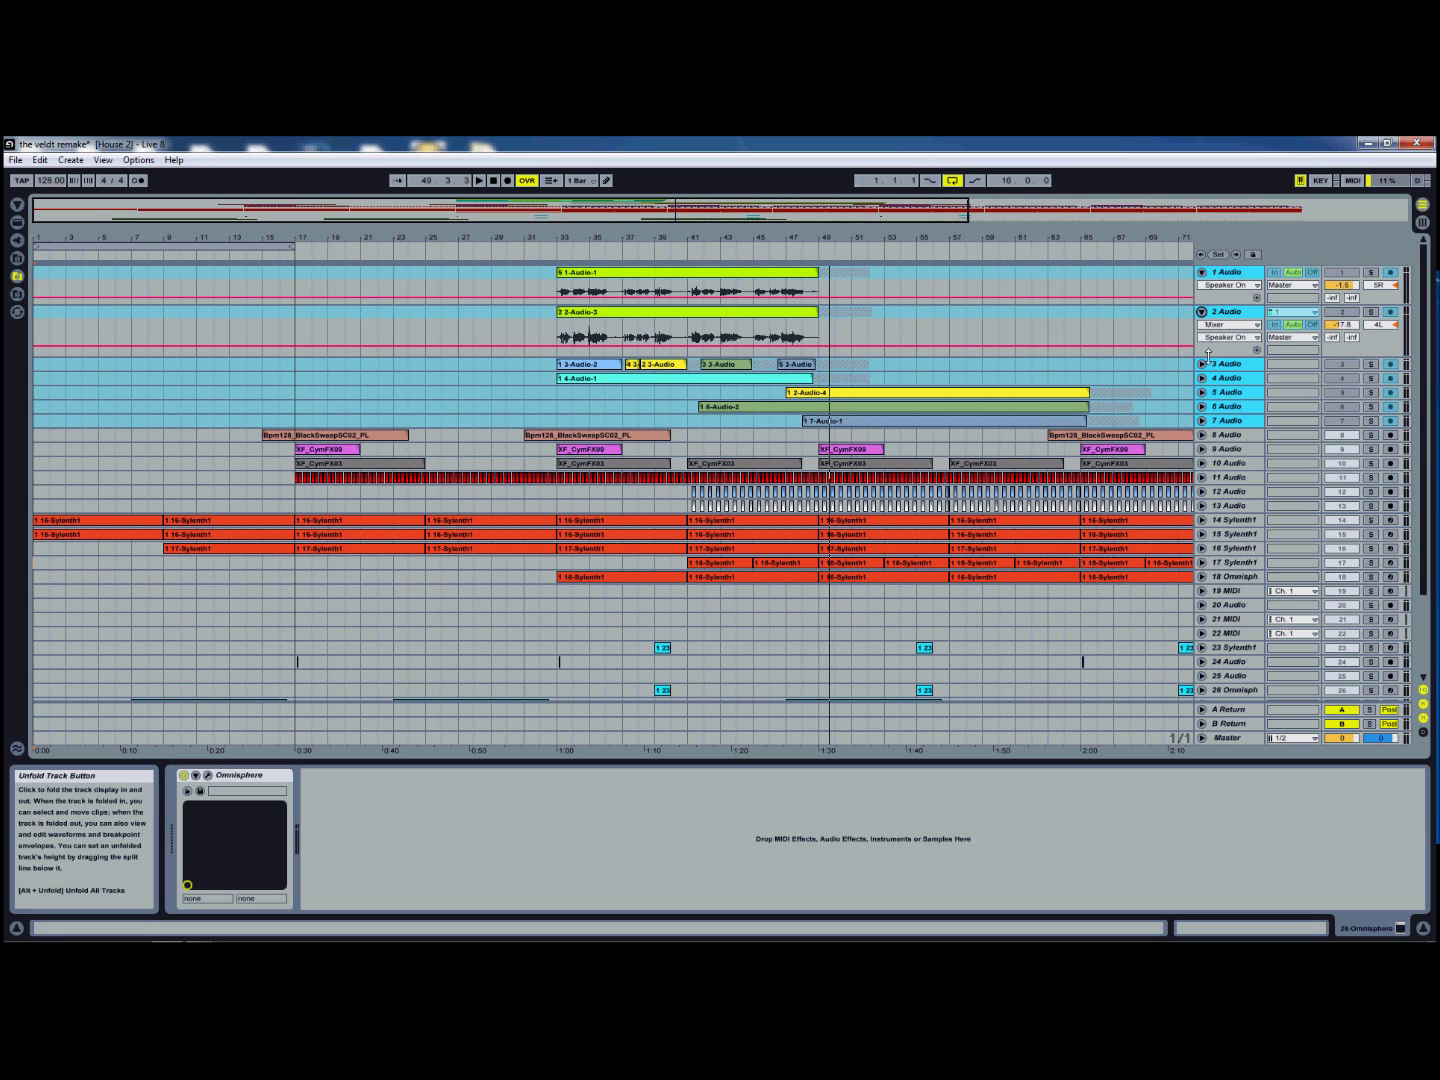
{"action": "left_click", "coordinate": [1202, 364]}
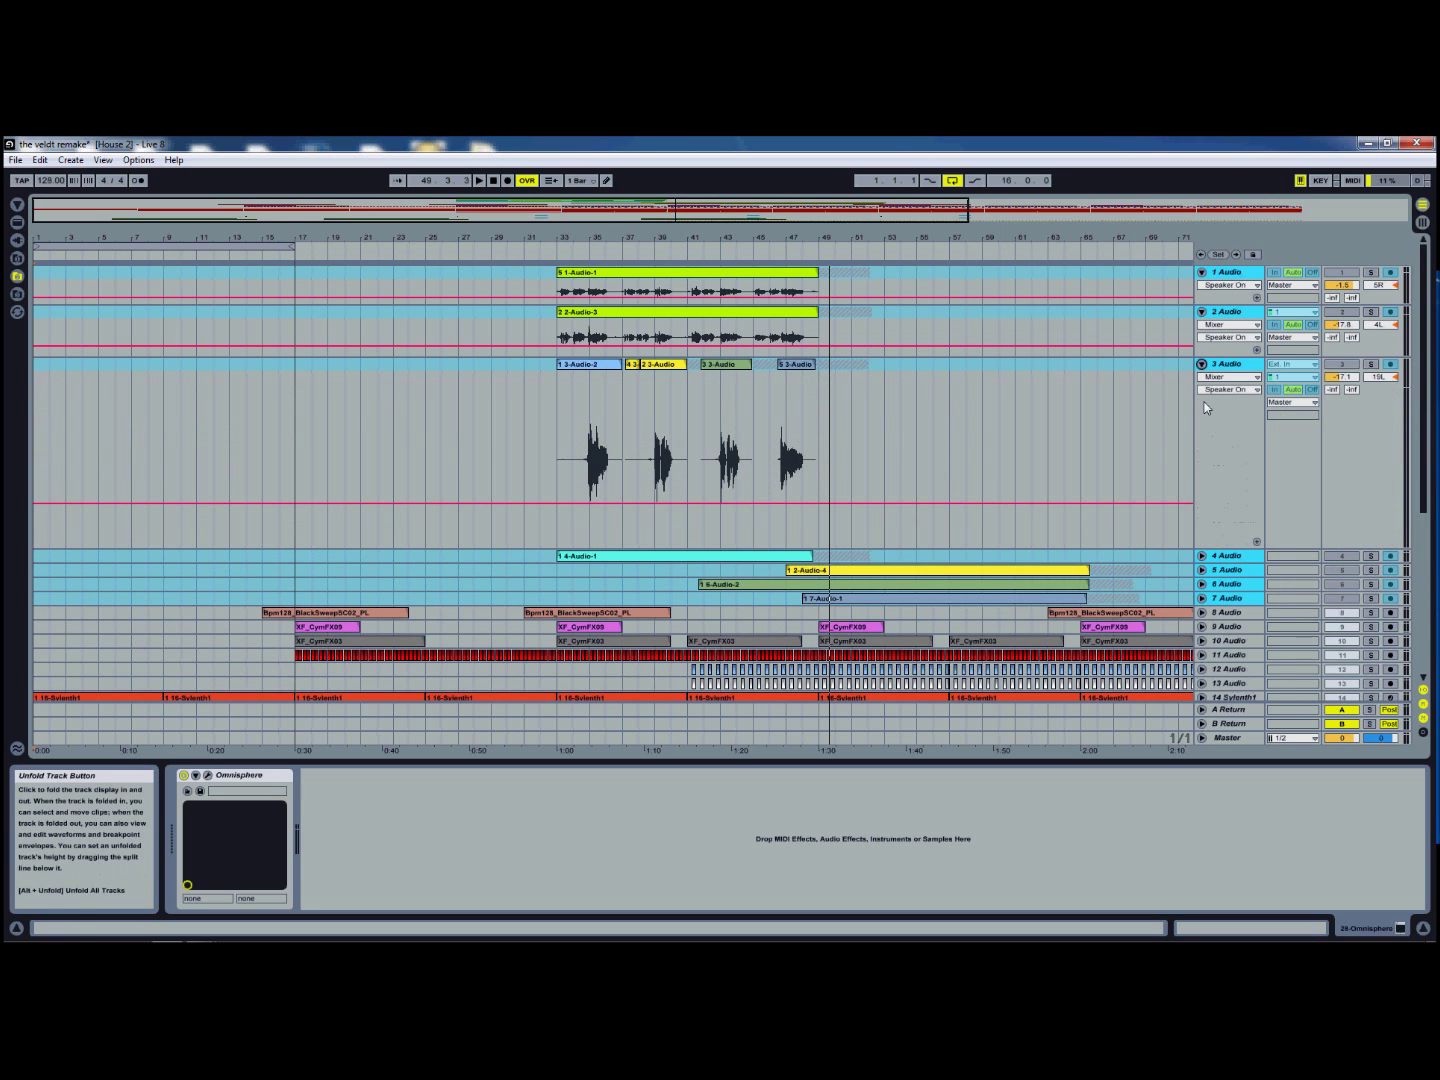
{"action": "left_click", "coordinate": [1201, 555]}
{"action": "scroll", "coordinate": [1211, 553], "scroll_direction": "down", "scroll_amount": 1}
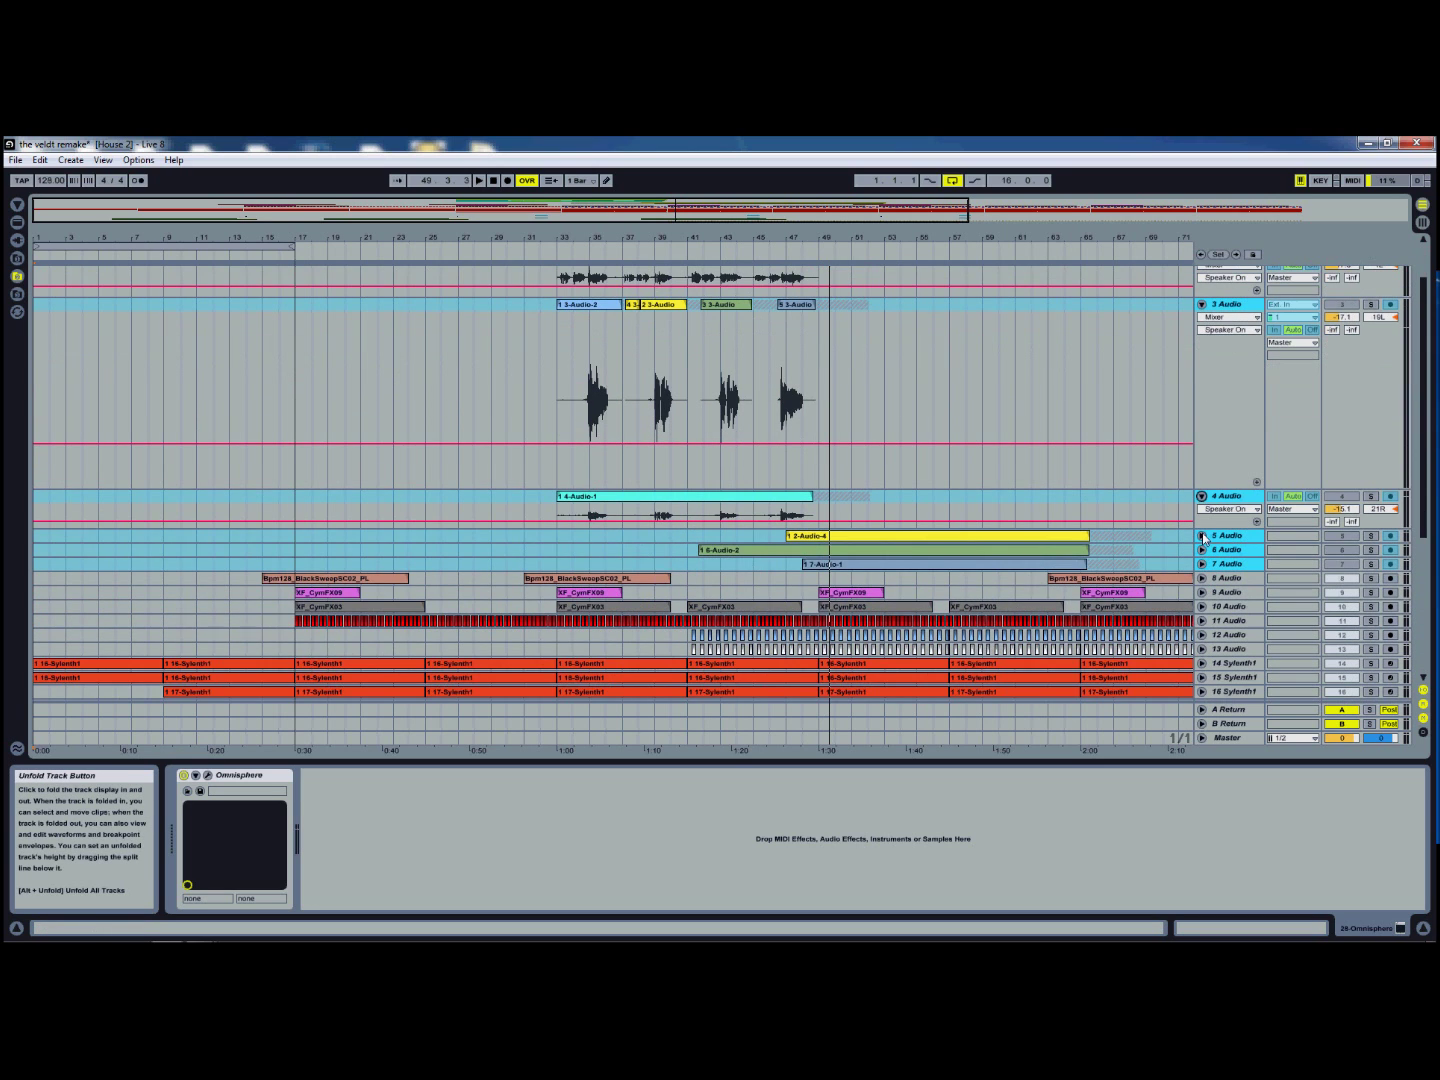
{"action": "left_click", "coordinate": [1201, 535]}
{"action": "scroll", "coordinate": [1201, 540], "scroll_direction": "down", "scroll_amount": 1}
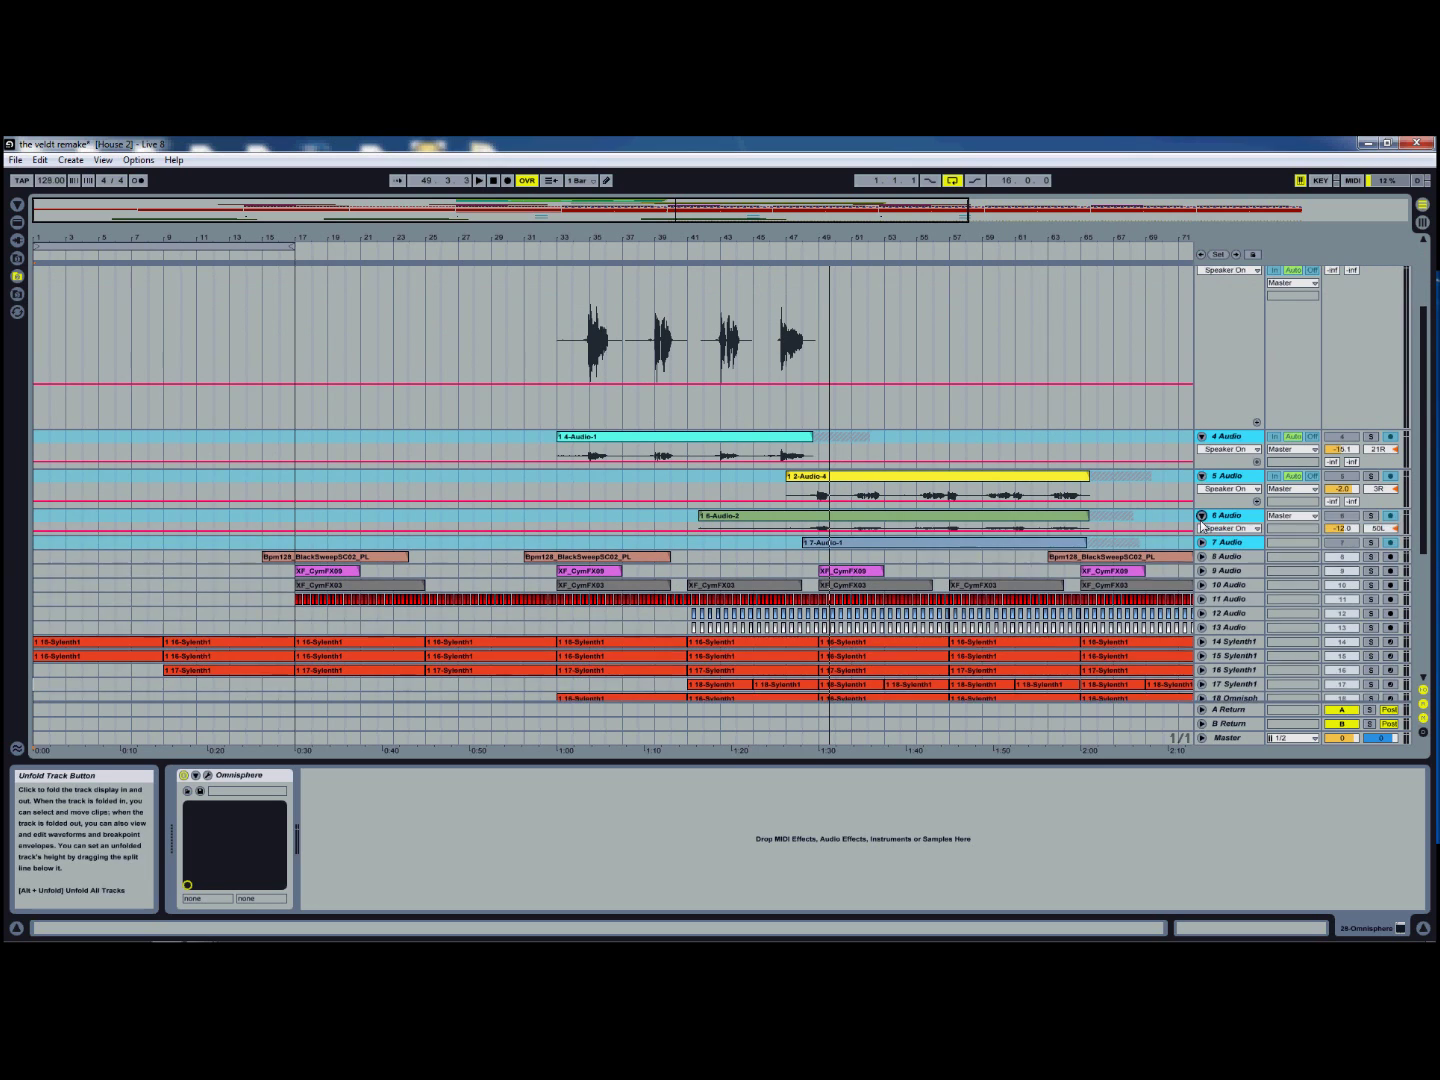
{"action": "left_click", "coordinate": [1201, 515]}
{"action": "scroll", "coordinate": [1202, 515], "scroll_direction": "down", "scroll_amount": 1}
{"action": "left_click", "coordinate": [1202, 512]}
{"action": "scroll", "coordinate": [1202, 512], "scroll_direction": "up", "scroll_amount": 3}
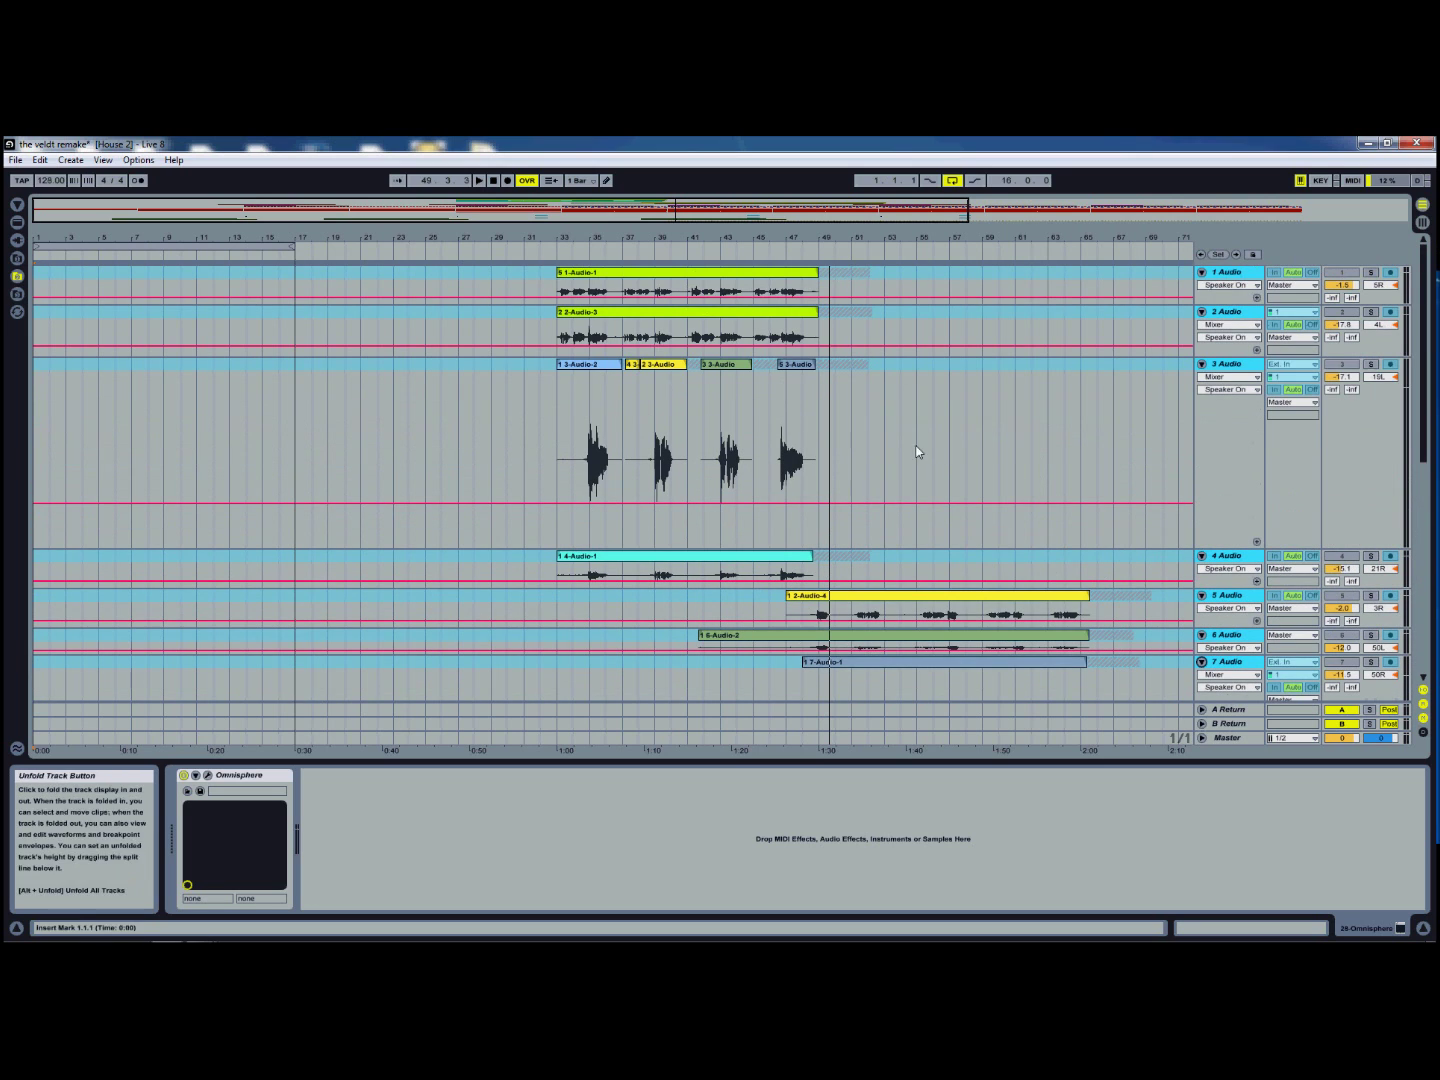
Step: Play from about bar 33 while successively adding tracks 1 to 4 Audio to the solo, and stop playback
{"action": "left_click", "coordinate": [551, 249]}
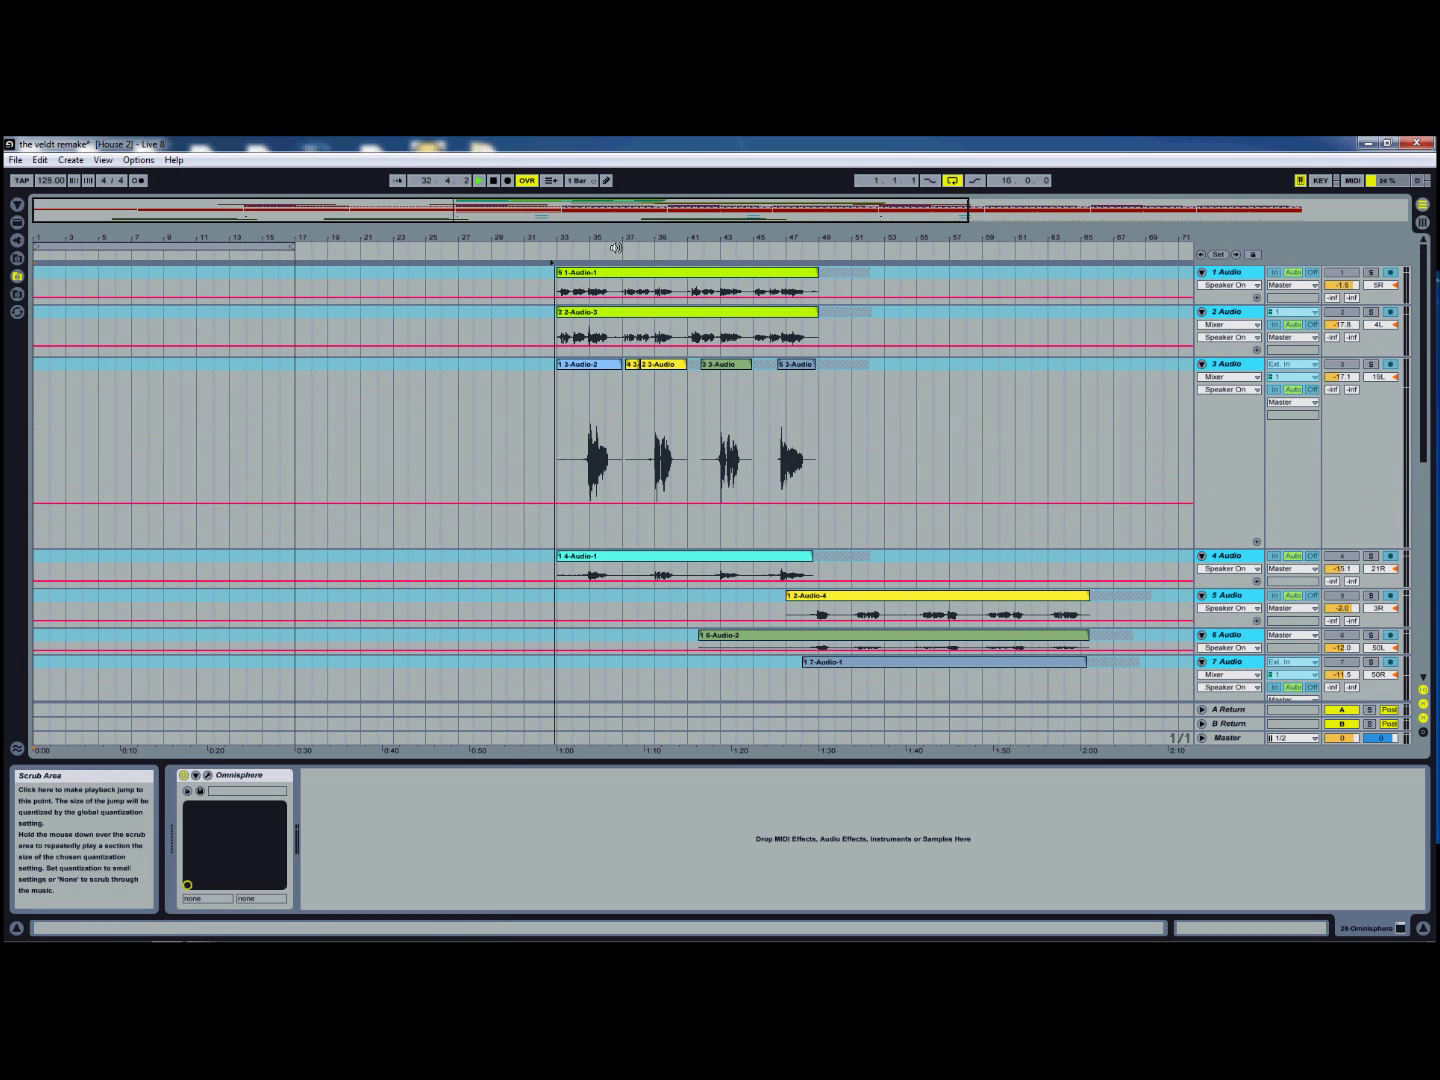
{"action": "left_click", "coordinate": [1370, 275]}
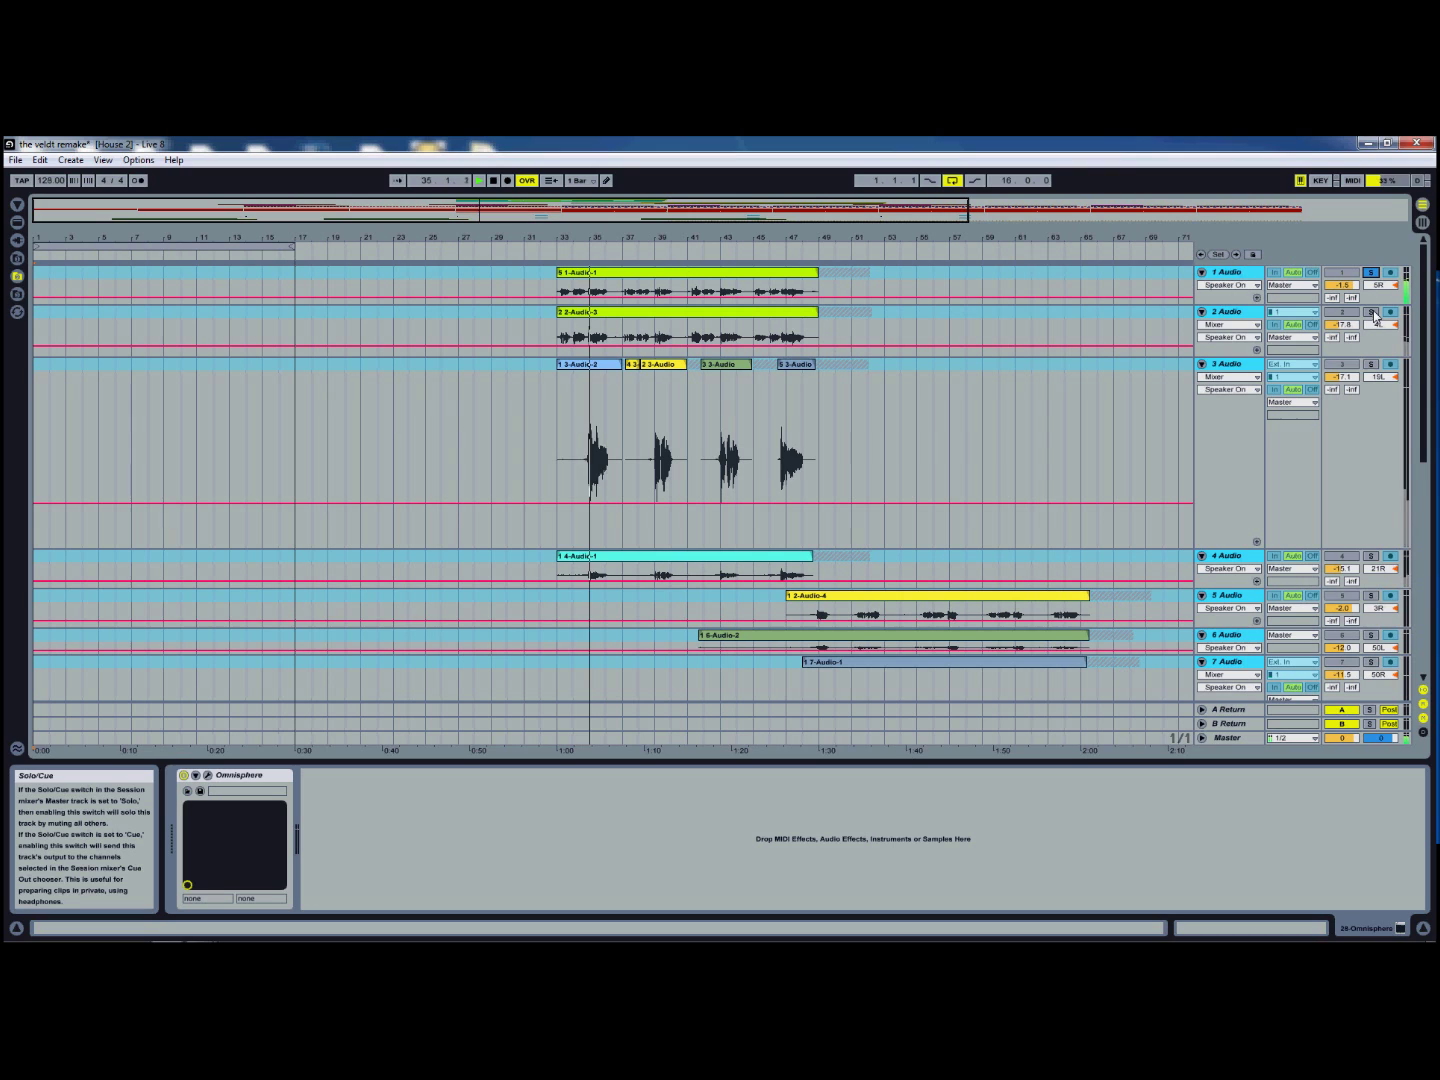
{"action": "left_click", "coordinate": [1371, 312]}
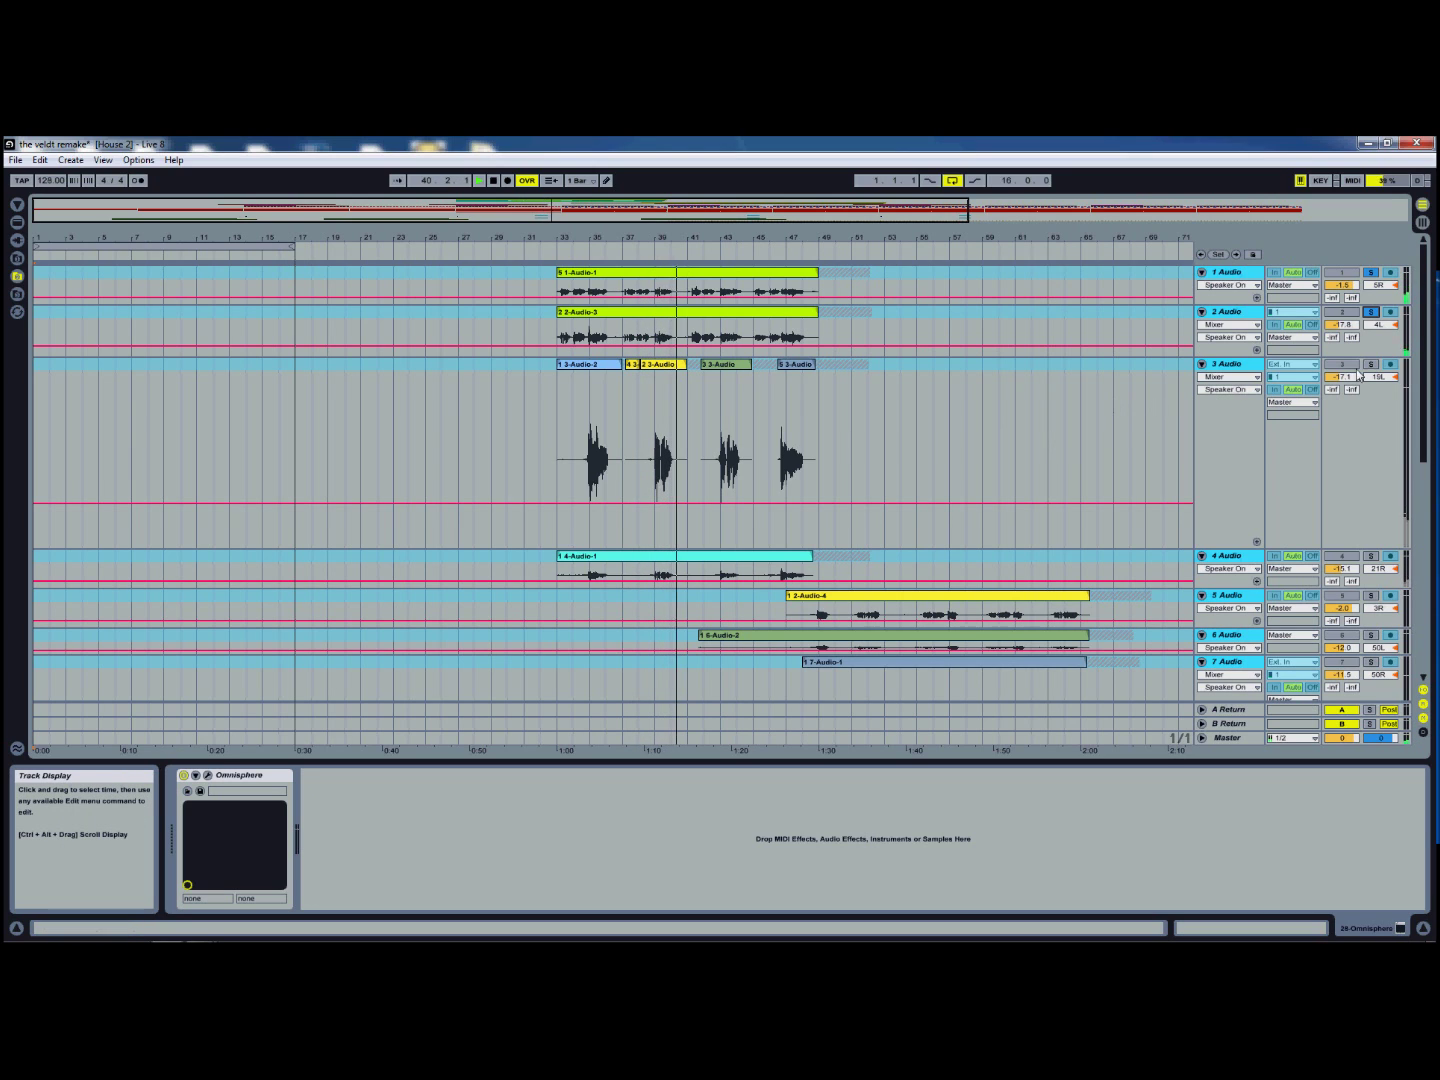
{"action": "scroll", "coordinate": [1315, 456], "scroll_direction": "down", "scroll_amount": 2}
{"action": "scroll", "coordinate": [1315, 455], "scroll_direction": "up", "scroll_amount": 2}
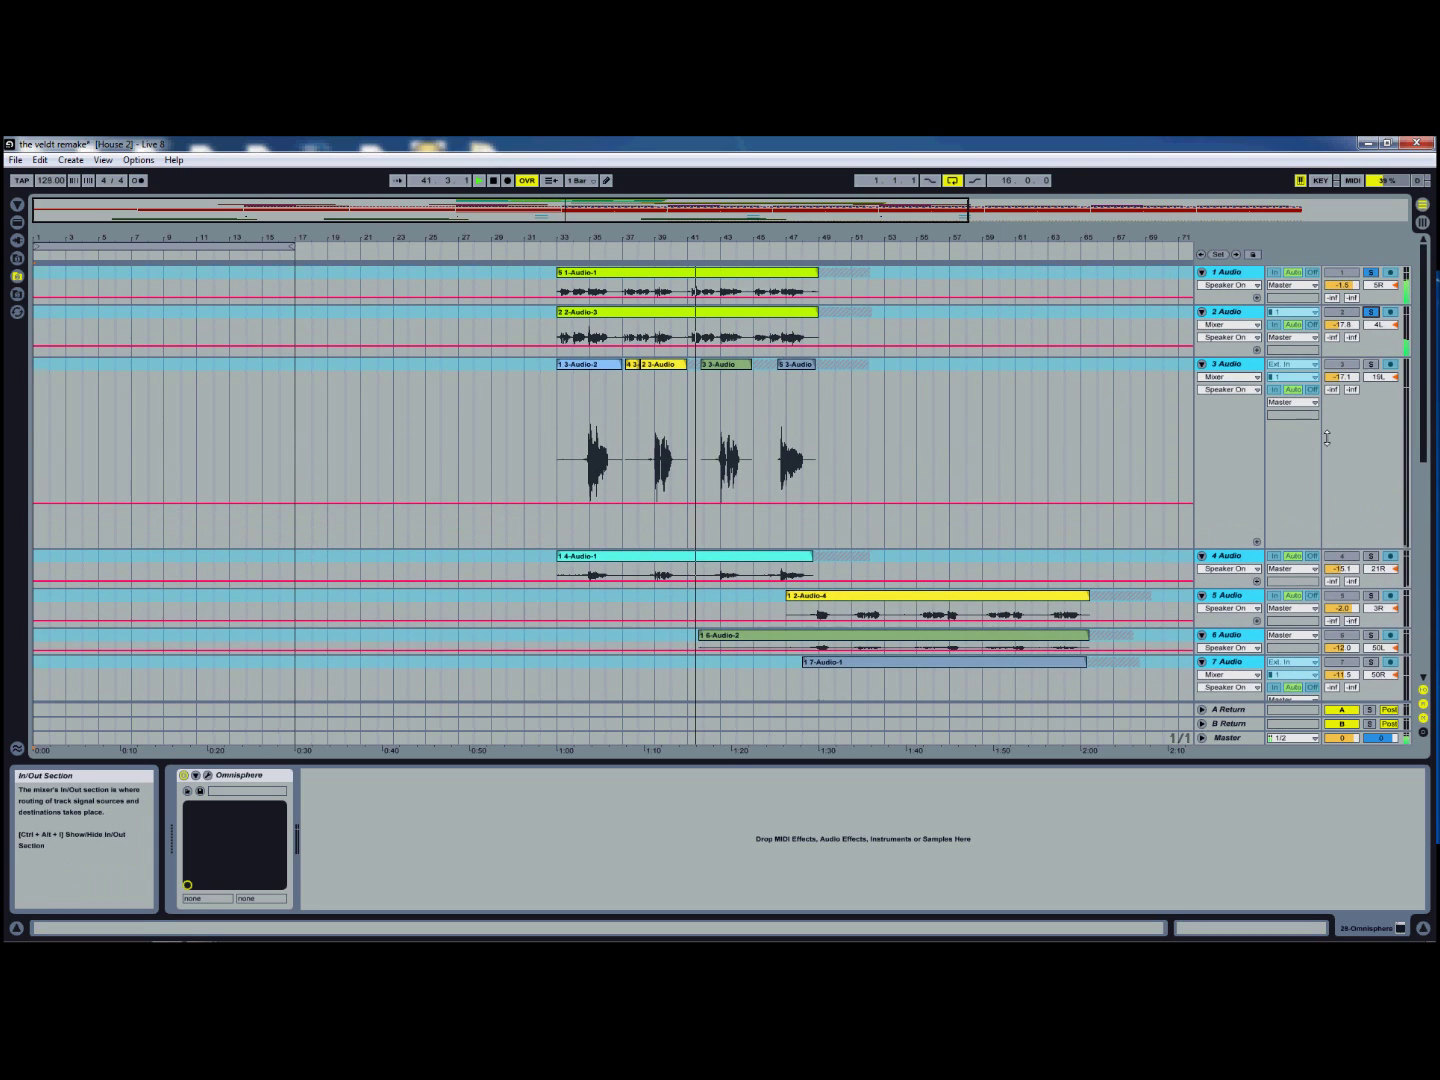
{"action": "left_click", "coordinate": [1371, 556], "text": "ctrl"}
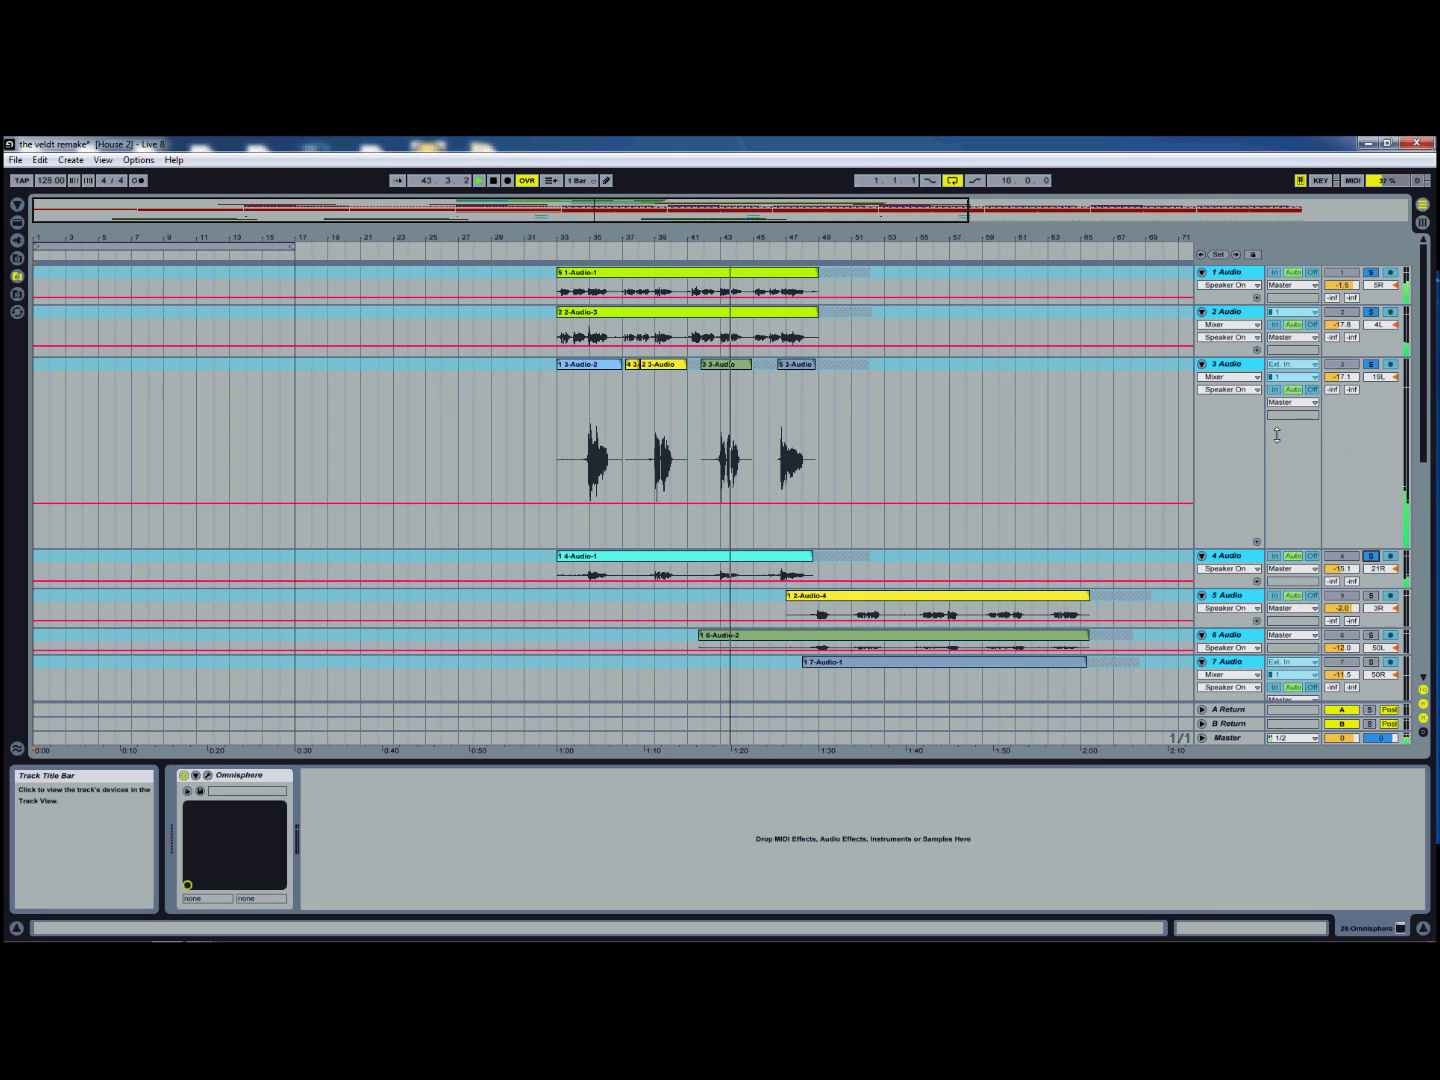
{"action": "scroll", "coordinate": [1249, 443], "scroll_direction": "down", "scroll_amount": 2}
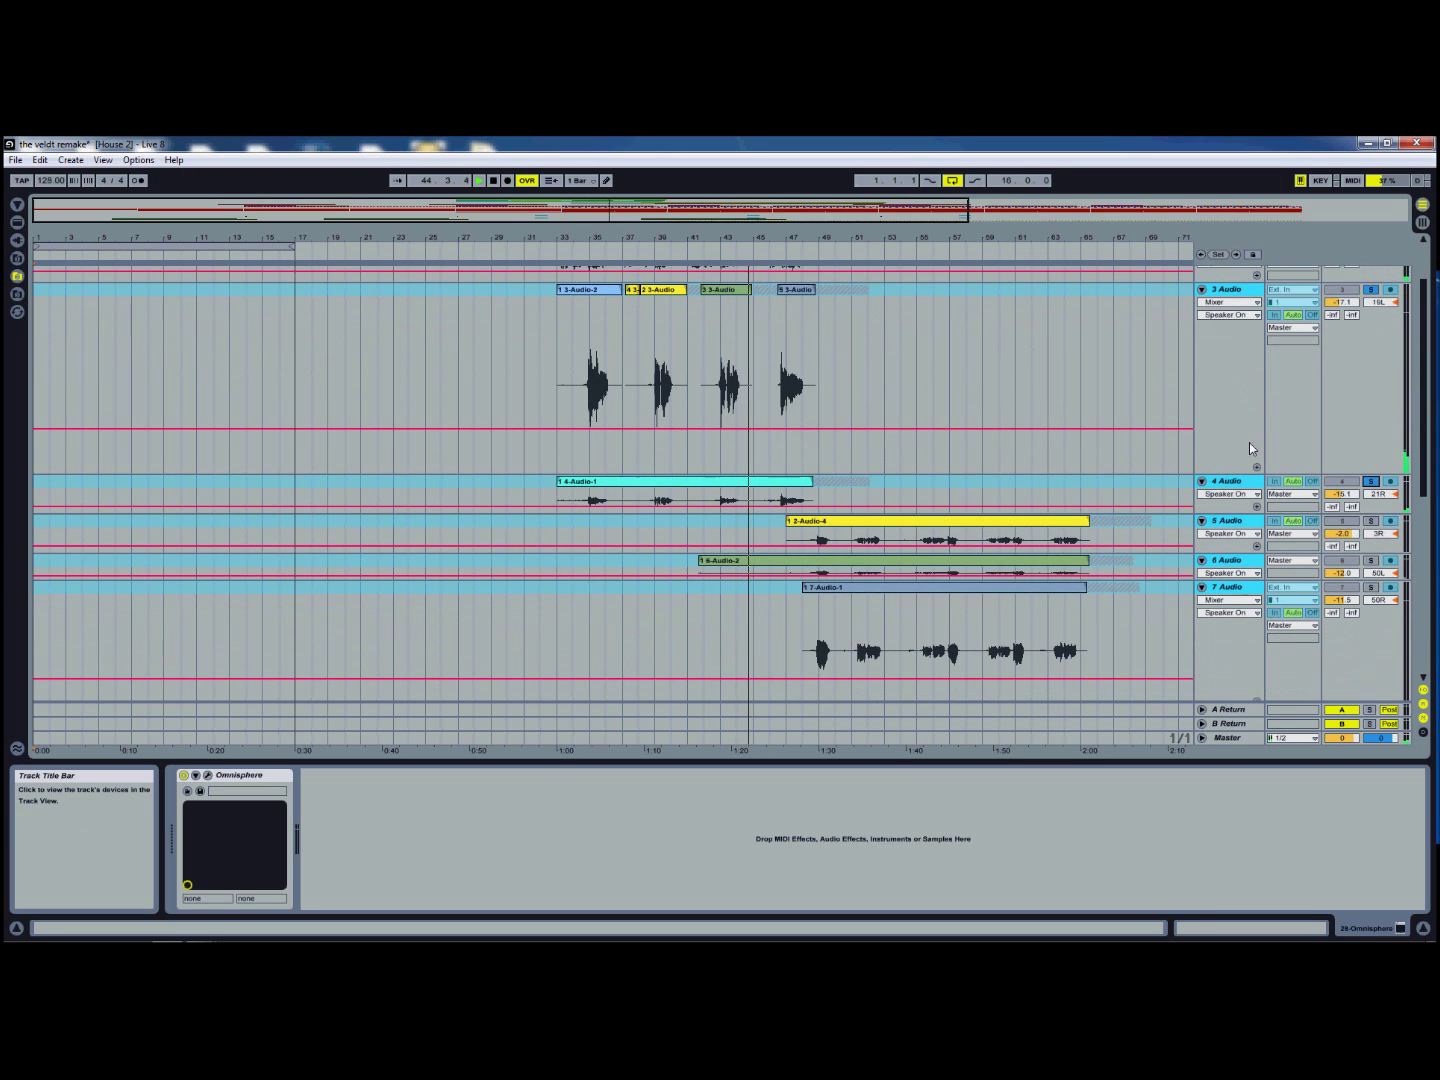
{"action": "scroll", "coordinate": [1249, 443], "scroll_direction": "up", "scroll_amount": 2}
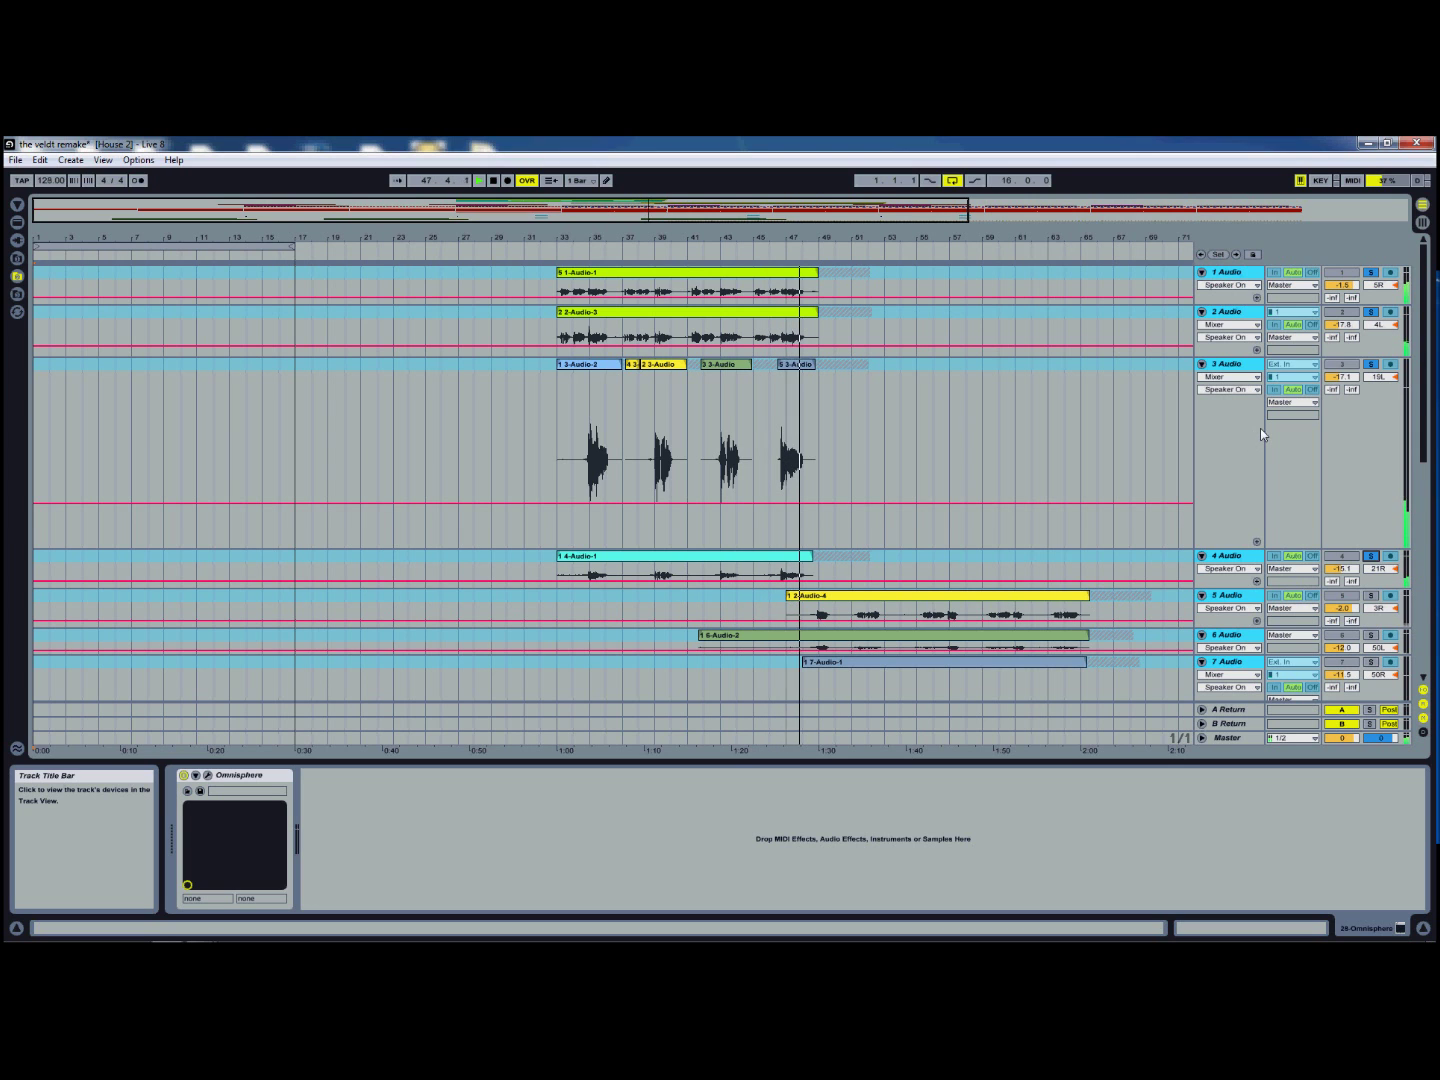
{"action": "scroll", "coordinate": [1260, 428], "scroll_direction": "down", "scroll_amount": 2}
{"action": "scroll", "coordinate": [1156, 448], "scroll_direction": "down", "scroll_amount": 4}
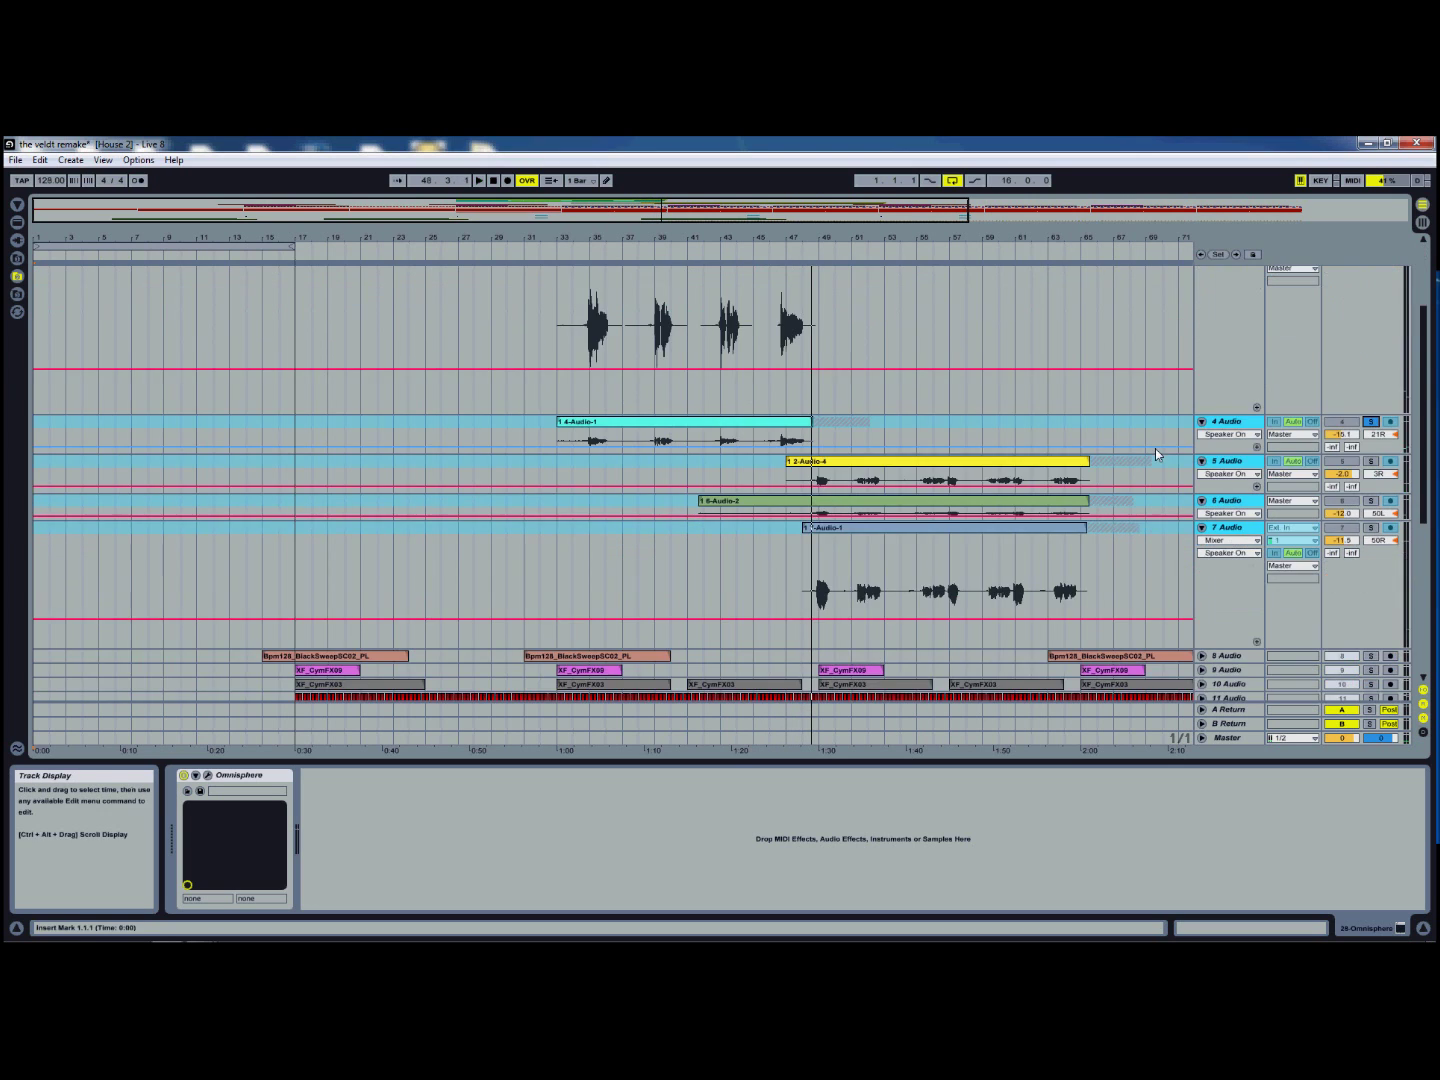
{"action": "scroll", "coordinate": [1087, 389], "scroll_direction": "up", "scroll_amount": 6}
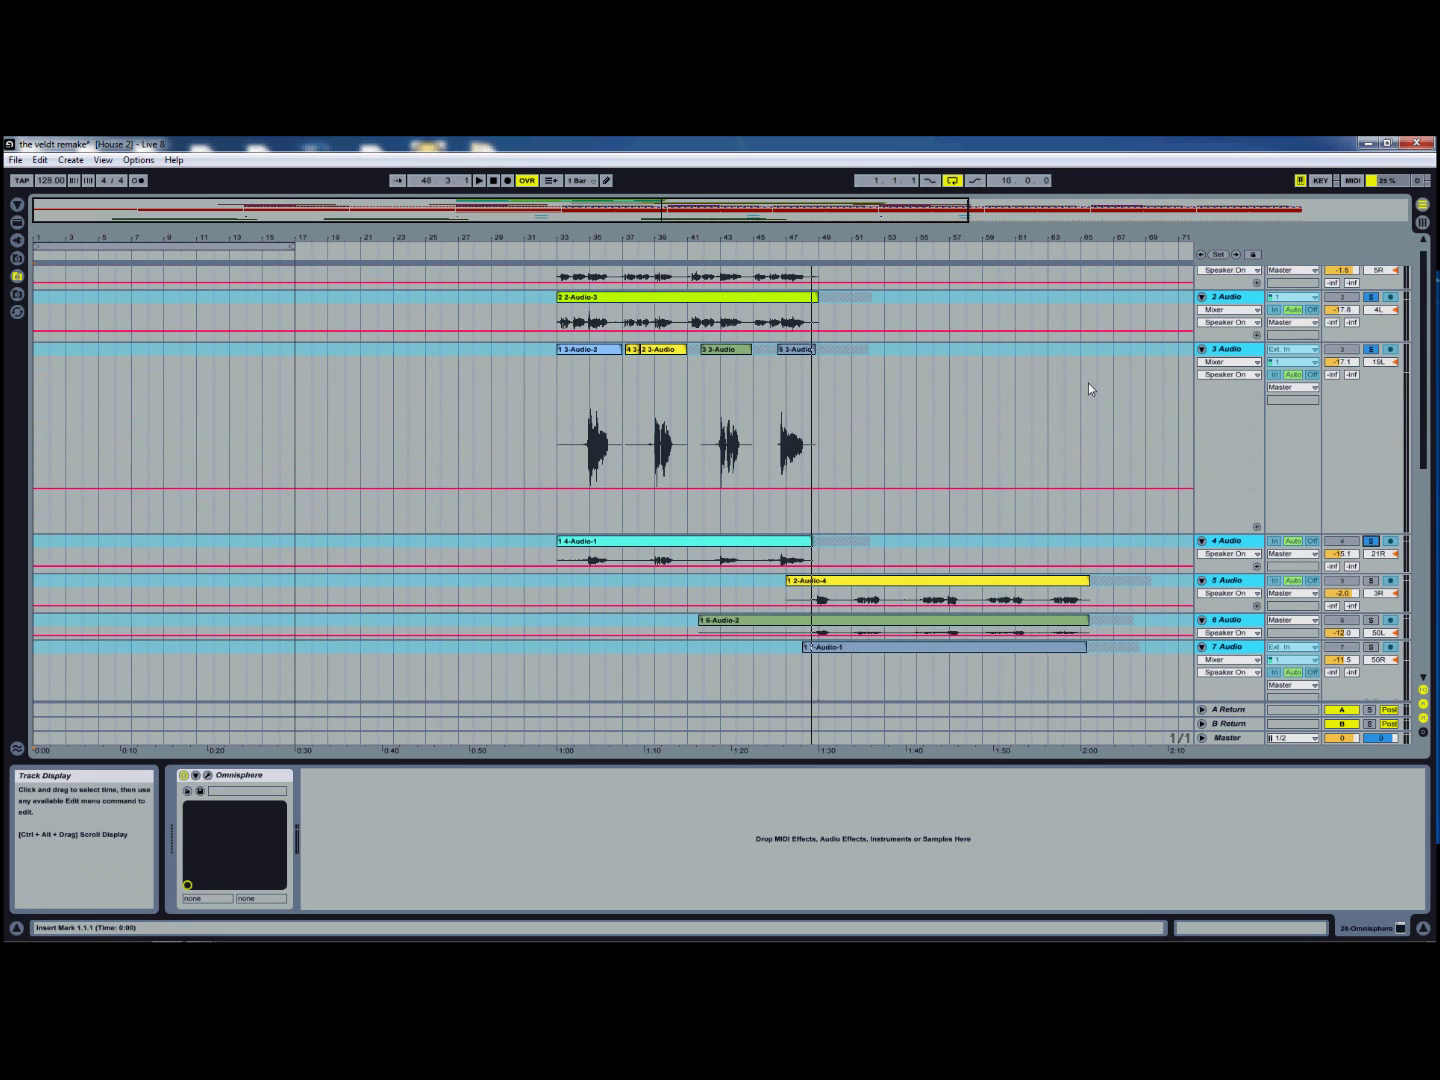
Step: Display the device chain of track 1 Audio and look through its effects, from Auto-Tune and EQ Eight onward
{"action": "left_click", "coordinate": [1240, 276]}
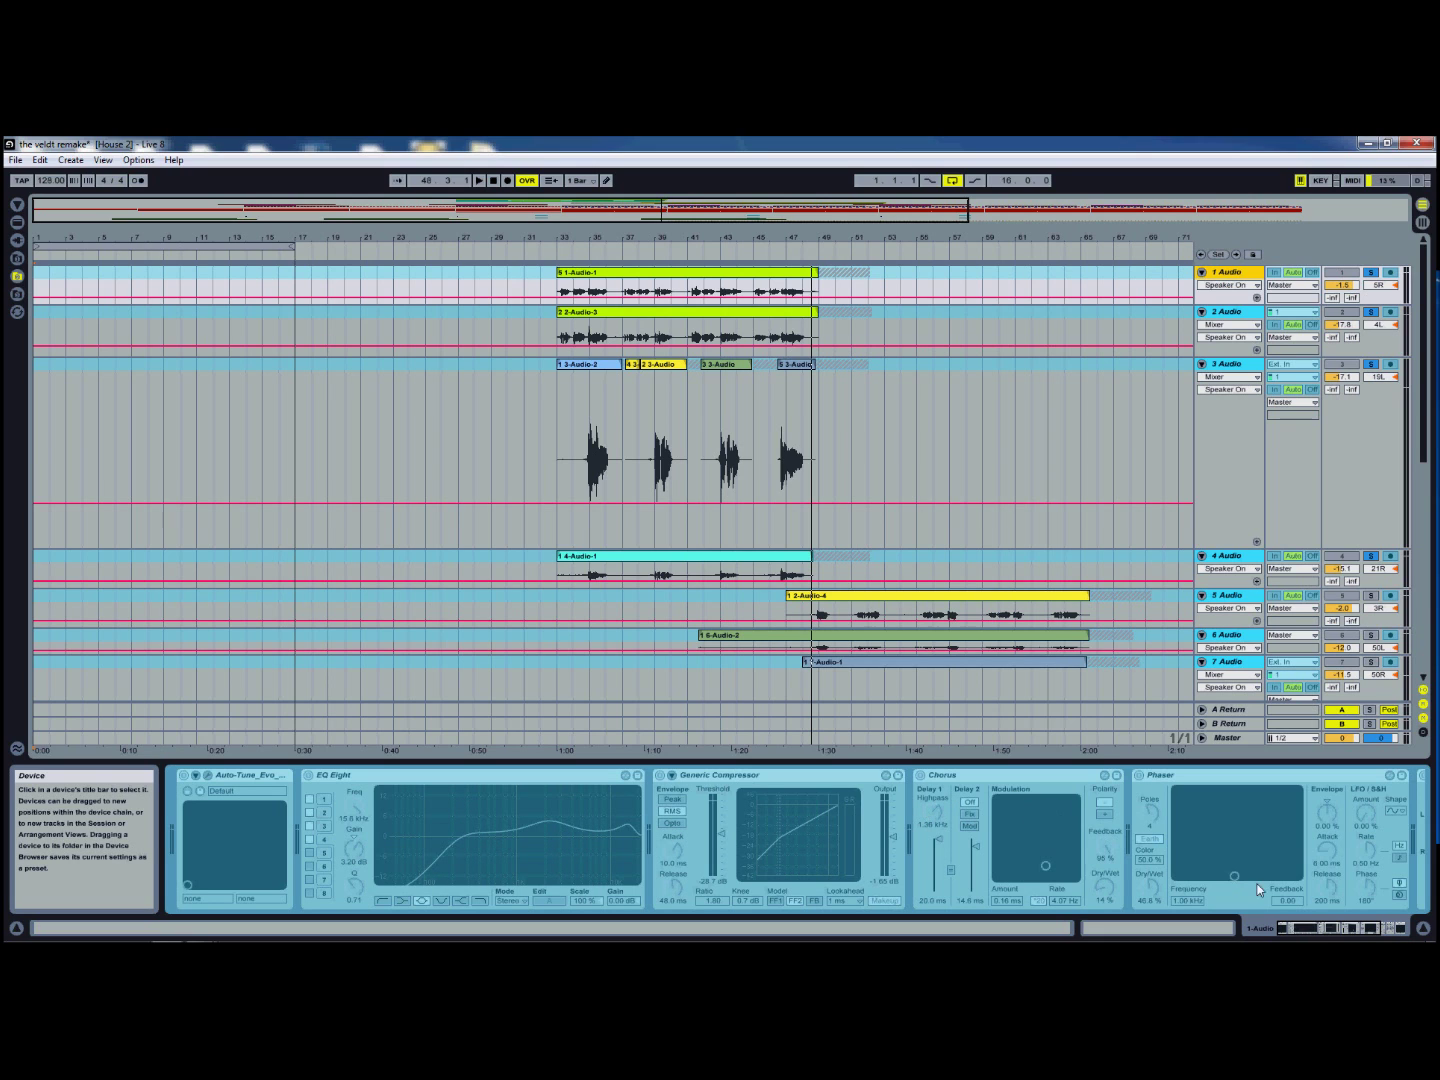
{"action": "left_click", "coordinate": [1354, 928]}
{"action": "left_click_drag", "start_coordinate": [1358, 921], "coordinate": [1265, 924]}
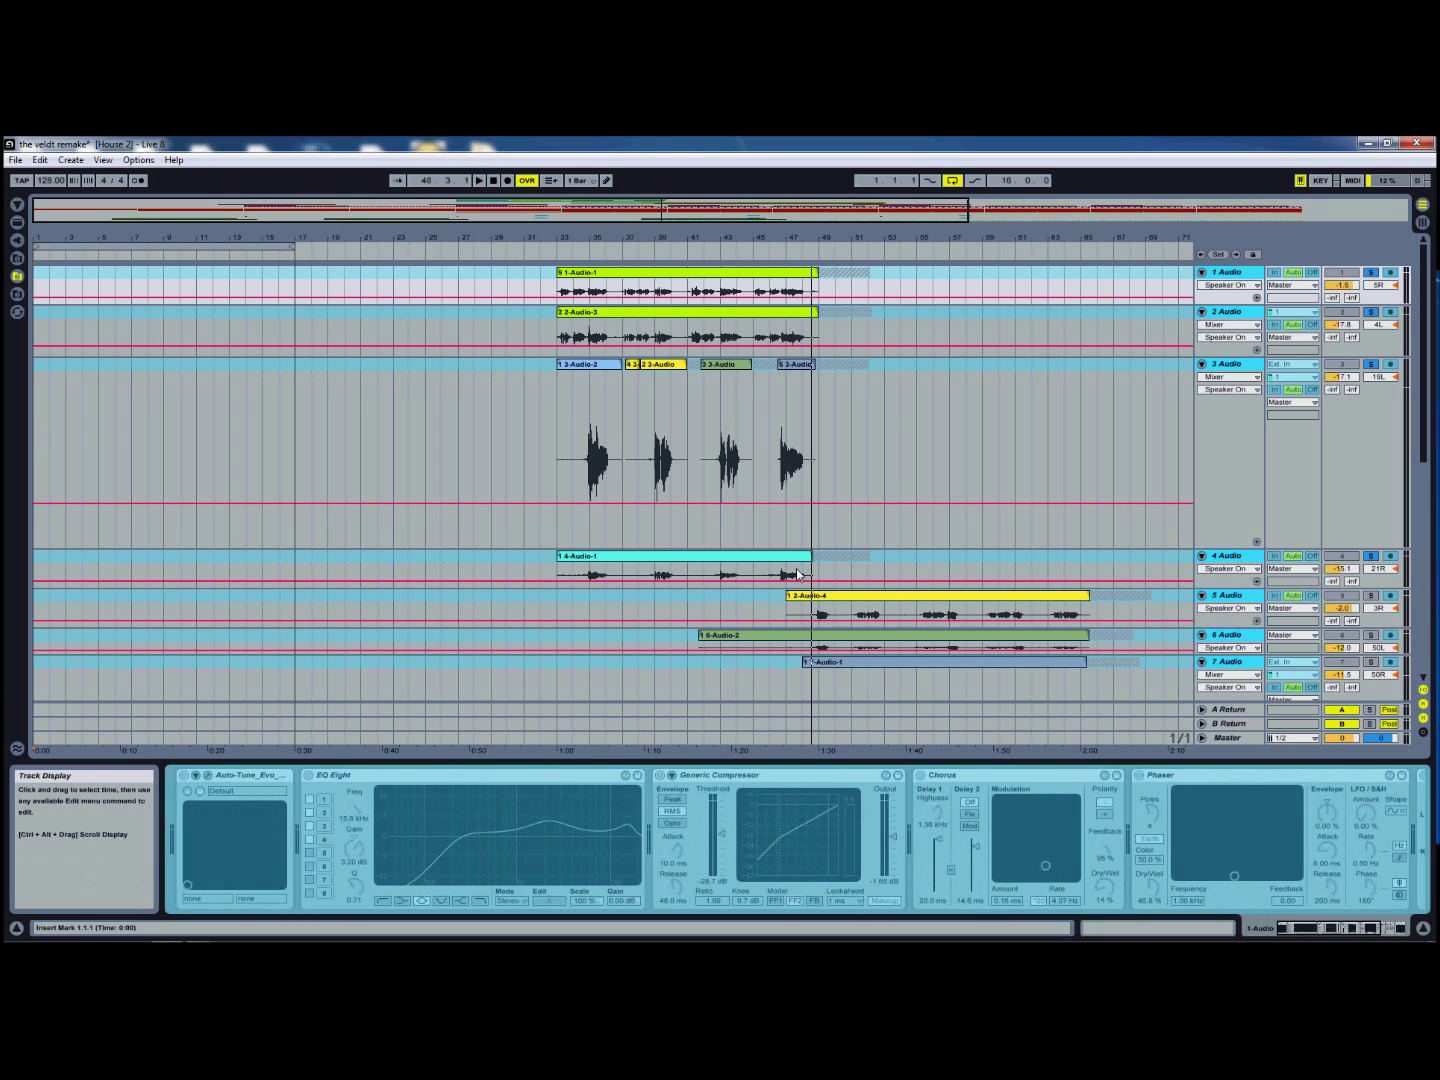
Step: Fold tracks 1 to 7 Audio and track 27 Omnisphere
{"action": "left_click", "coordinate": [1202, 272]}
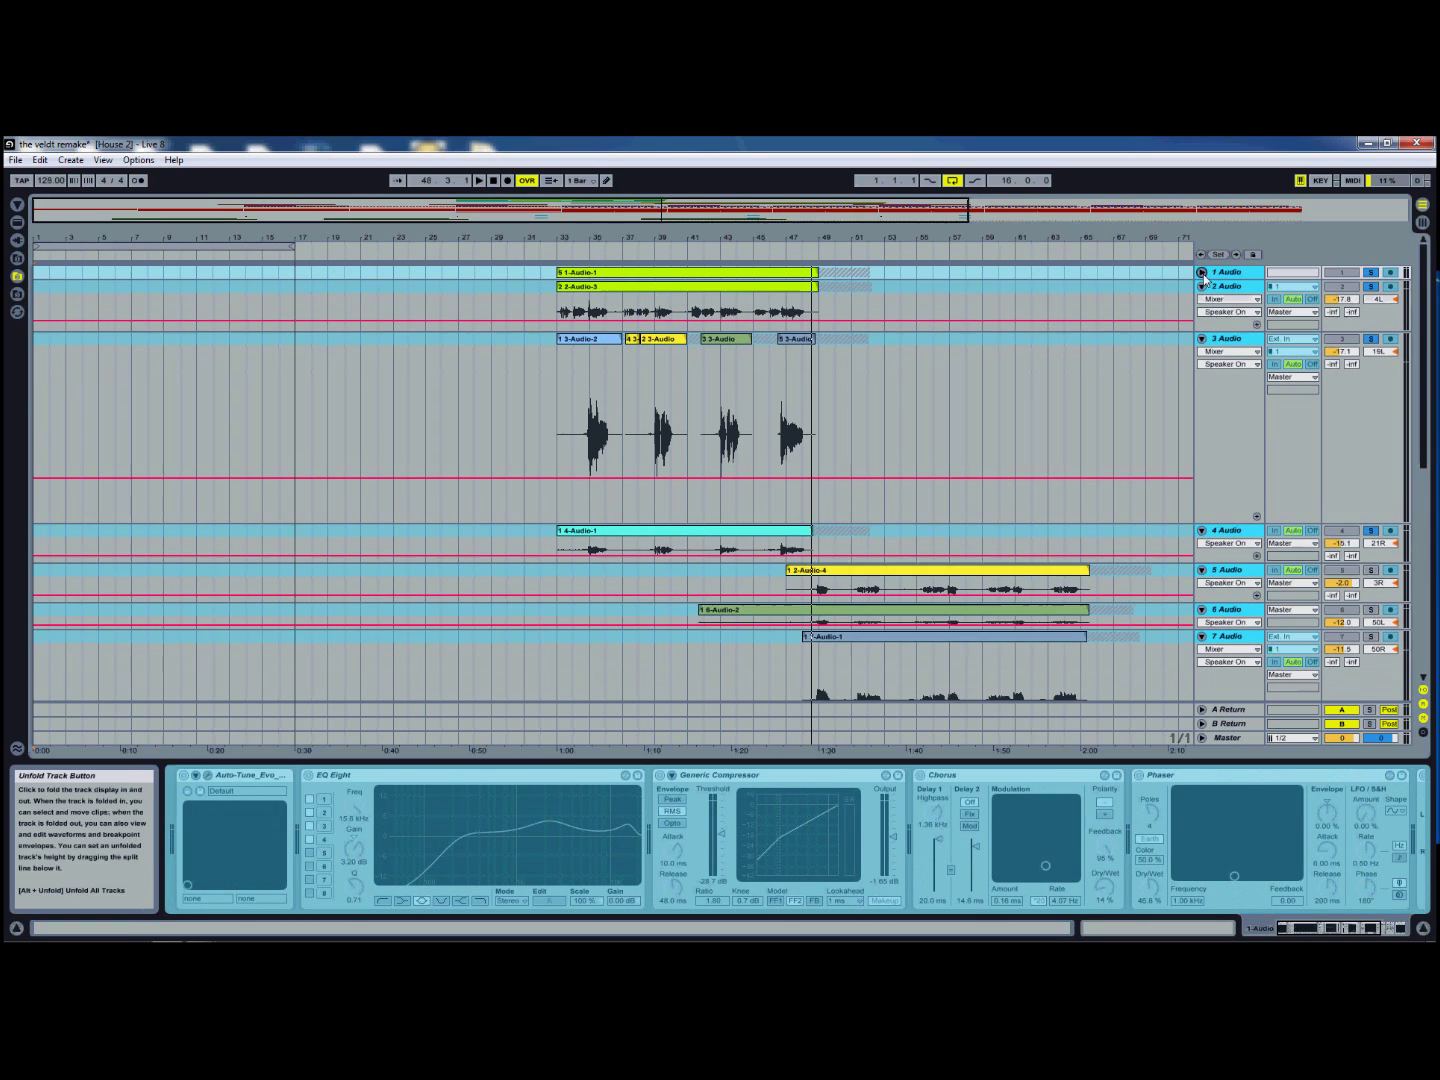
{"action": "left_click", "coordinate": [1202, 286]}
{"action": "left_click", "coordinate": [1202, 300]}
{"action": "left_click", "coordinate": [1201, 314]}
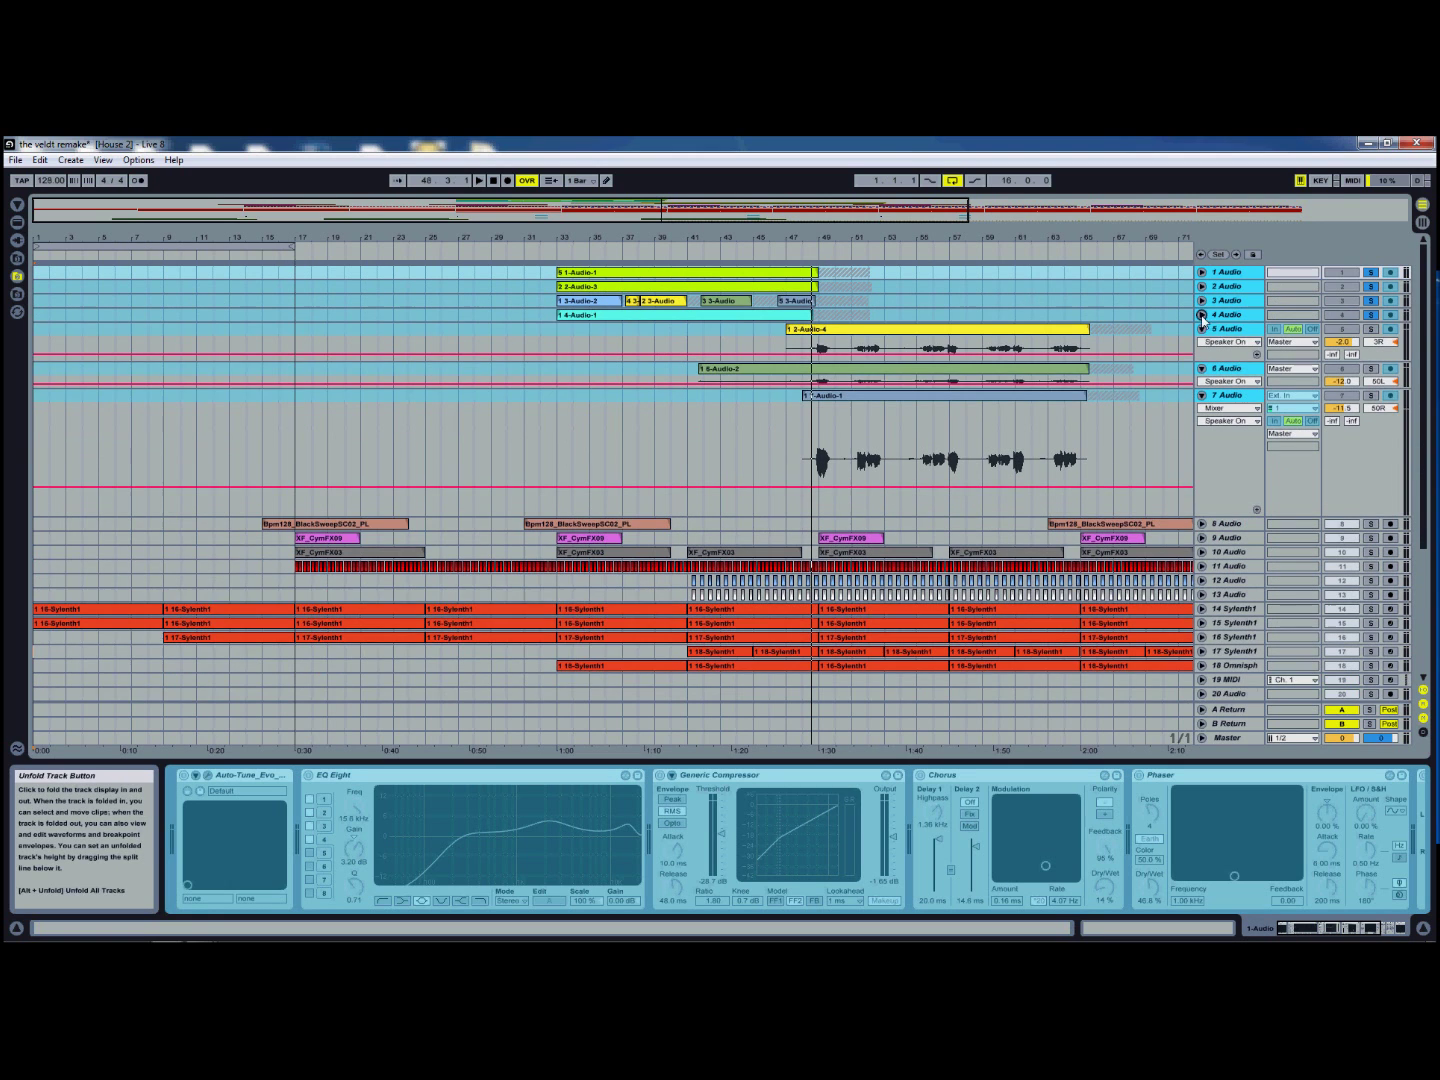
{"action": "left_click", "coordinate": [1202, 329]}
{"action": "left_click", "coordinate": [1202, 342]}
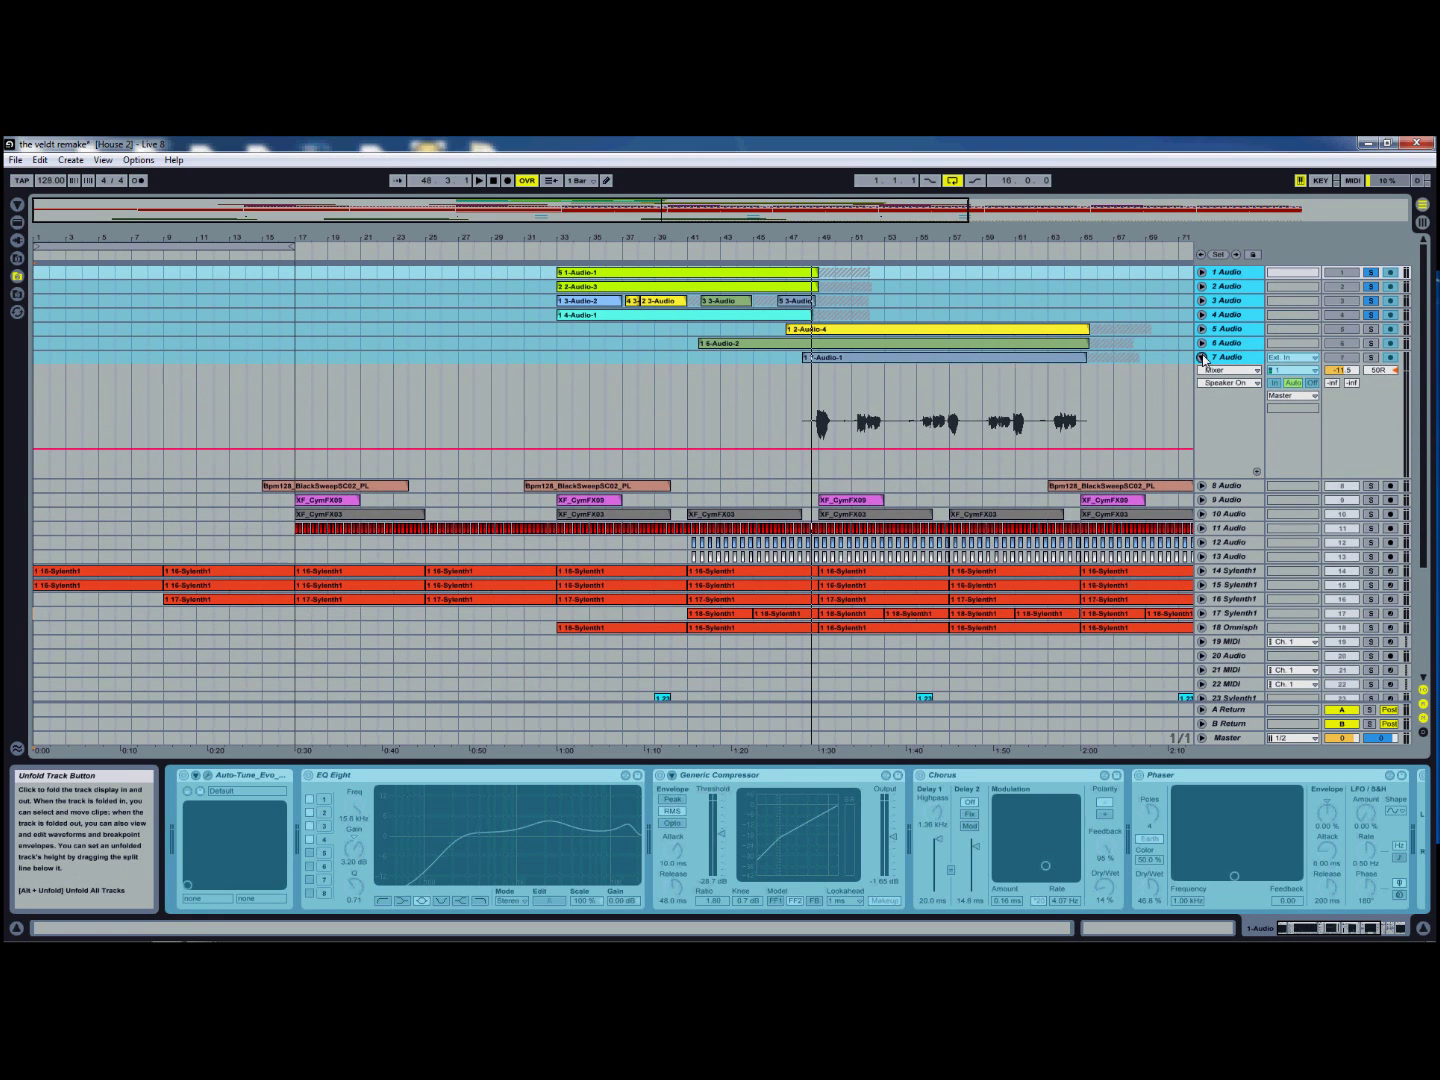
{"action": "left_click", "coordinate": [1202, 357]}
{"action": "scroll", "coordinate": [1121, 475], "scroll_direction": "down", "scroll_amount": 1}
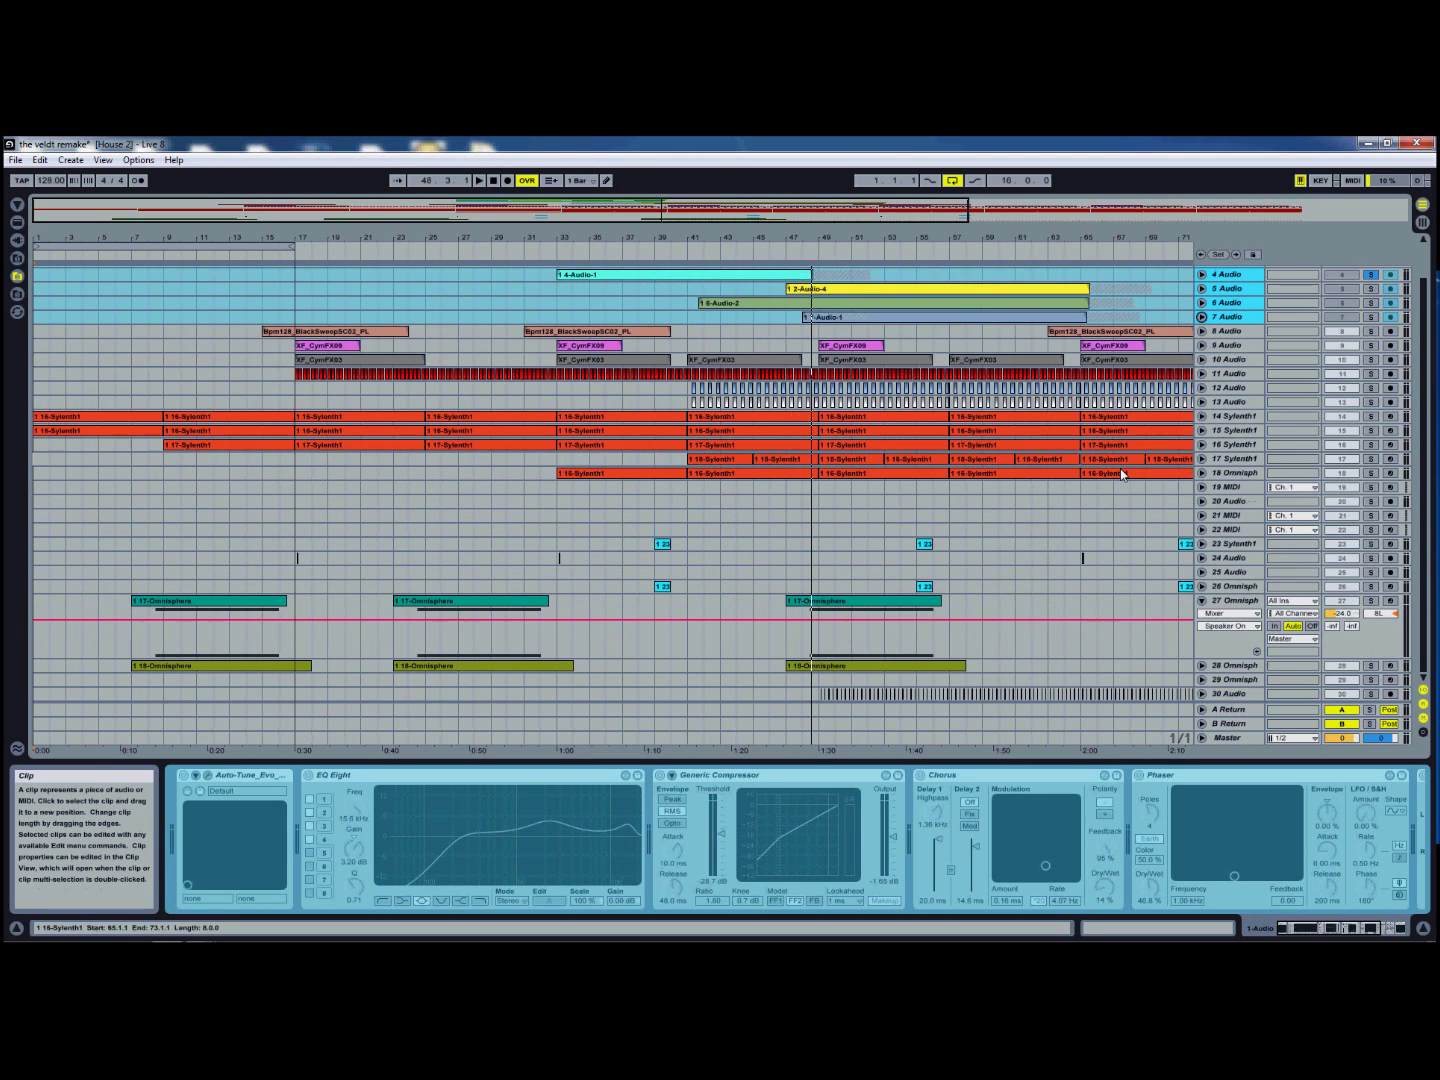
{"action": "left_click", "coordinate": [1202, 600]}
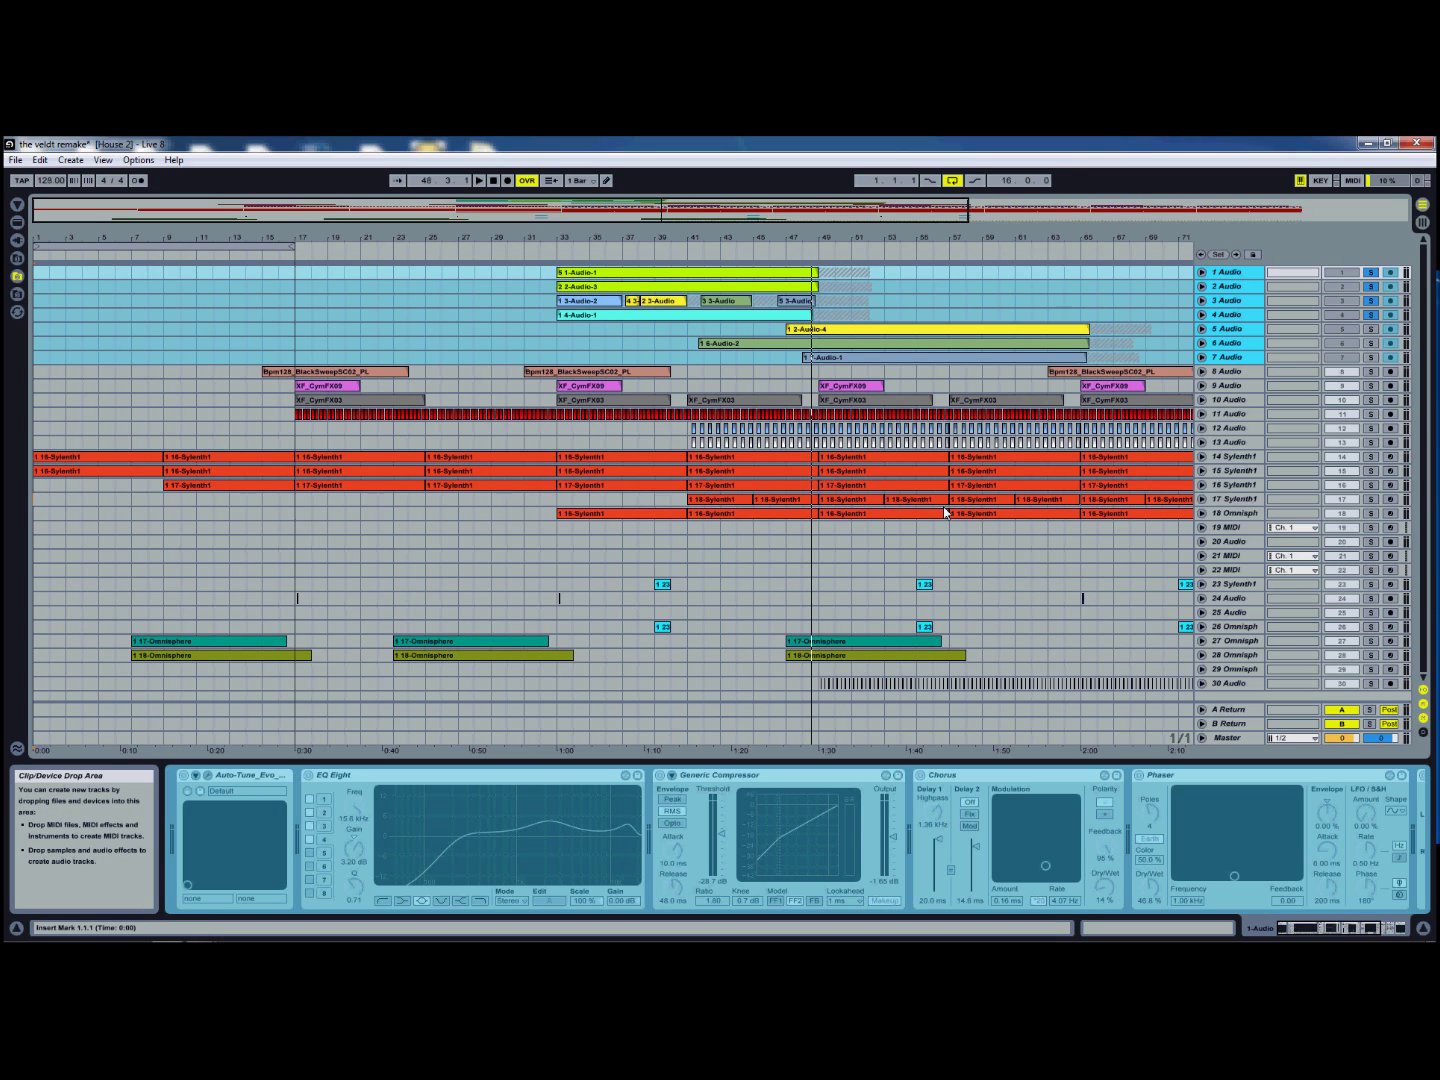
Step: Show the whole arrangement, clear all the solos, and play the full mix from the start
{"action": "left_click_drag", "start_coordinate": [761, 212], "coordinate": [757, 212]}
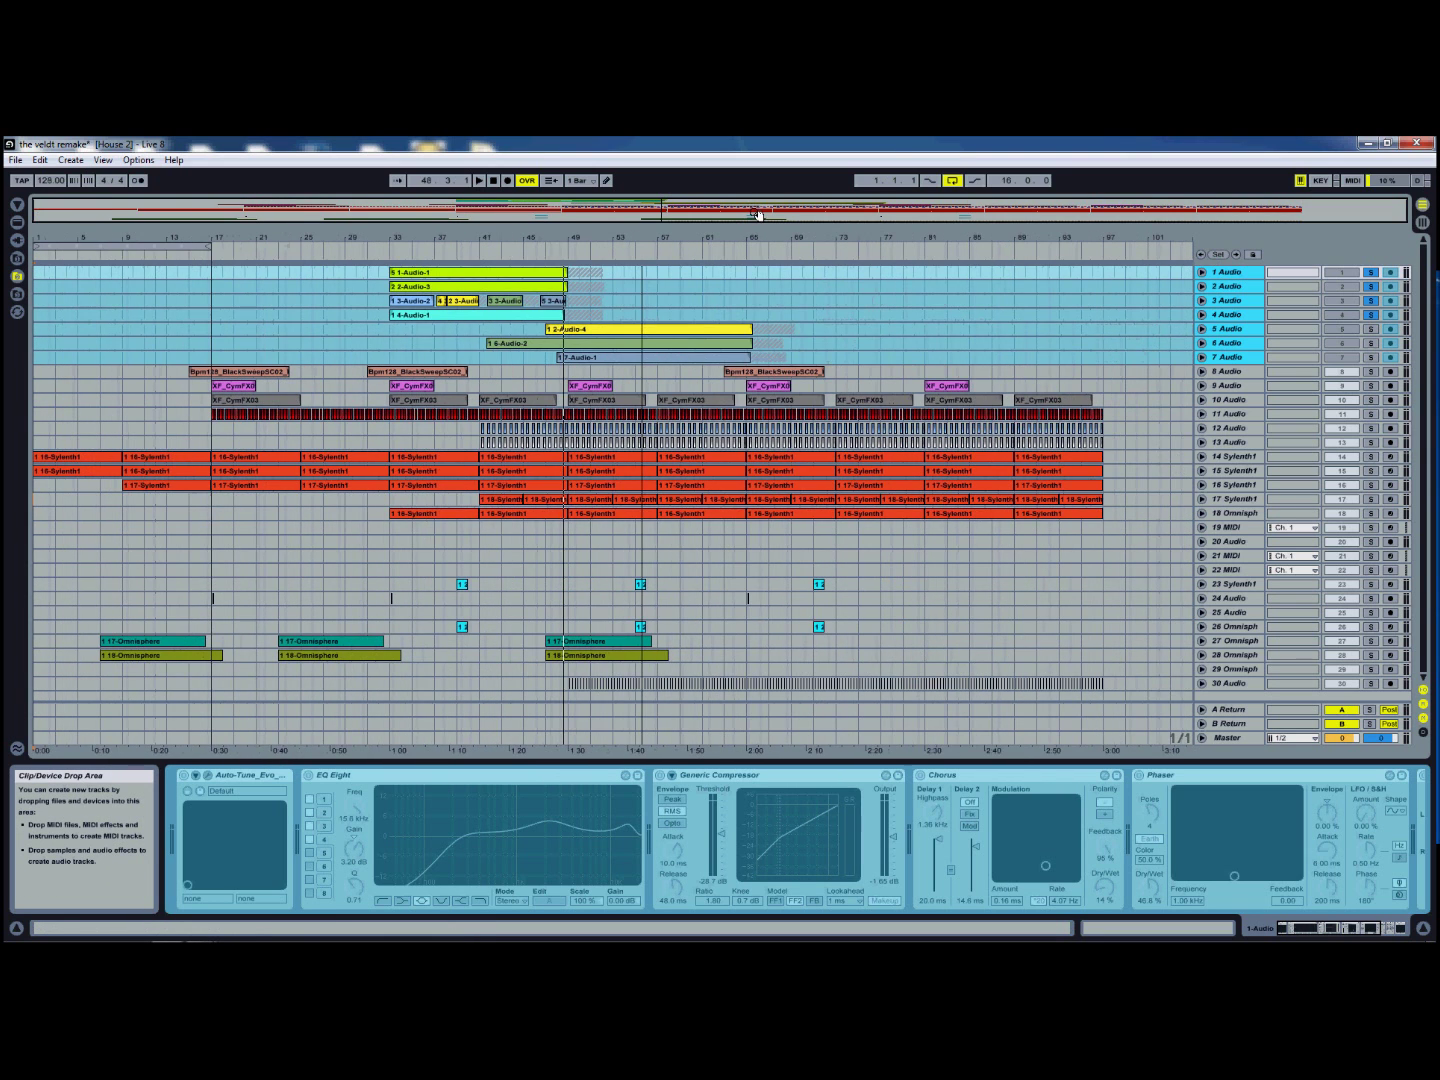
{"action": "left_click", "coordinate": [1373, 316]}
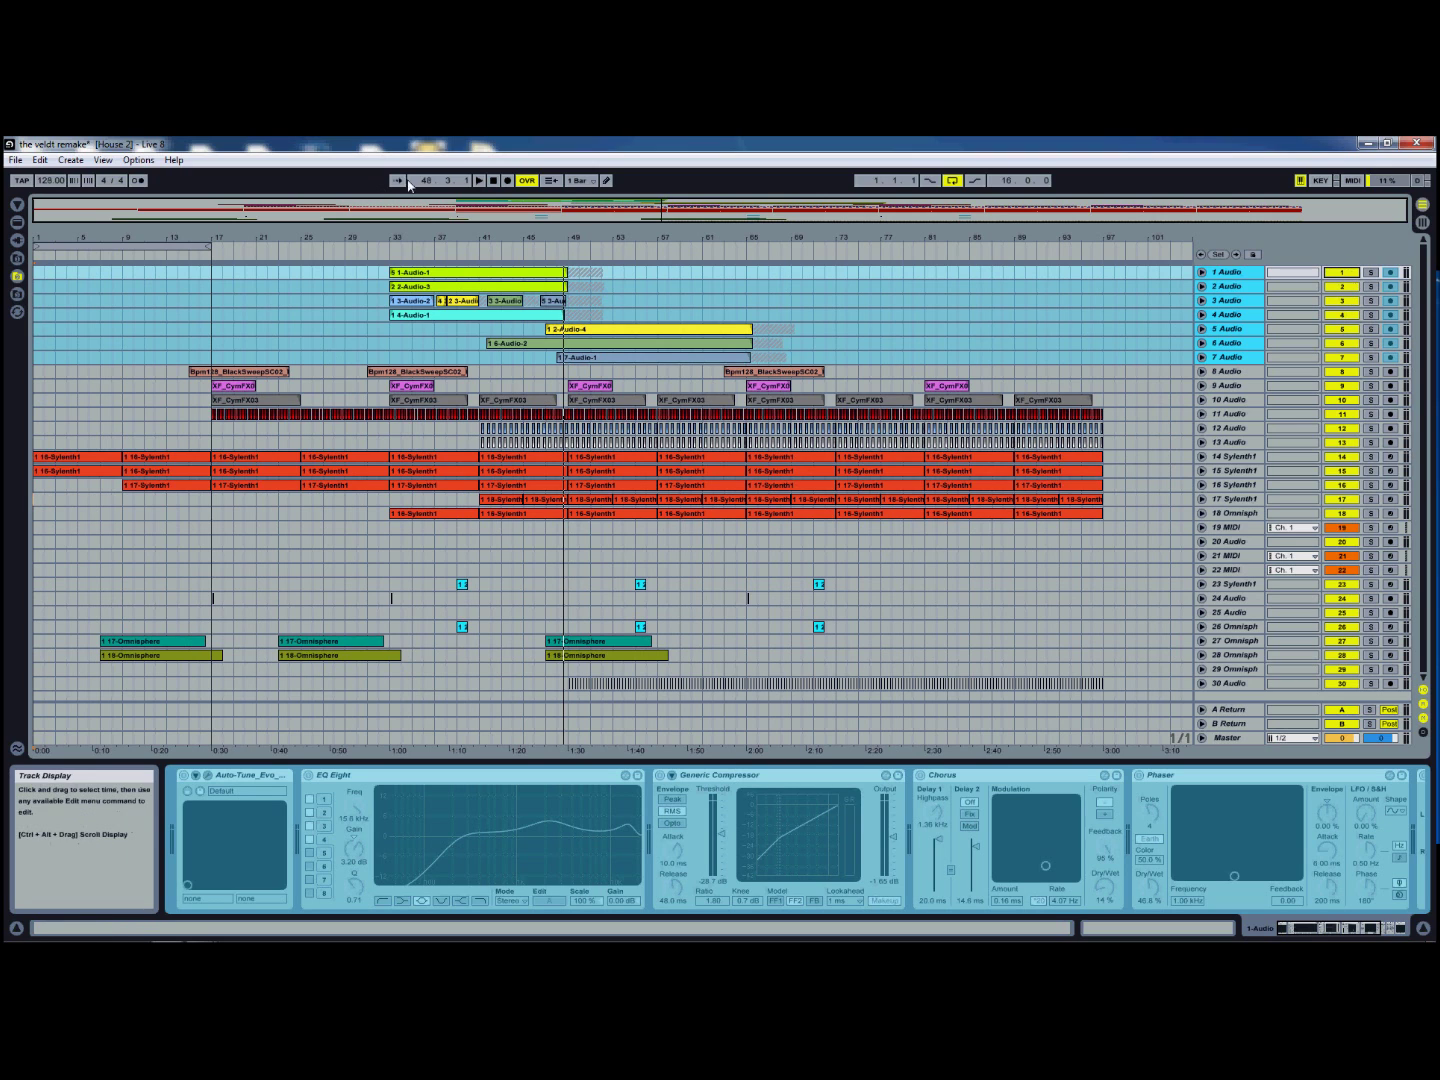
{"action": "left_click", "coordinate": [491, 183]}
{"action": "left_click", "coordinate": [479, 181]}
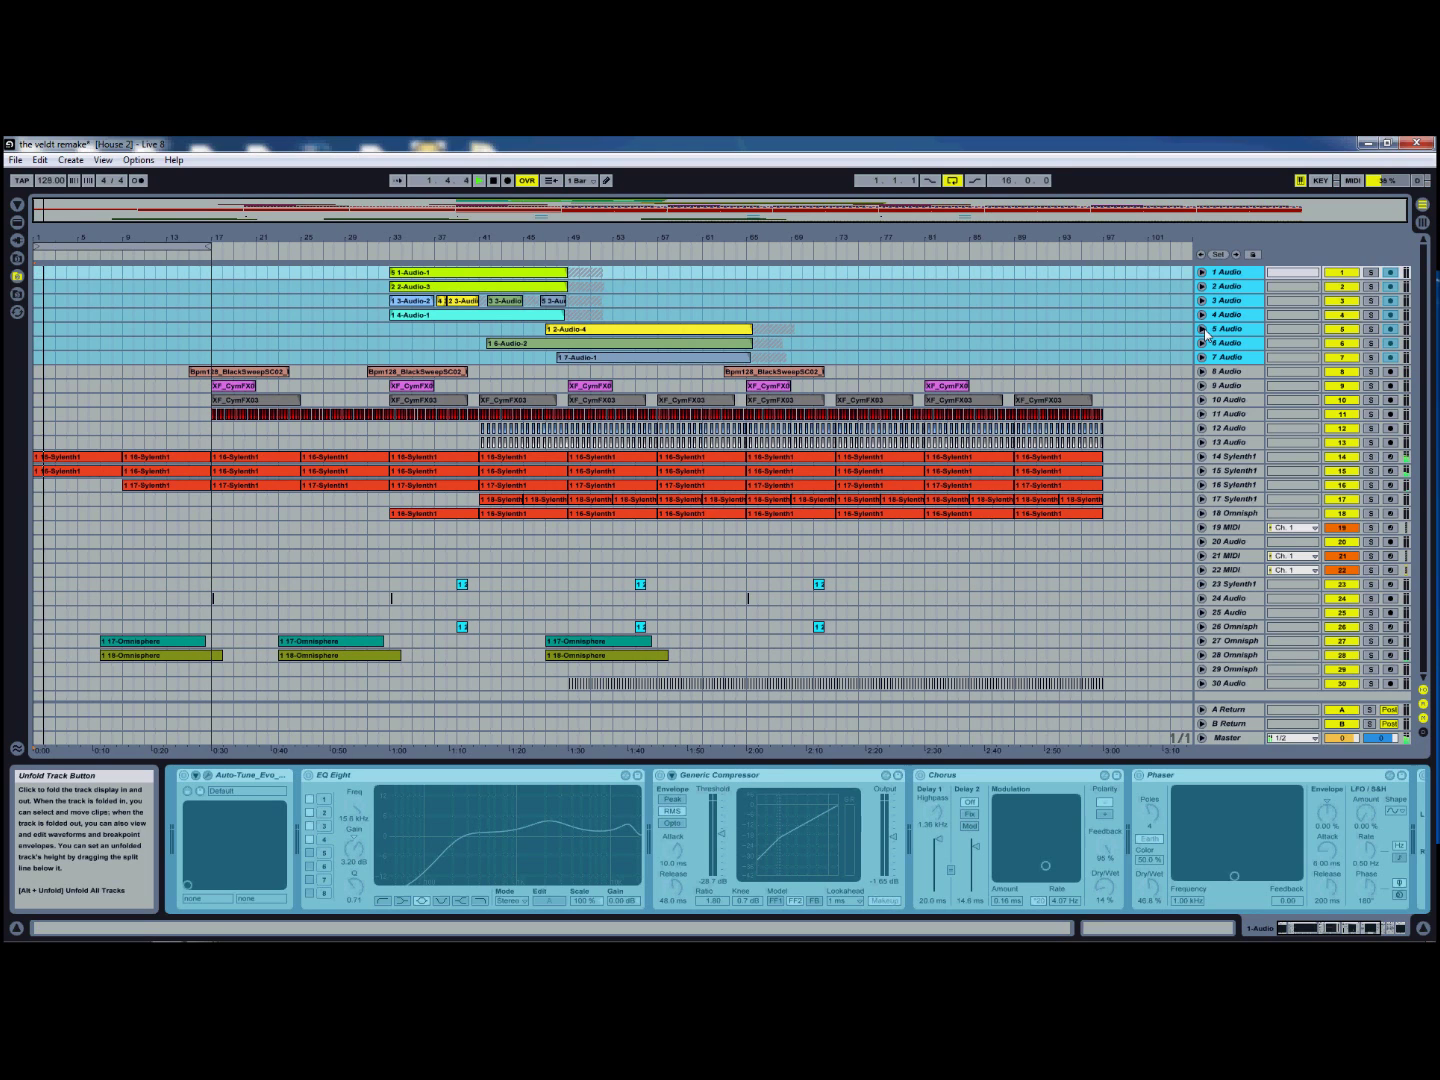
Step: Turn off the arrangement loop and play the full mix again from the start of the song
{"action": "left_click", "coordinate": [494, 184]}
{"action": "left_click", "coordinate": [481, 182]}
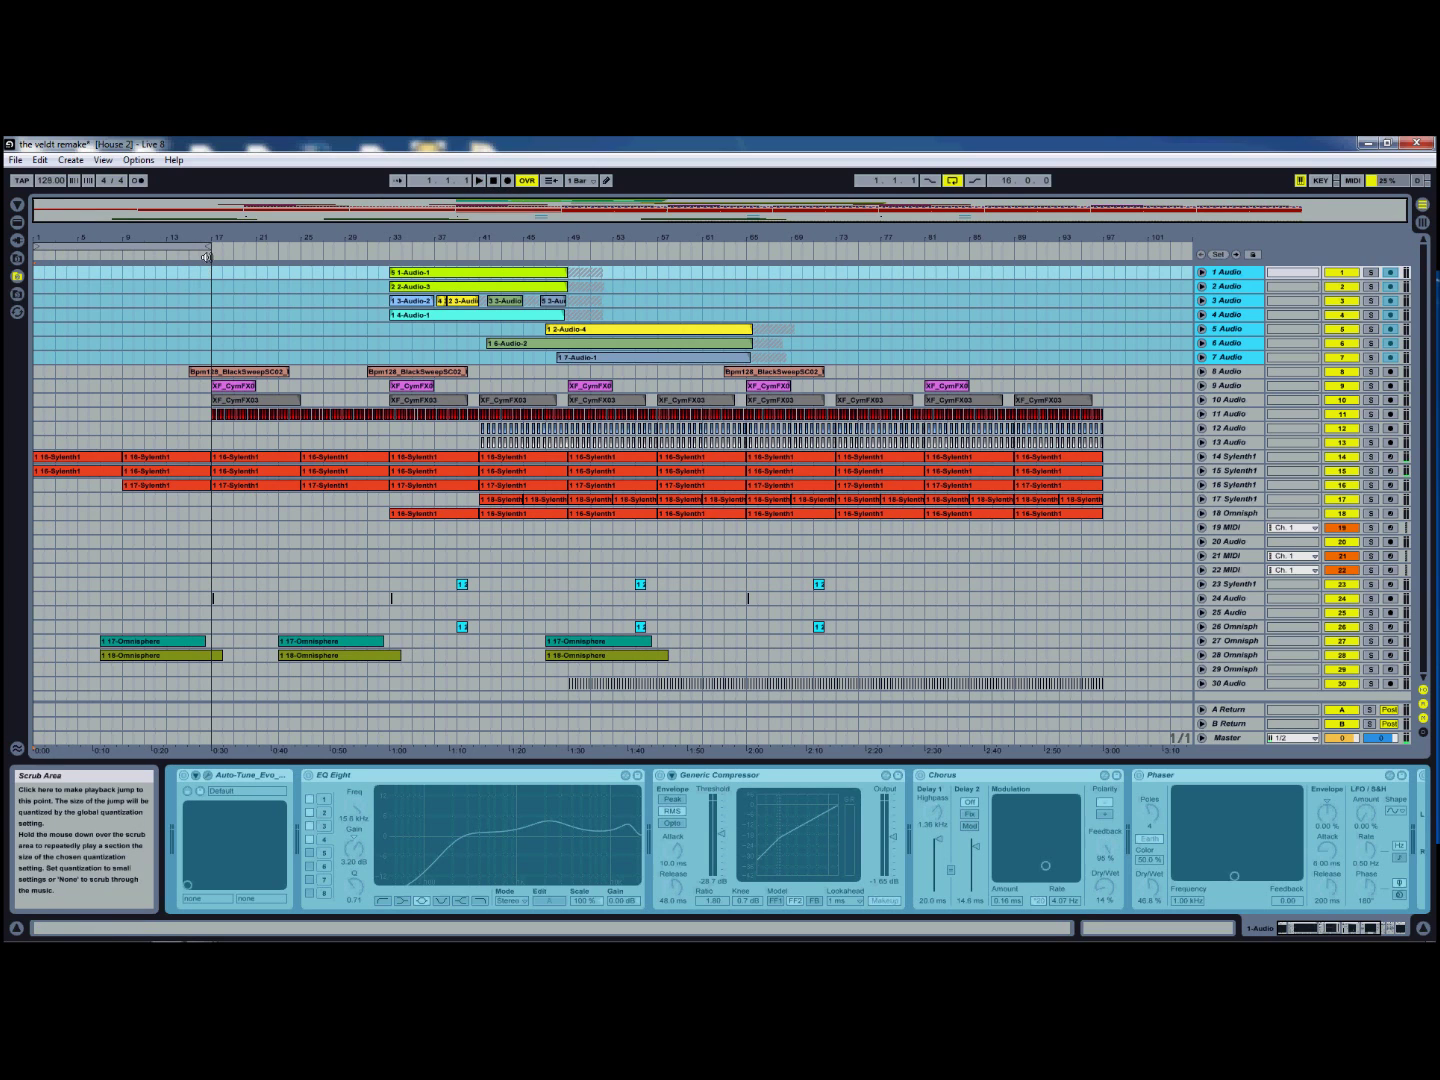
{"action": "left_click", "coordinate": [952, 184]}
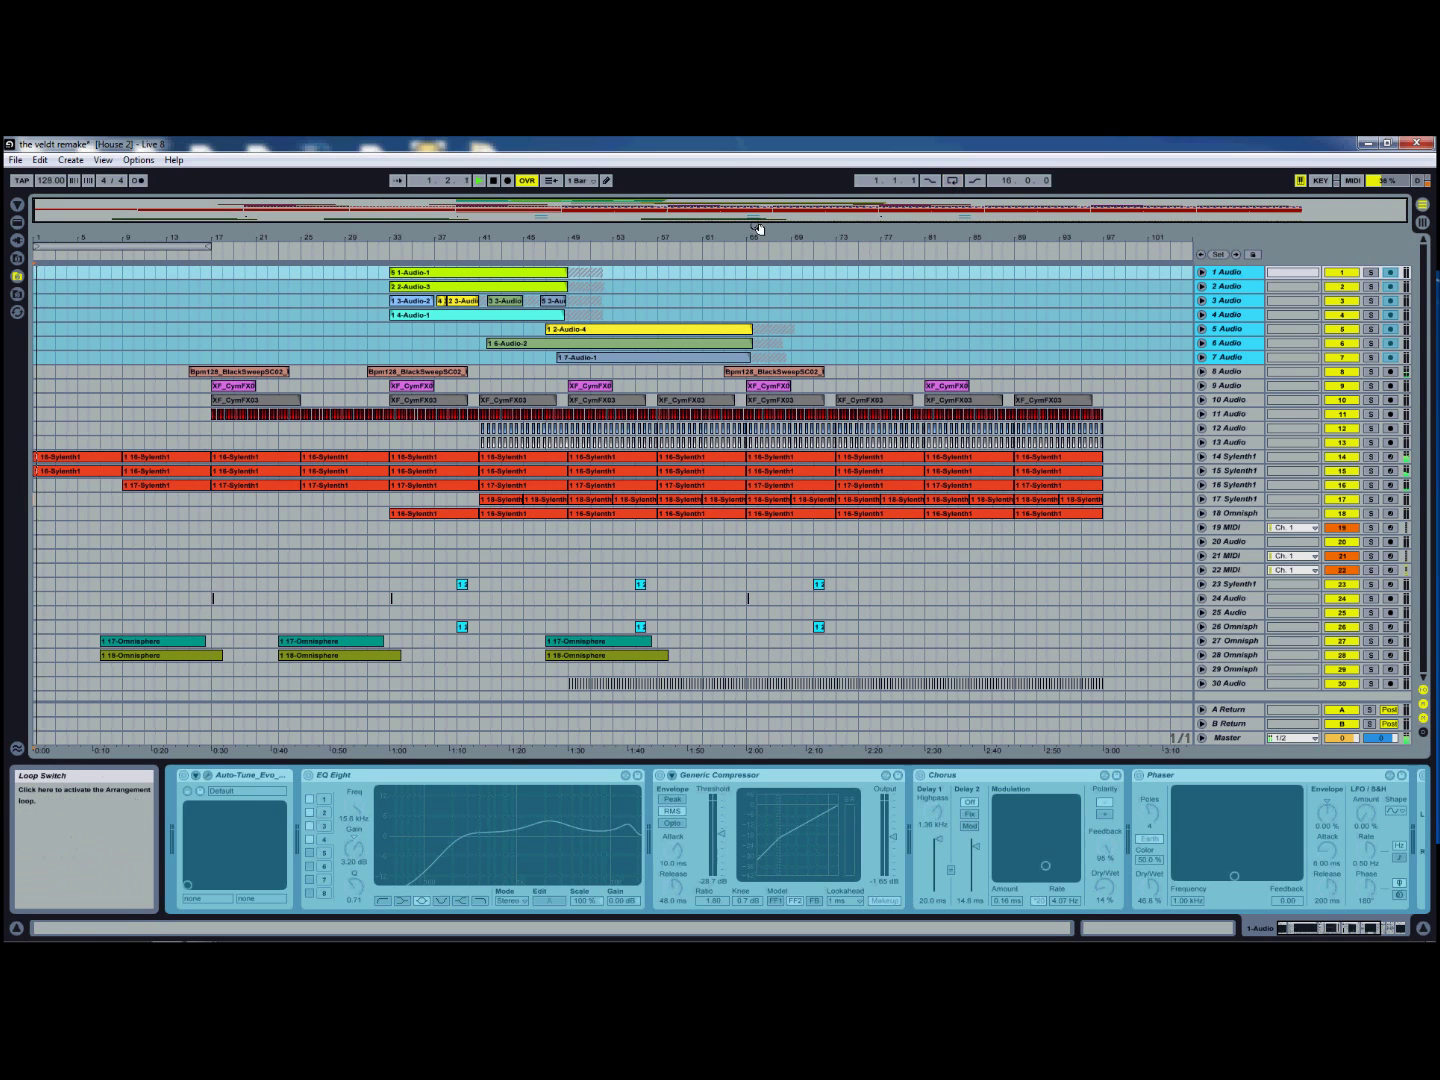
{"action": "left_click", "coordinate": [205, 254]}
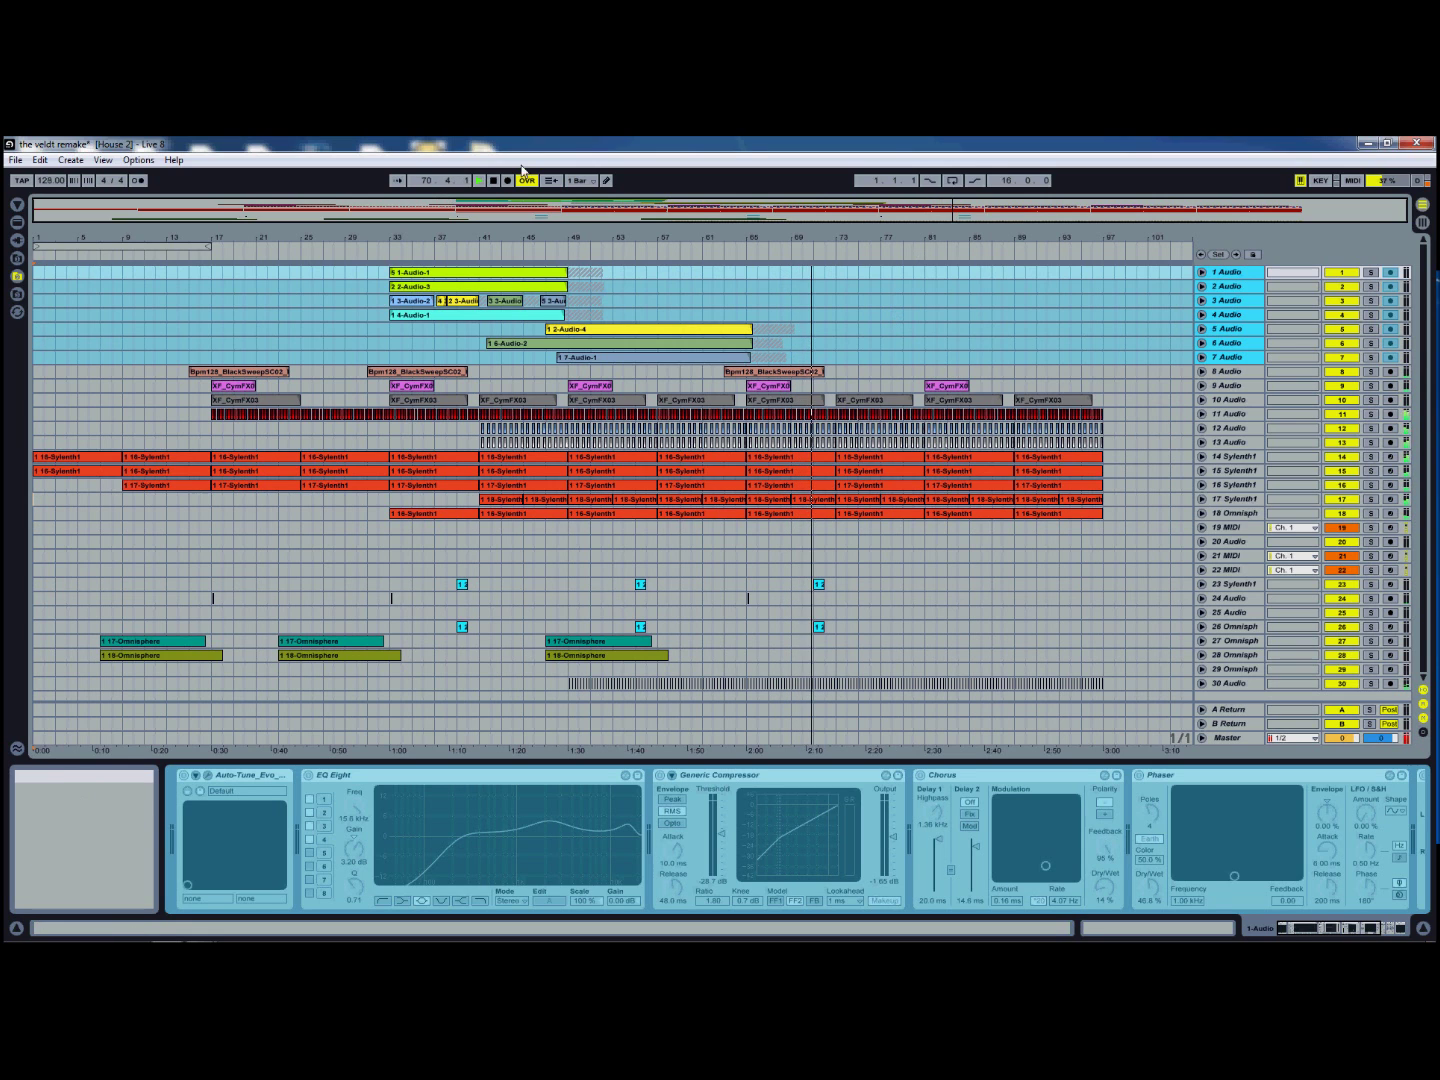
Step: Fade the Master track's volume down to -inf in the Session View mixer and stop playback
{"action": "key", "text": "Tab"}
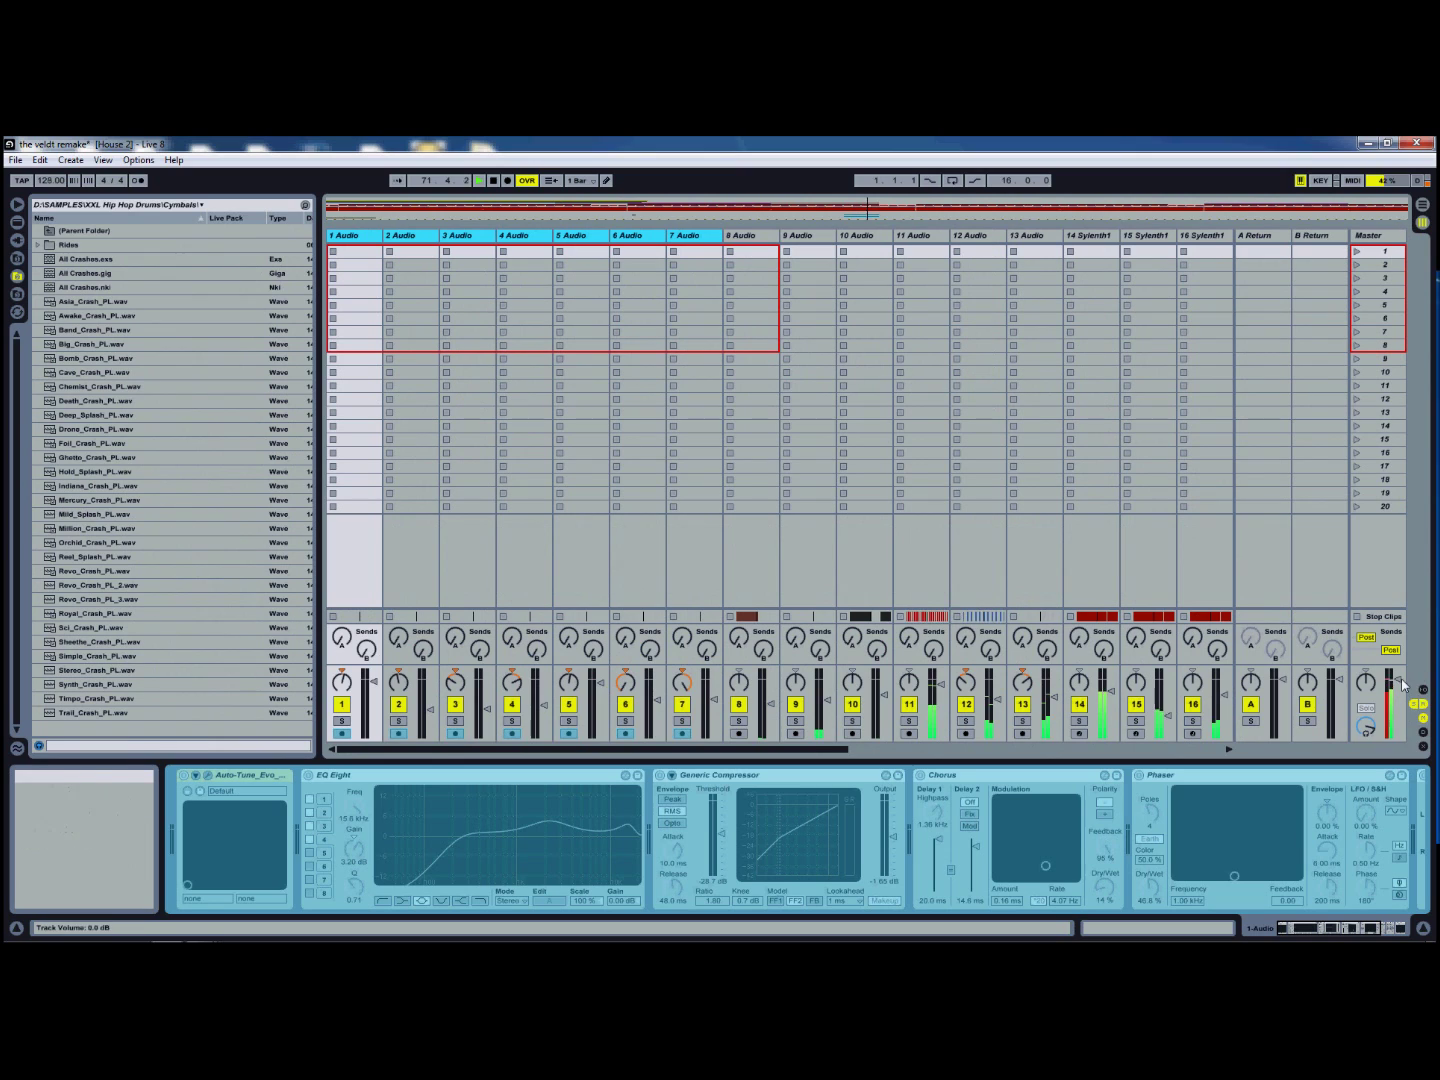
{"action": "left_click_drag", "start_coordinate": [1397, 686], "coordinate": [1397, 730]}
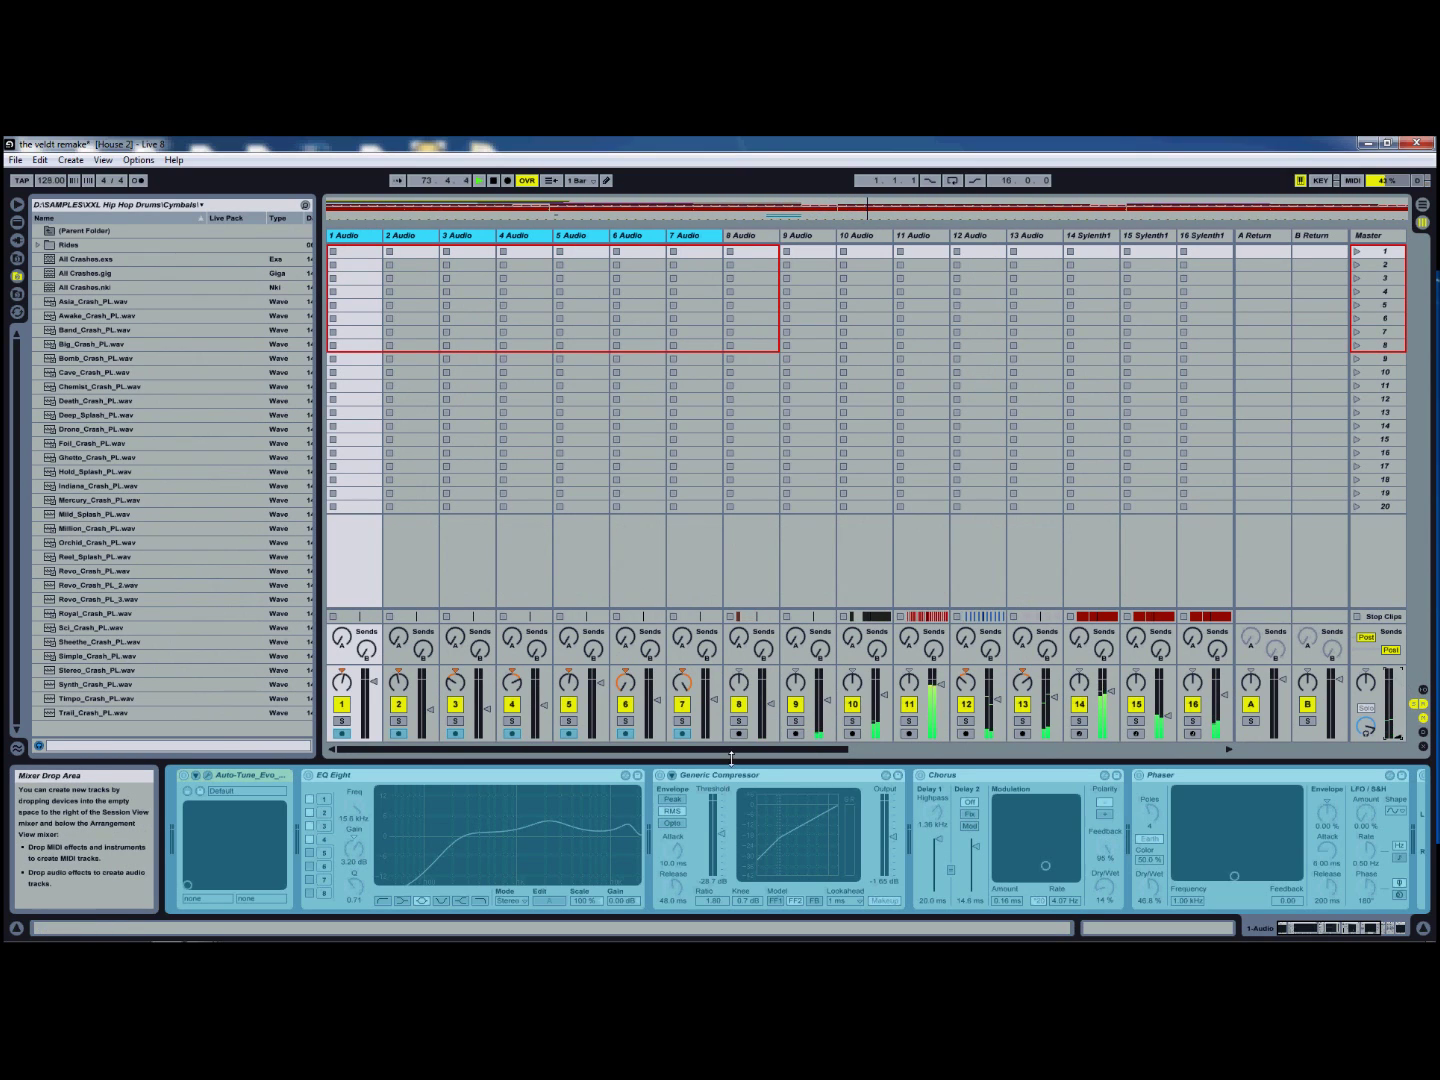
{"action": "left_click", "coordinate": [490, 186]}
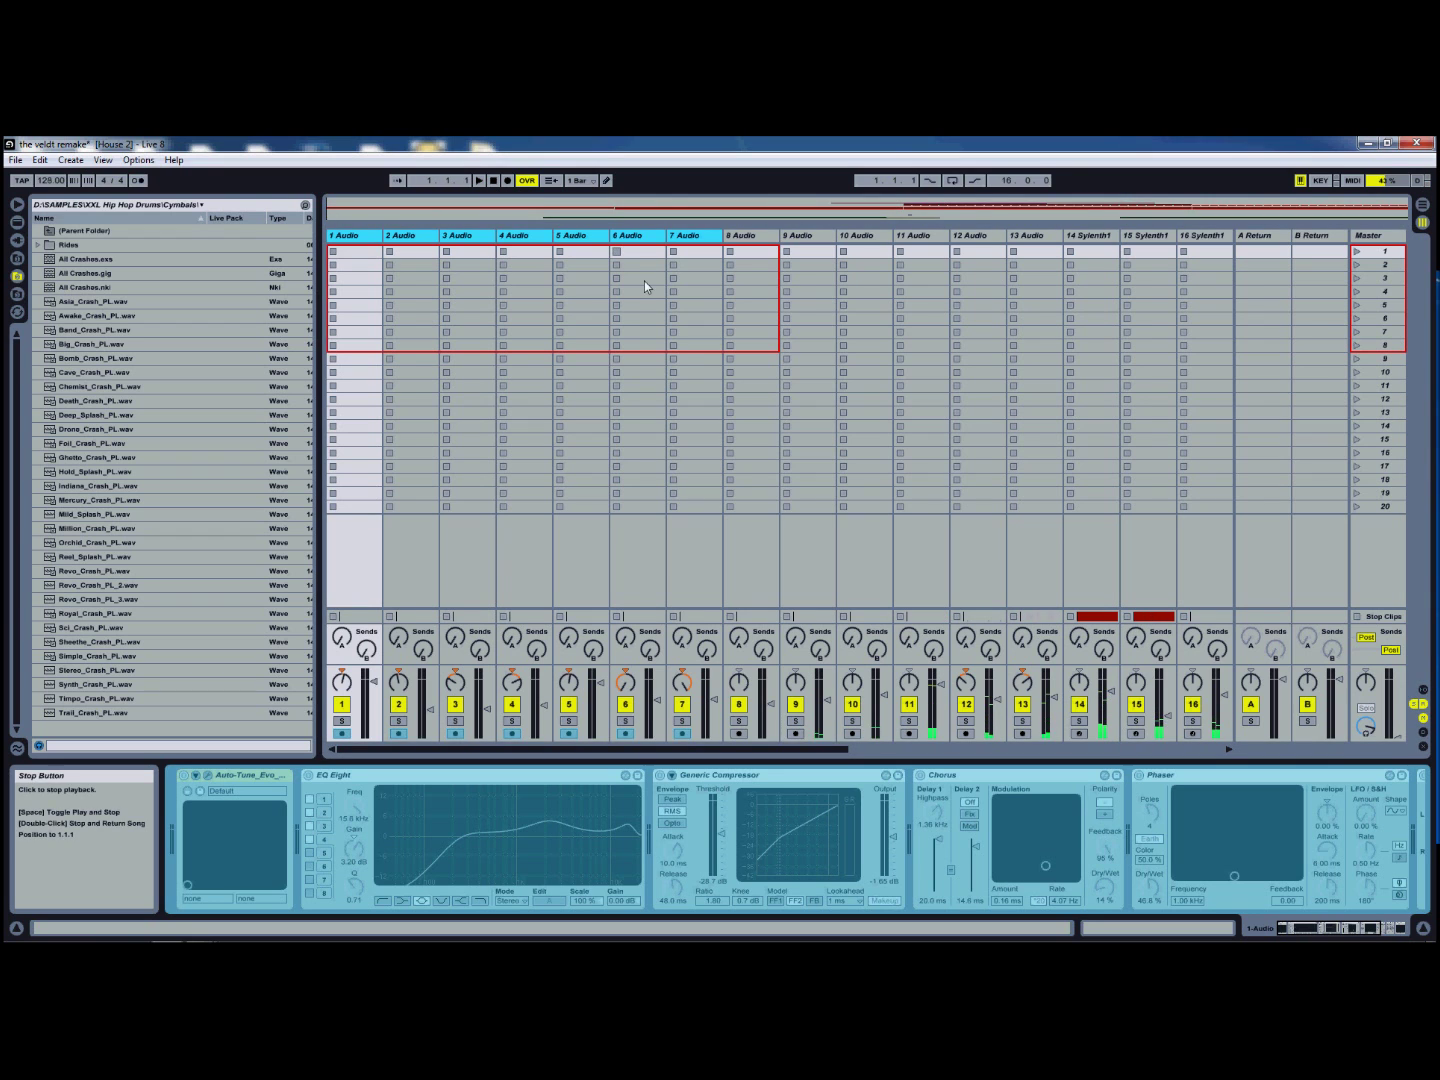
Step: Return to the Arrangement View and place the insert marker at bar 98 on track 24 Audio, past the last clips
{"action": "key", "text": "Tab"}
{"action": "left_click", "coordinate": [1116, 594]}
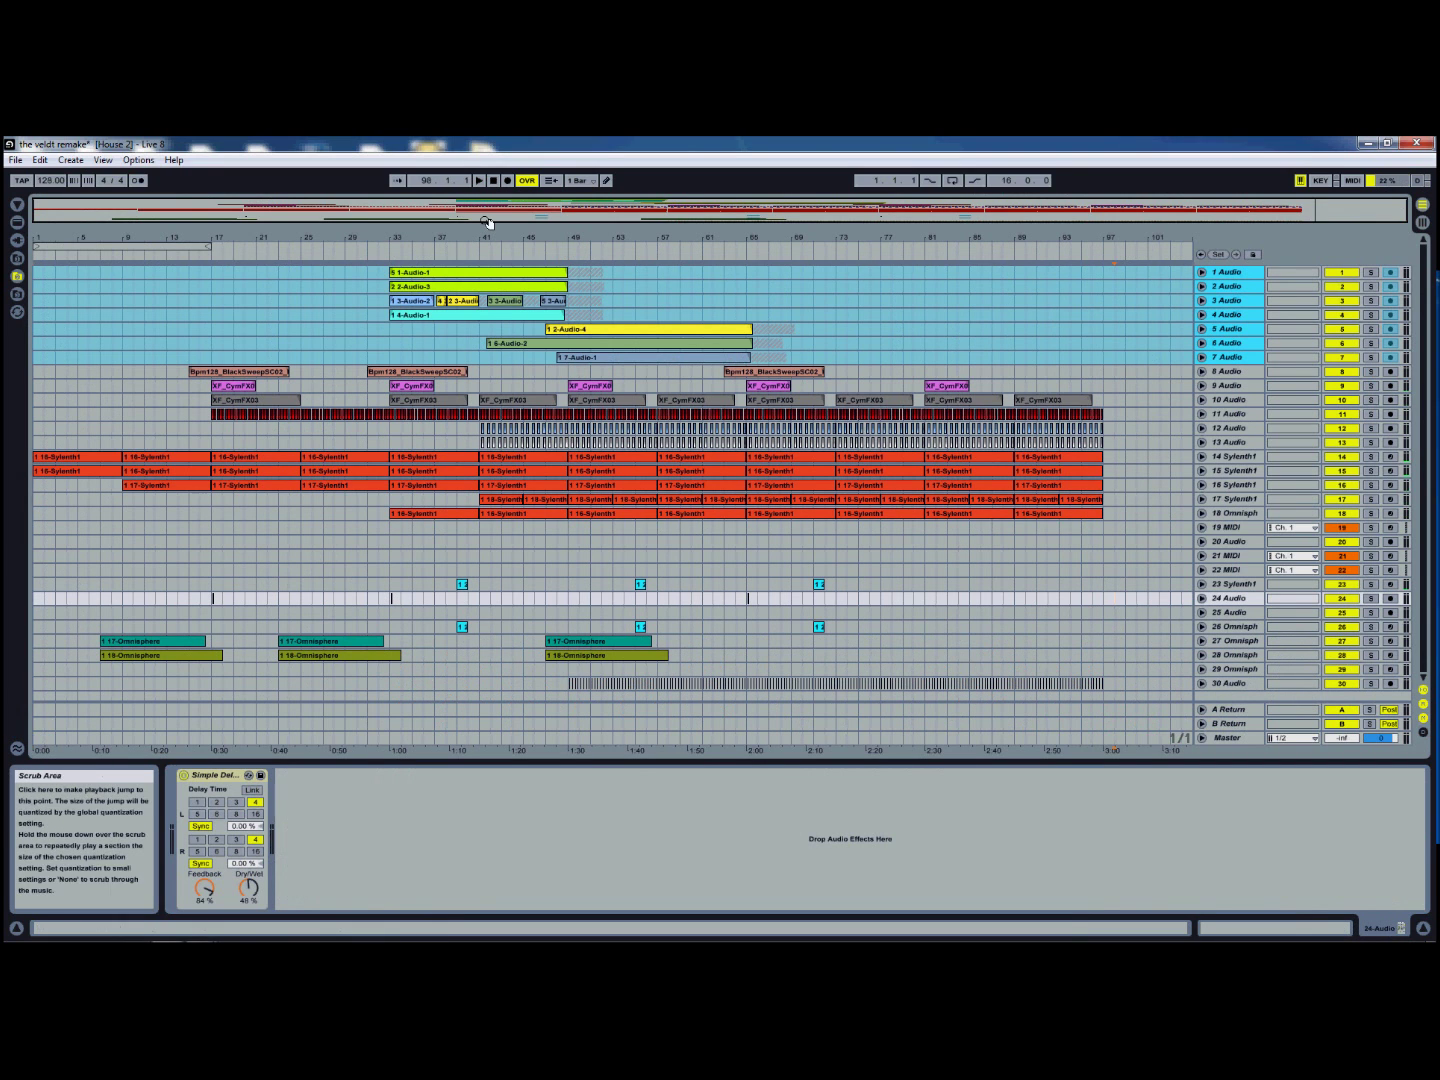